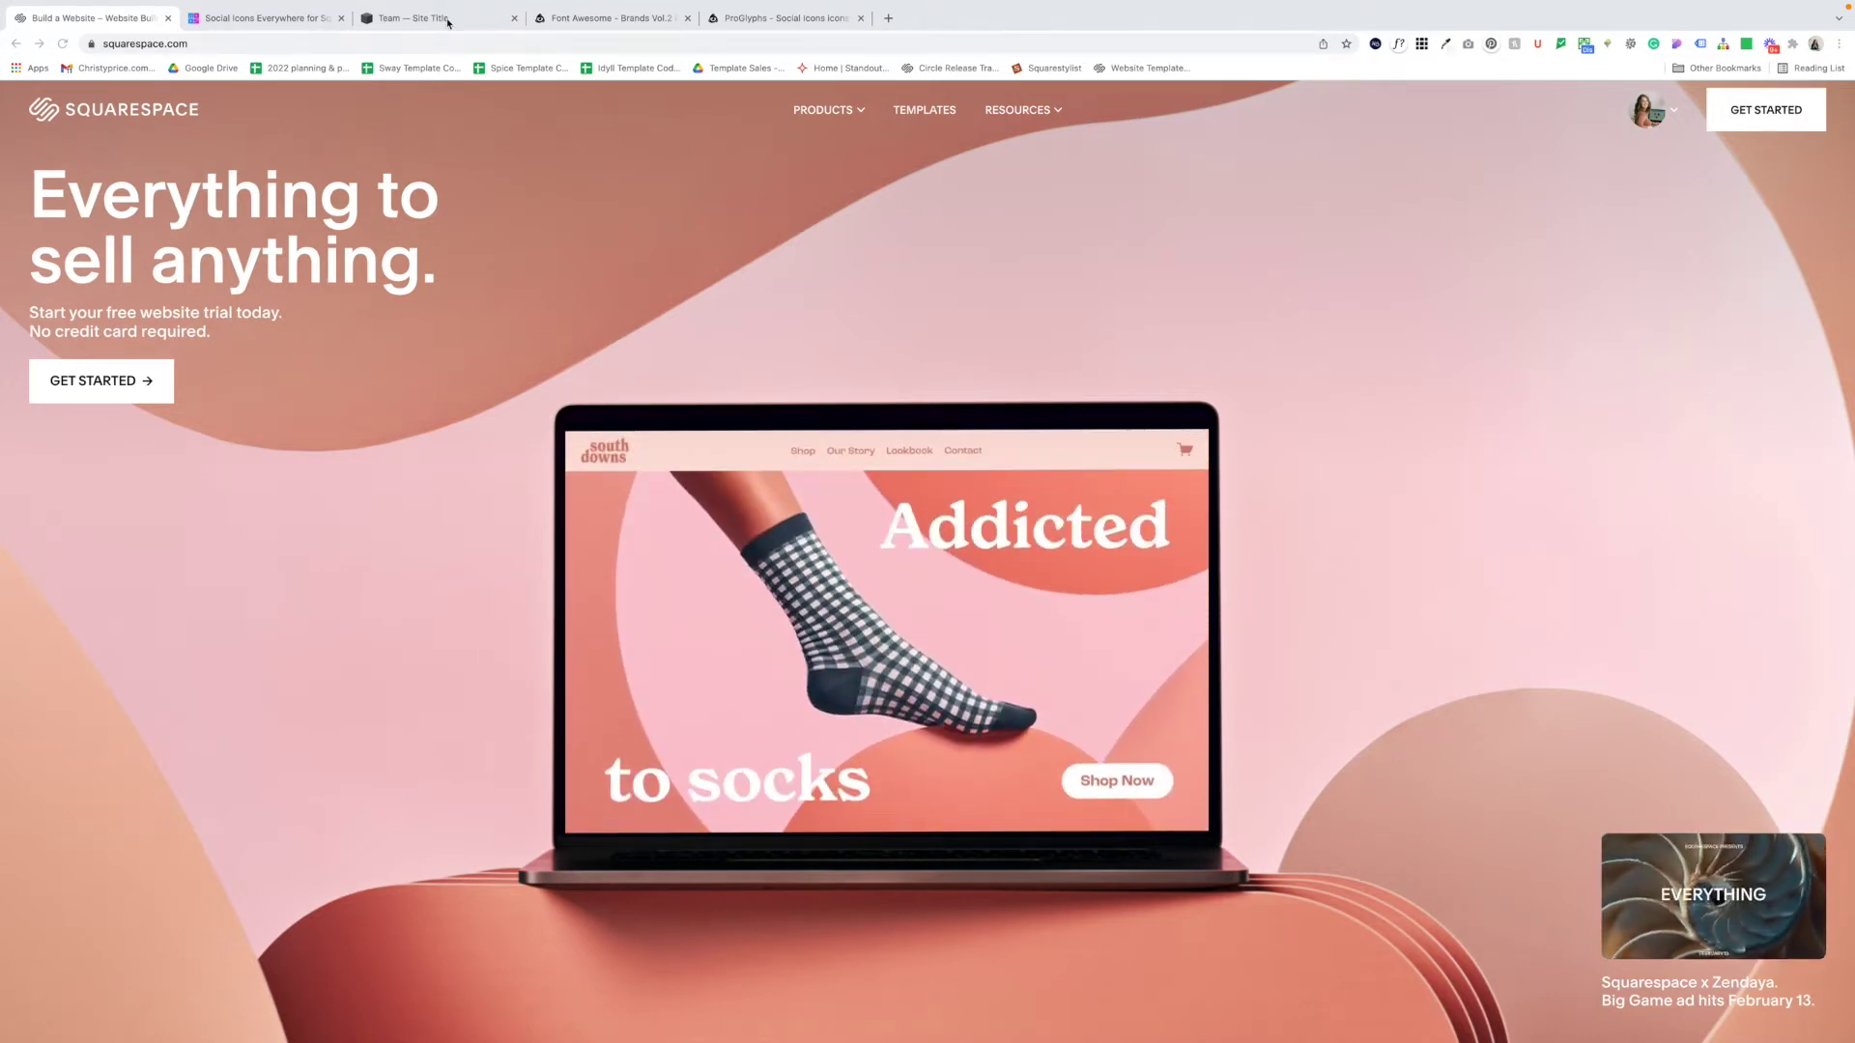
Step: Open the Team page in the site editor, then switch to the Social Icons Everywhere plugin page
left_click(416, 19)
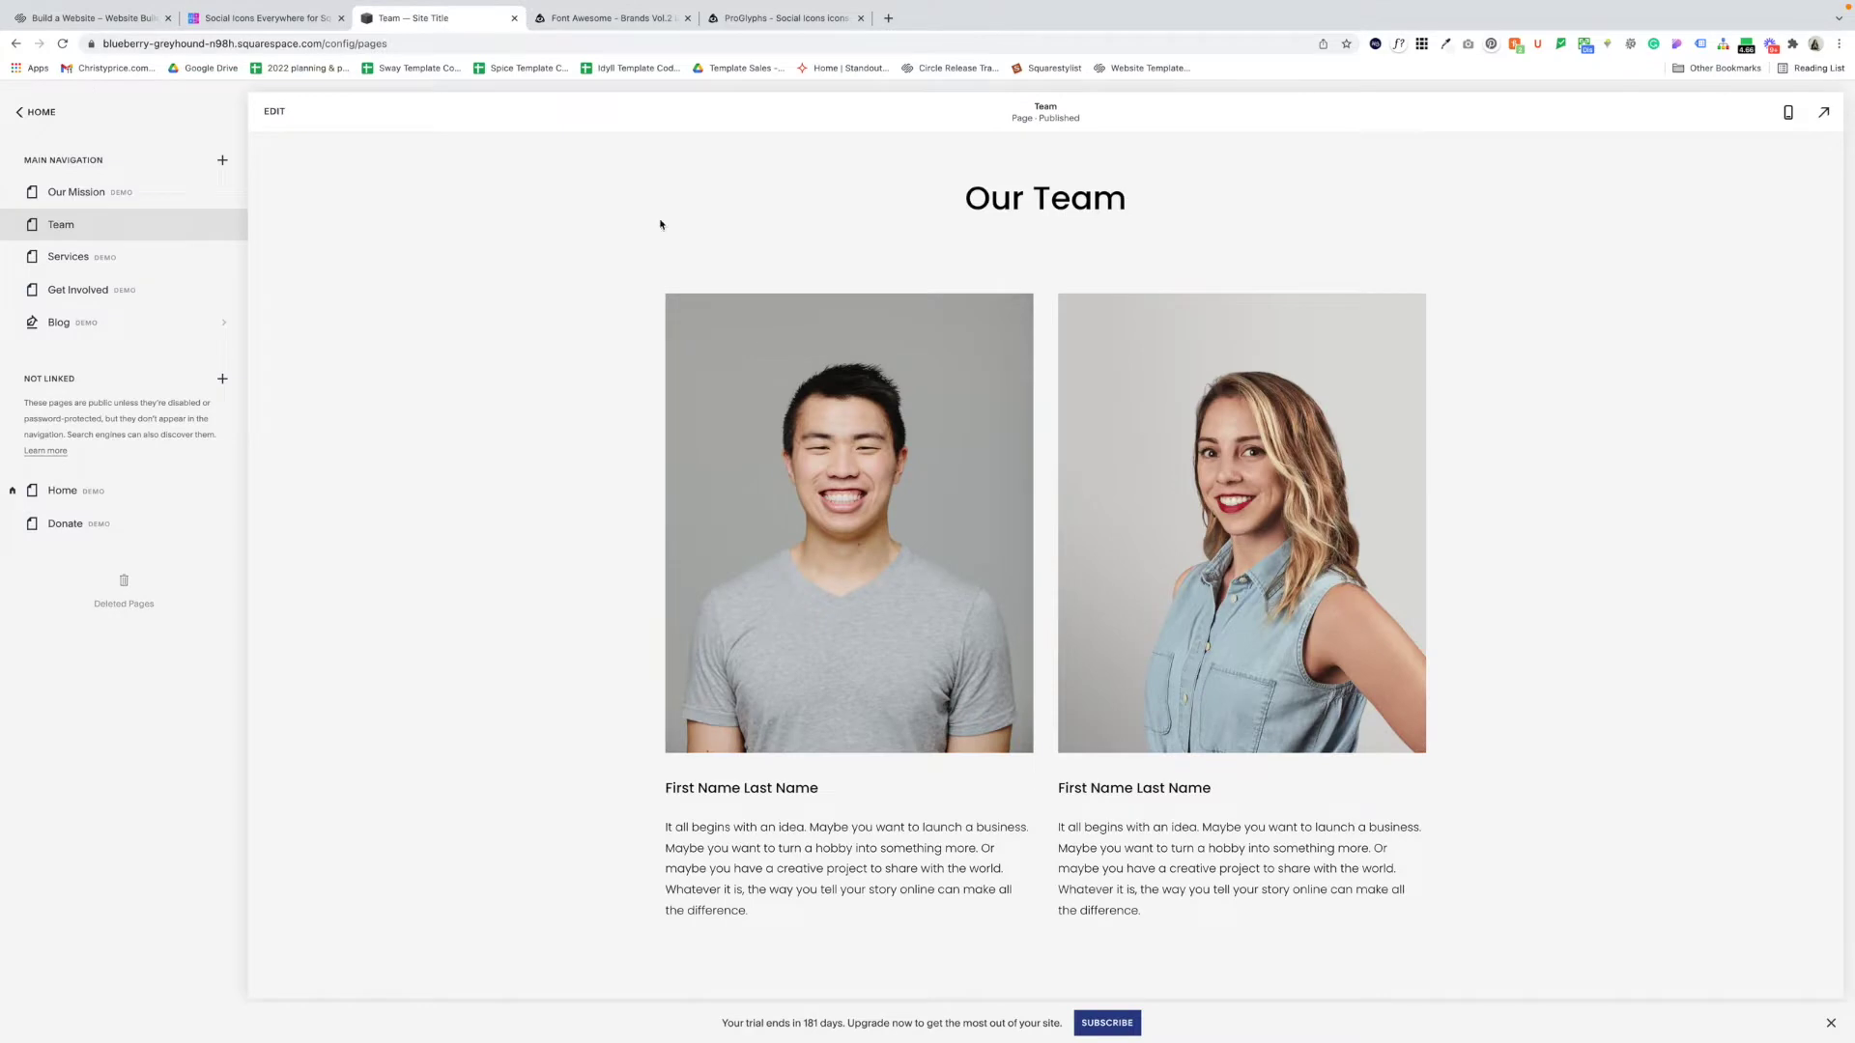
scroll(856, 501, "down", 1)
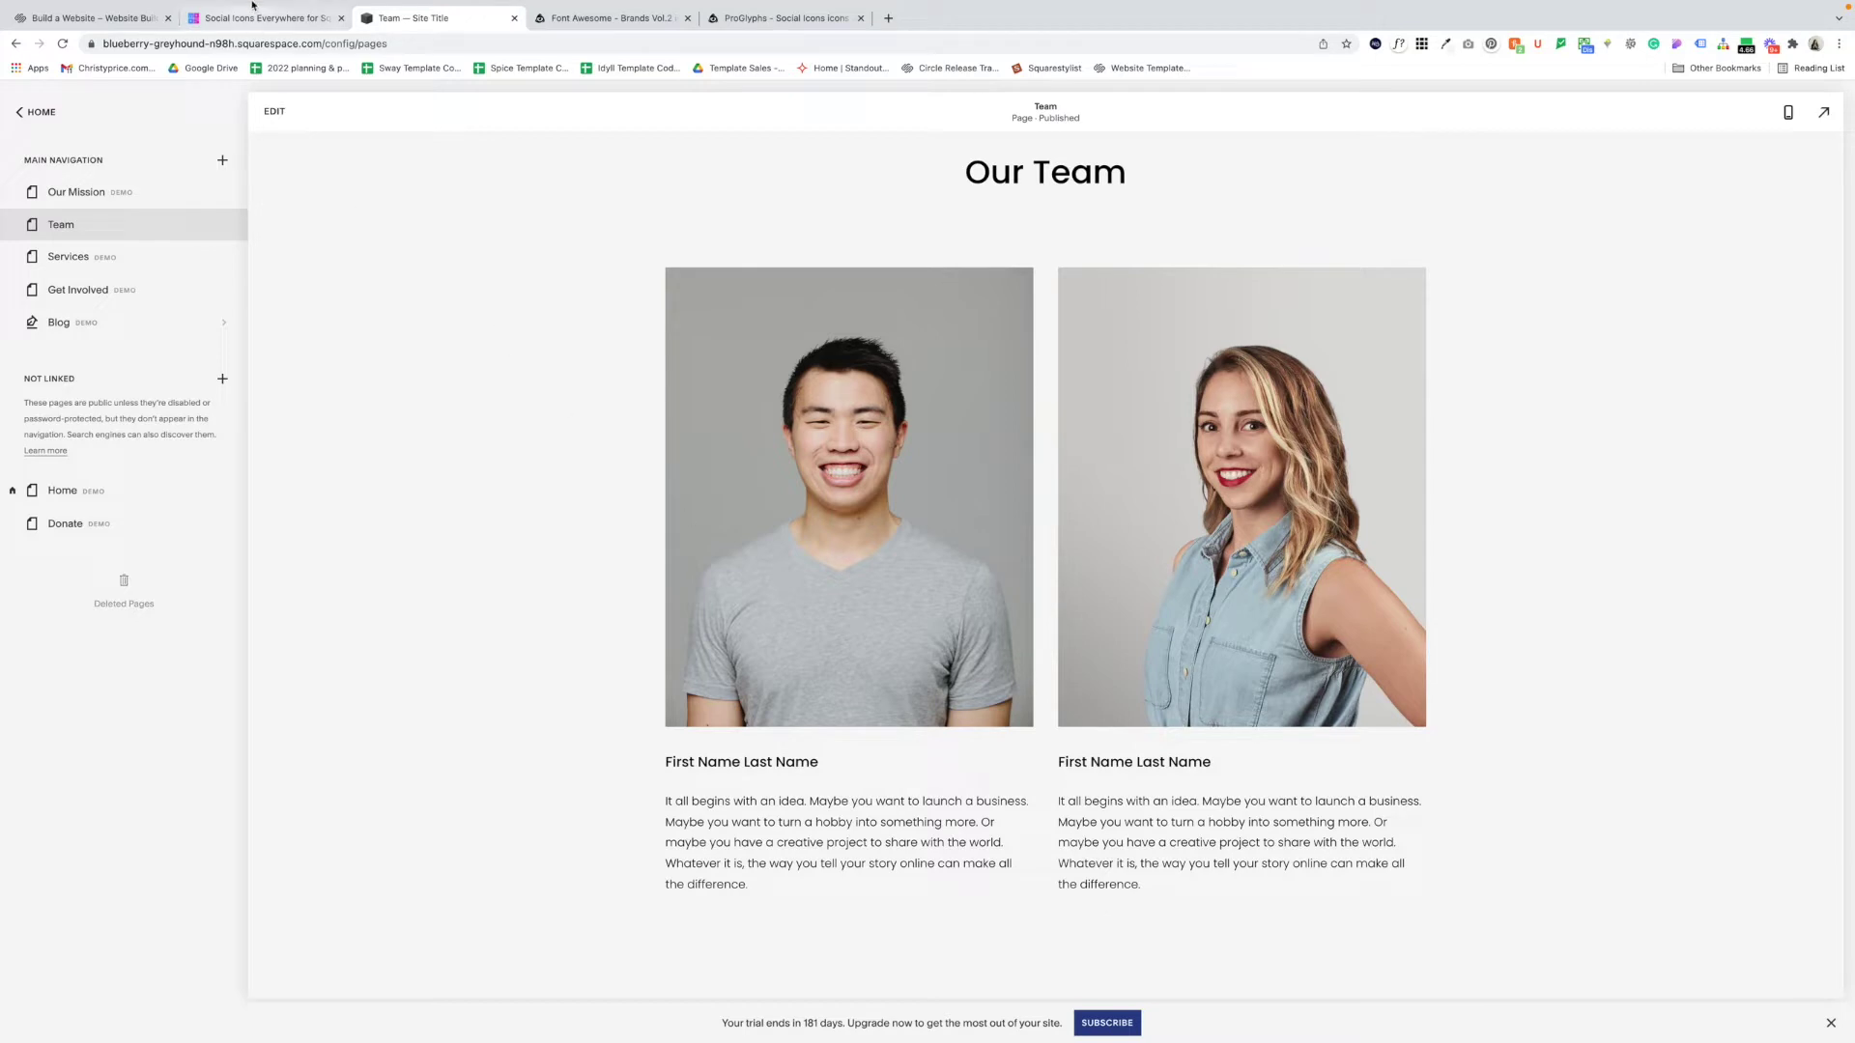
mouse_move(251, 4)
left_click(252, 55)
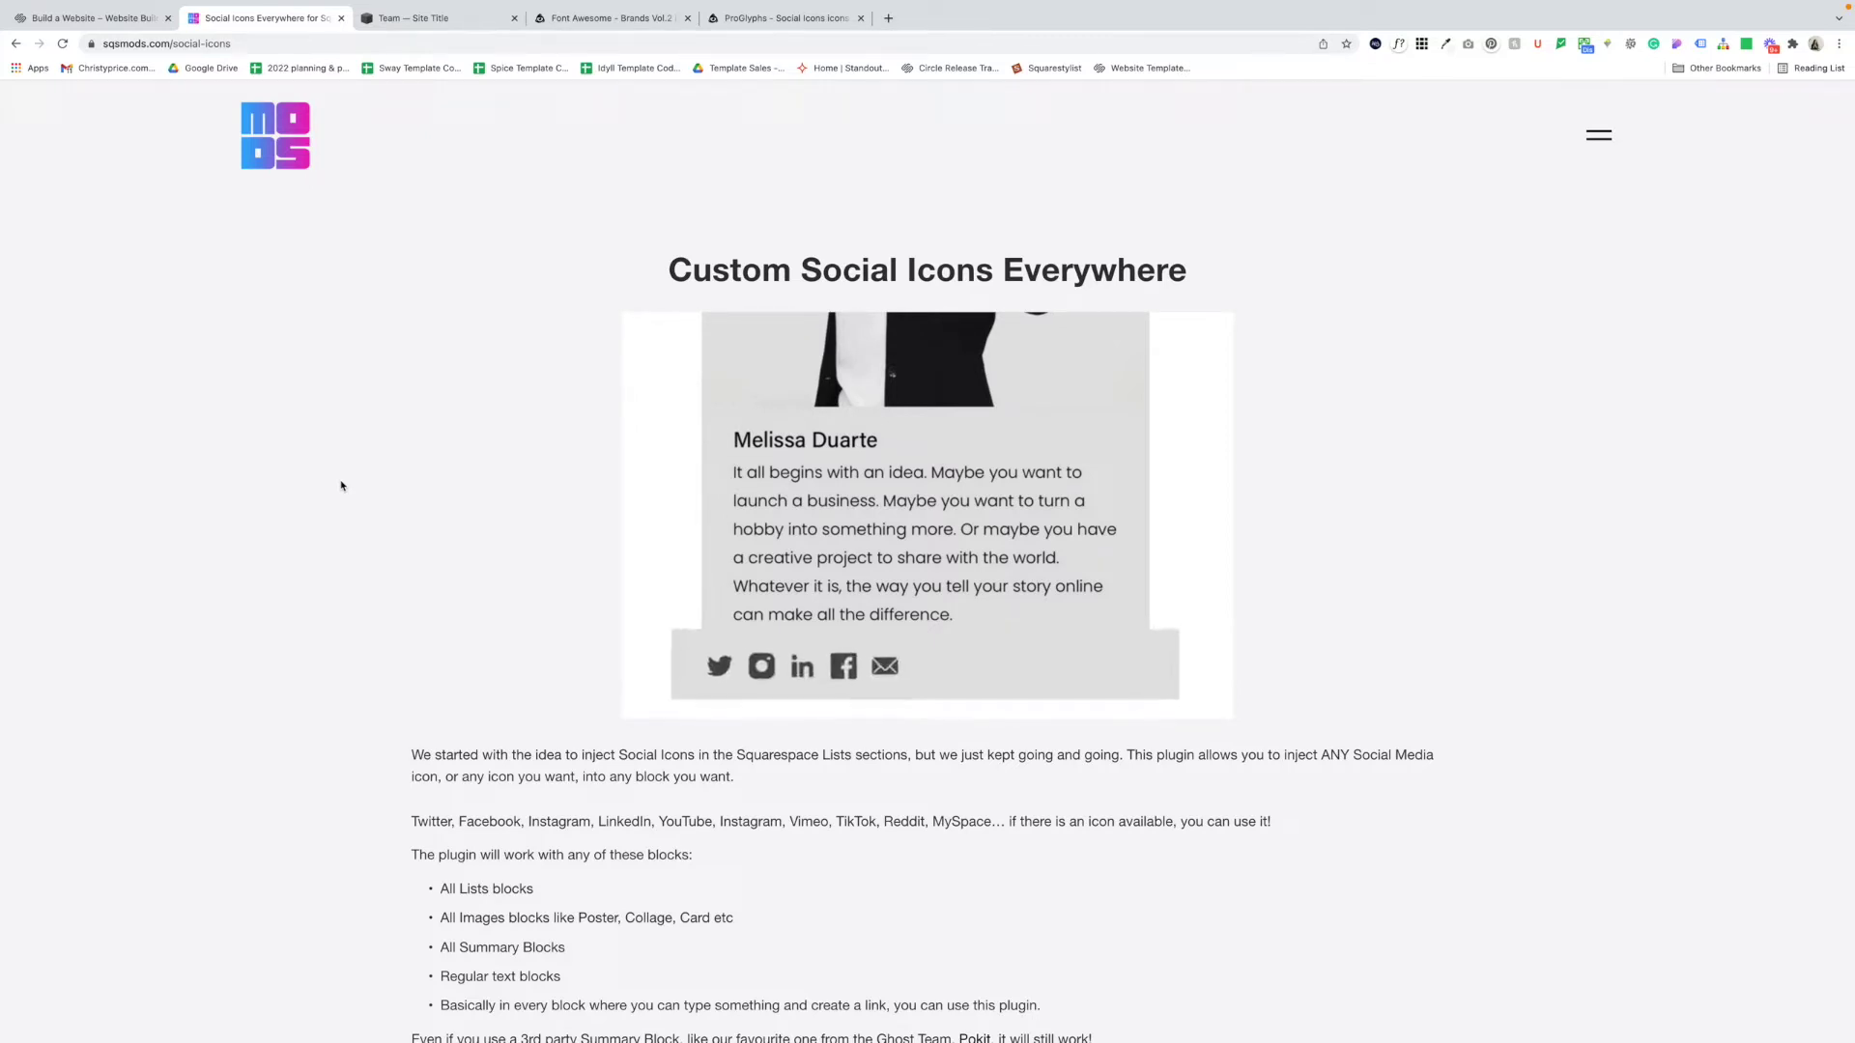
Step: Read through the Custom Social Icons Everywhere plugin description, then move to the Squarespace pricing page
scroll(558, 507, "down", 5)
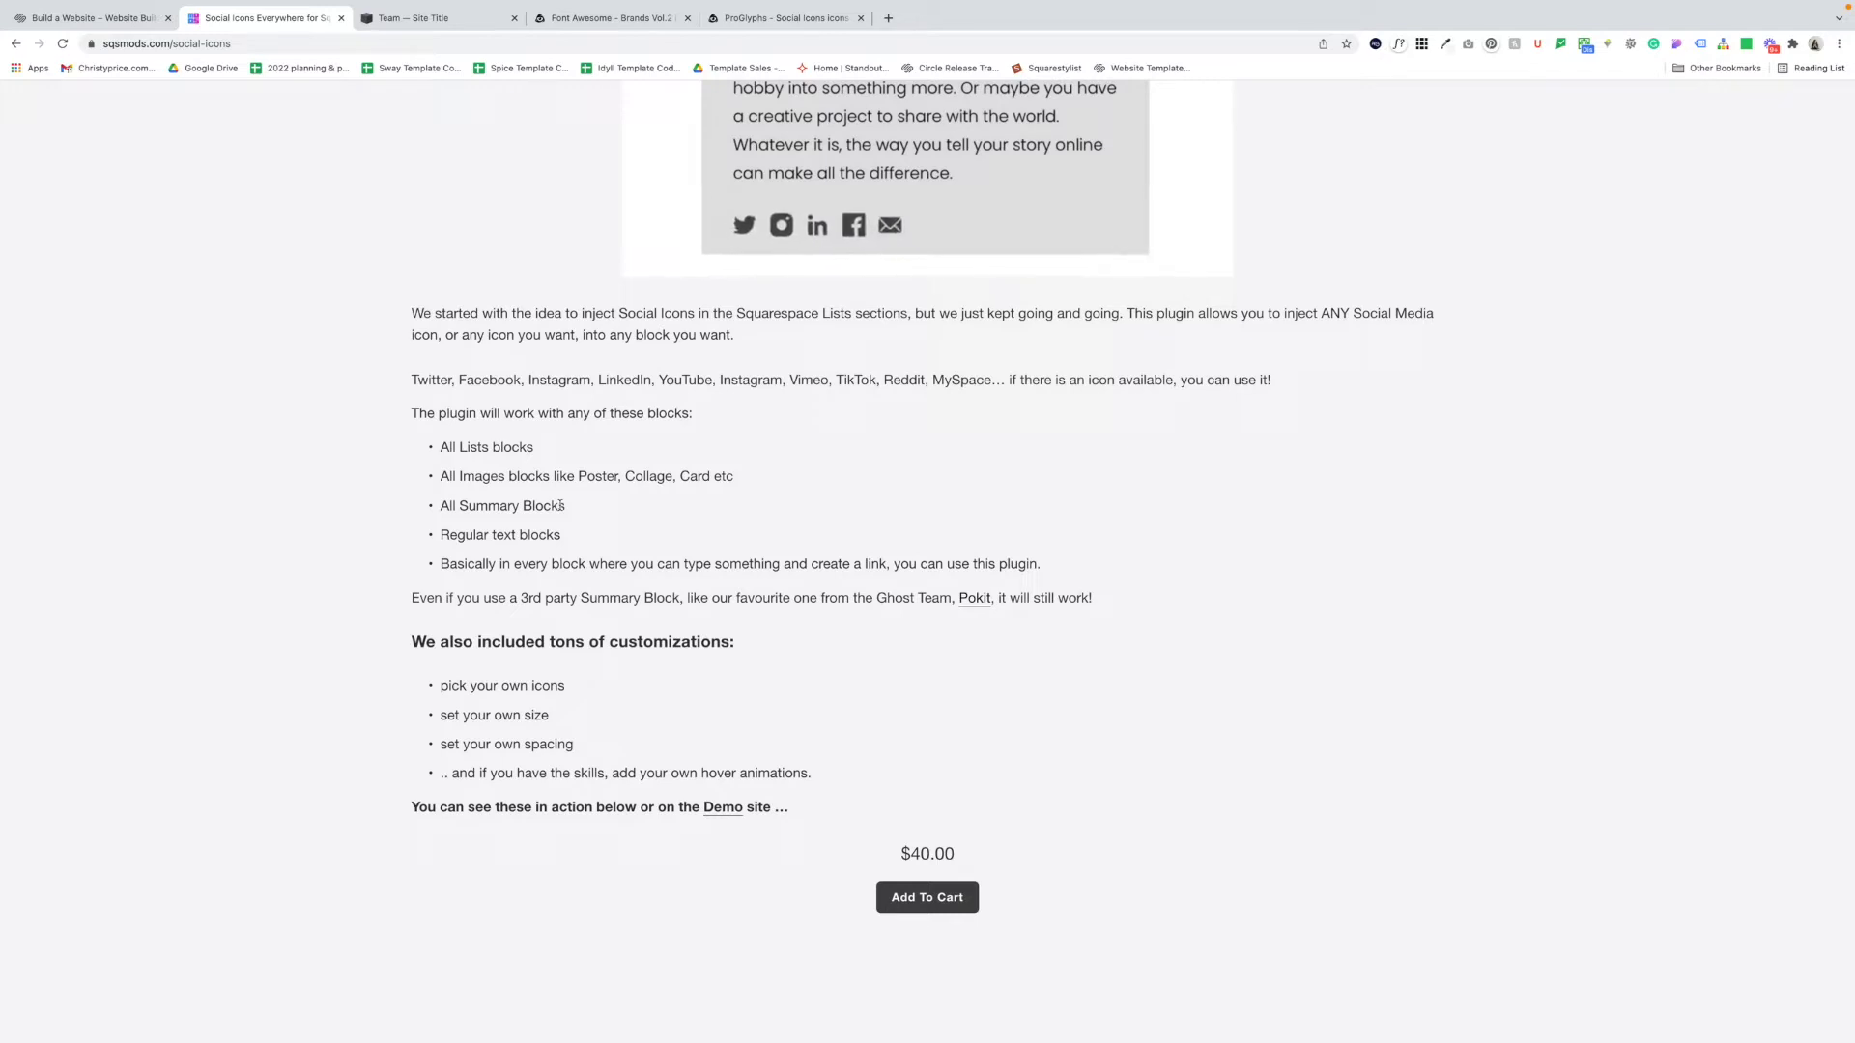
key("ctrl+shift+Tab")
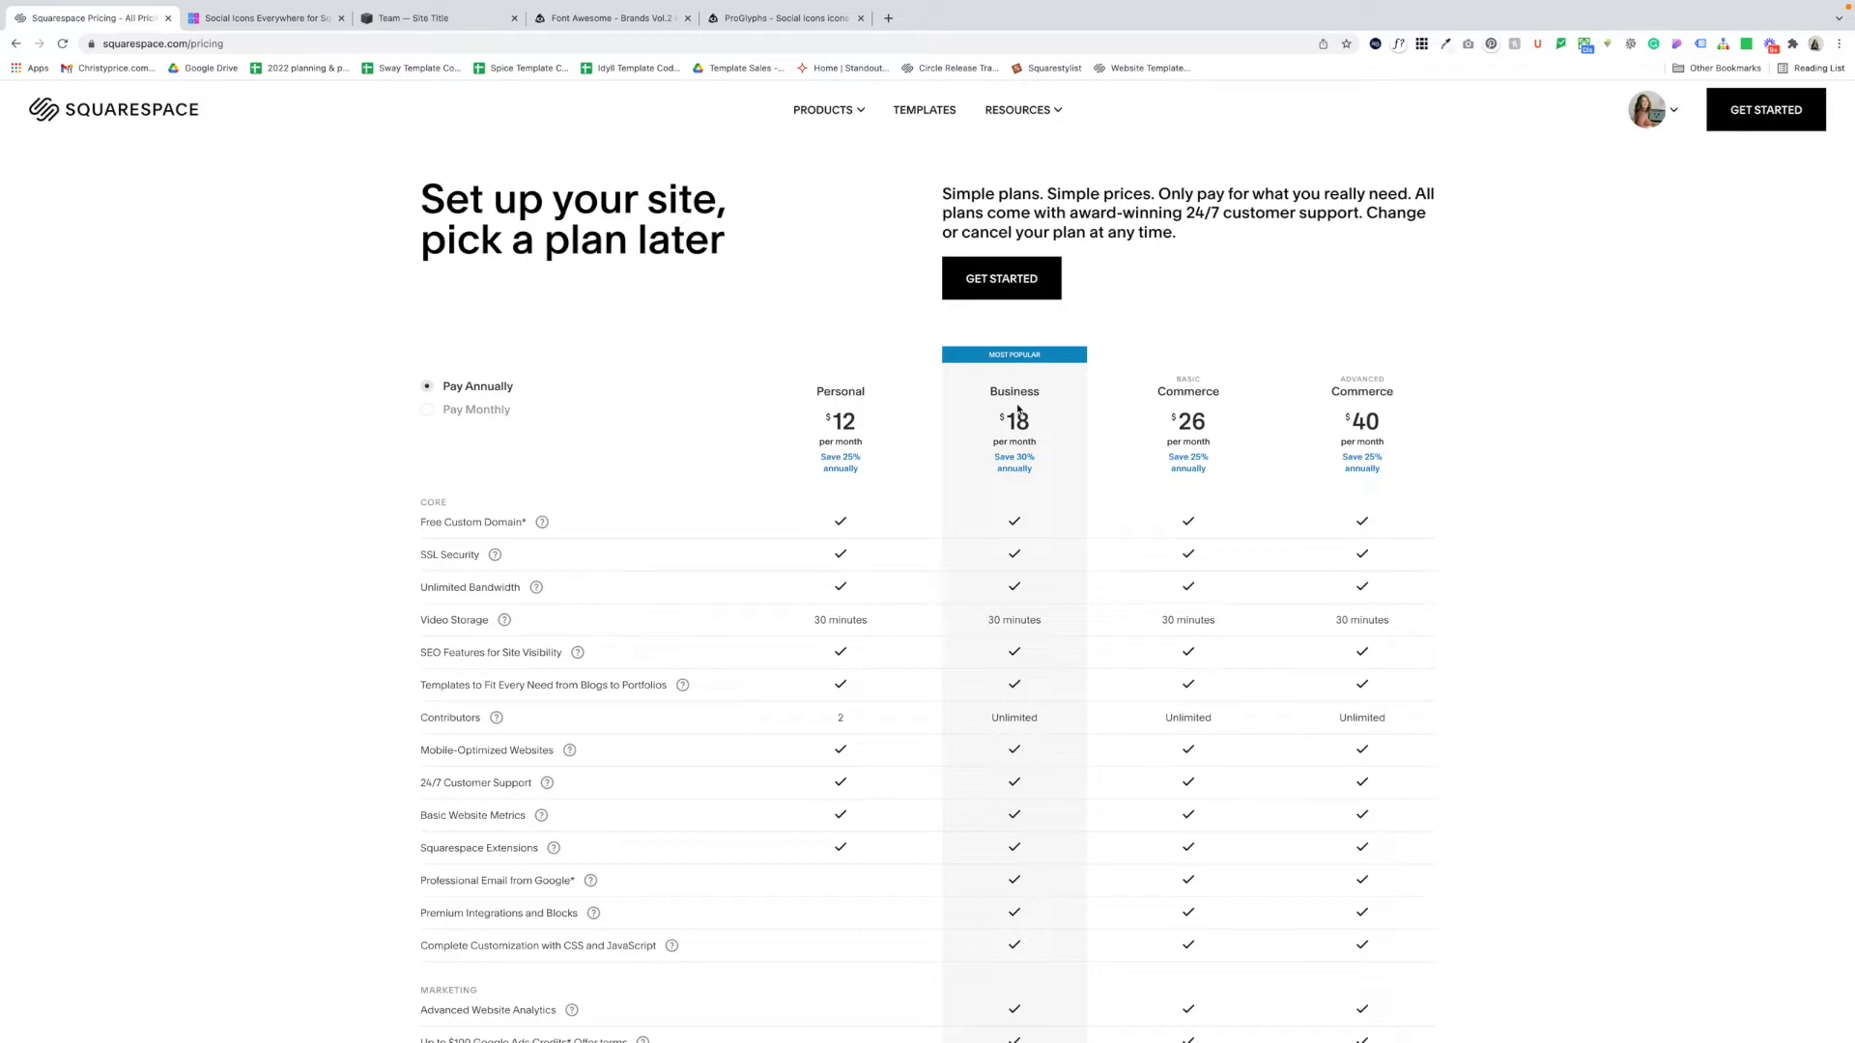
Step: Check the CSS and JavaScript customization row, then return to the Team page editor
mouse_move(559, 946)
key("ctrl+Tab")
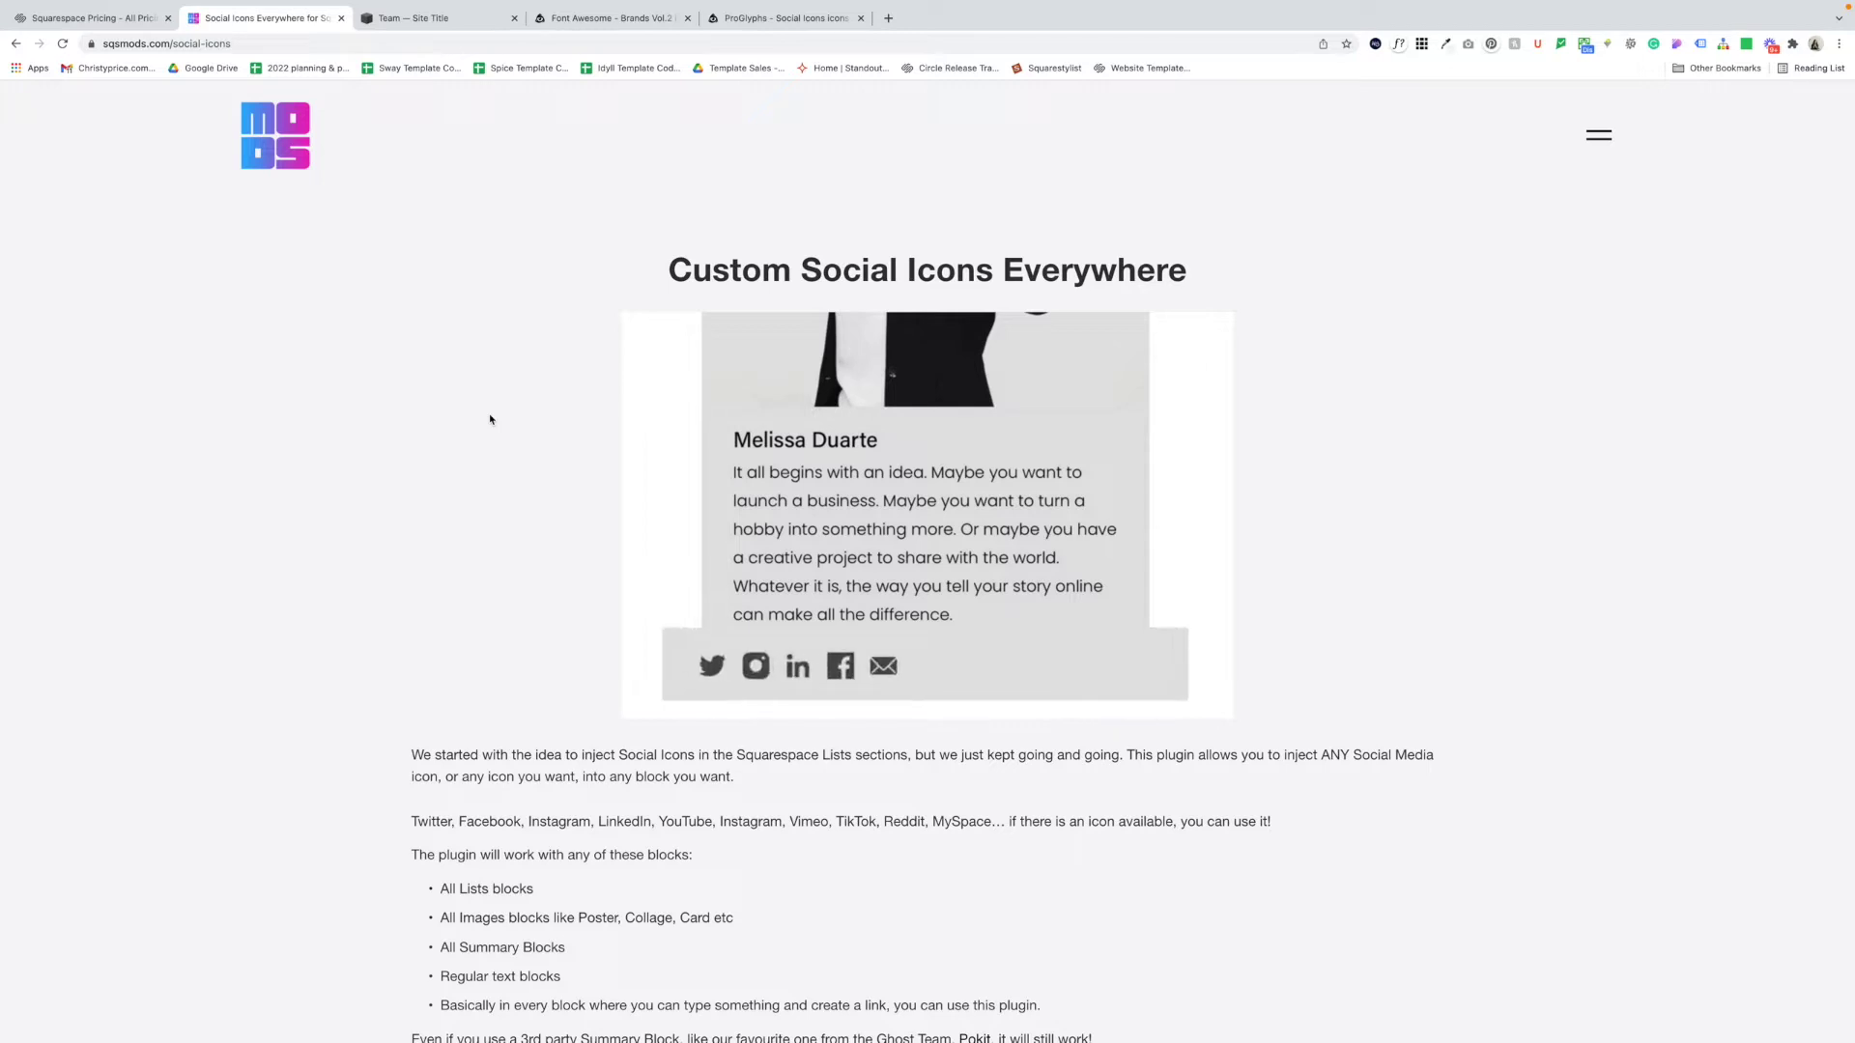
left_click(425, 17)
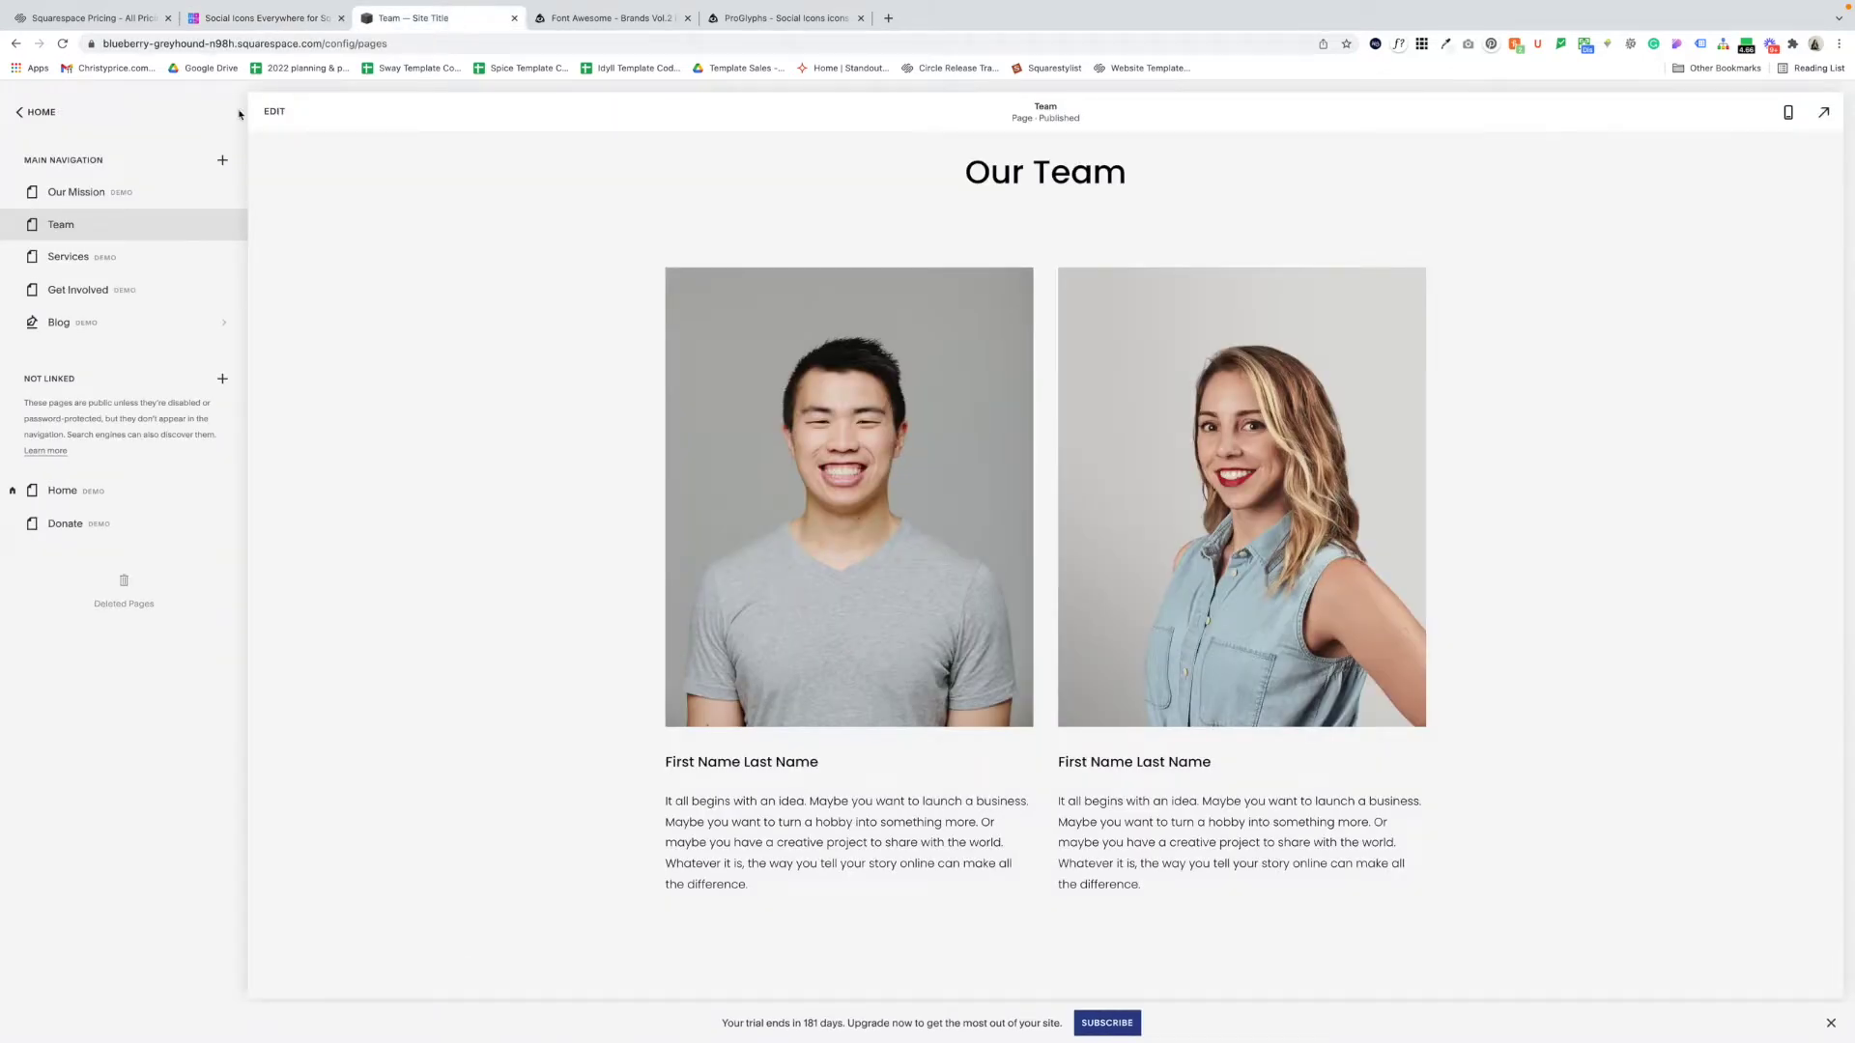
Step: Go to Settings > Advanced > Code Injection, click into the Footer box, then view ProGlyphs icons
left_click(35, 113)
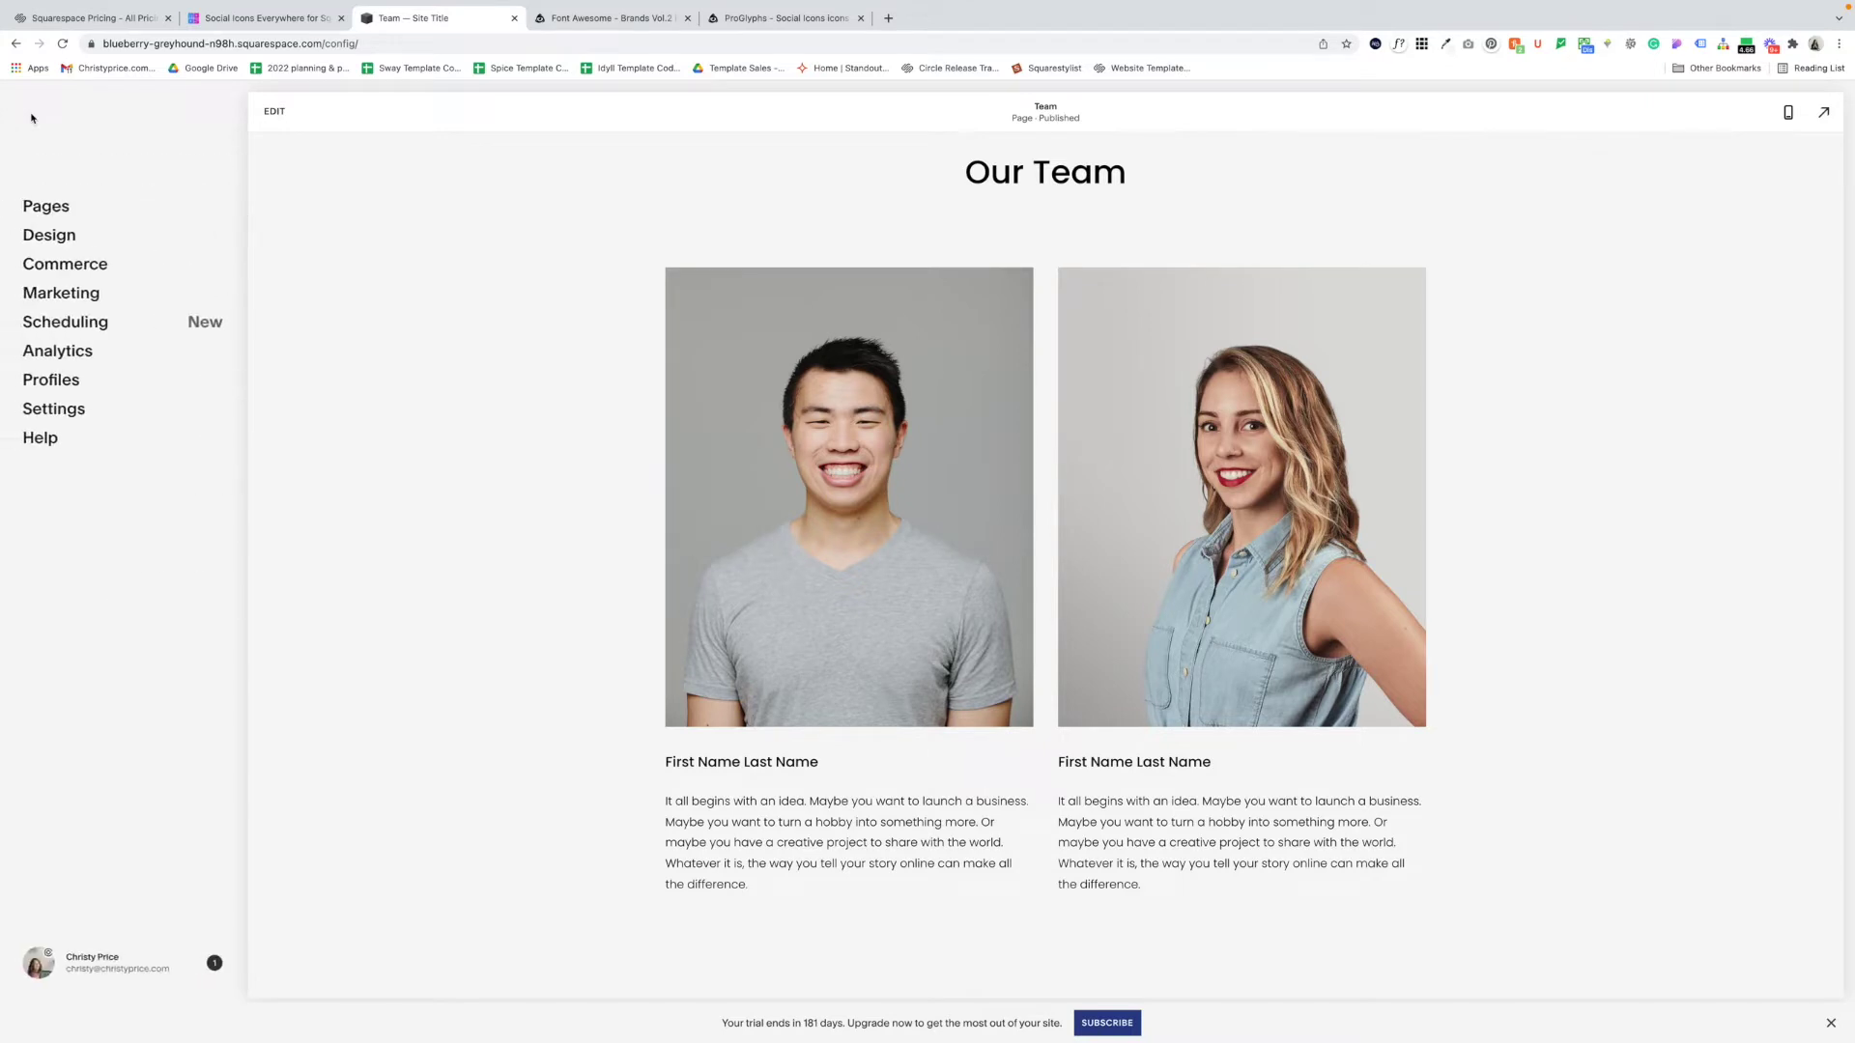
left_click(71, 411)
left_click(60, 594)
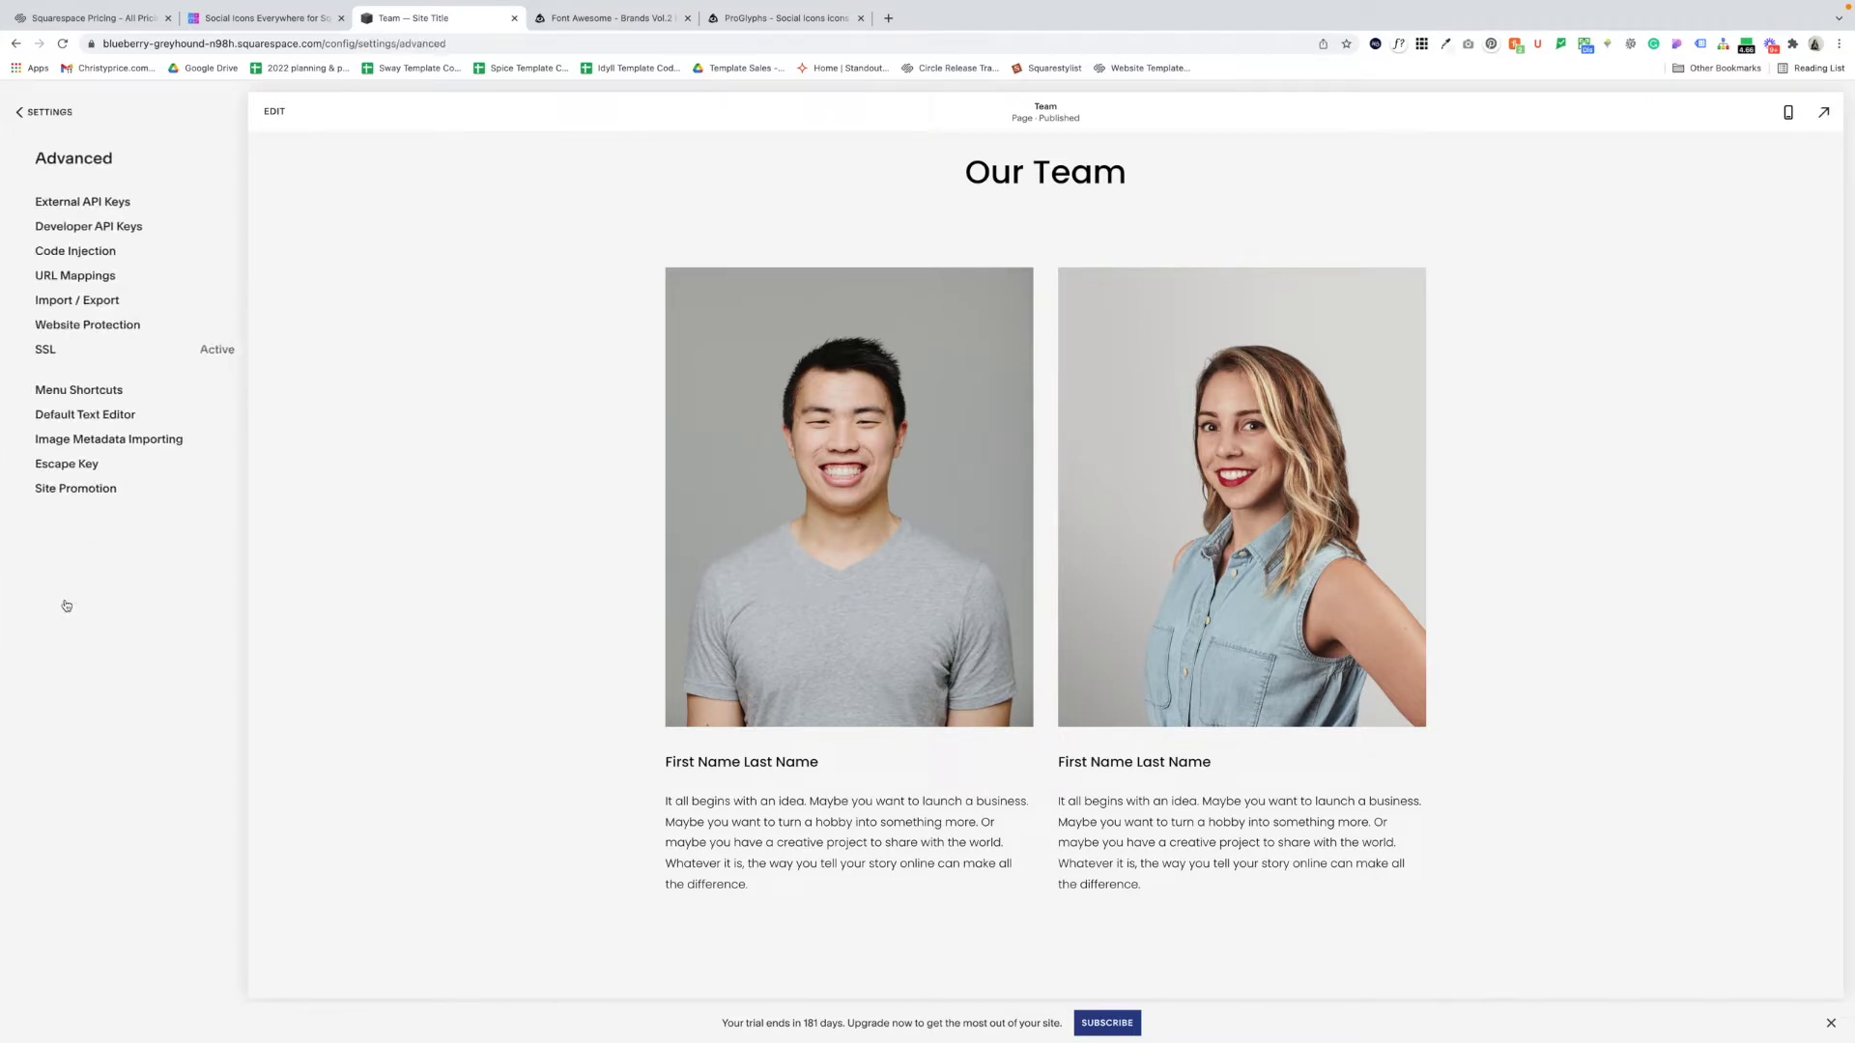
left_click(84, 257)
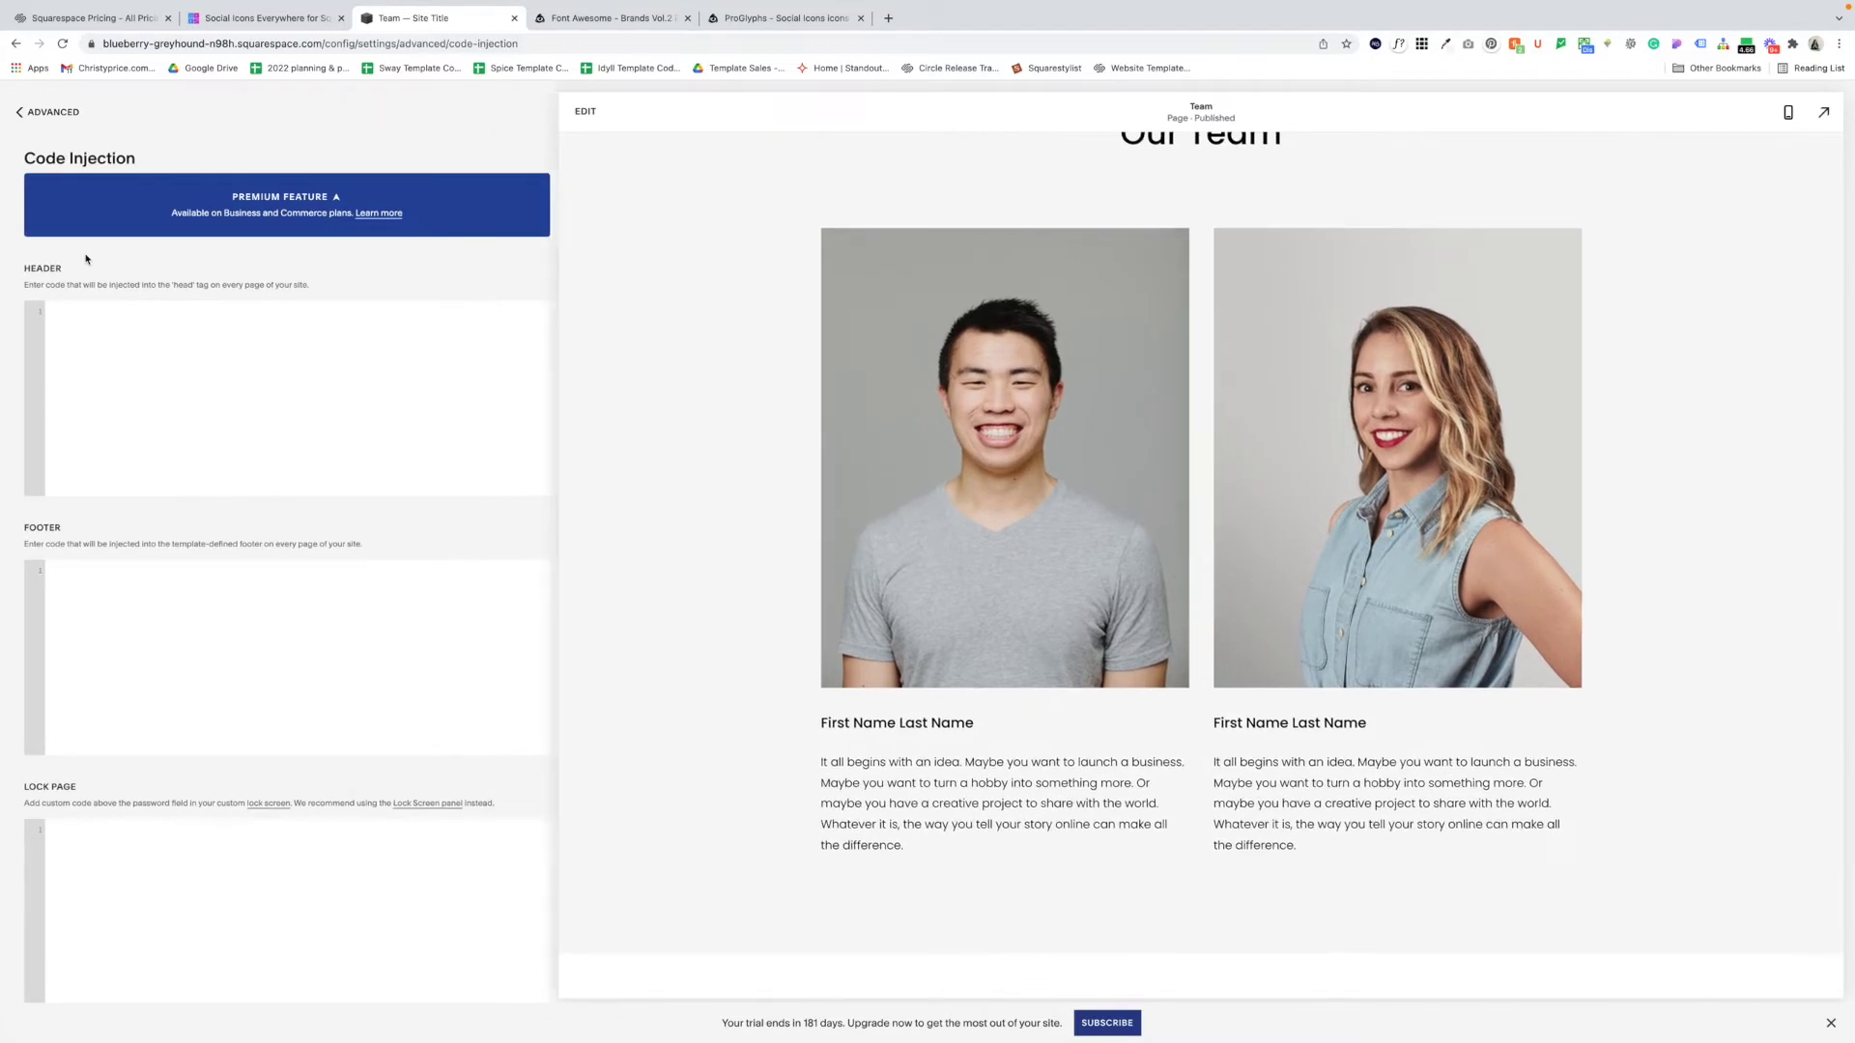
left_click(86, 561)
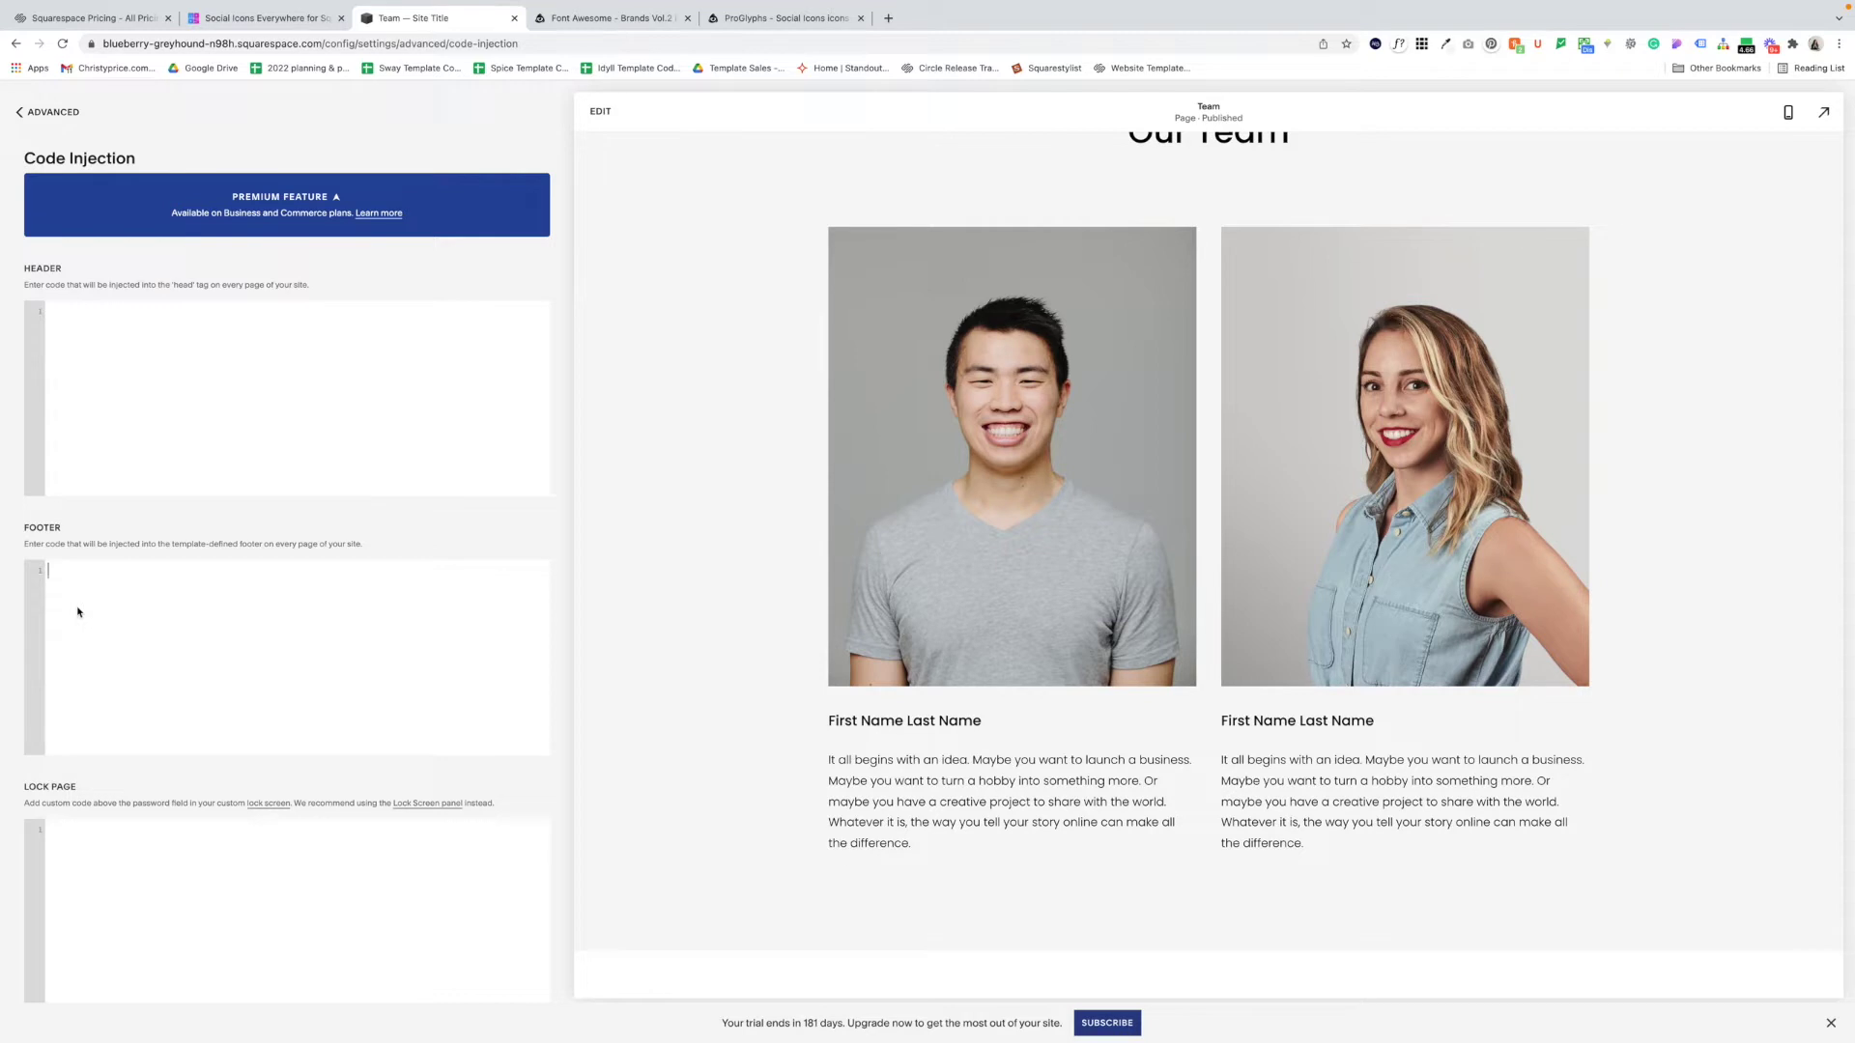
left_click(729, 19)
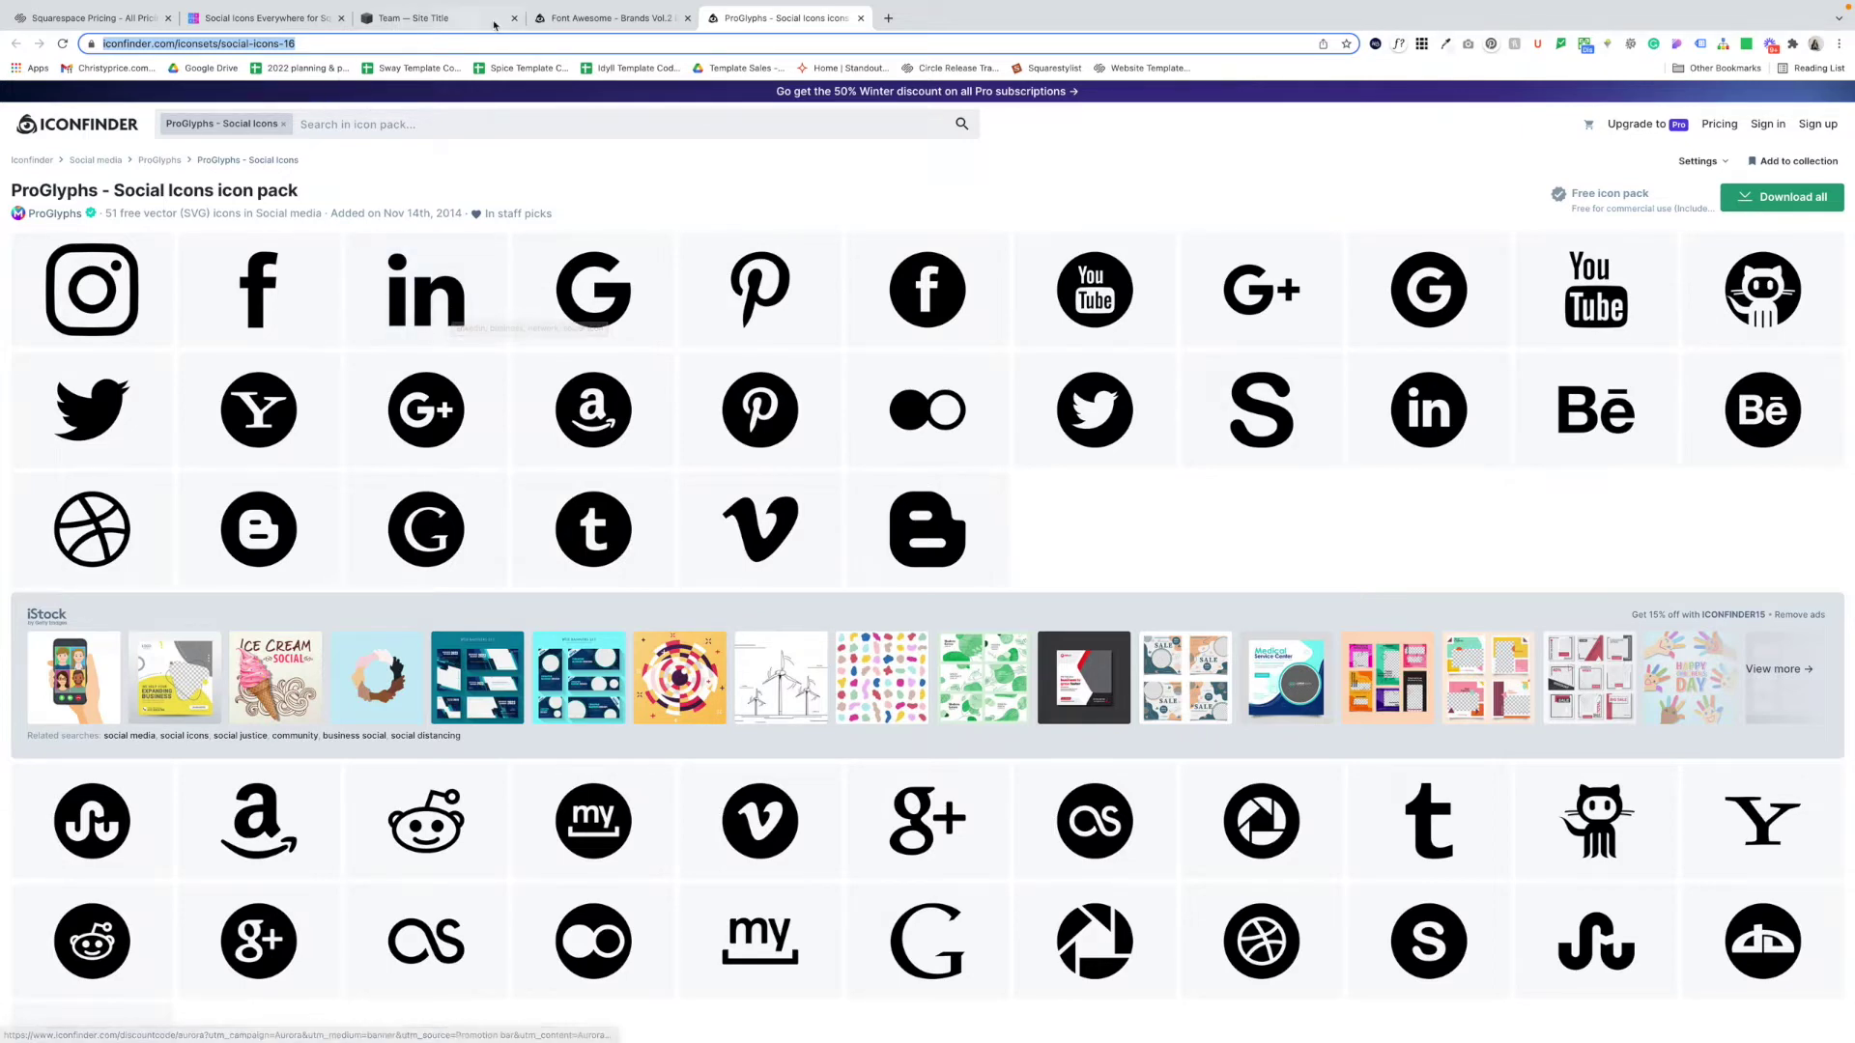
Step: Compare the Font Awesome Brands Vol.2 and ProGlyphs icon packs, then return to Code Injection
left_click(594, 19)
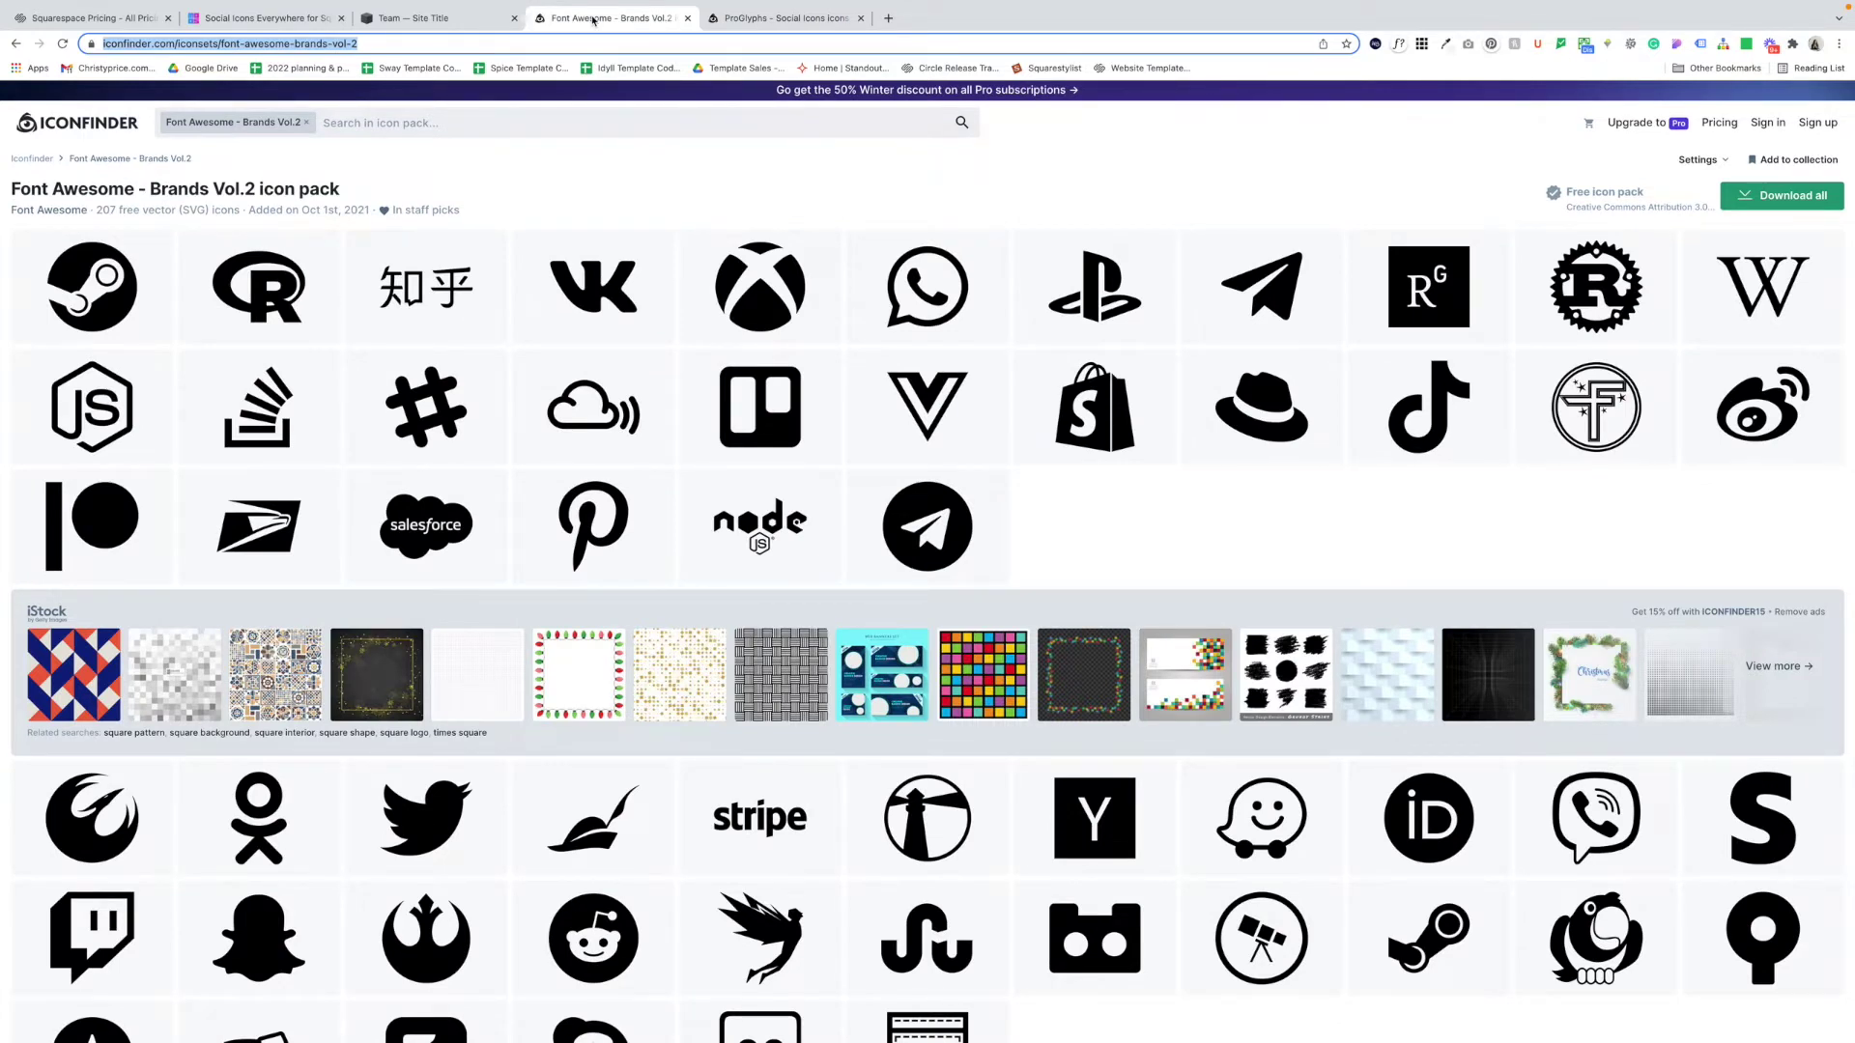
scroll(1419, 429, "down", 1)
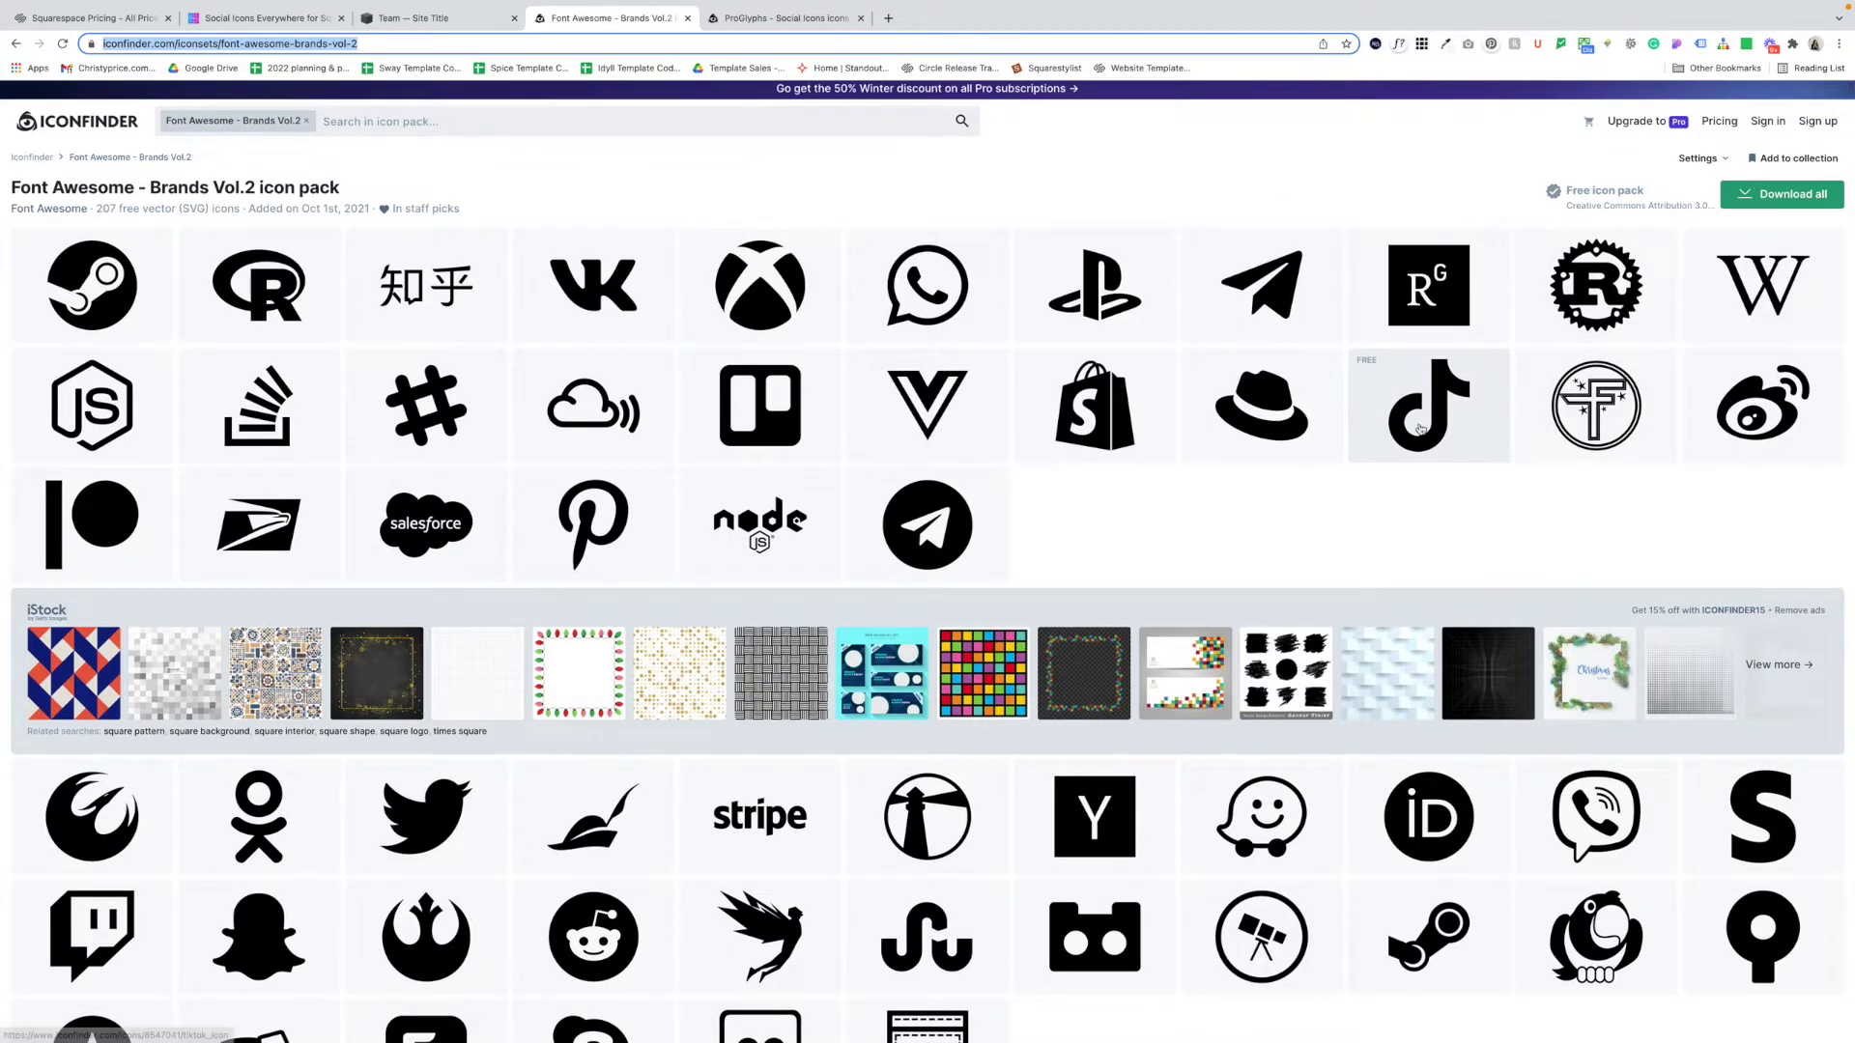
key("ctrl+Tab")
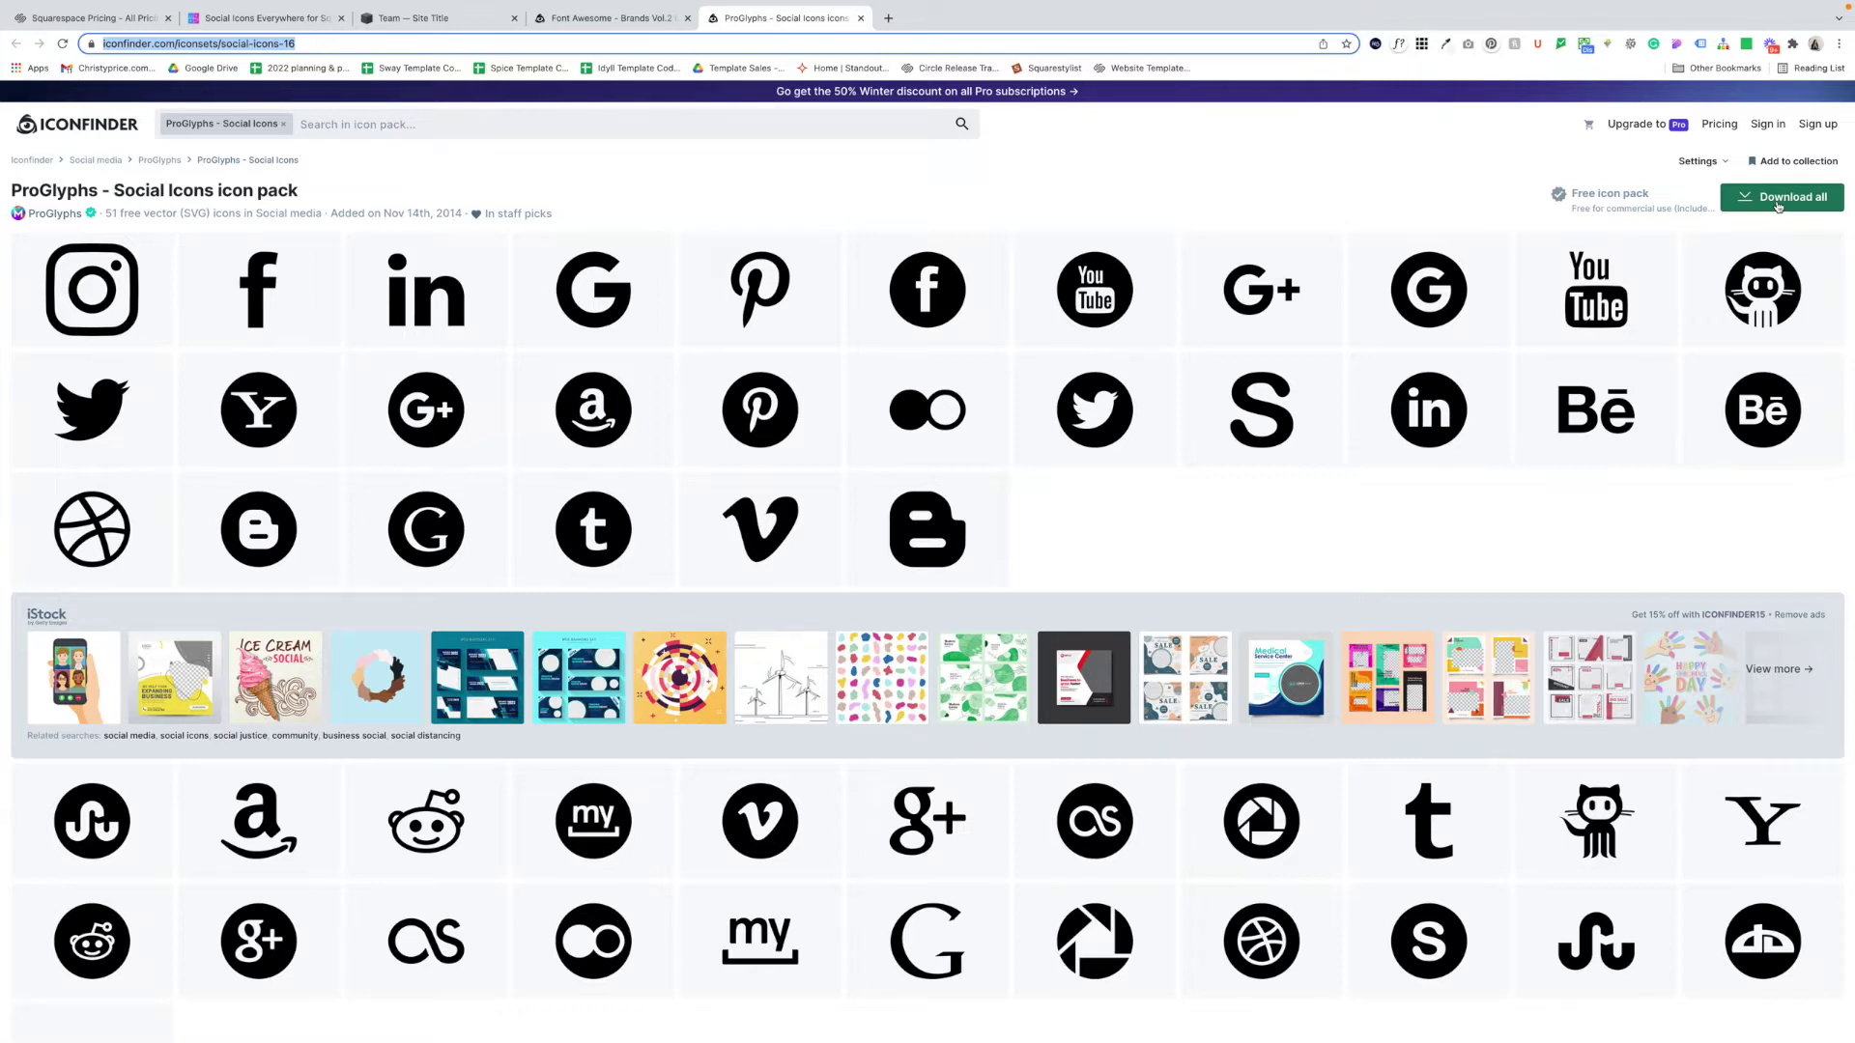
left_click(454, 23)
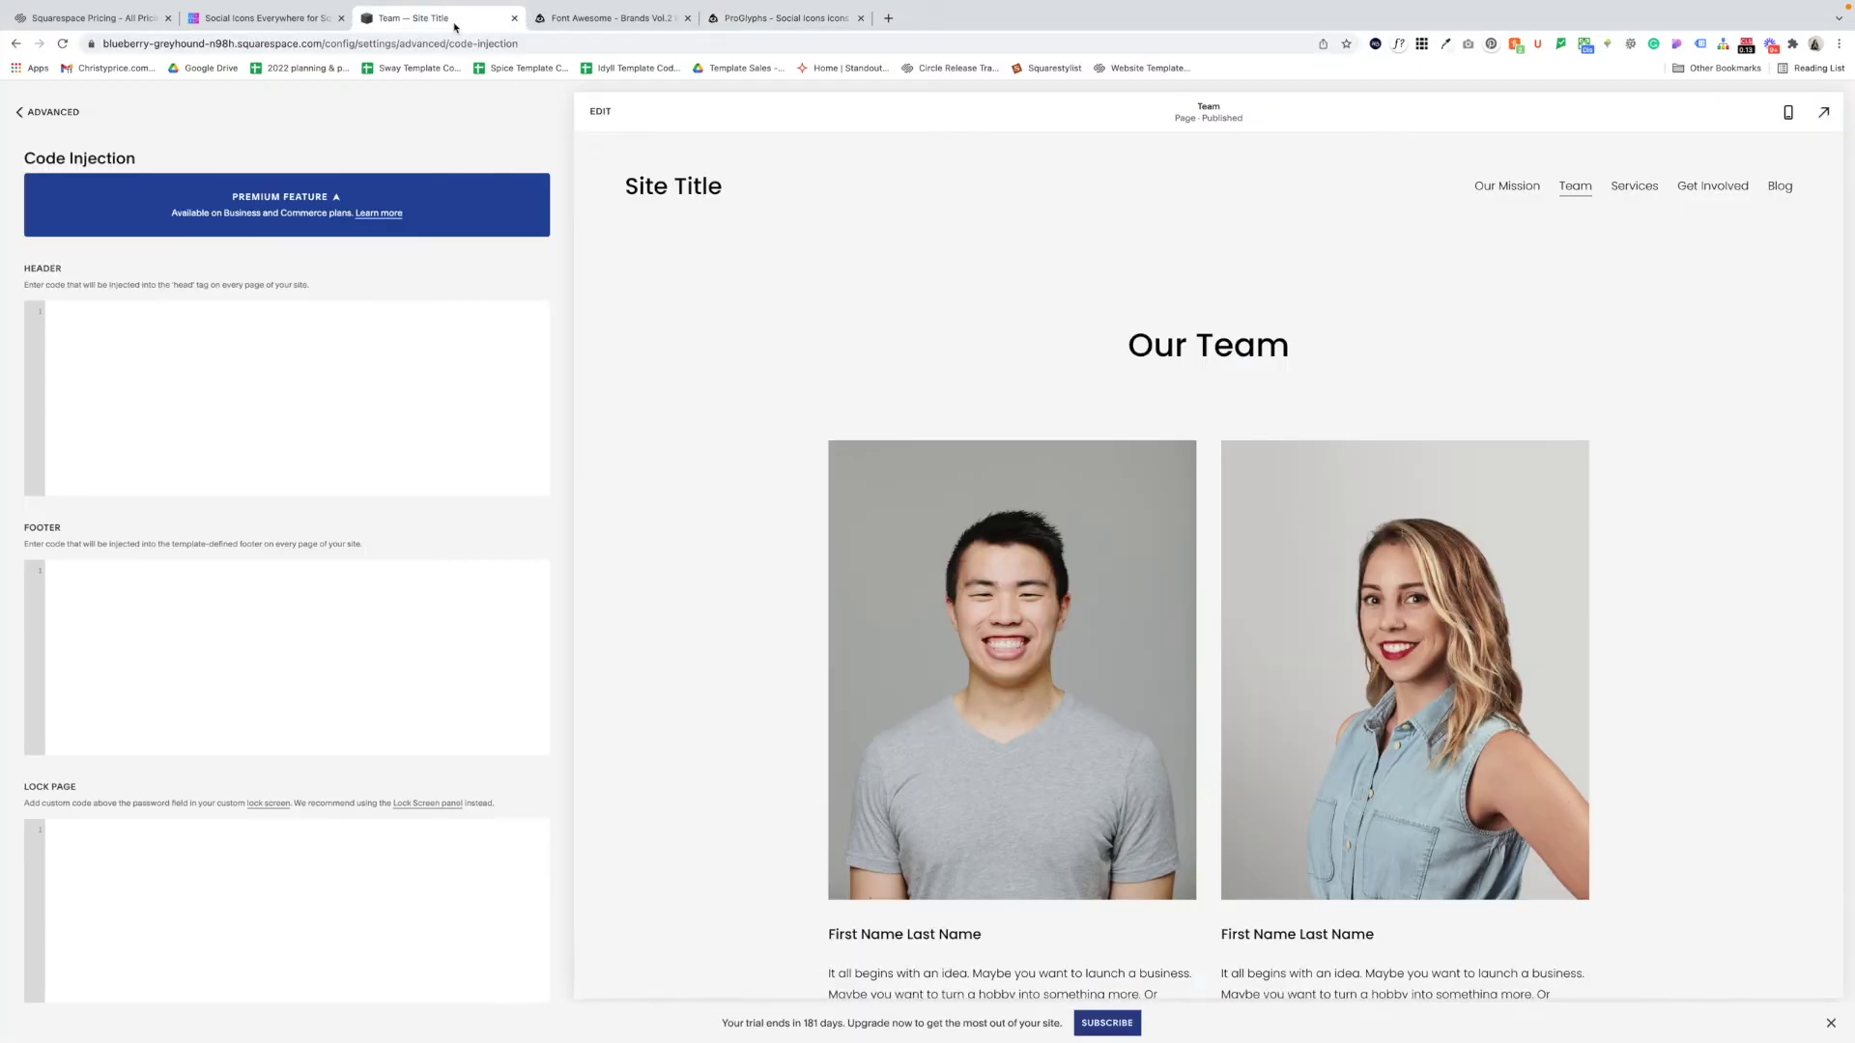
Step: Back out of Code Injection to Home and open Design > Custom CSS with its custom files area
left_click(54, 113)
left_click(53, 113)
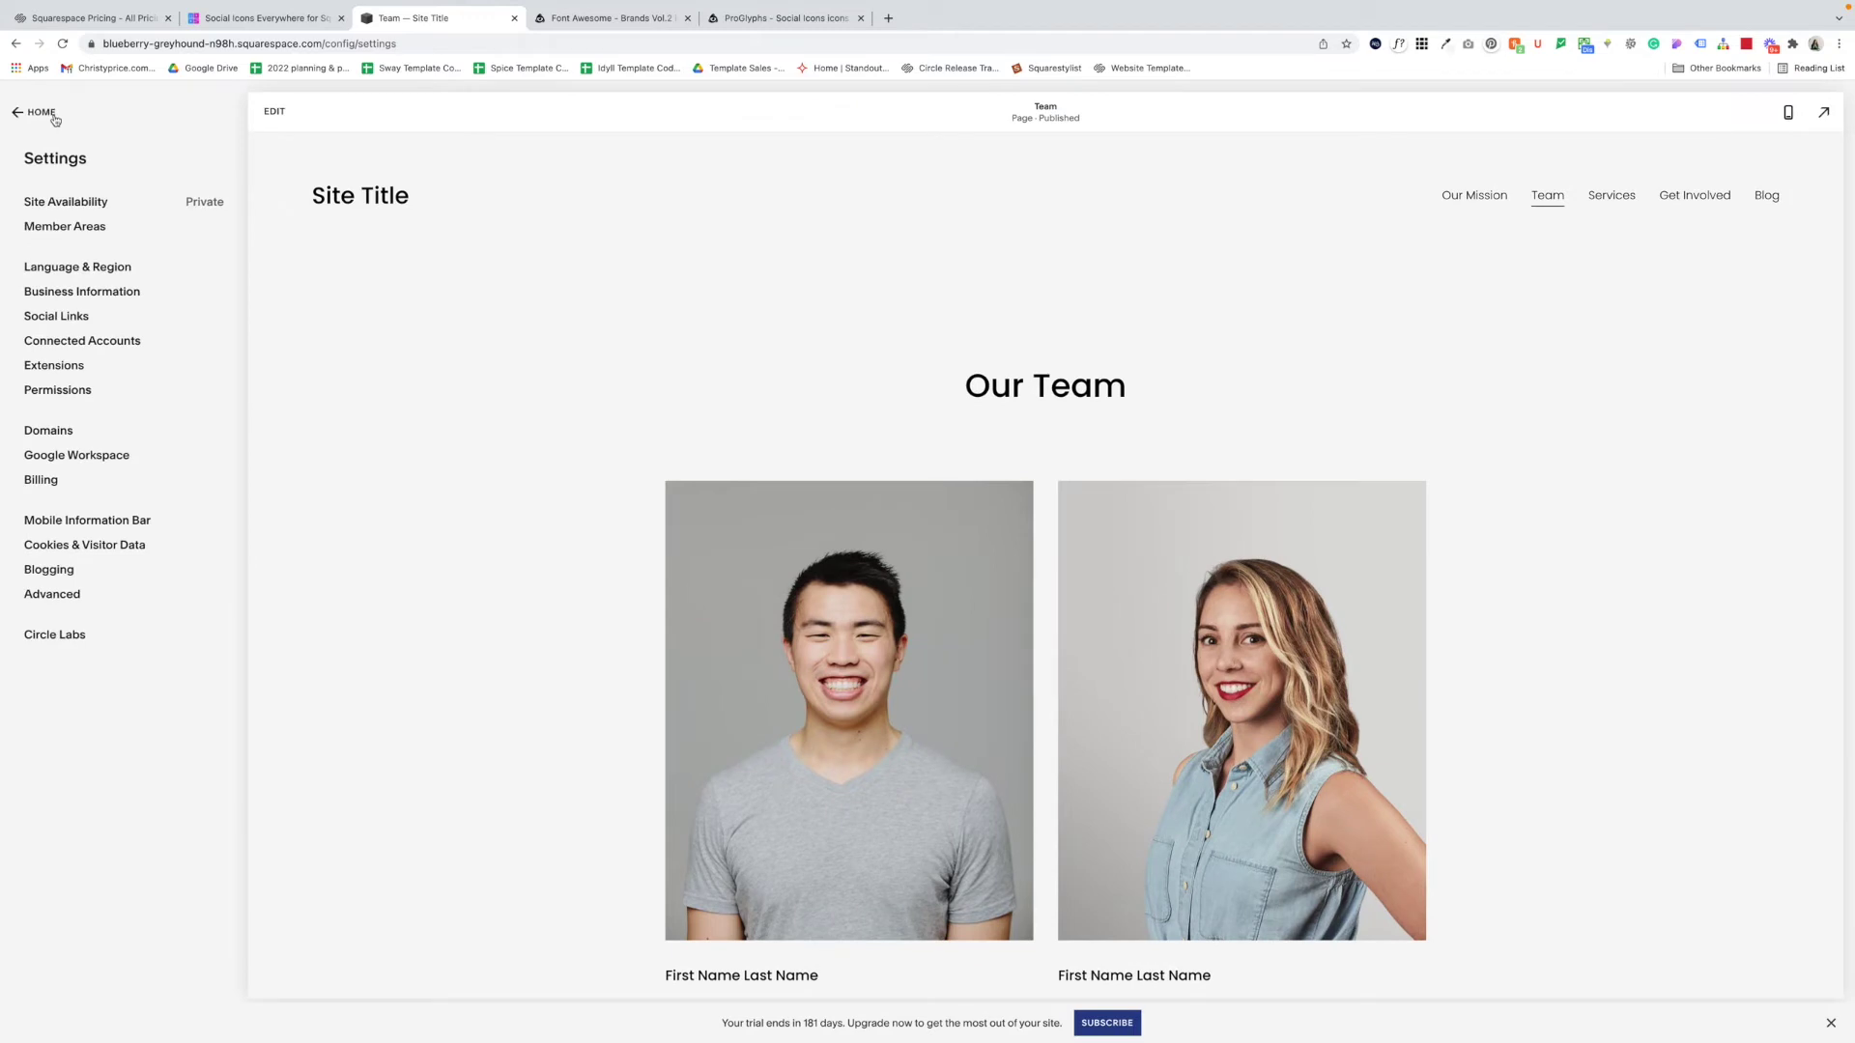
left_click(54, 116)
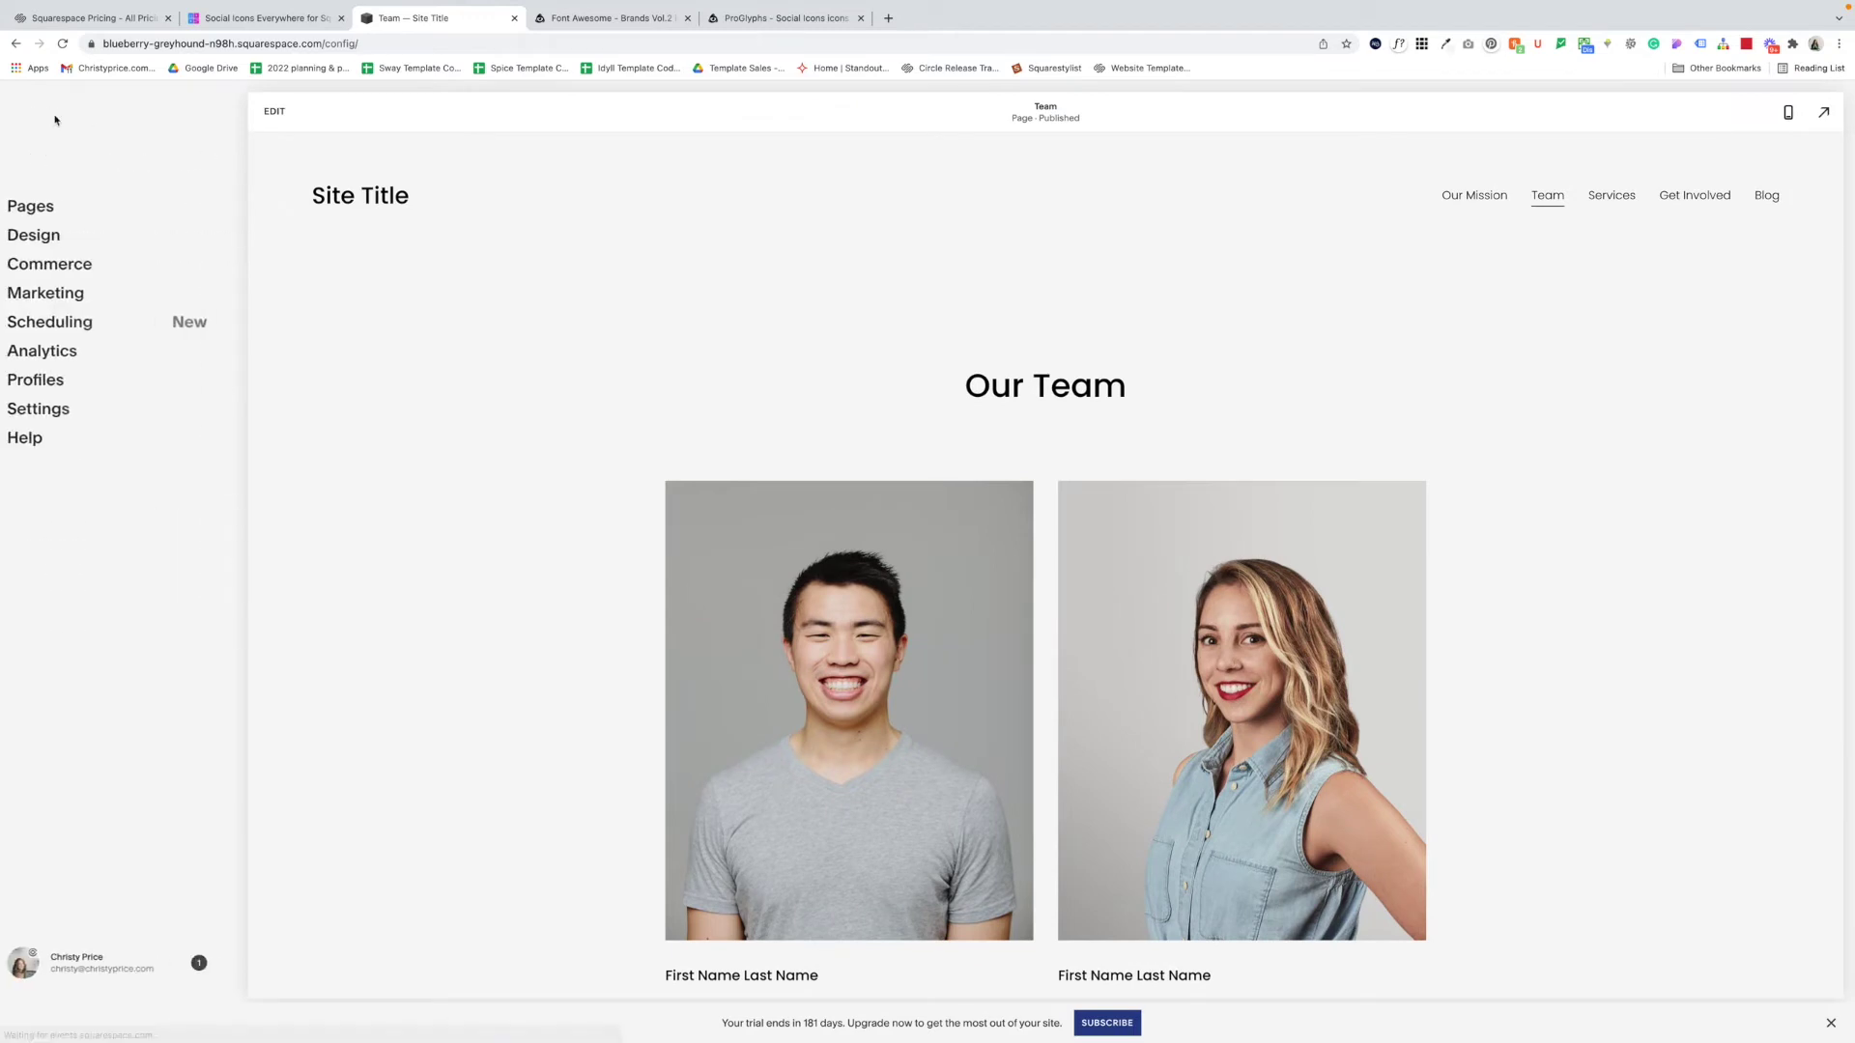
left_click(62, 239)
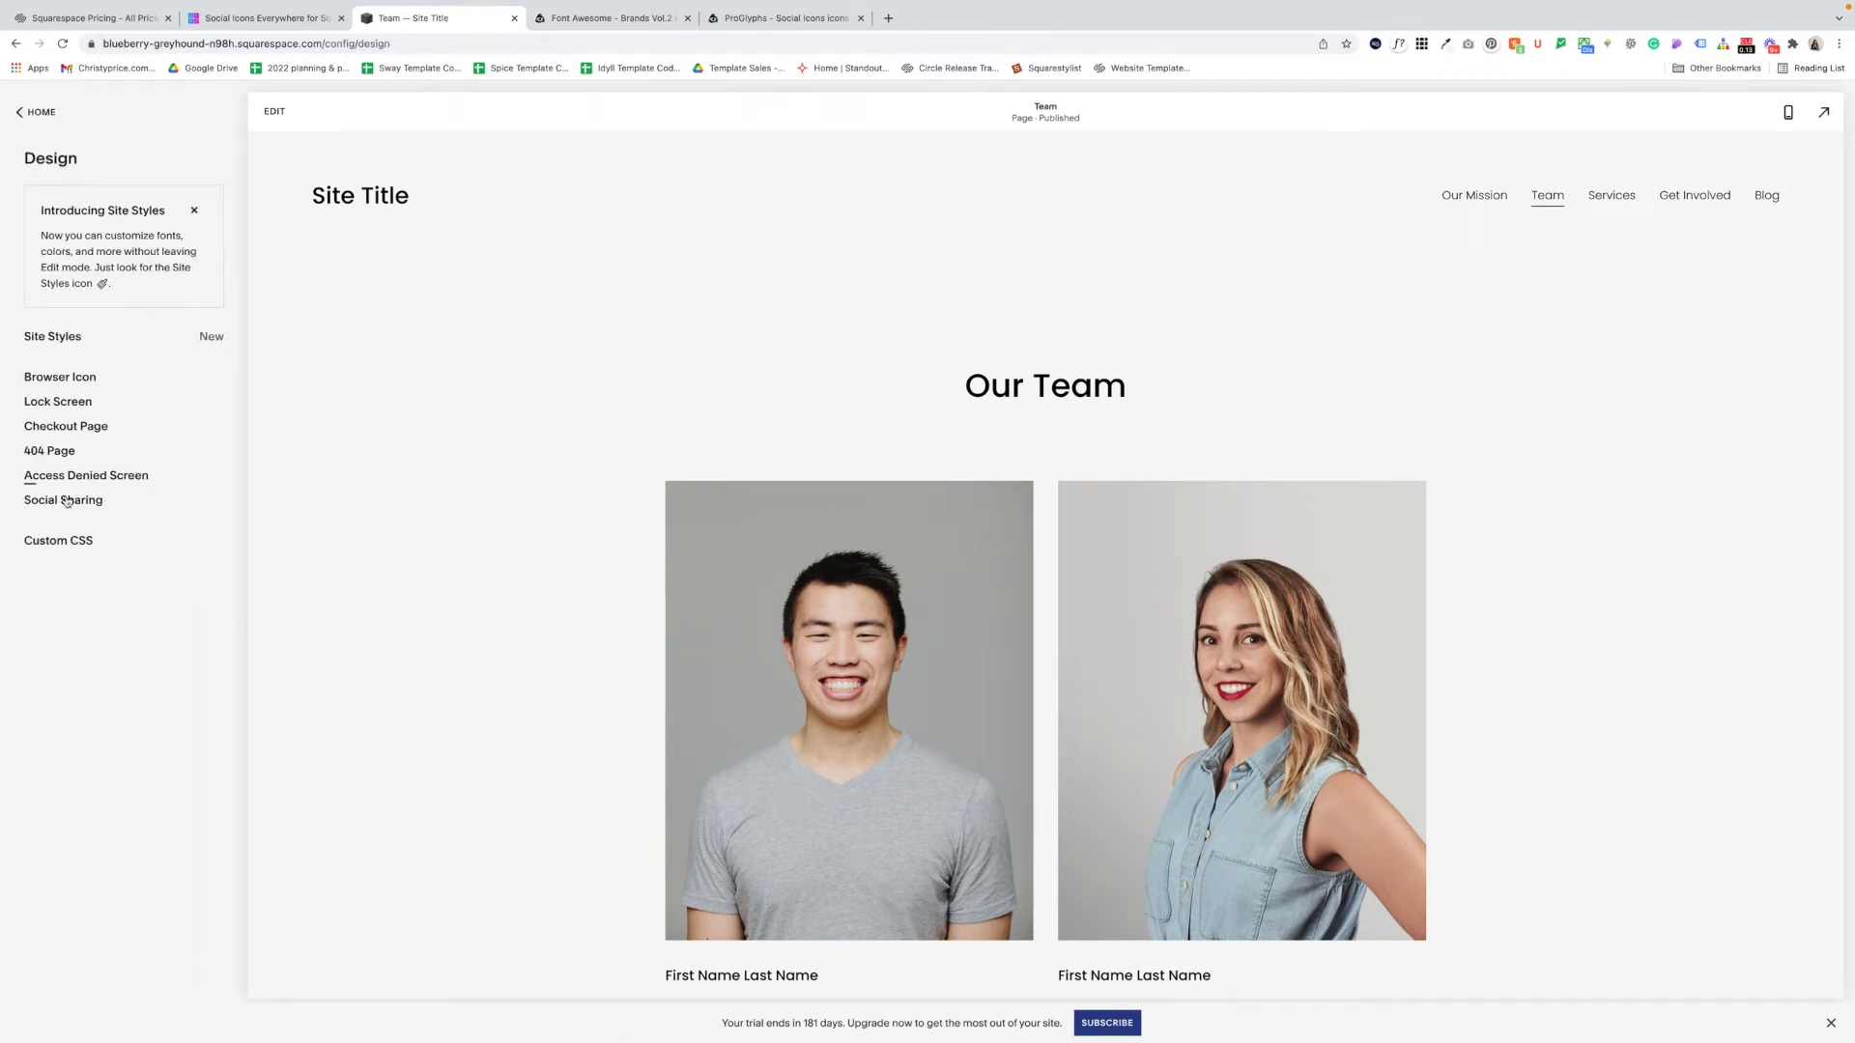
left_click(67, 543)
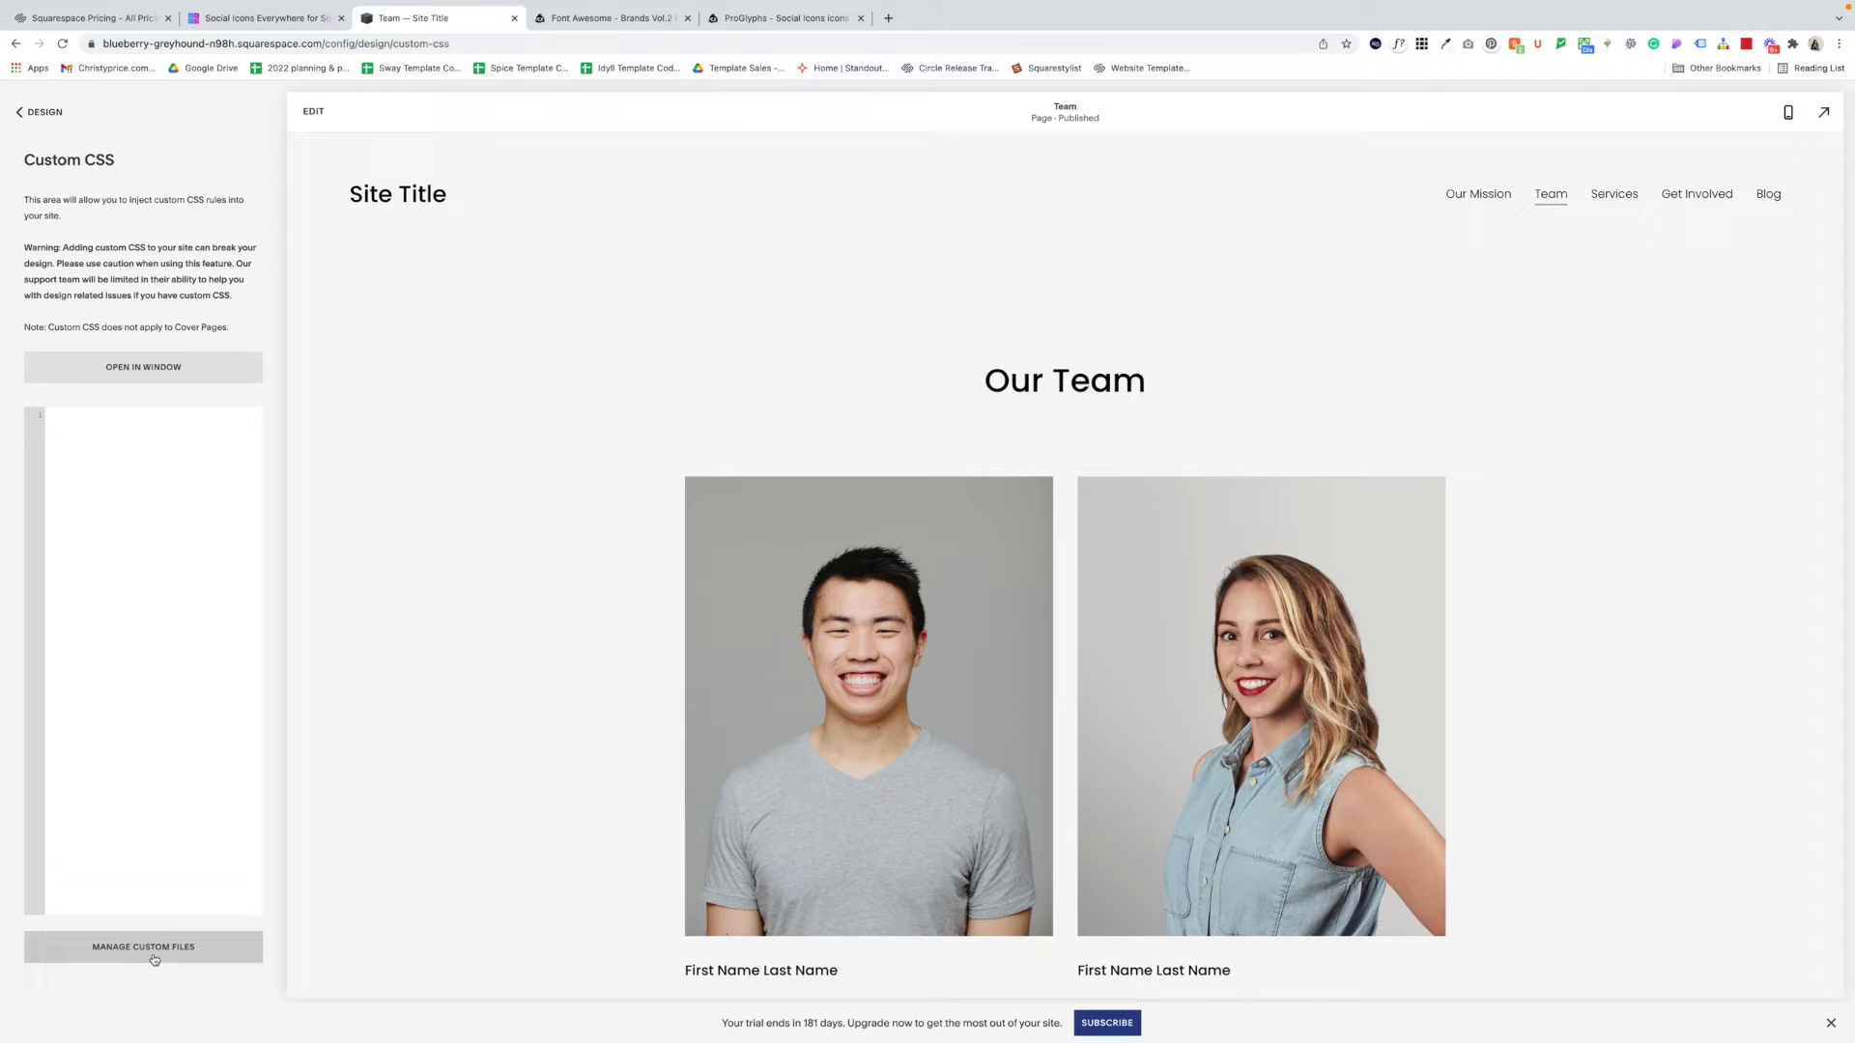
left_click(155, 960)
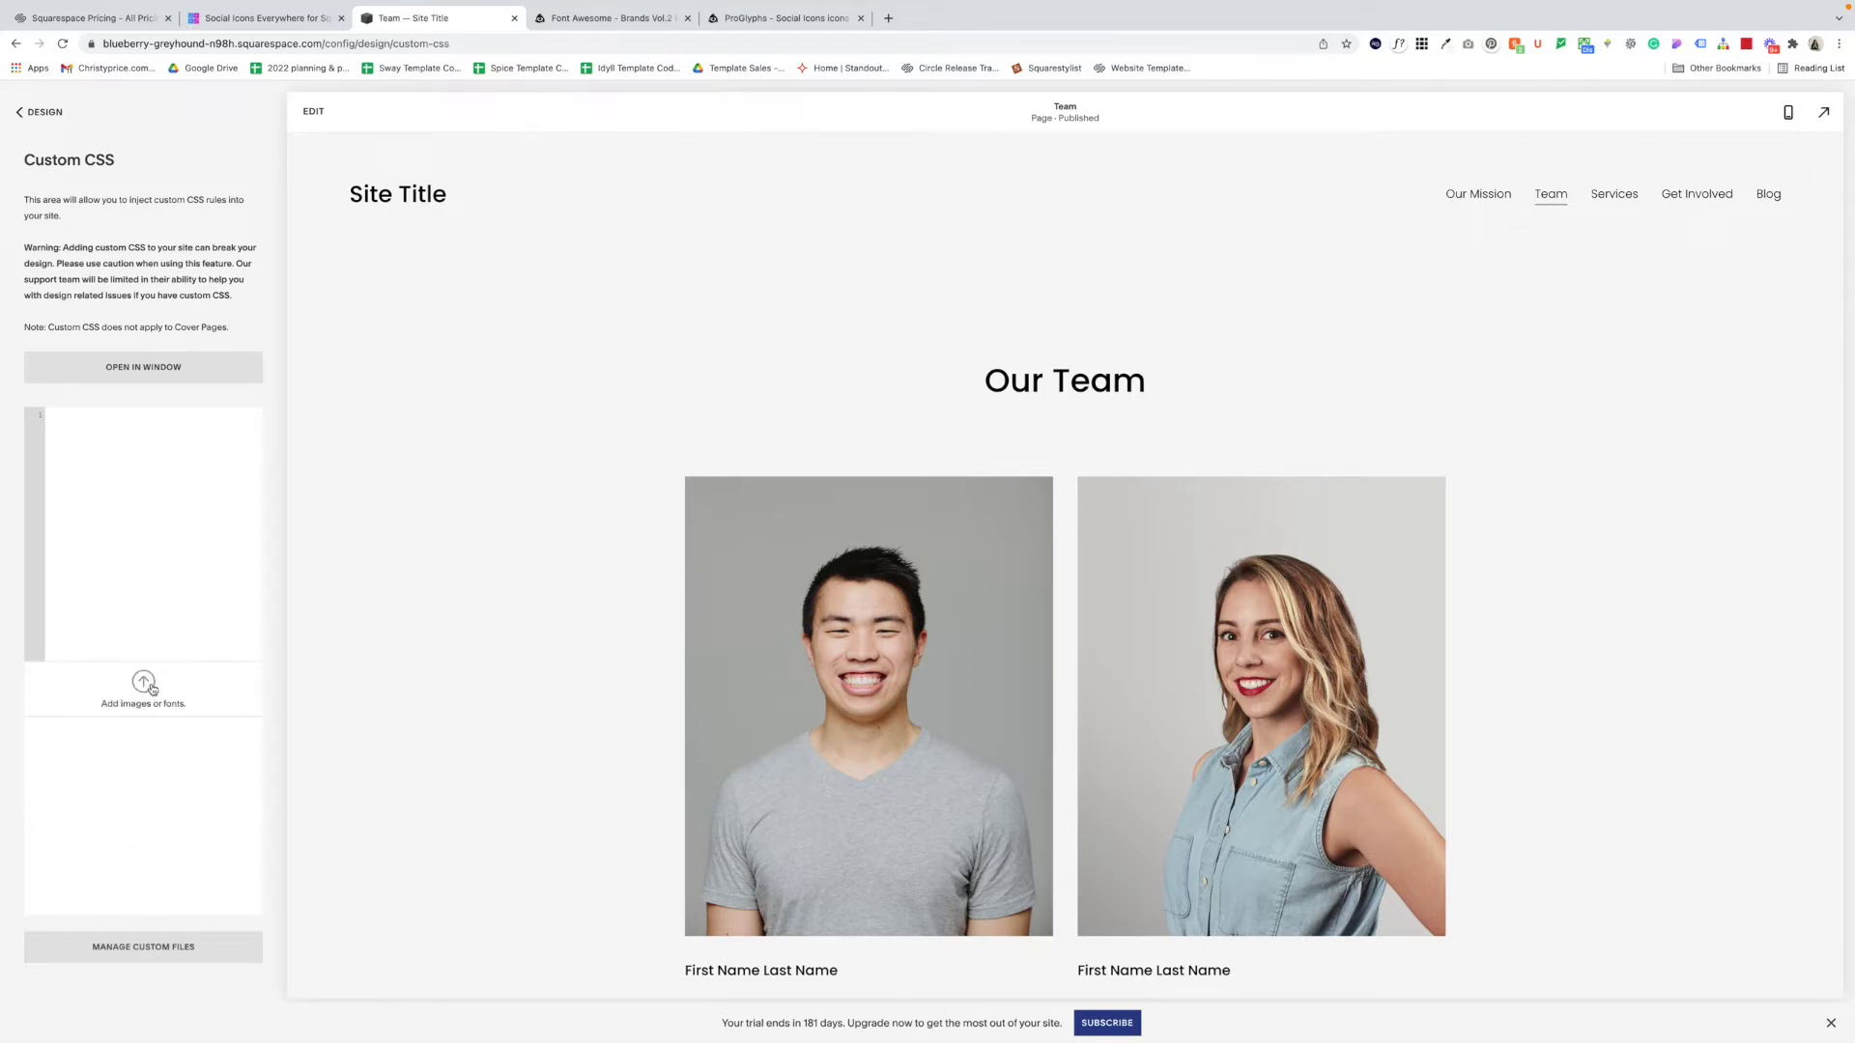
Step: Upload the Instagram and LinkedIn icon PNGs to the Custom CSS custom files
left_click(143, 683)
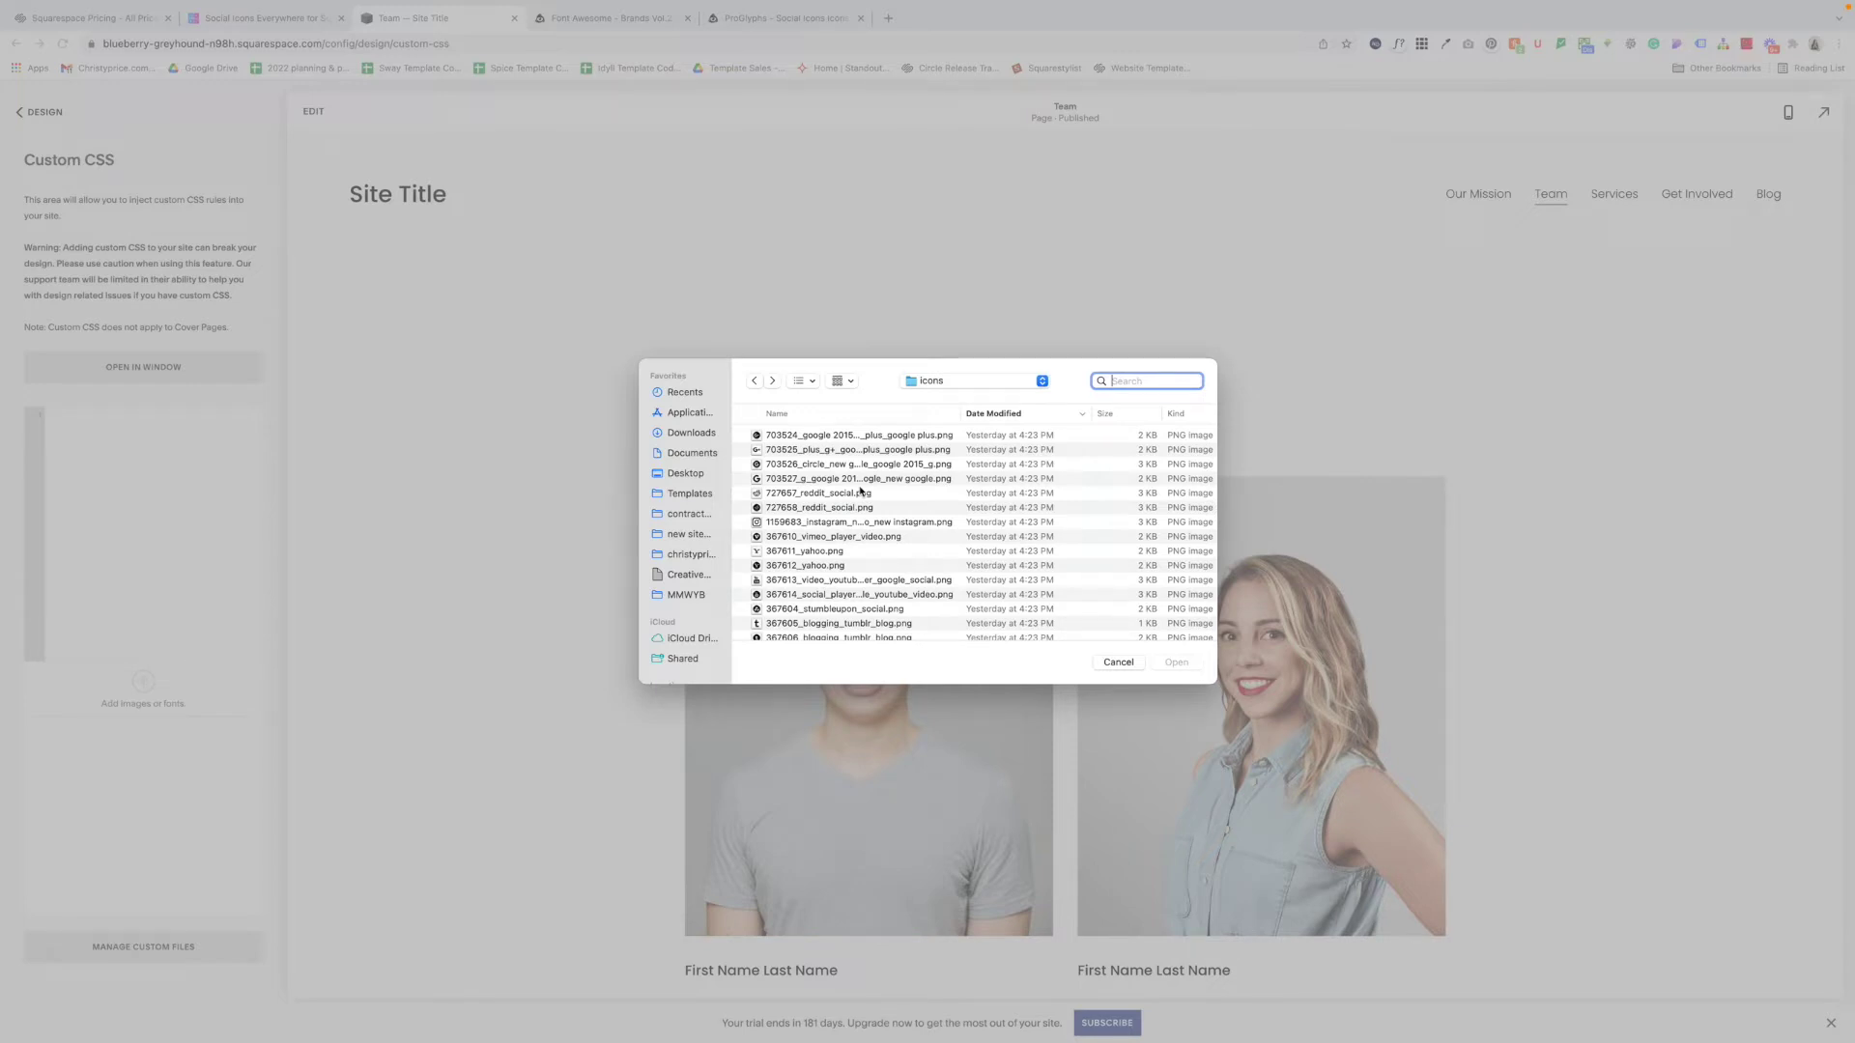
left_click(855, 525)
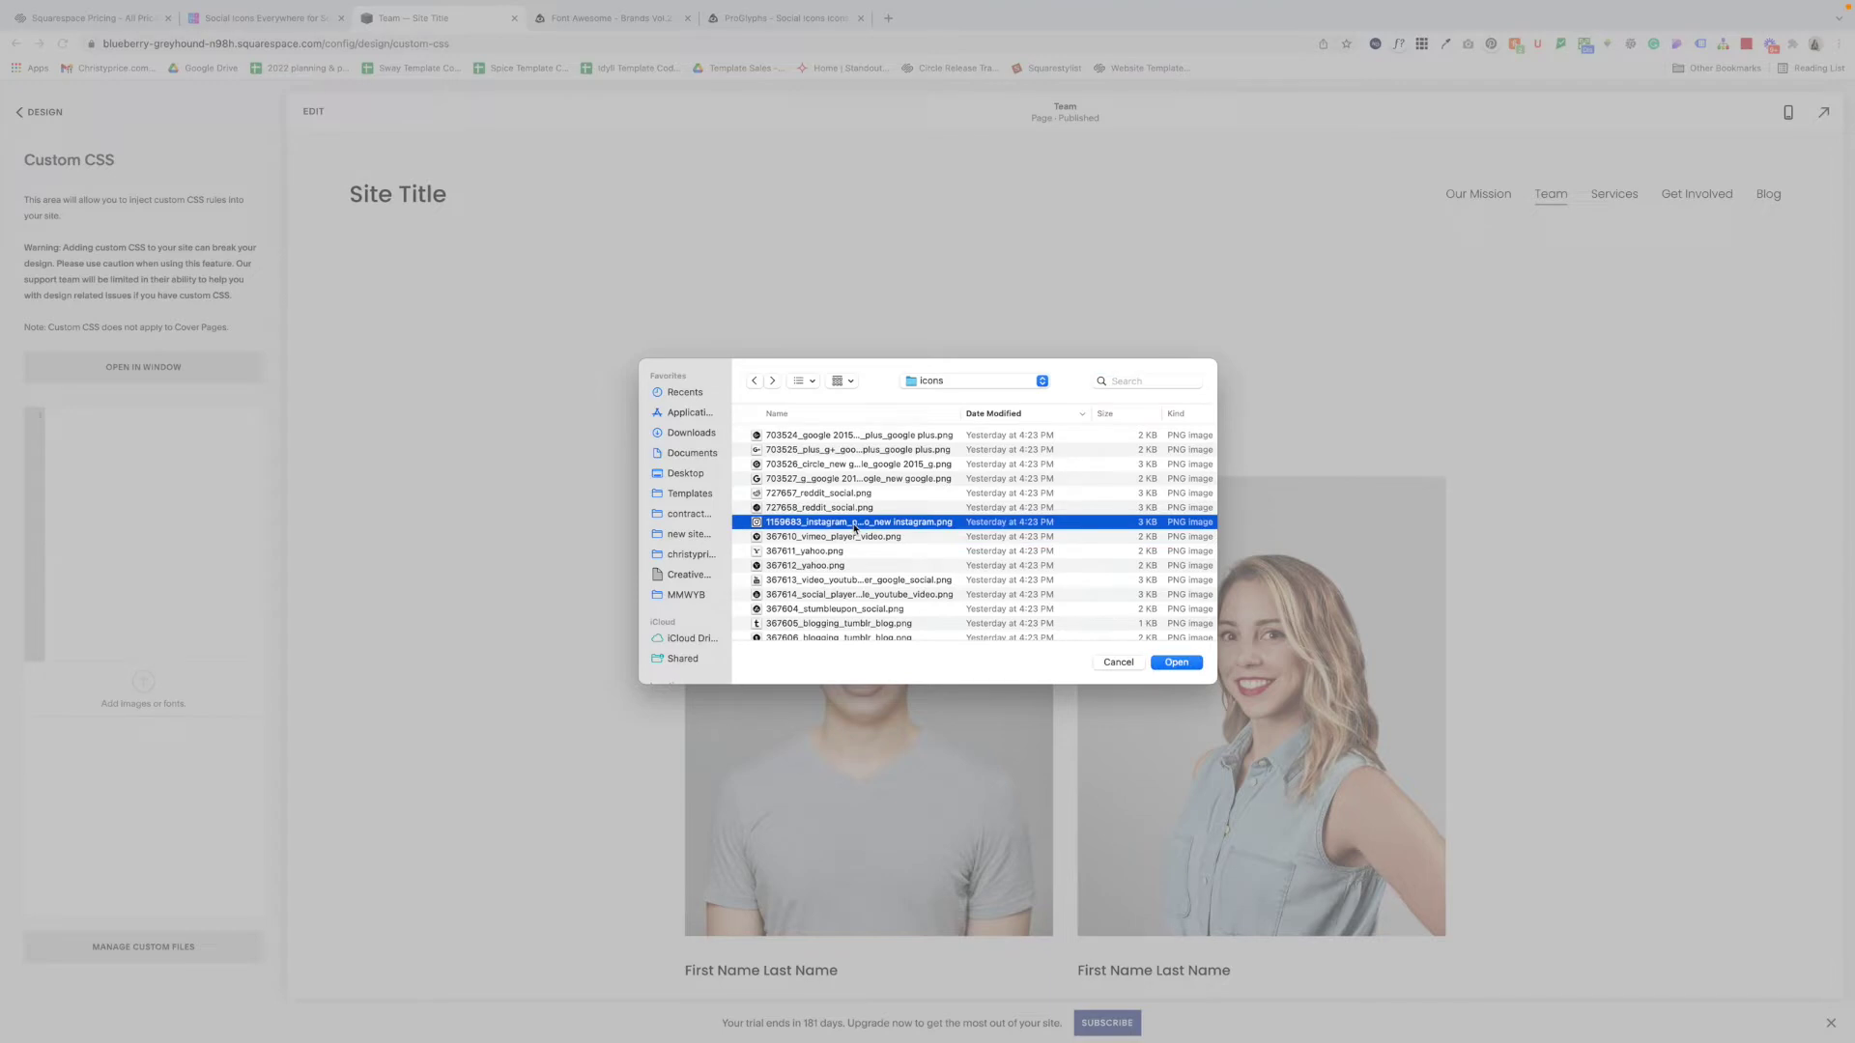
left_click(1175, 662)
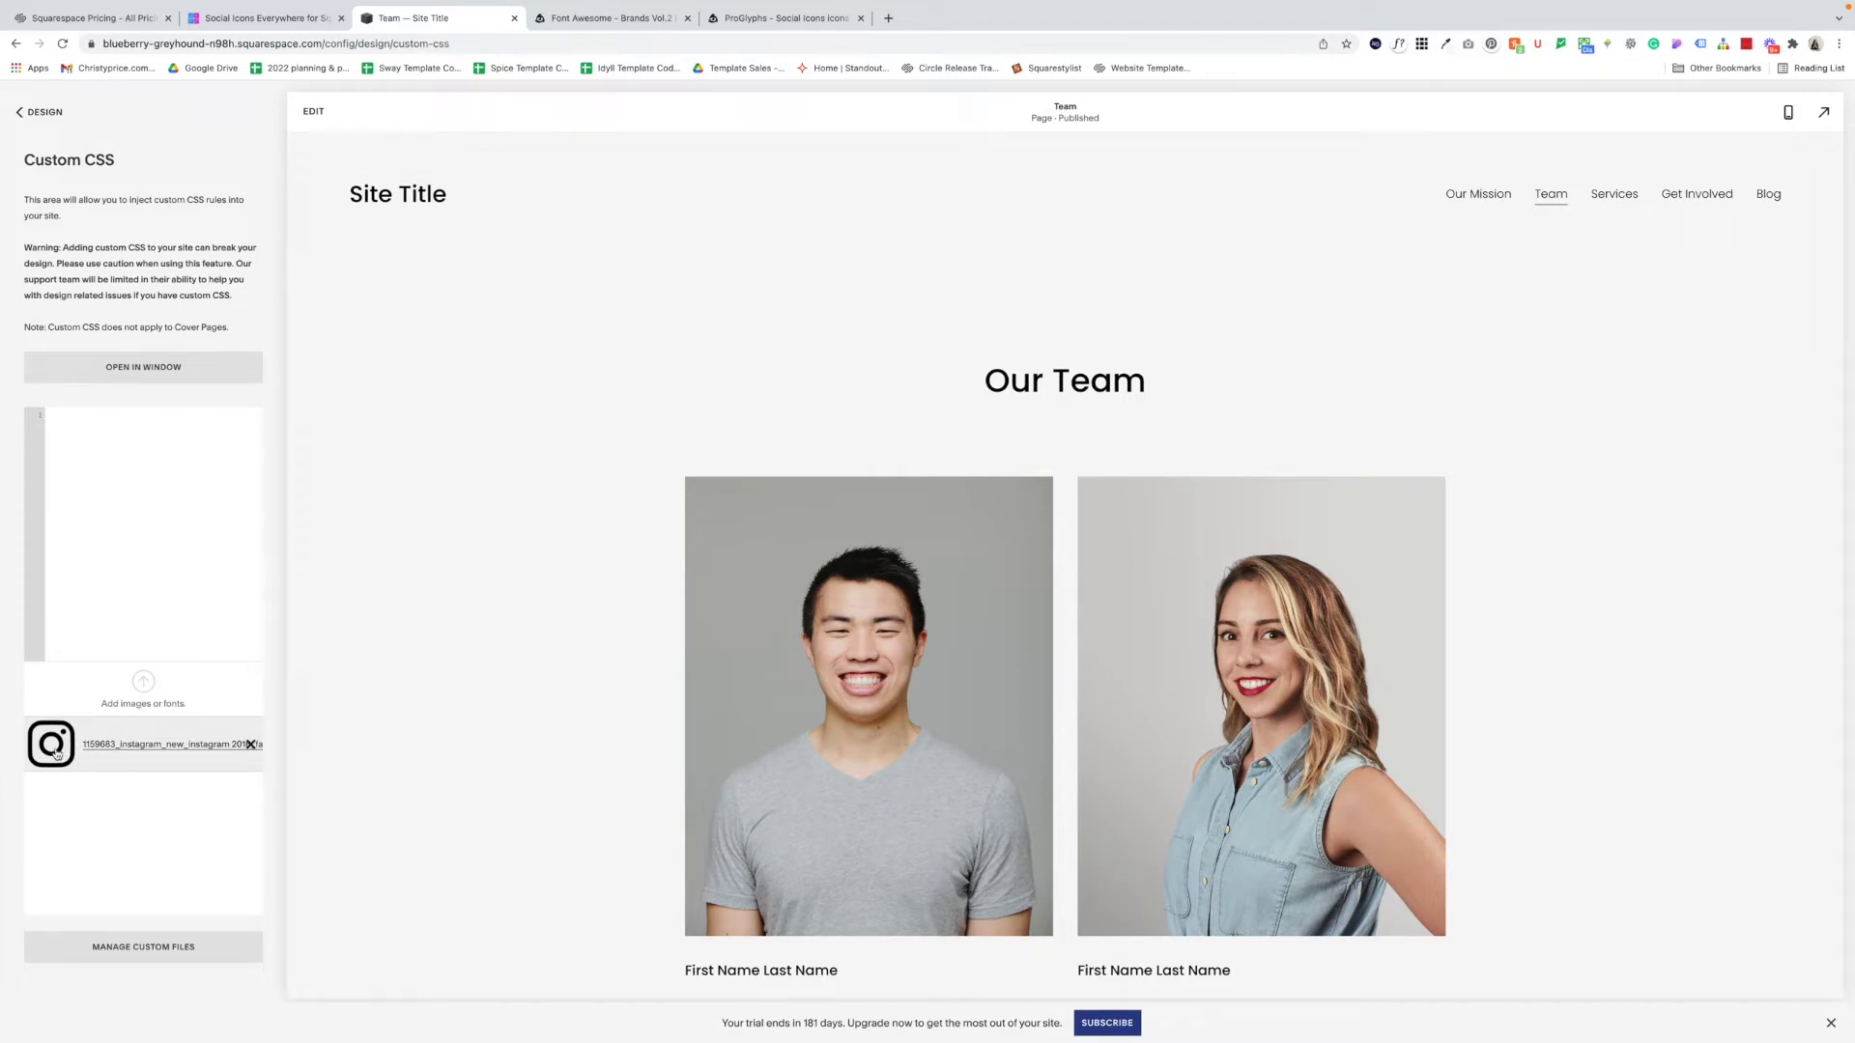
left_click(142, 684)
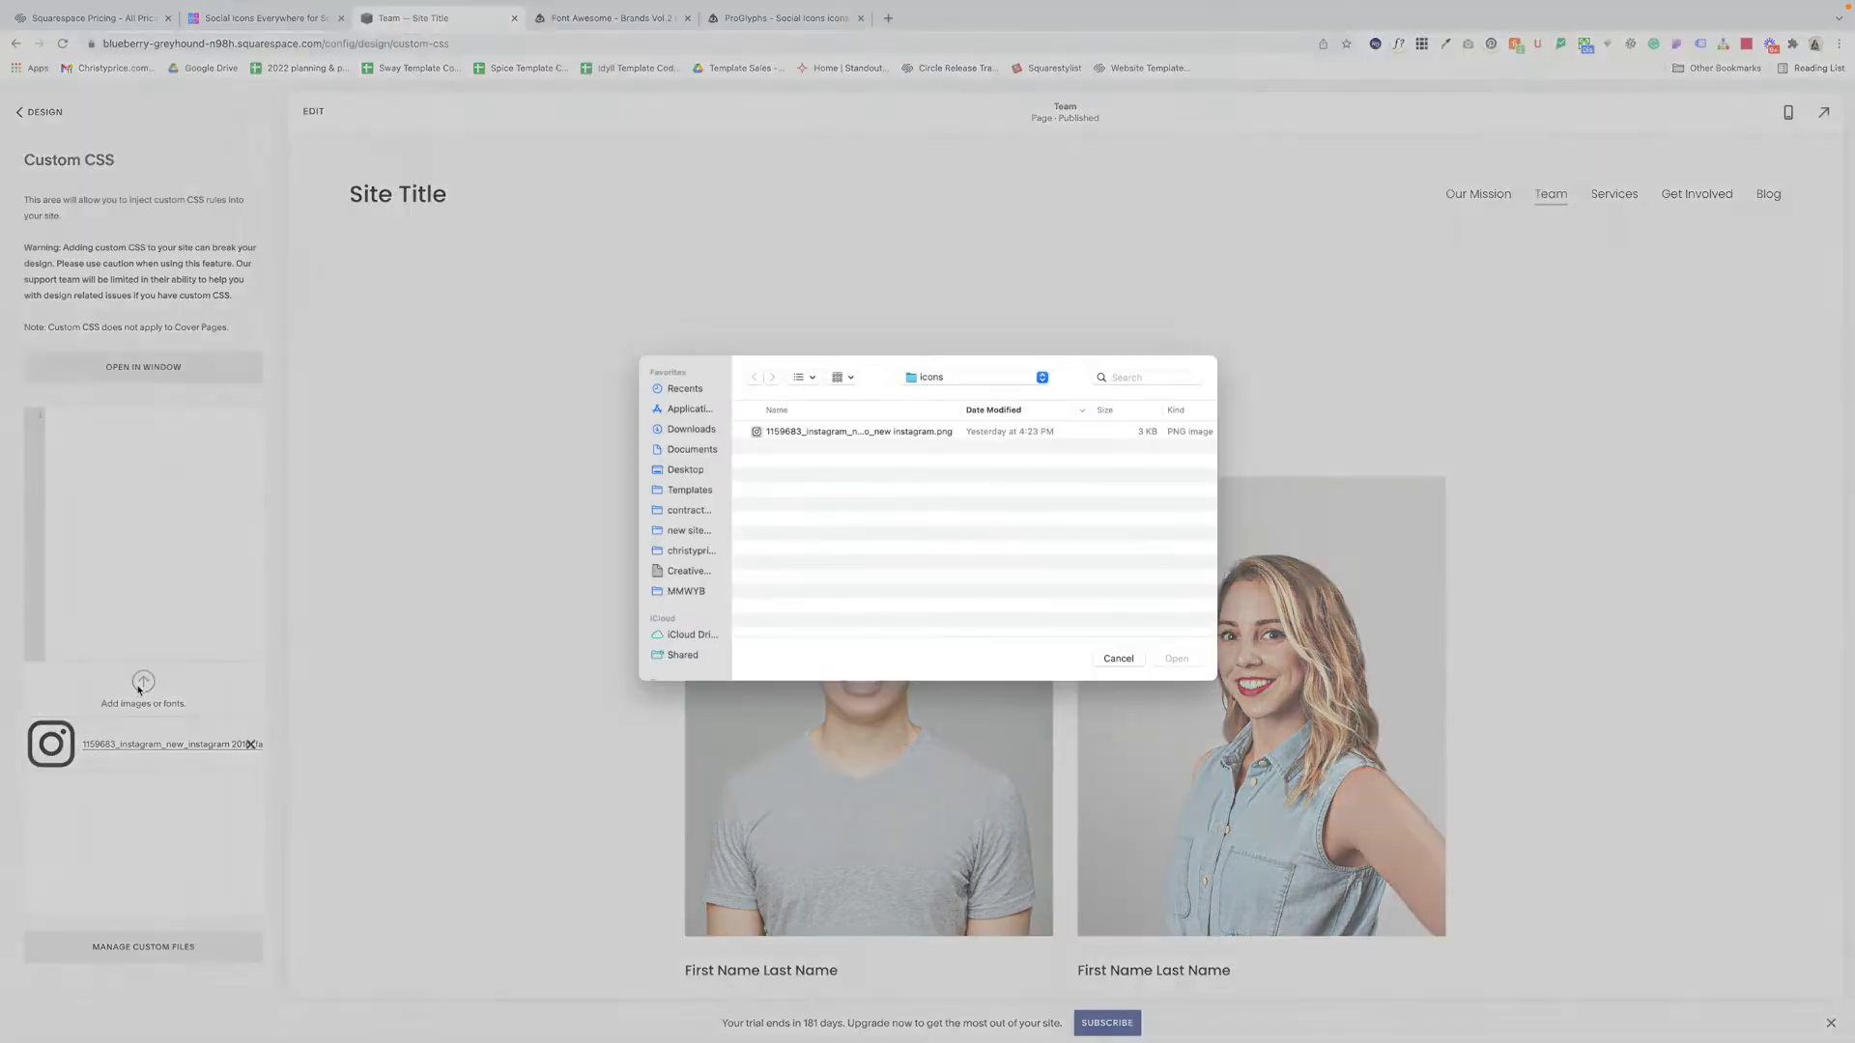
scroll(938, 604, "down", 10)
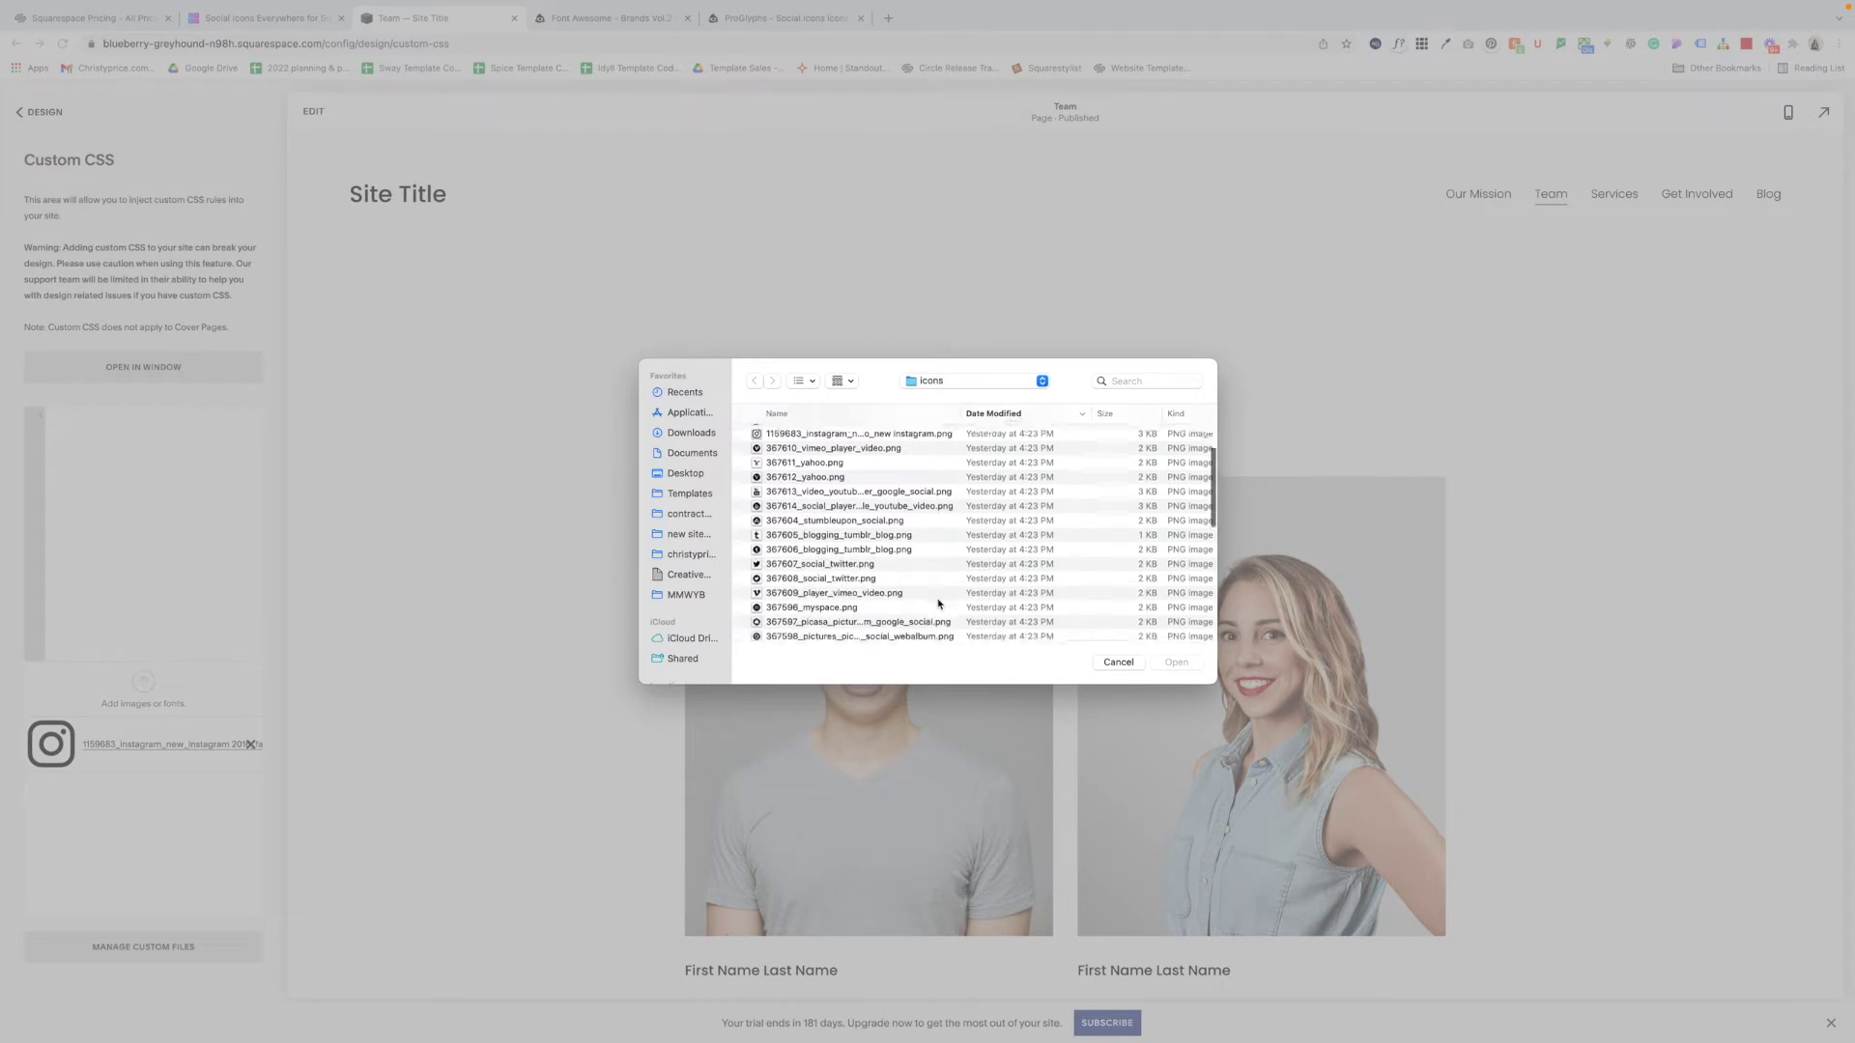
scroll(938, 604, "down", 6)
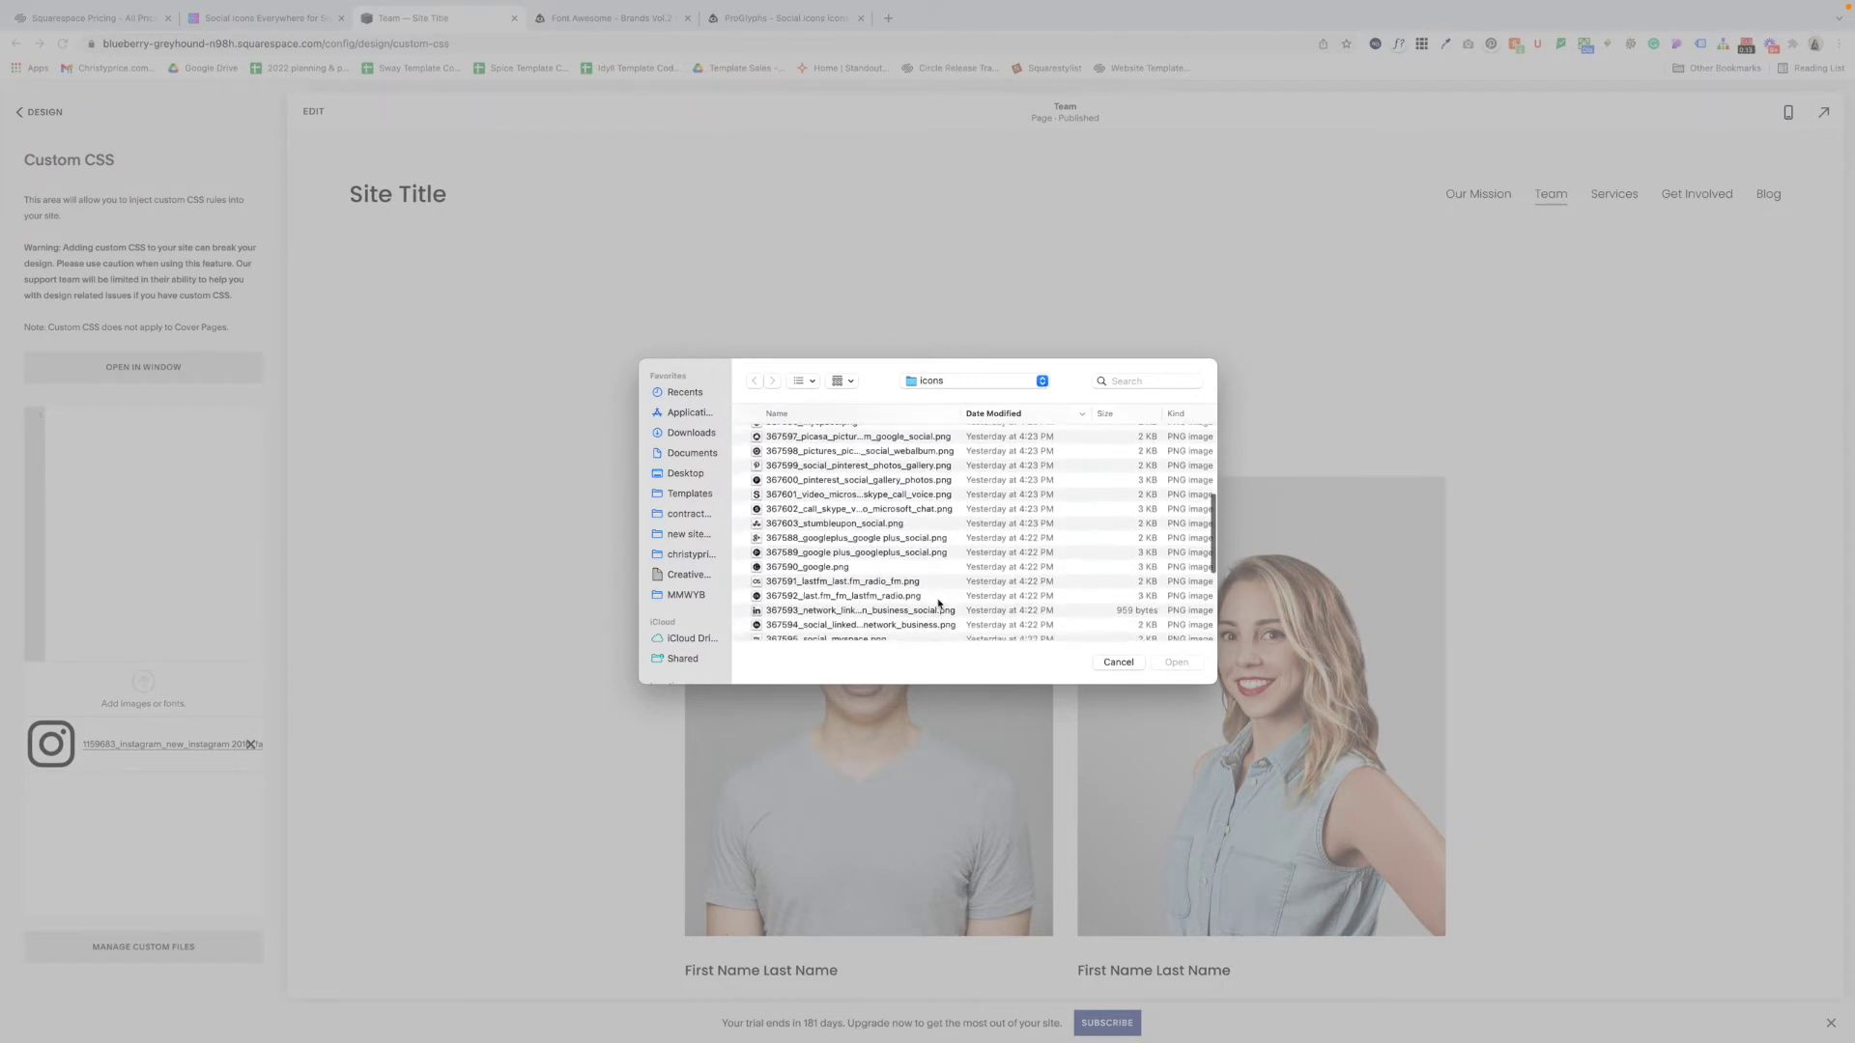
left_click(756, 521)
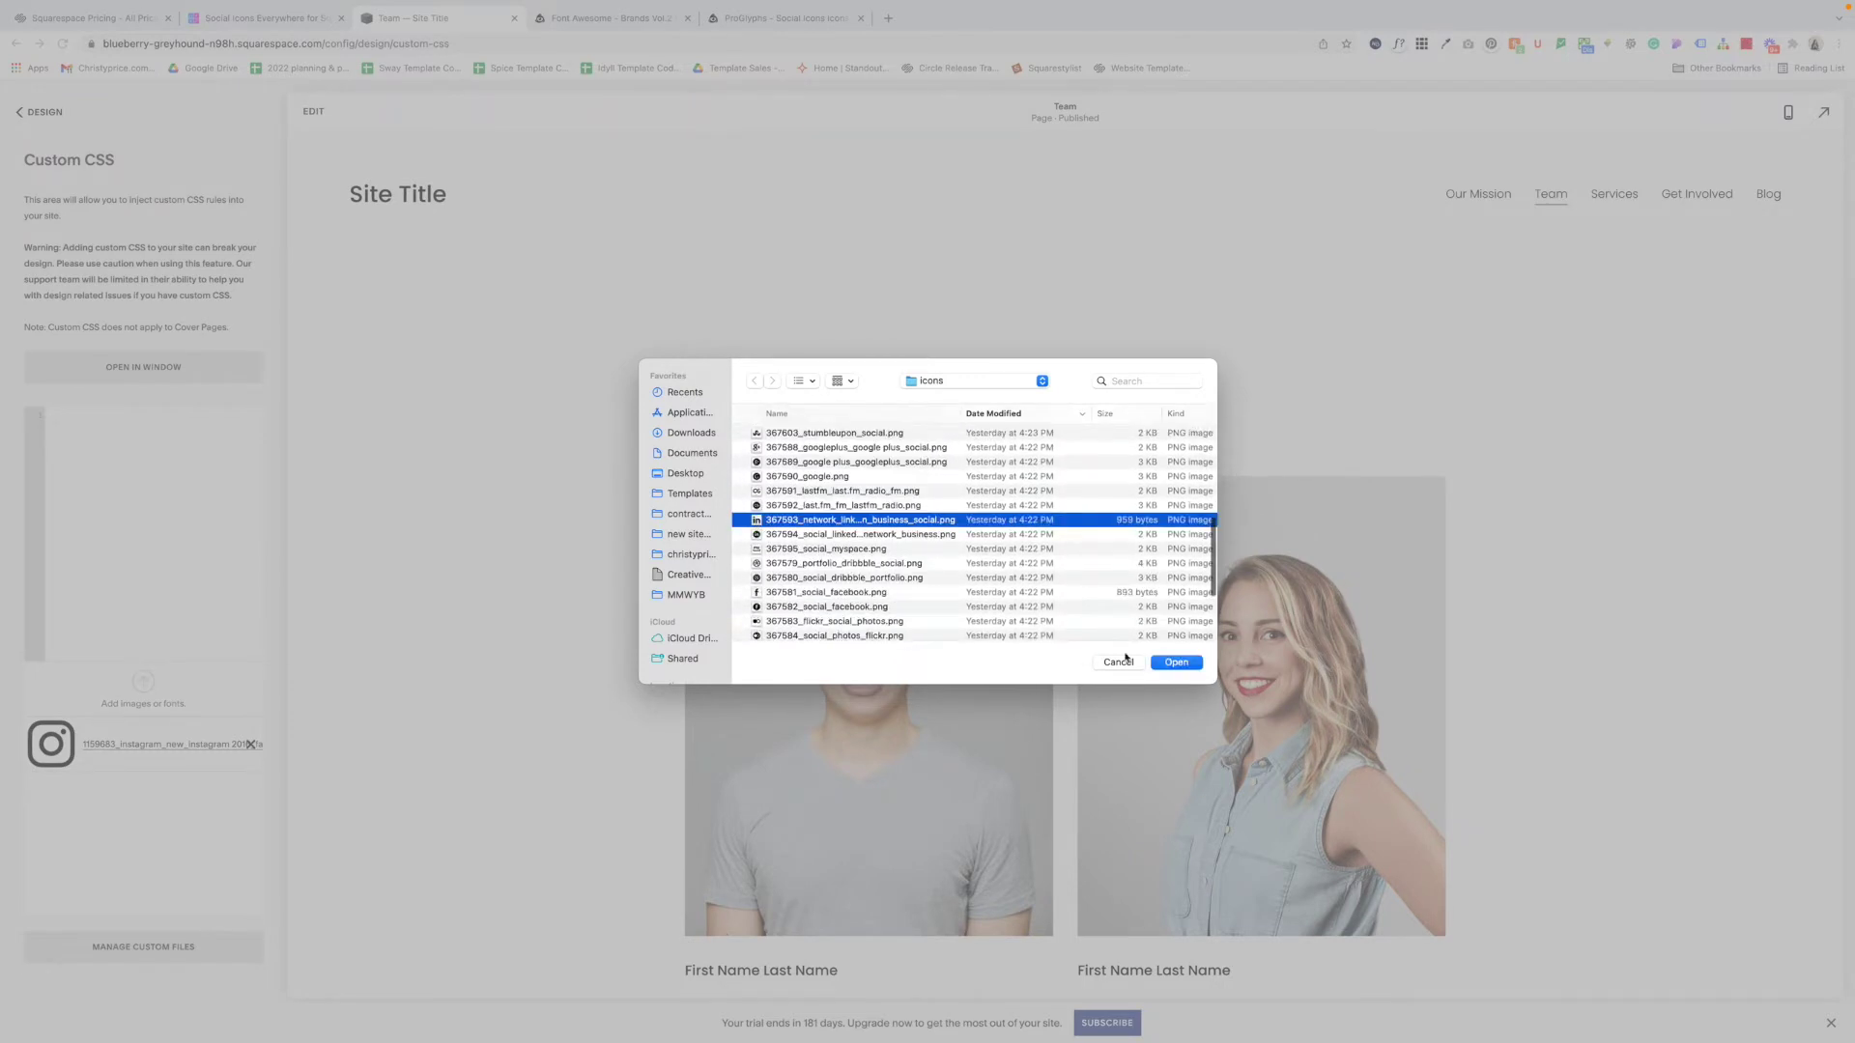
left_click(1176, 663)
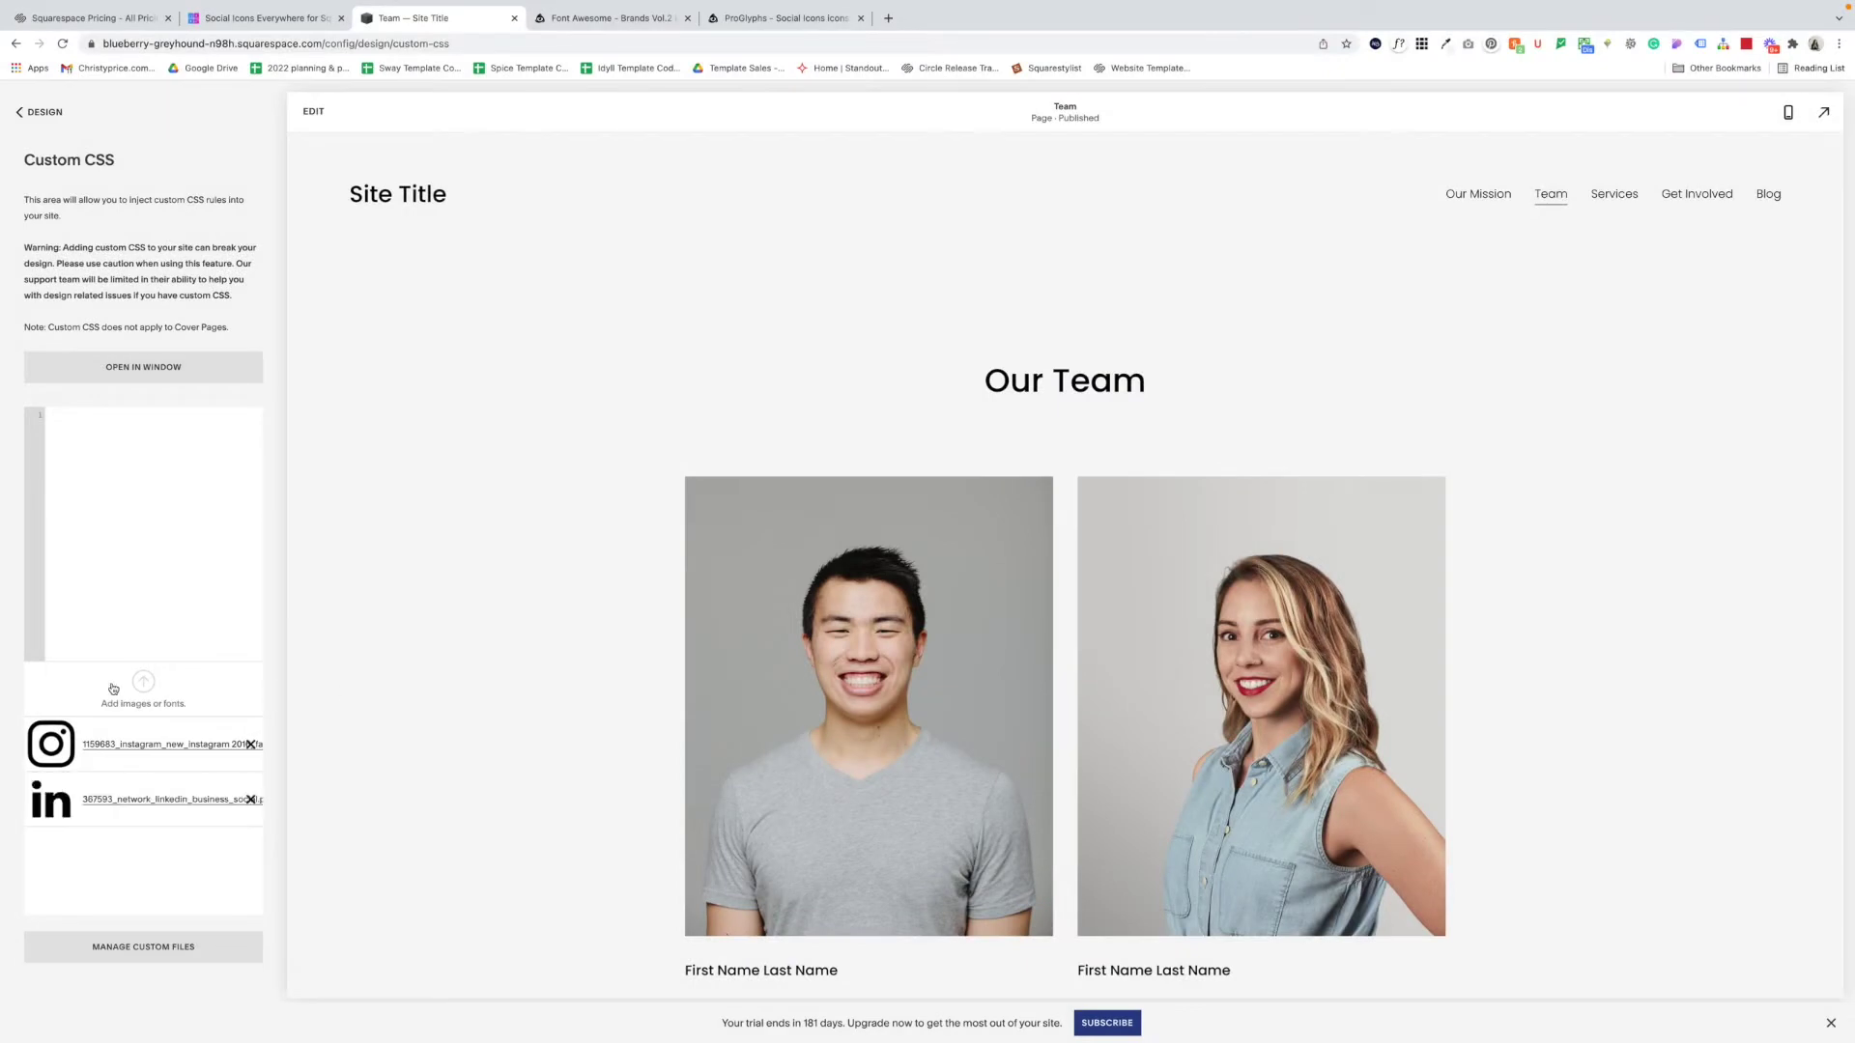
Step: Upload the Twitter and TikTok icon PNGs to the custom files
left_click(146, 695)
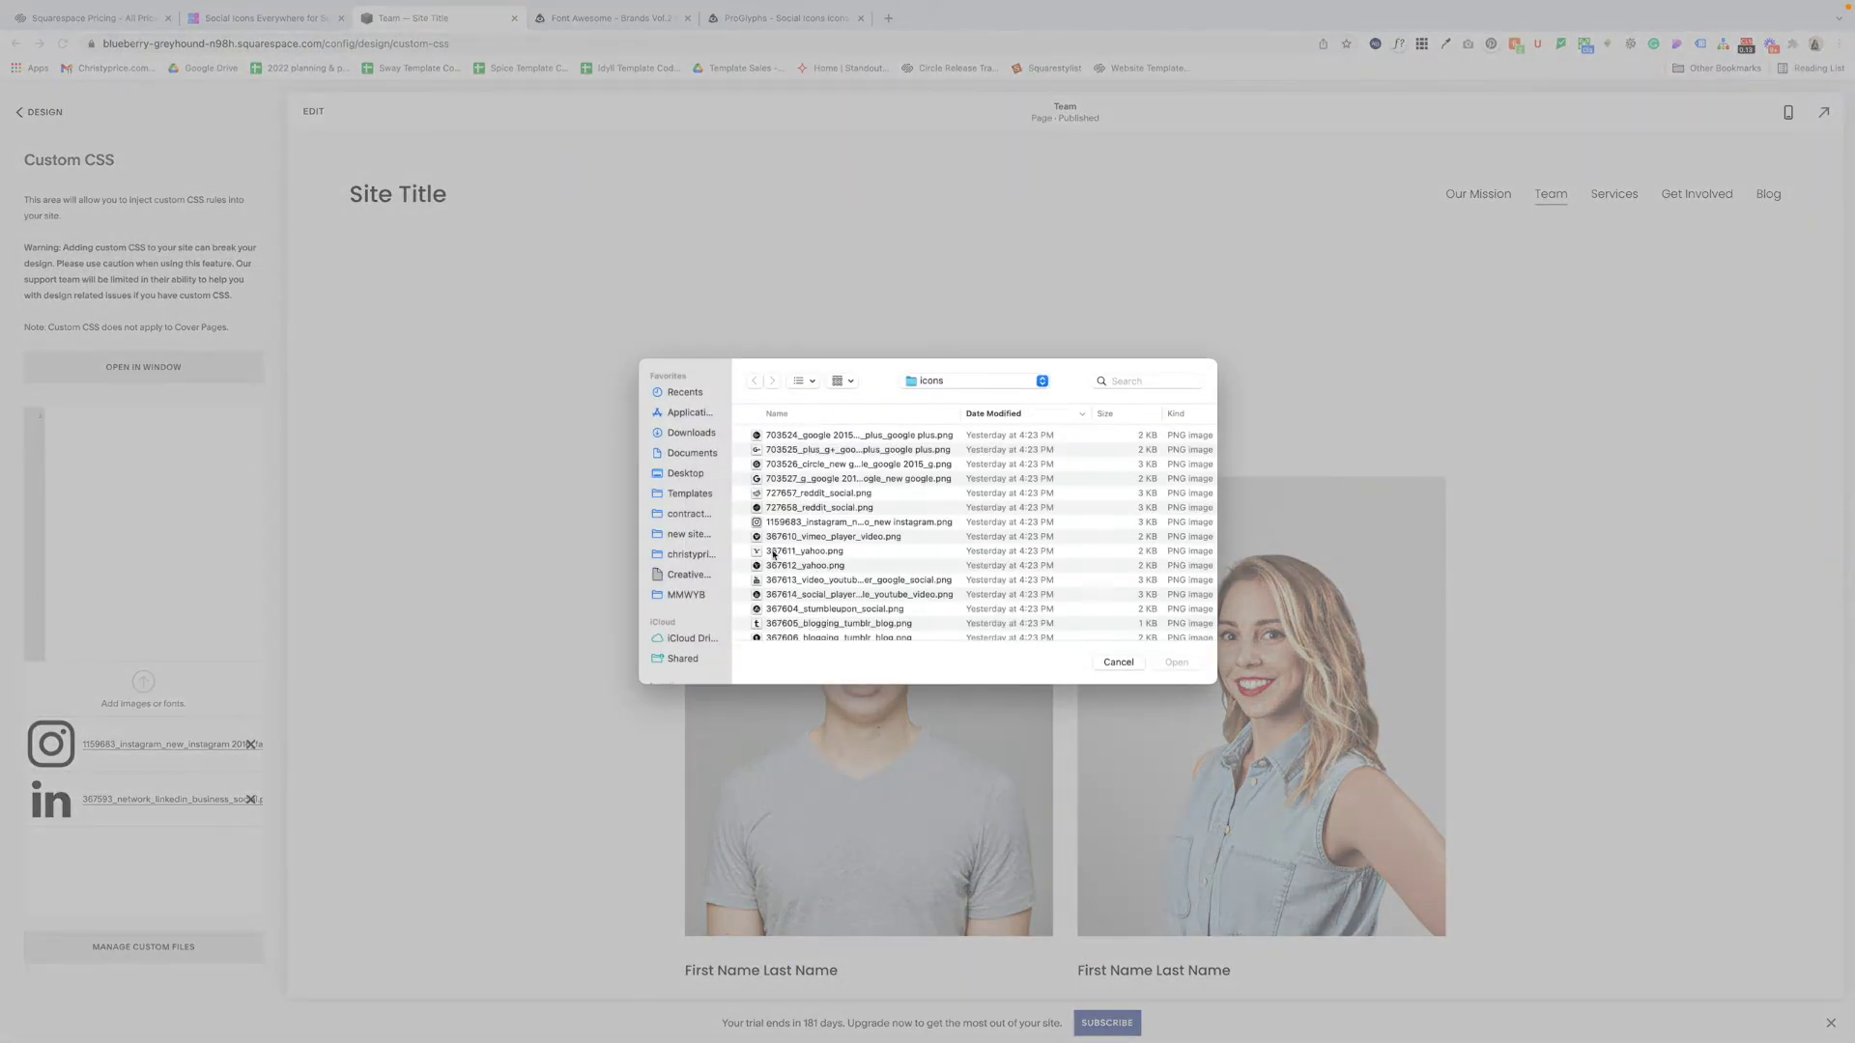
scroll(787, 556, "down", 3)
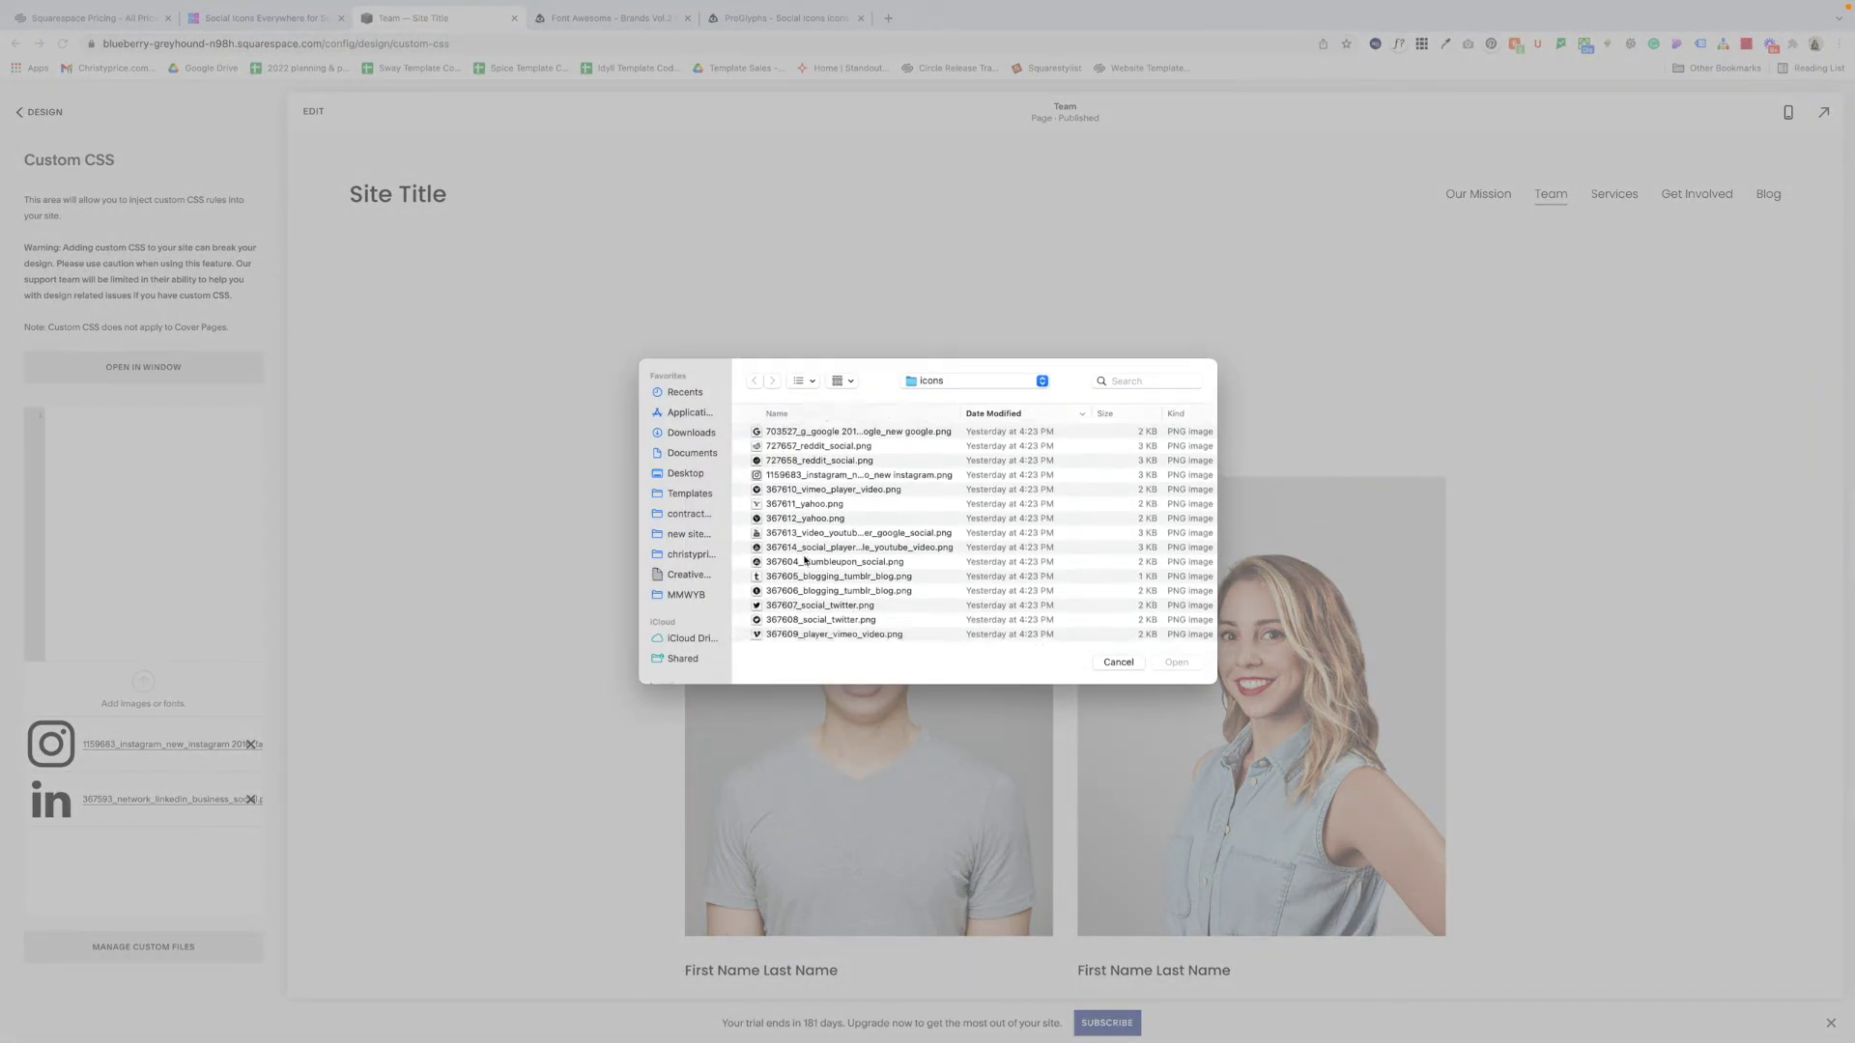
scroll(803, 558, "down", 2)
left_click(830, 576)
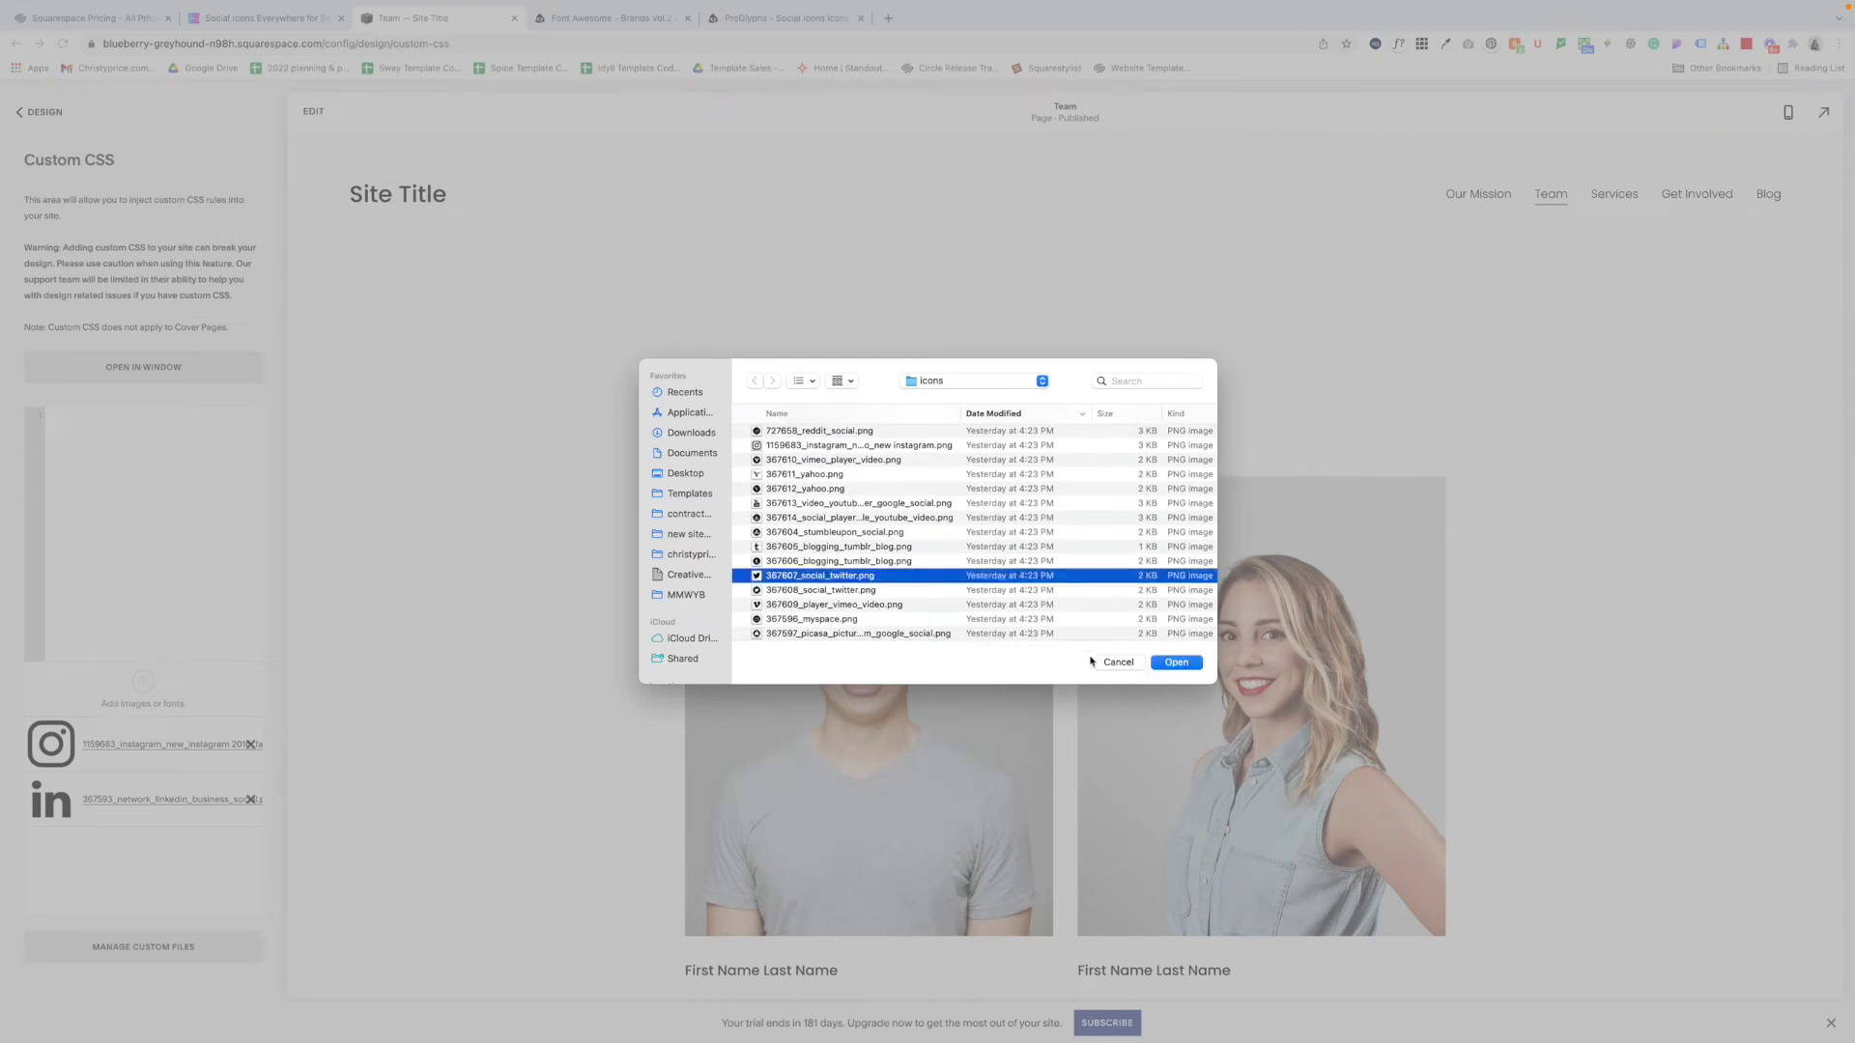
left_click(1178, 664)
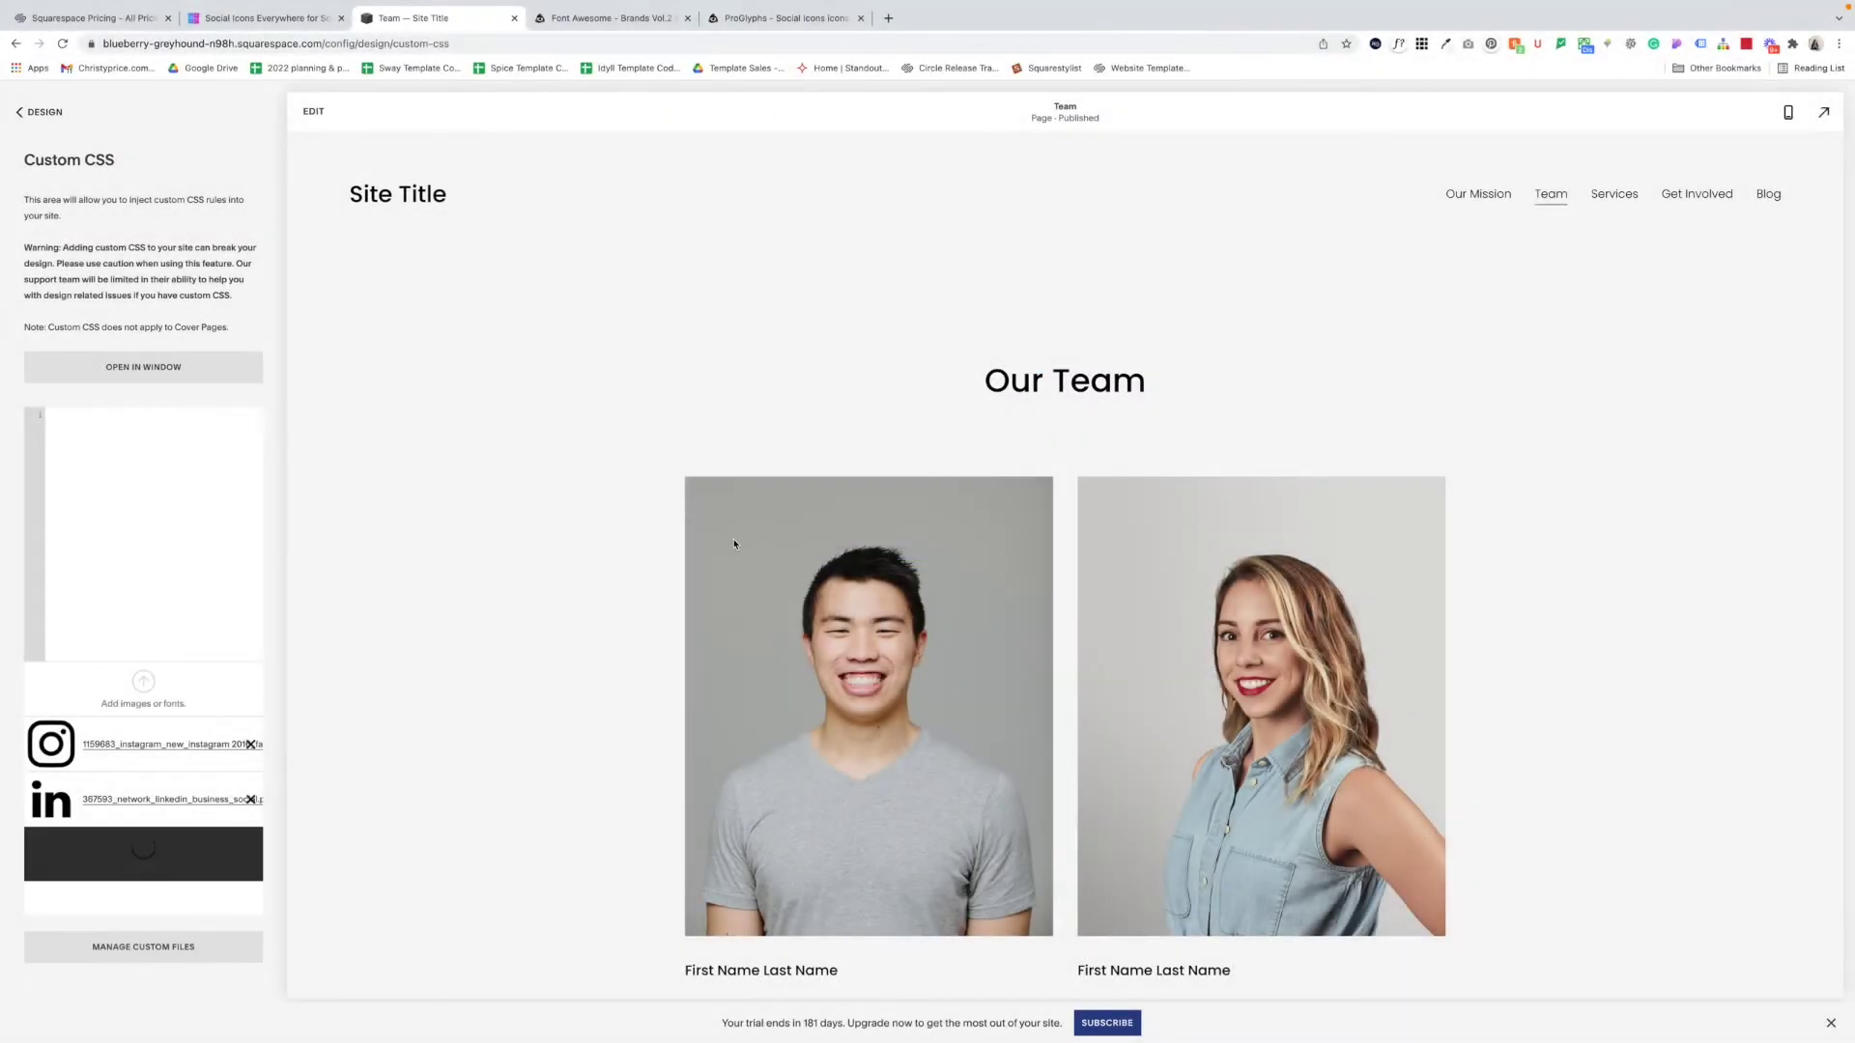
left_click(143, 687)
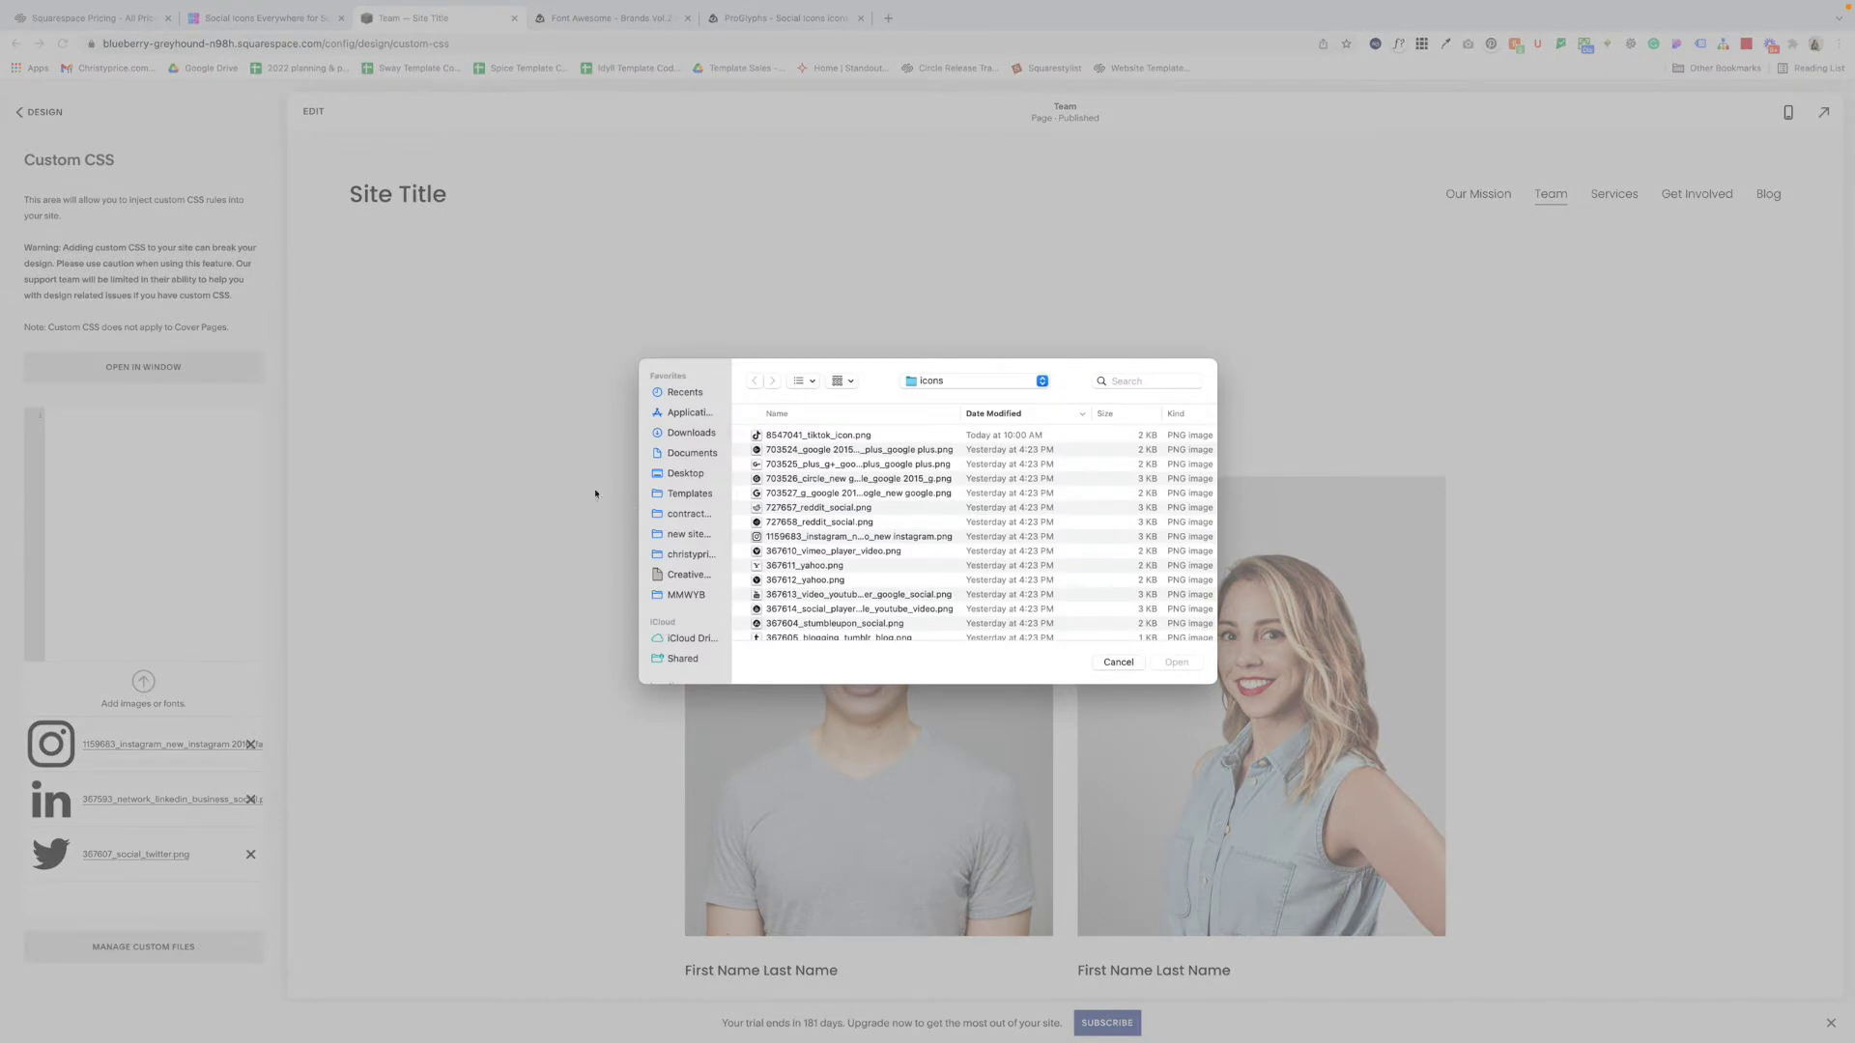
double_click(773, 435)
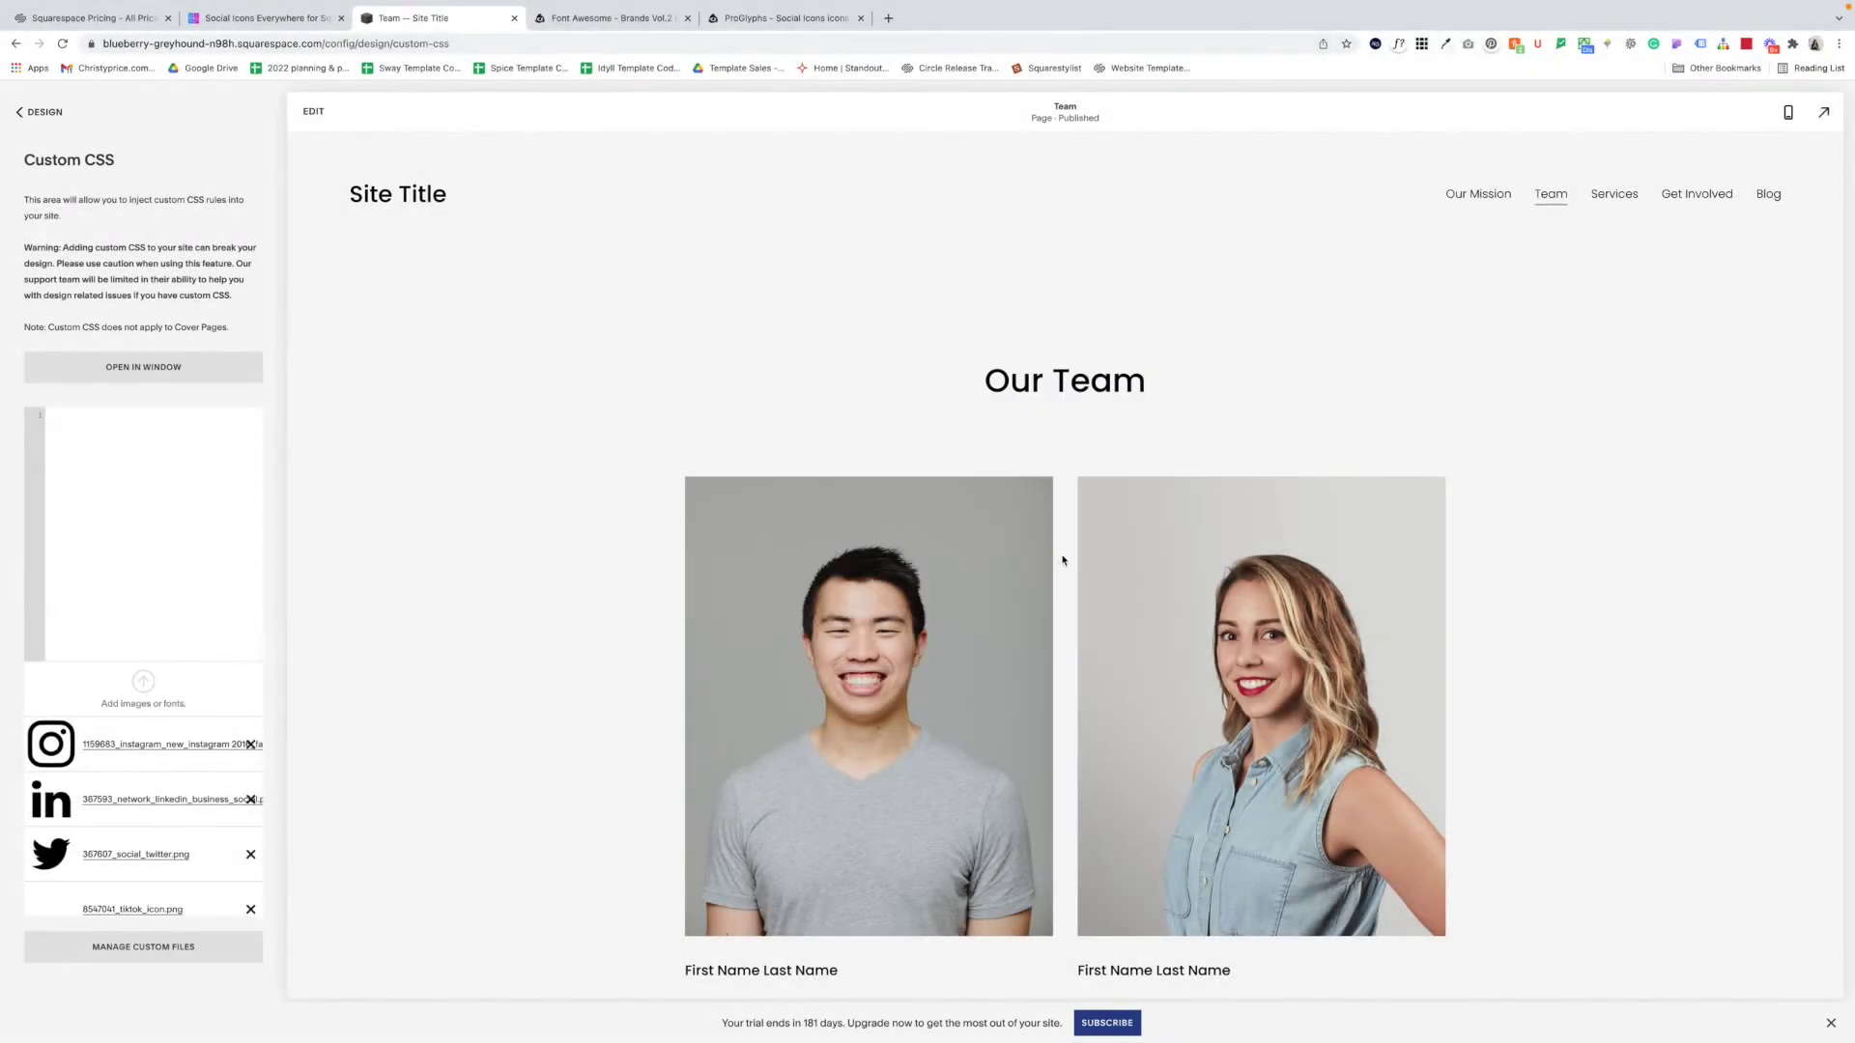
scroll(96, 851, "down", 1)
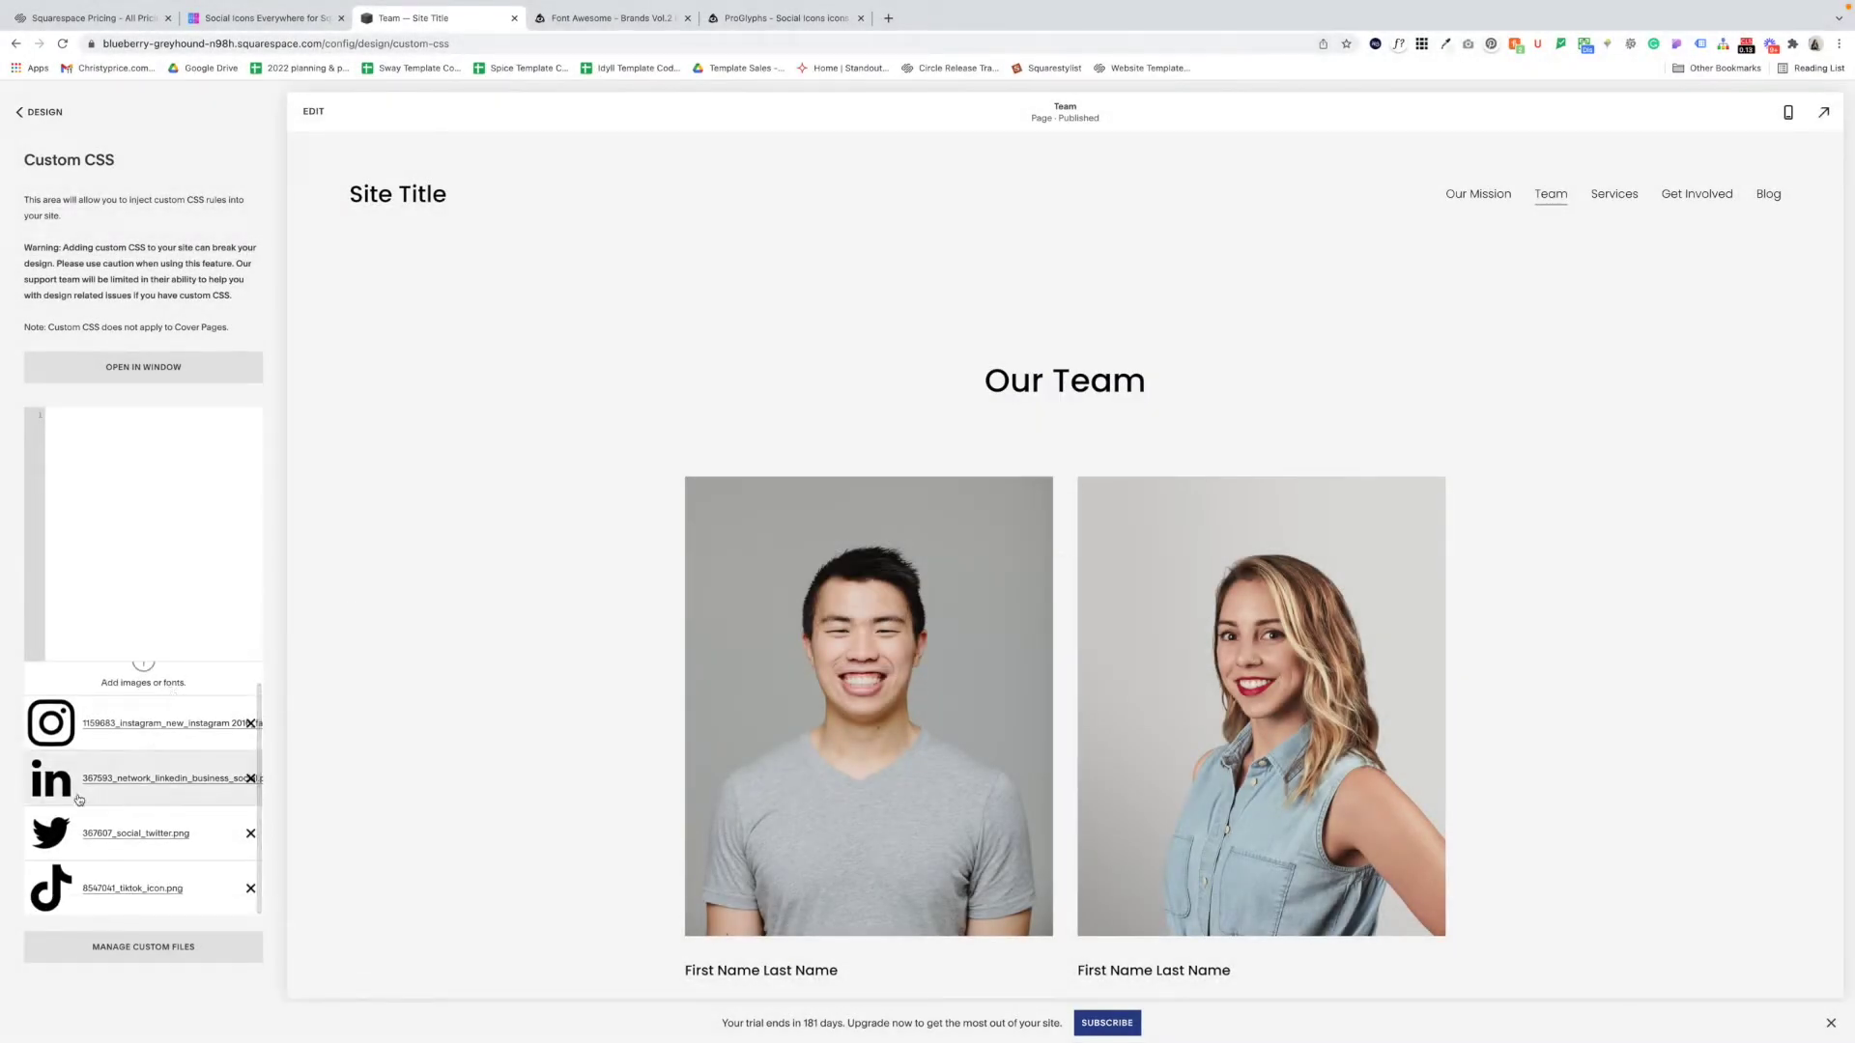
Step: Insert the Instagram icon's URL, cut it from the CSS, and load it in a new tab
scroll(106, 802, "down", 2)
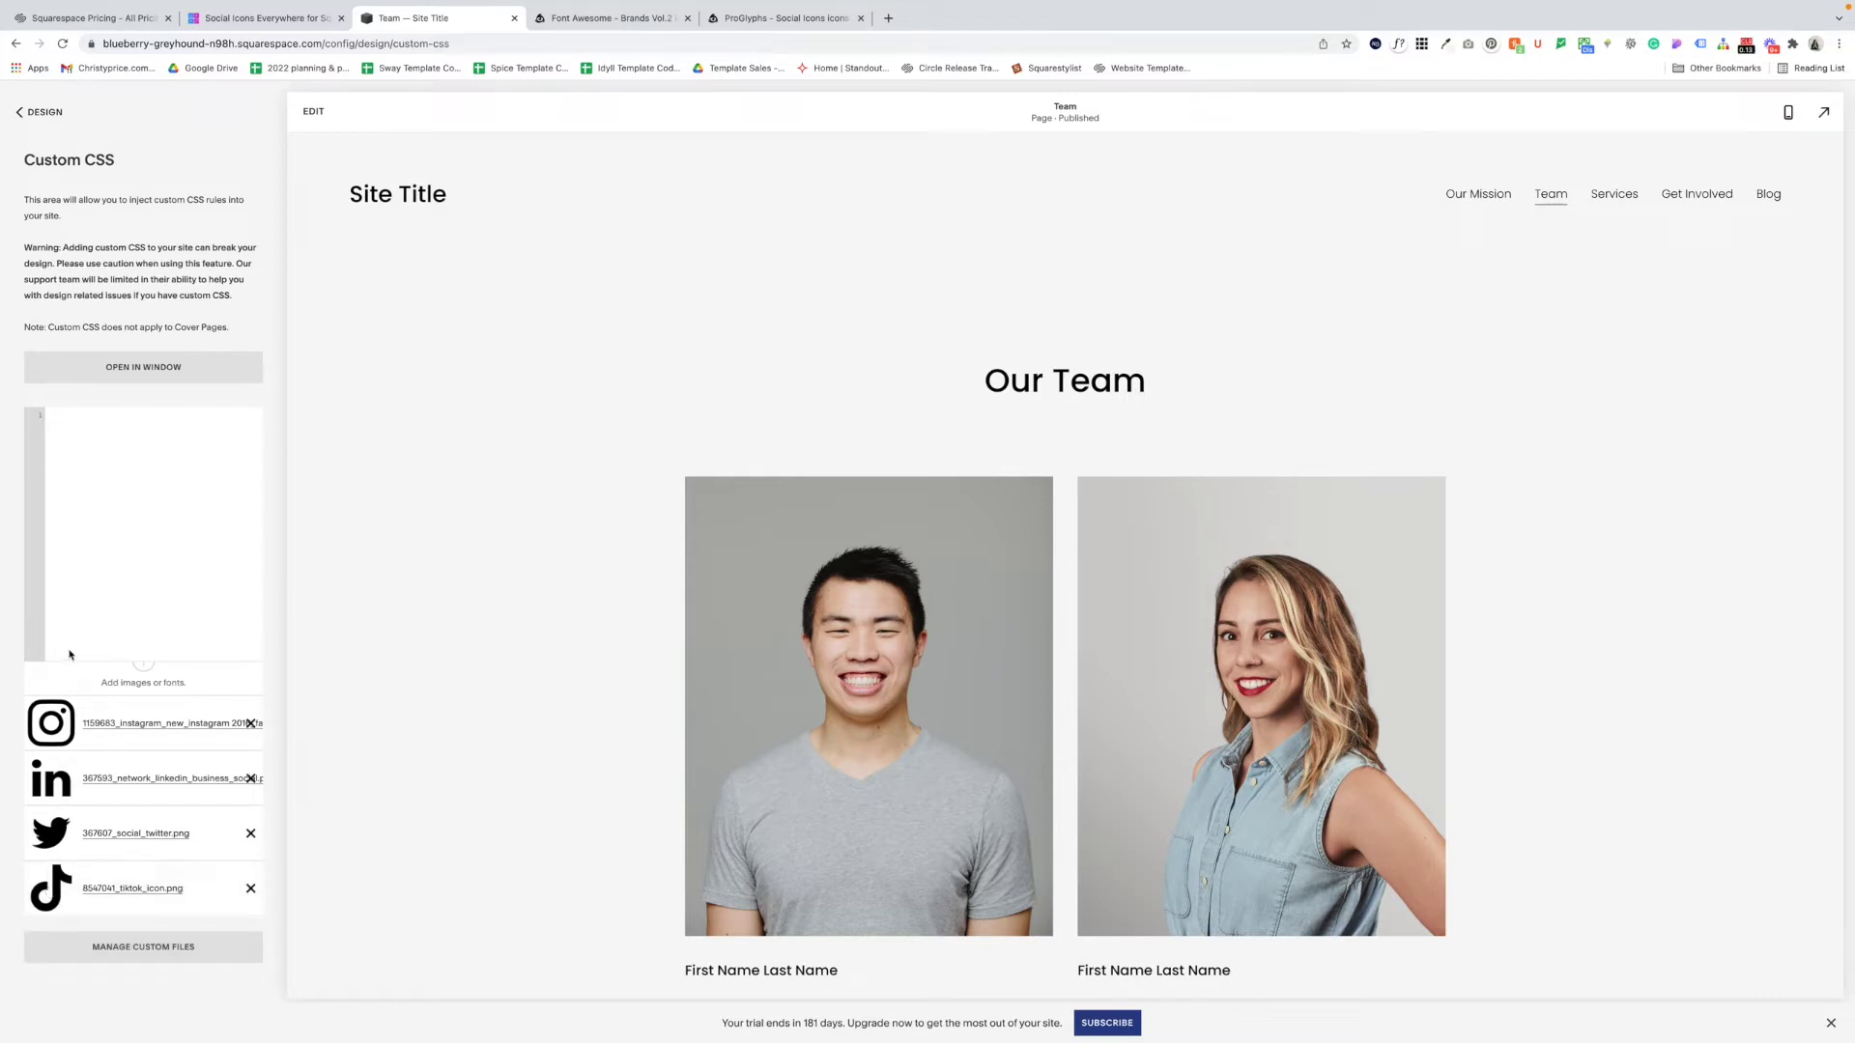
left_click(40, 734)
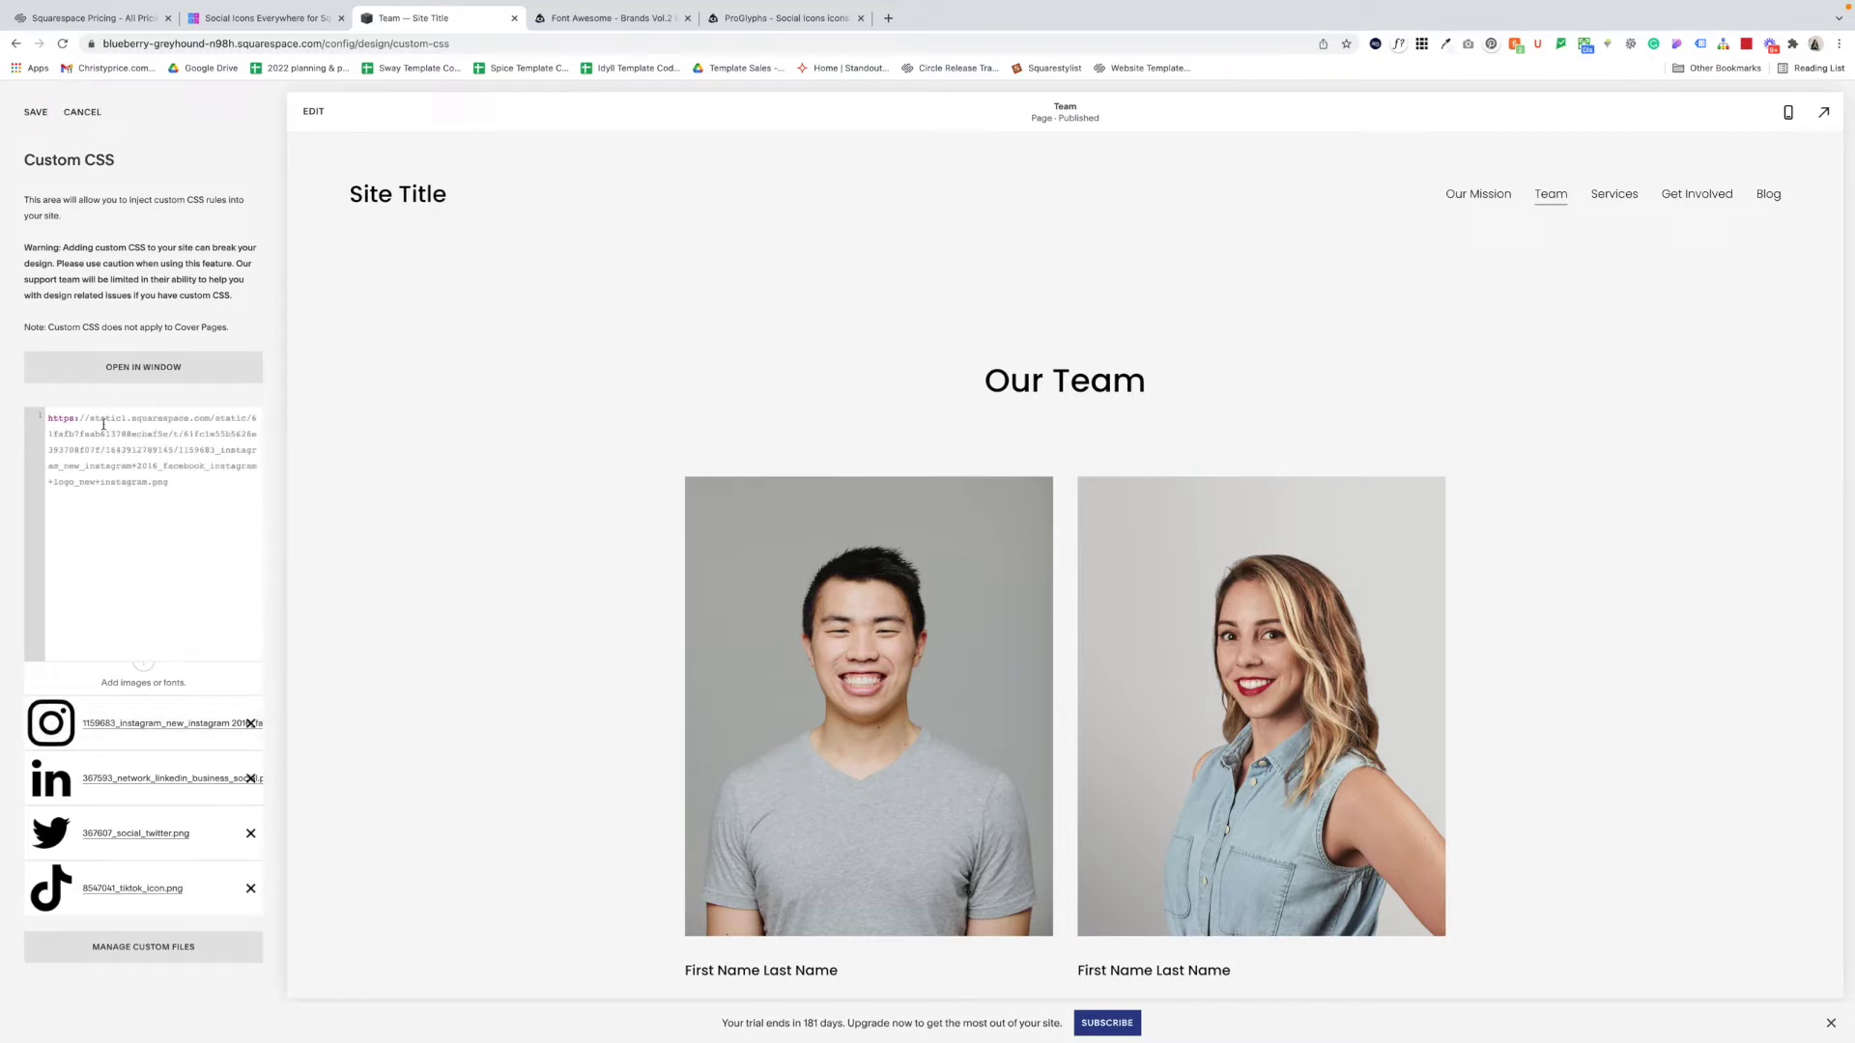
left_click_drag(172, 483, 21, 422)
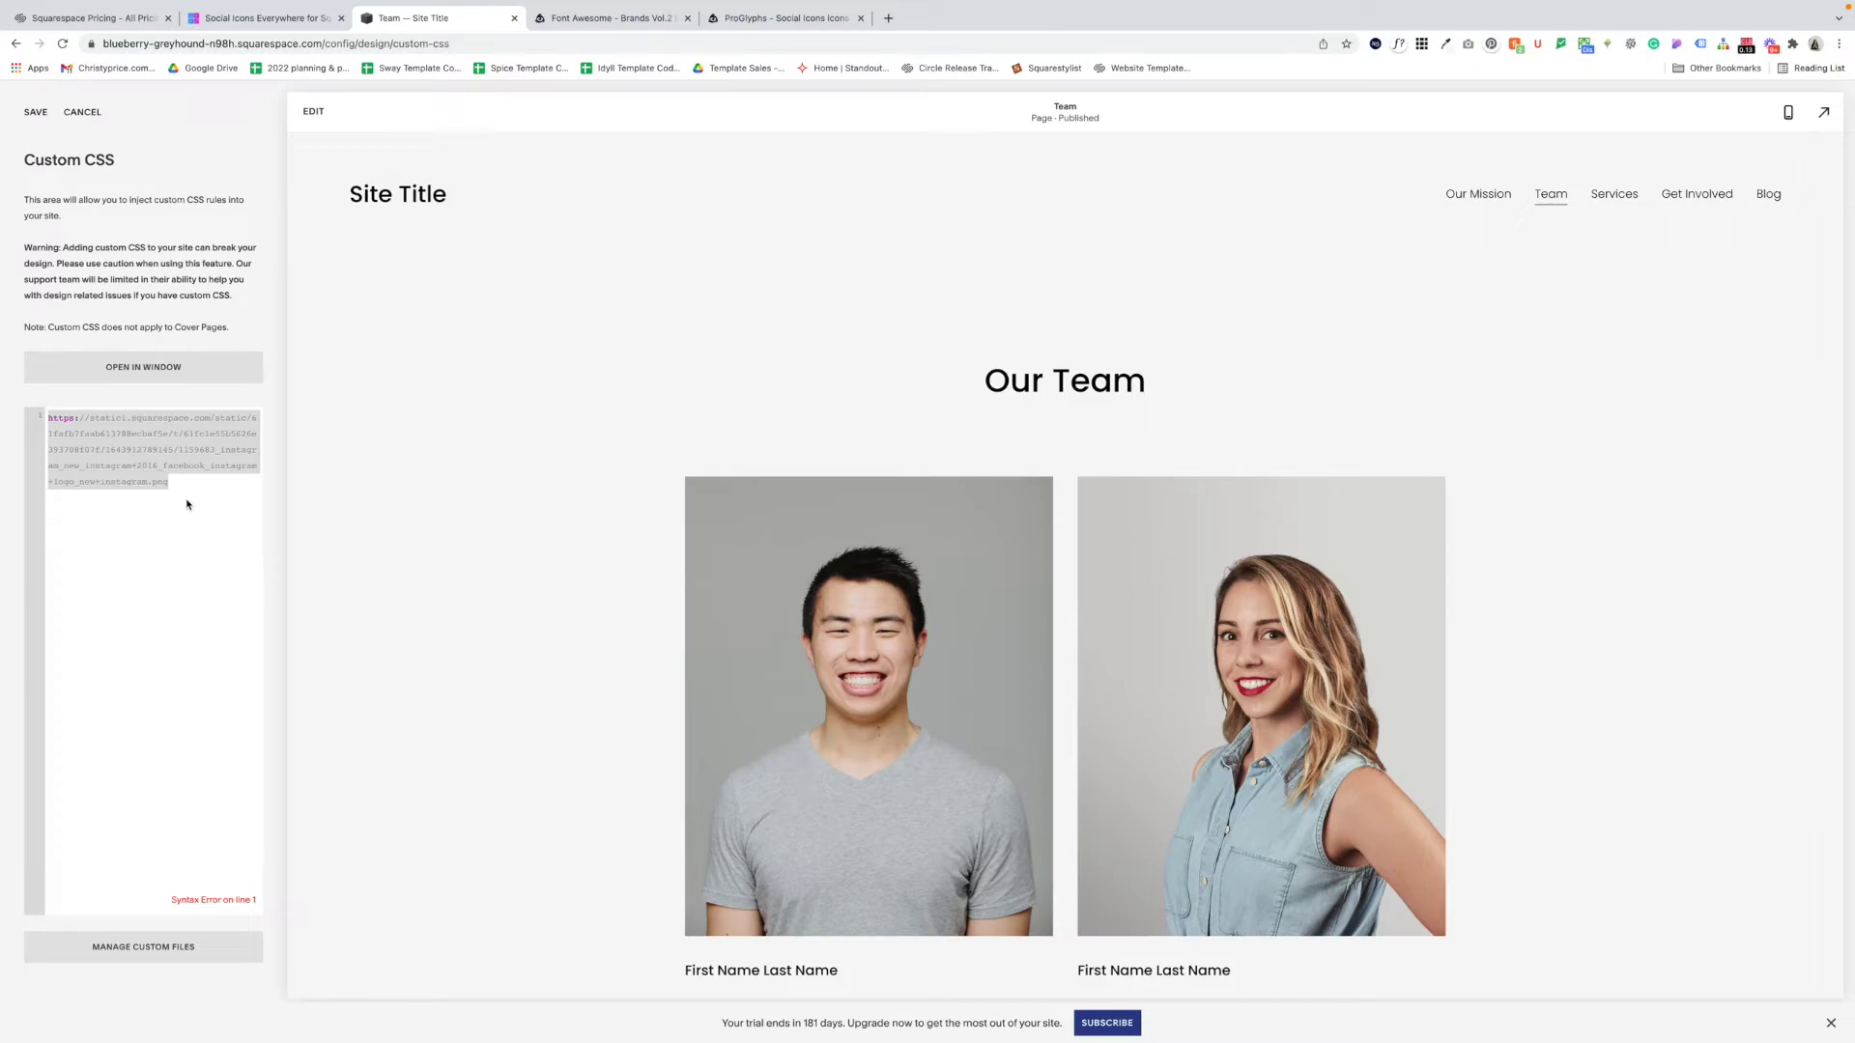
key("super+x")
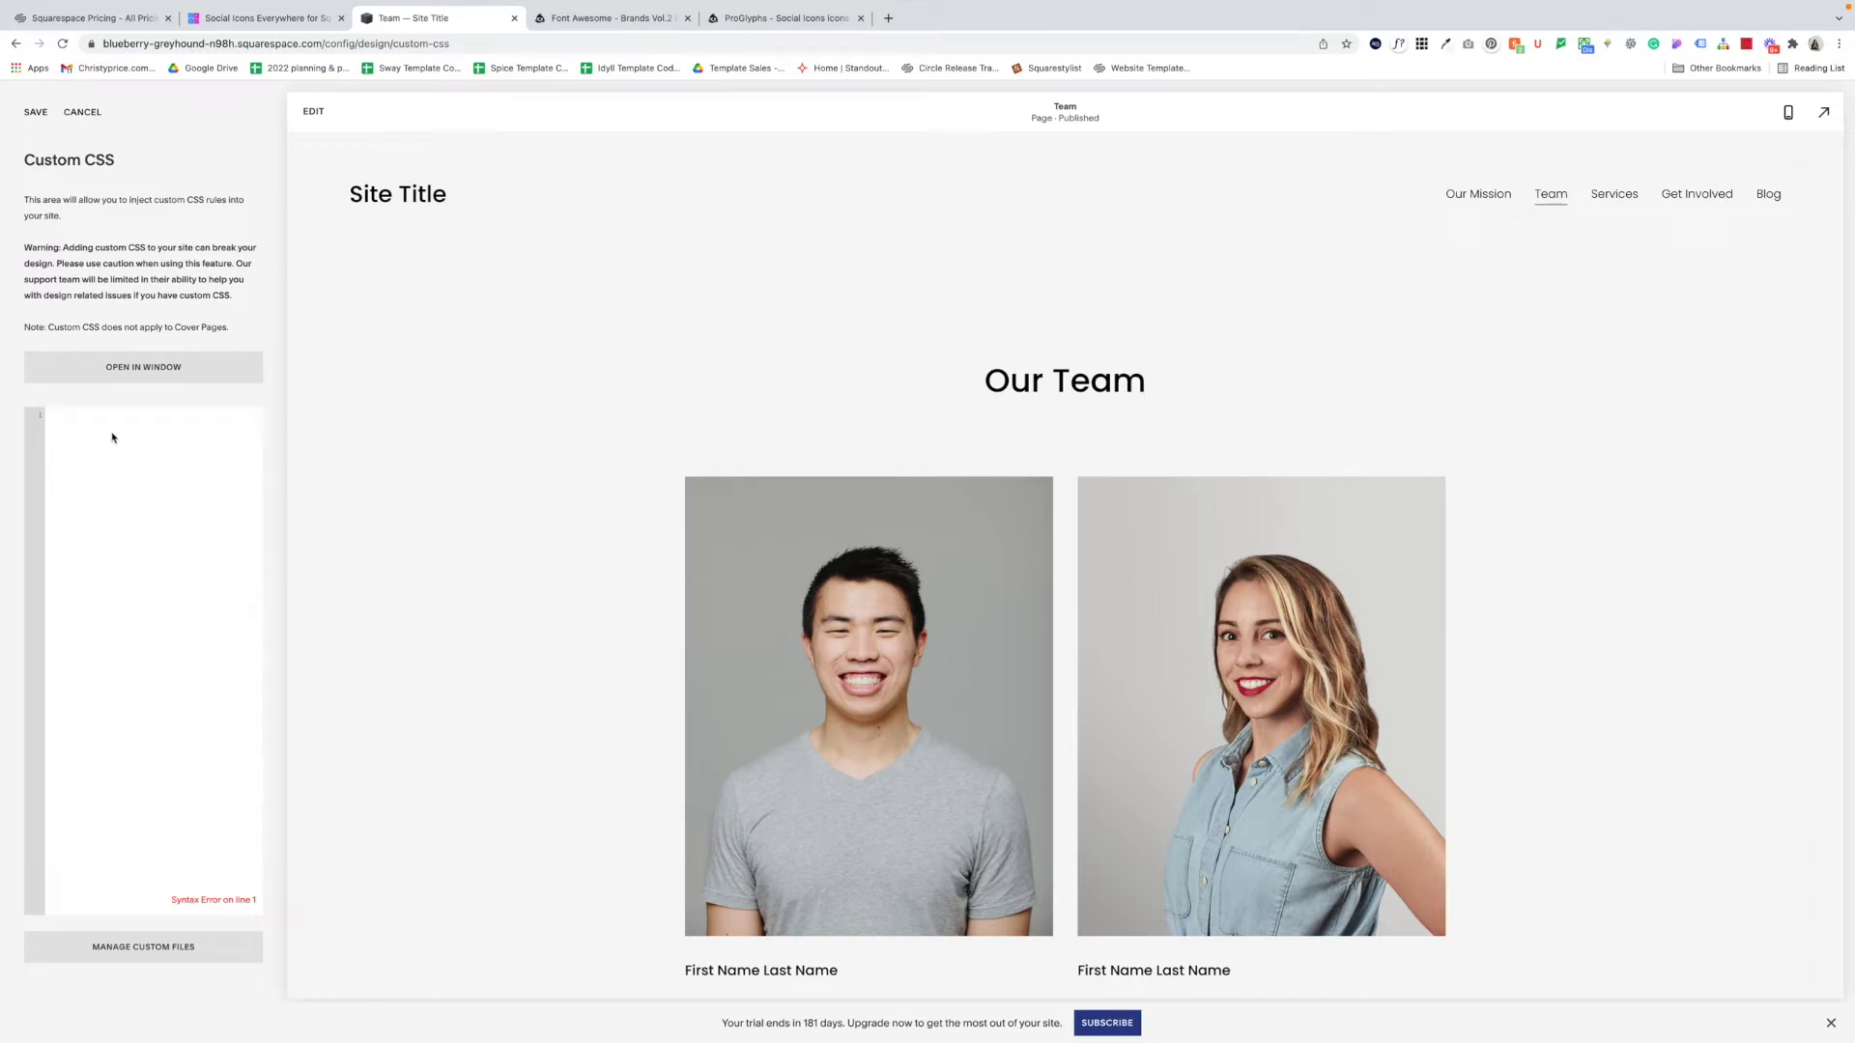
left_click(888, 56)
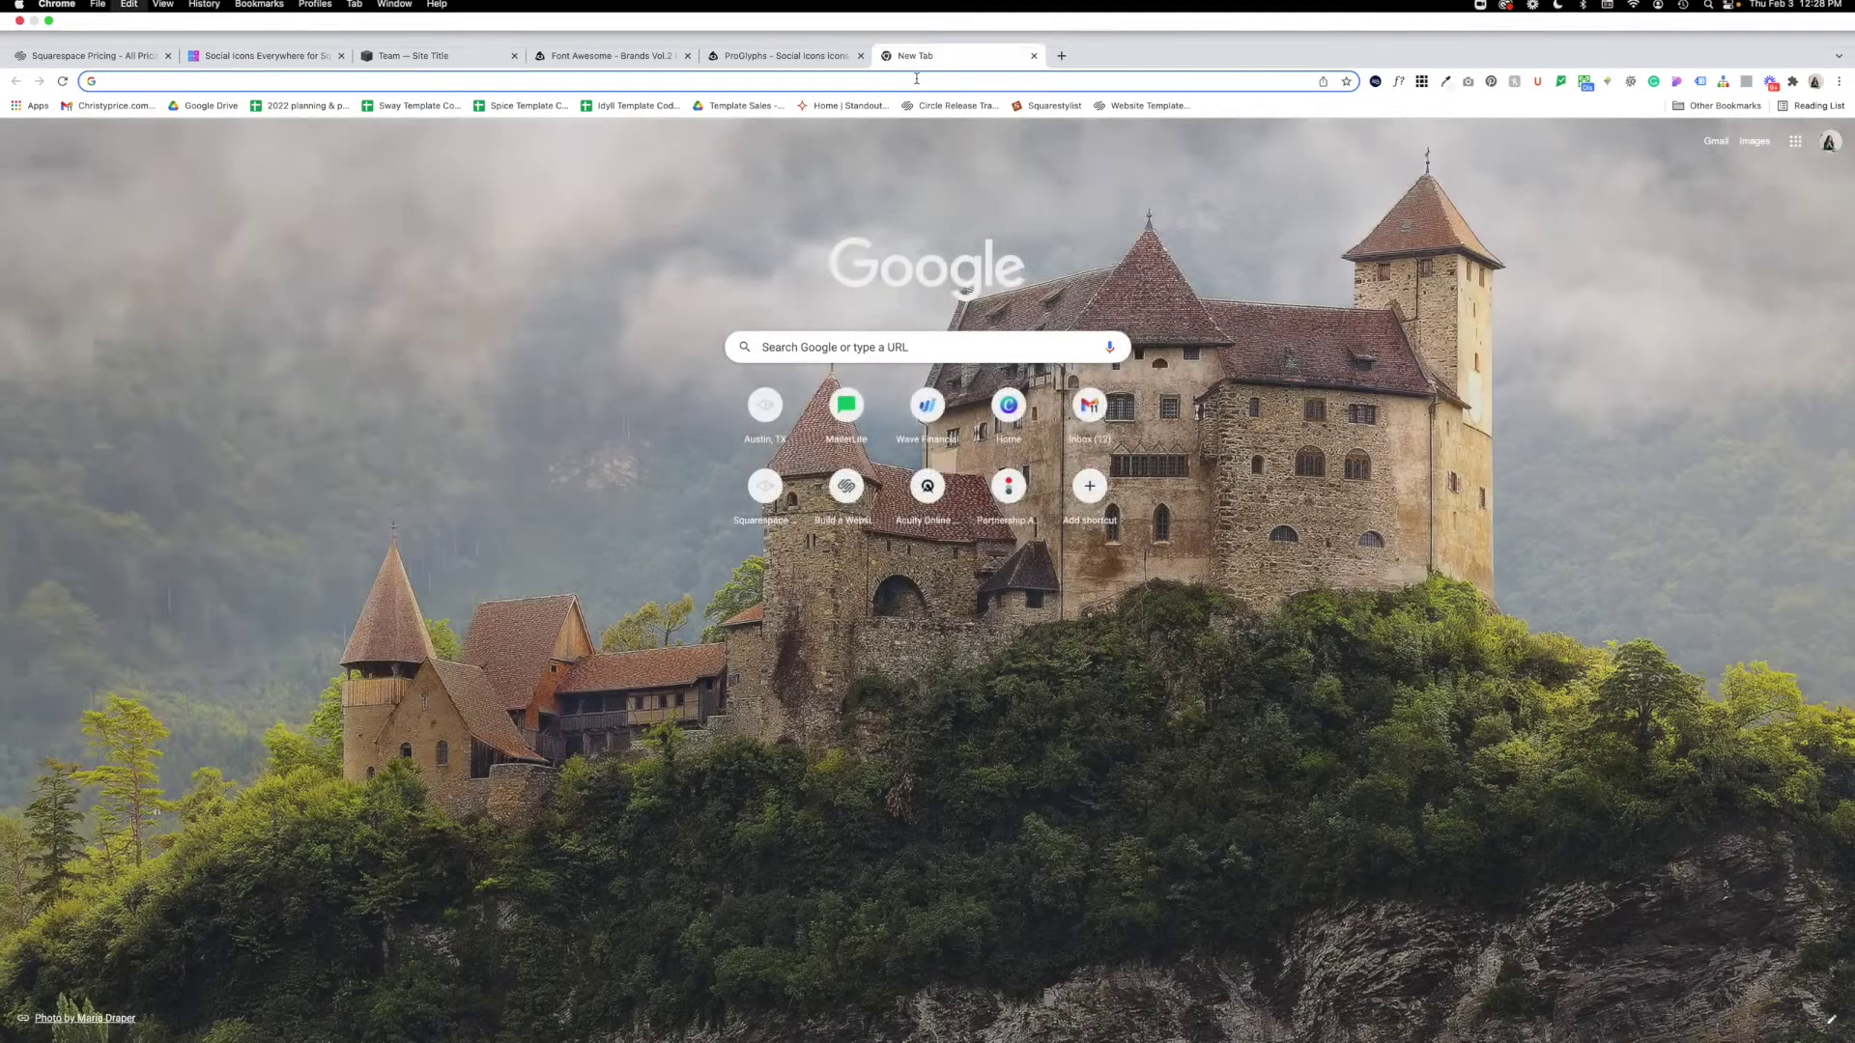
key("super+v")
key("Return")
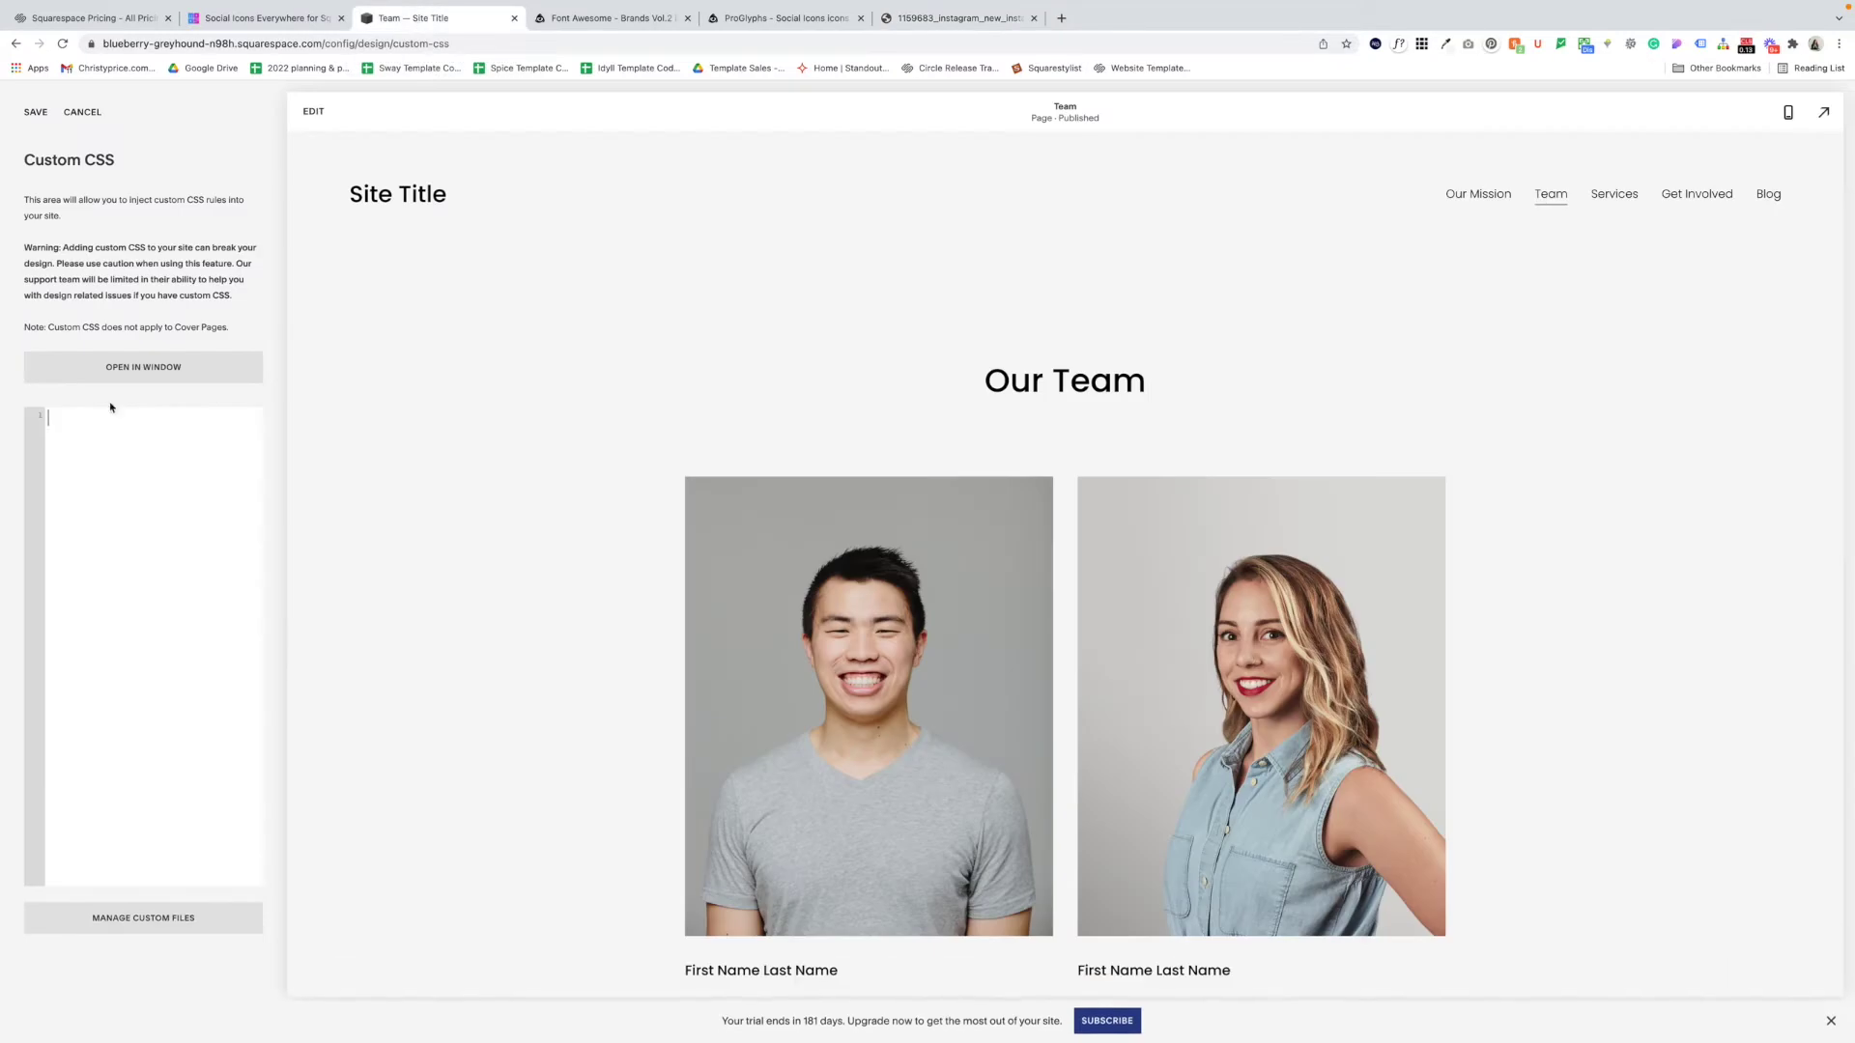
Step: Open the LinkedIn icon's URL in its own tab the same way, then discard the CSS edits
left_click(136, 922)
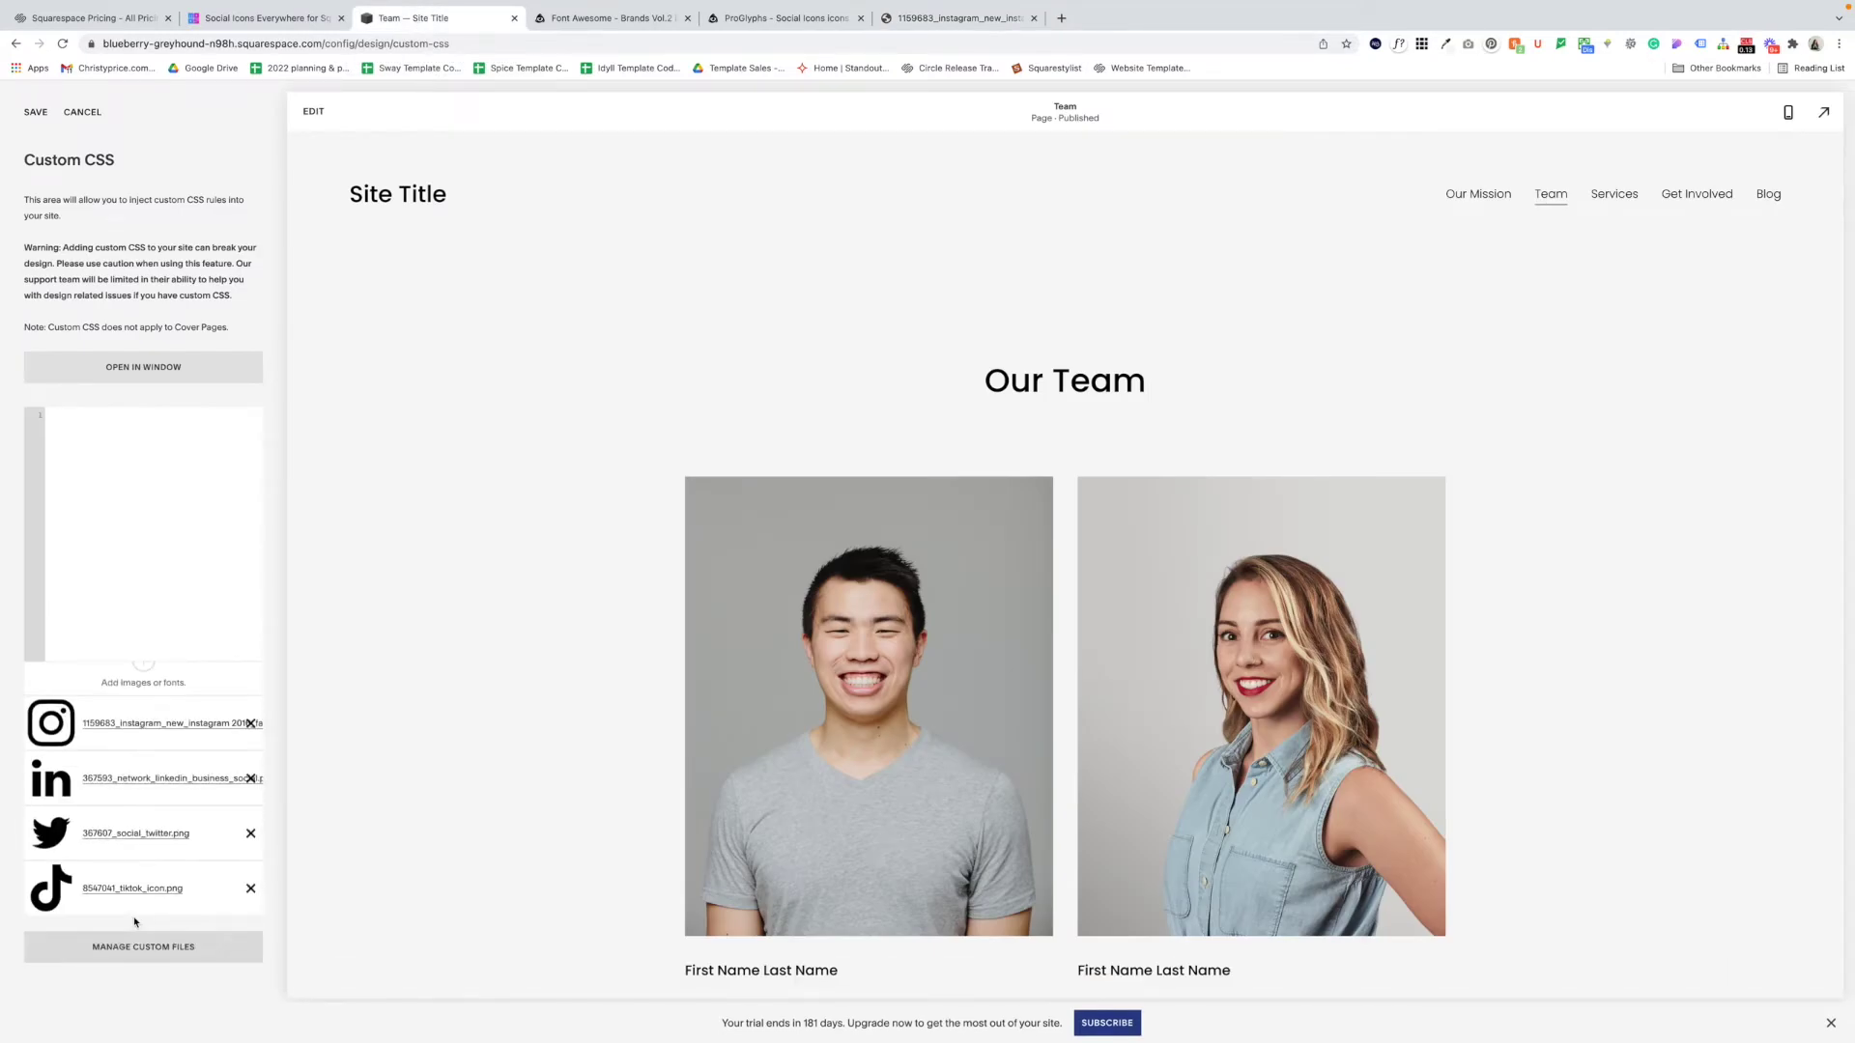
left_click(58, 777)
left_click(216, 483)
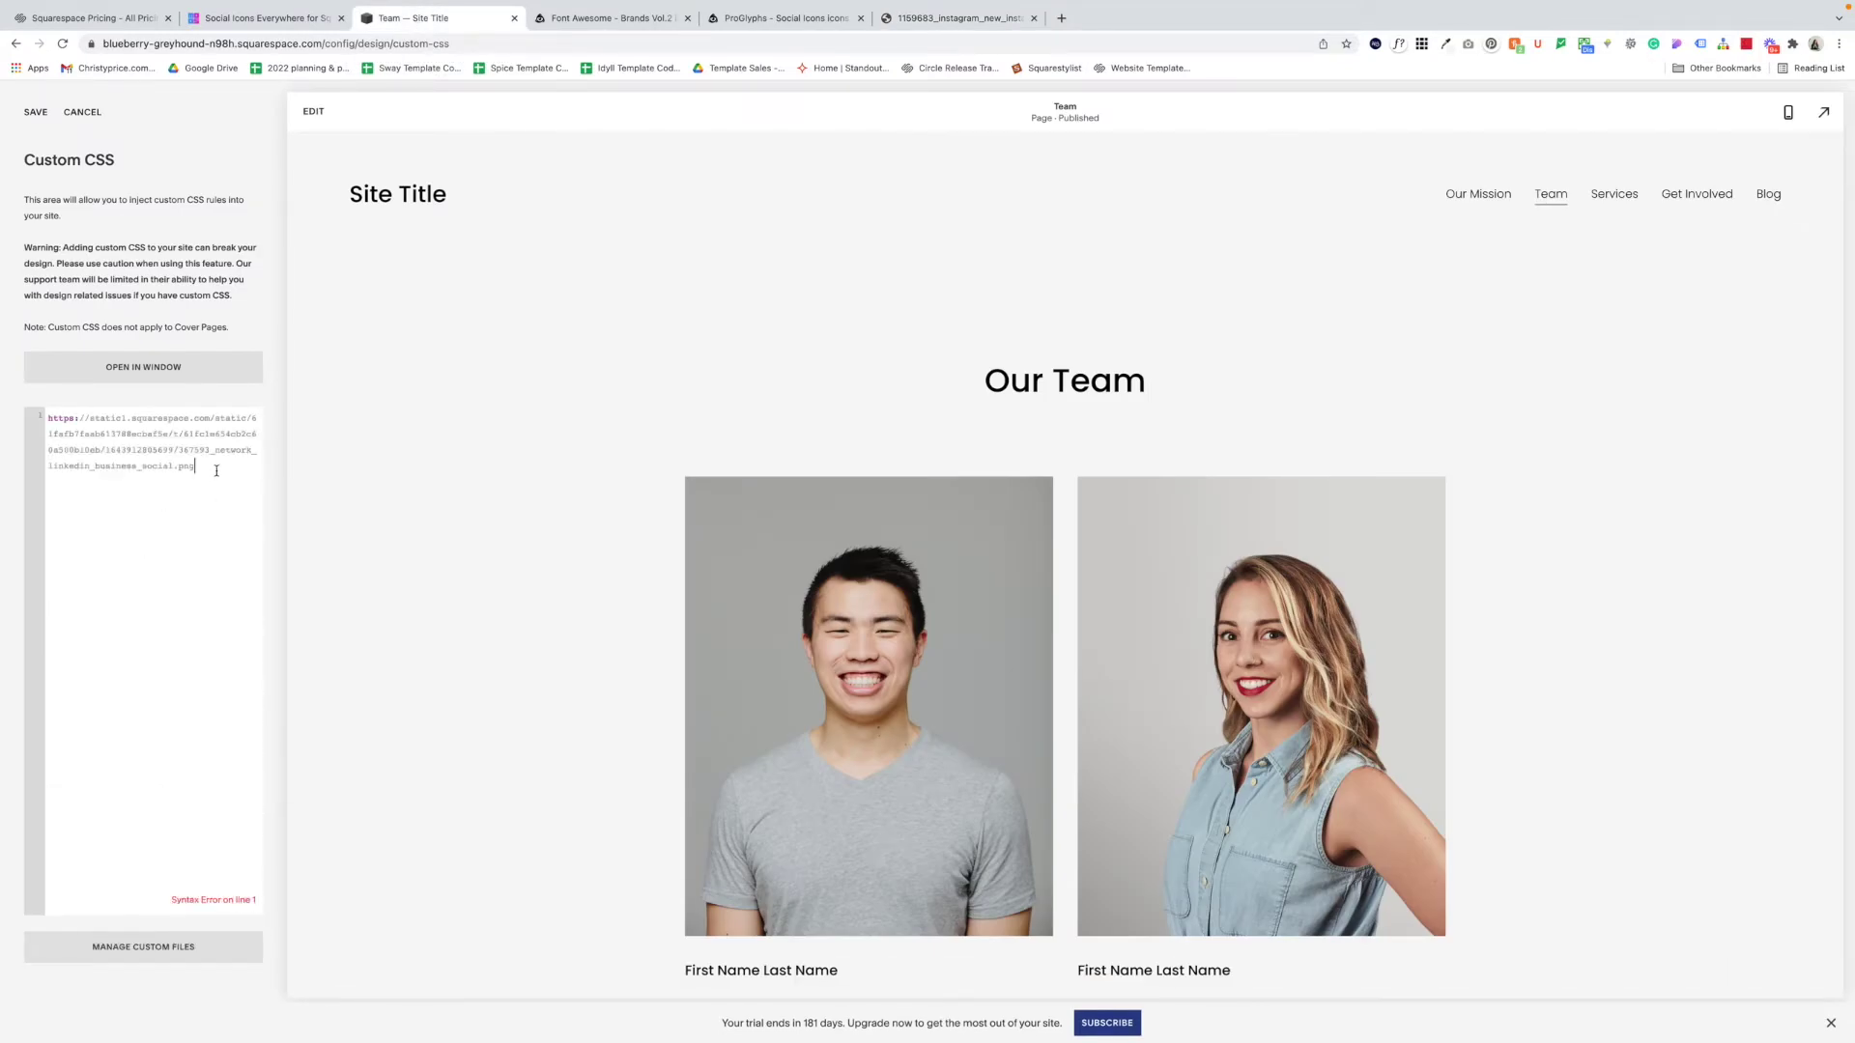
left_click_drag(215, 483, 40, 410)
key("super+x")
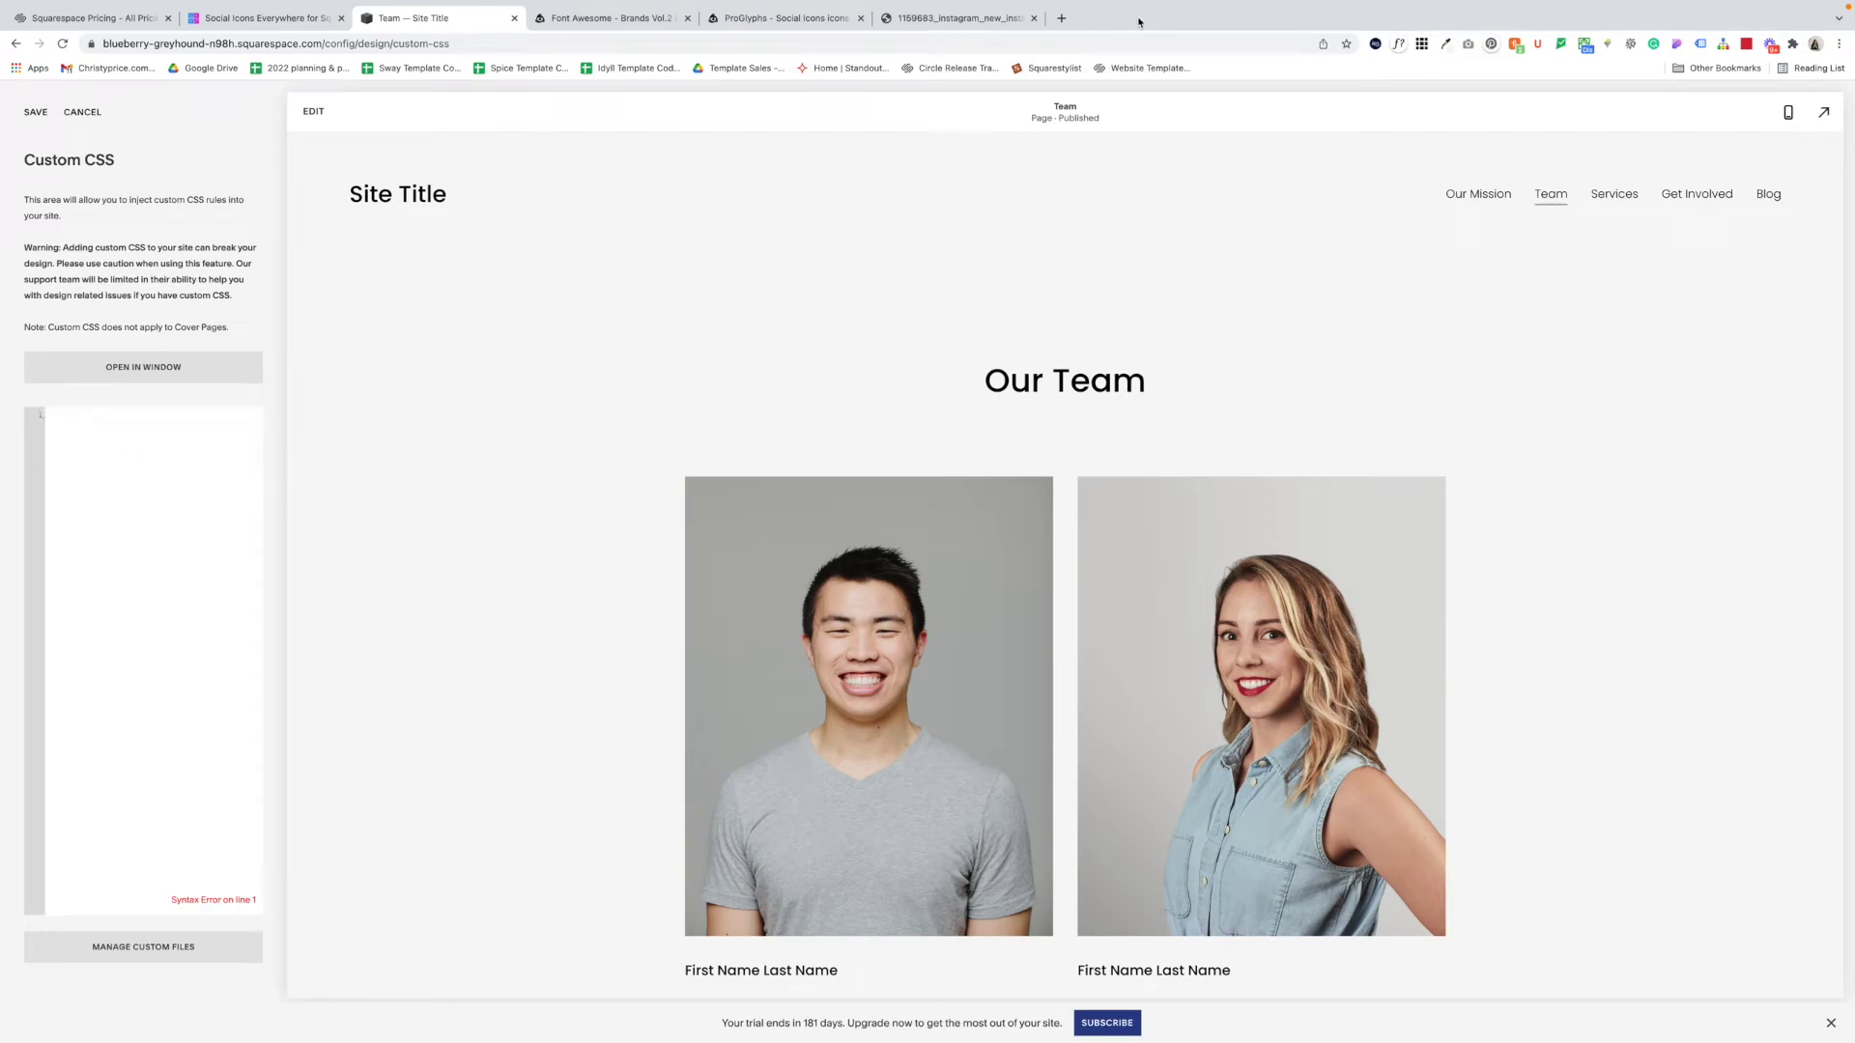
left_click(1061, 19)
key("super+v")
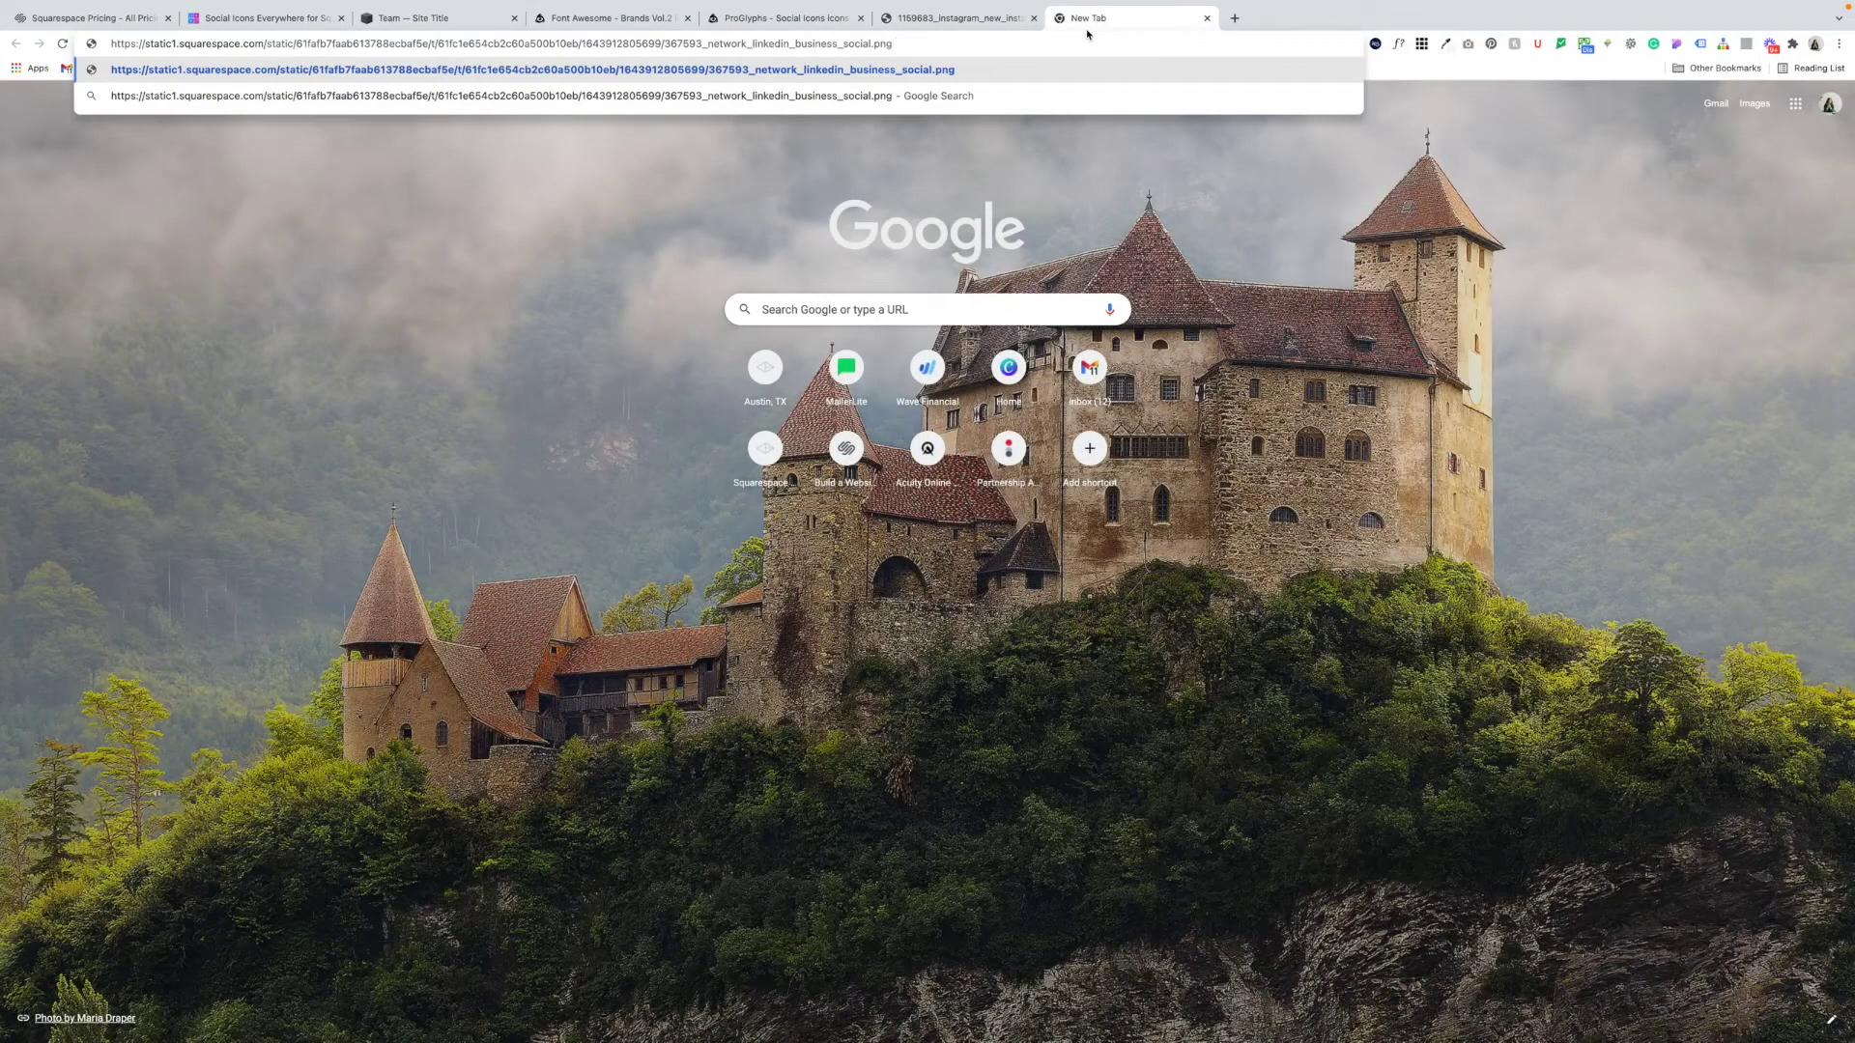
key("Return")
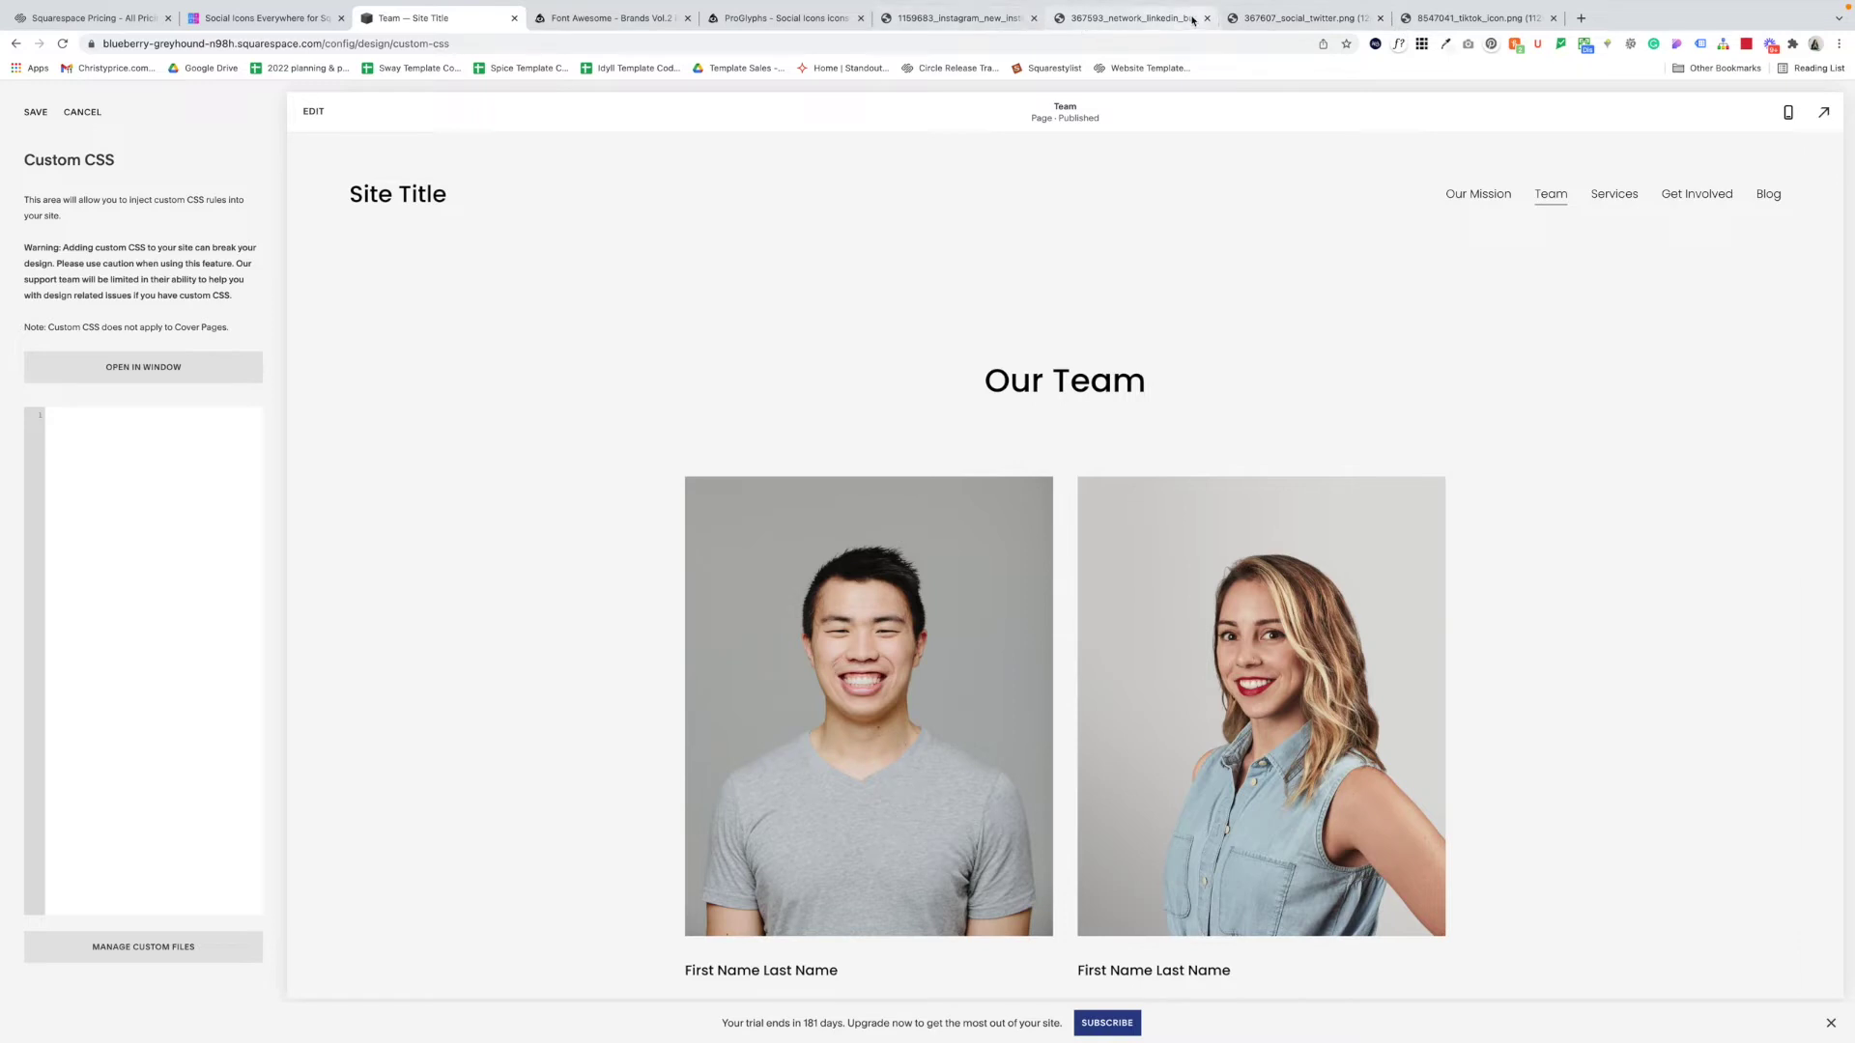
left_click(42, 114)
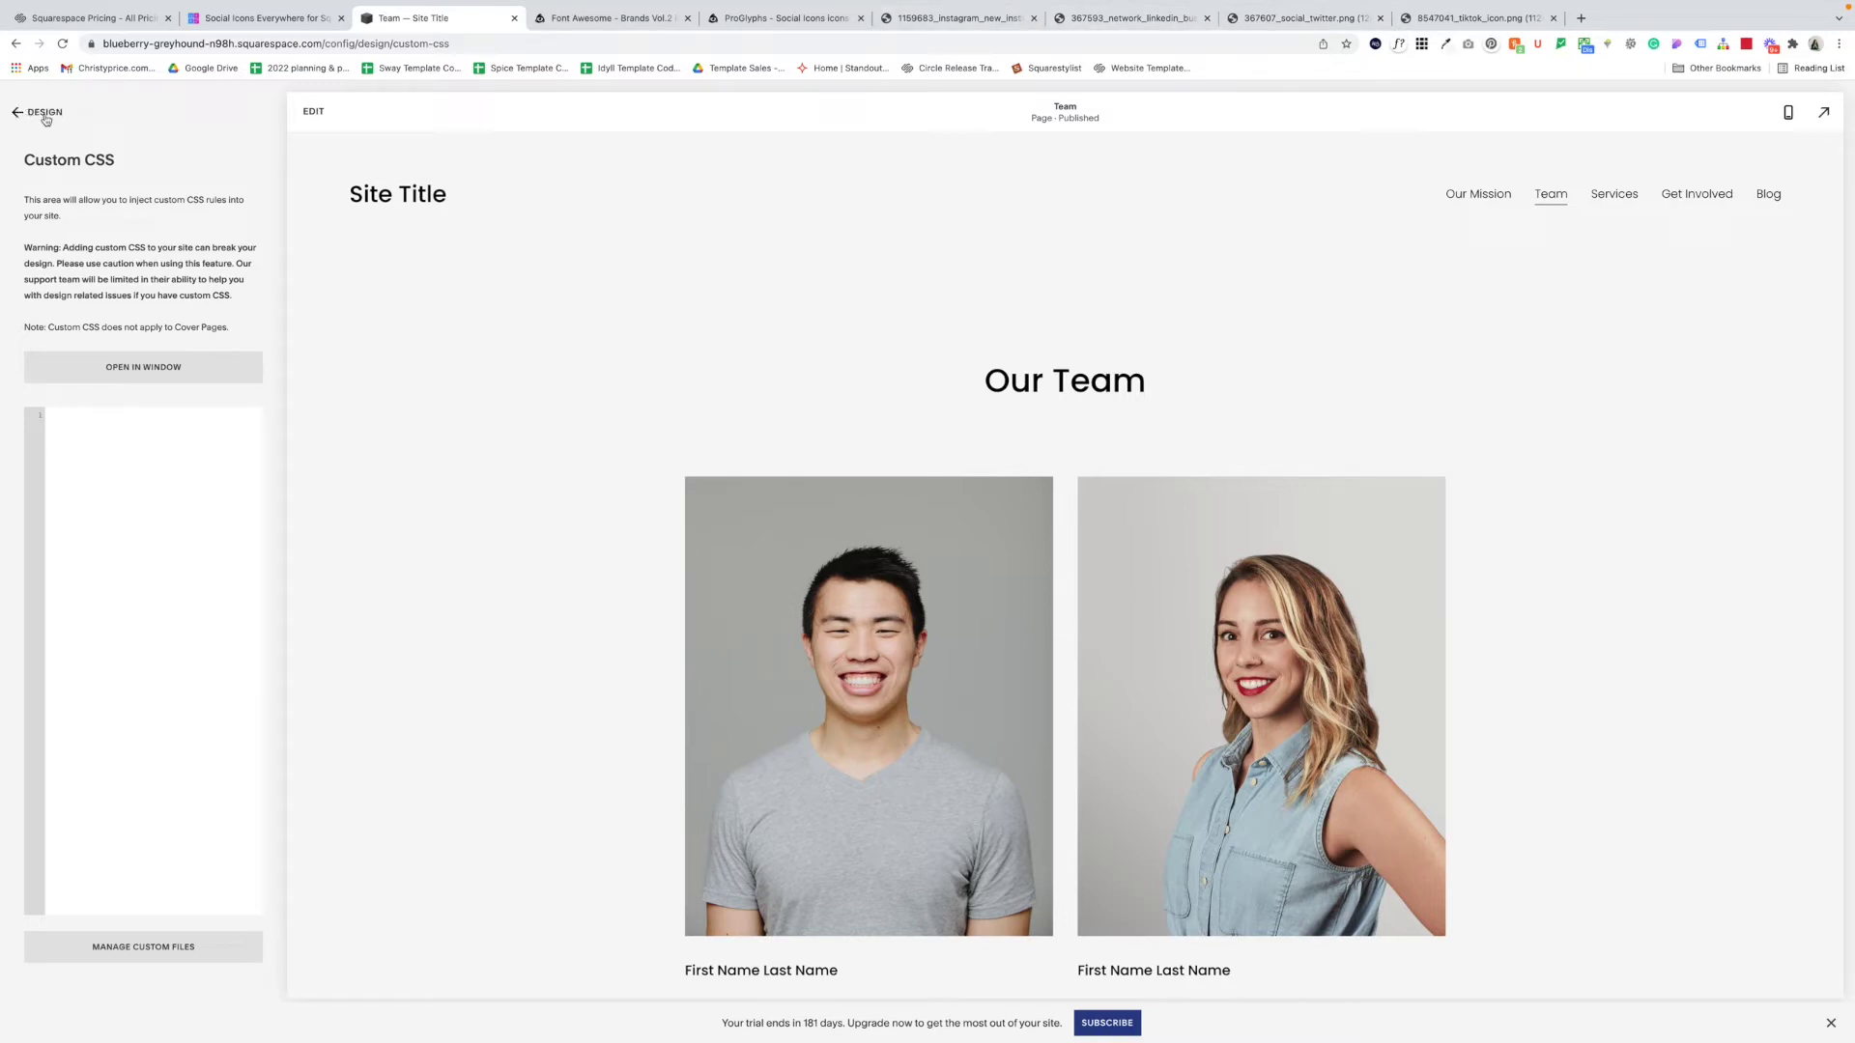
Step: Return from Custom CSS through Design and Home to Settings > Advanced > Code Injection
left_click(44, 113)
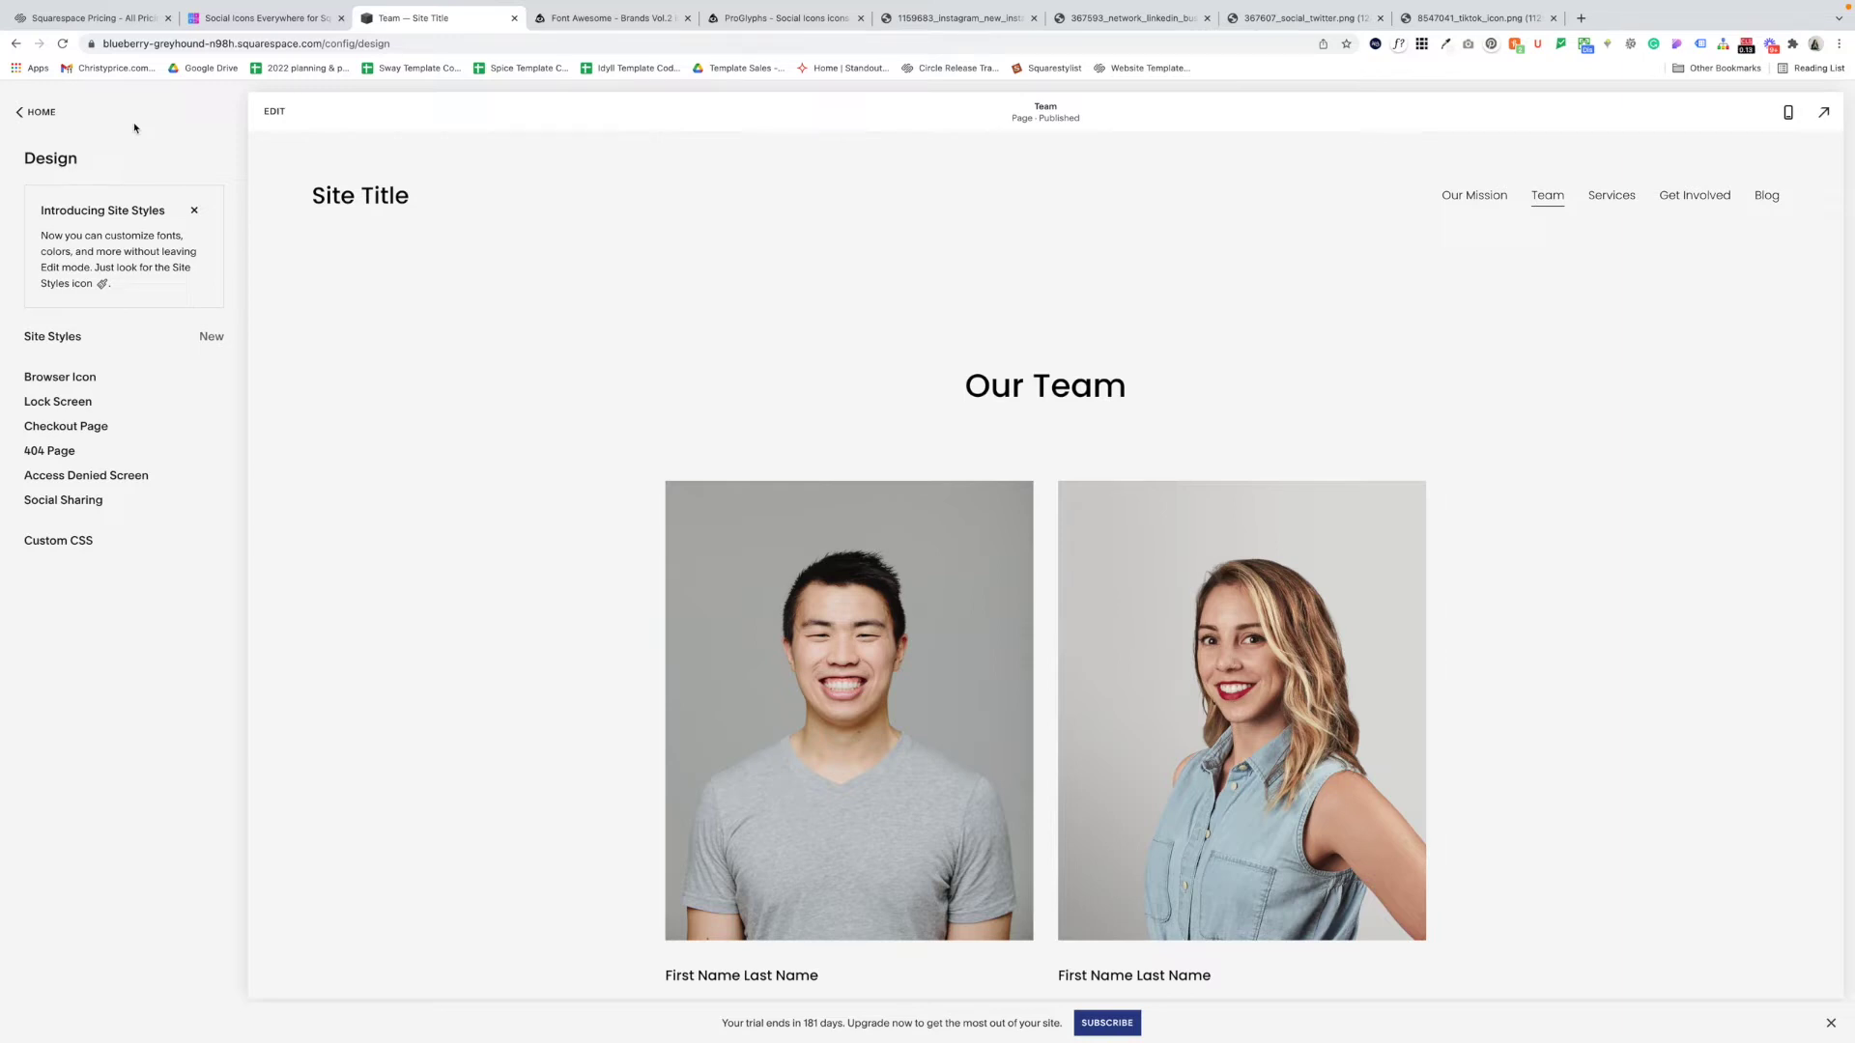
left_click(41, 112)
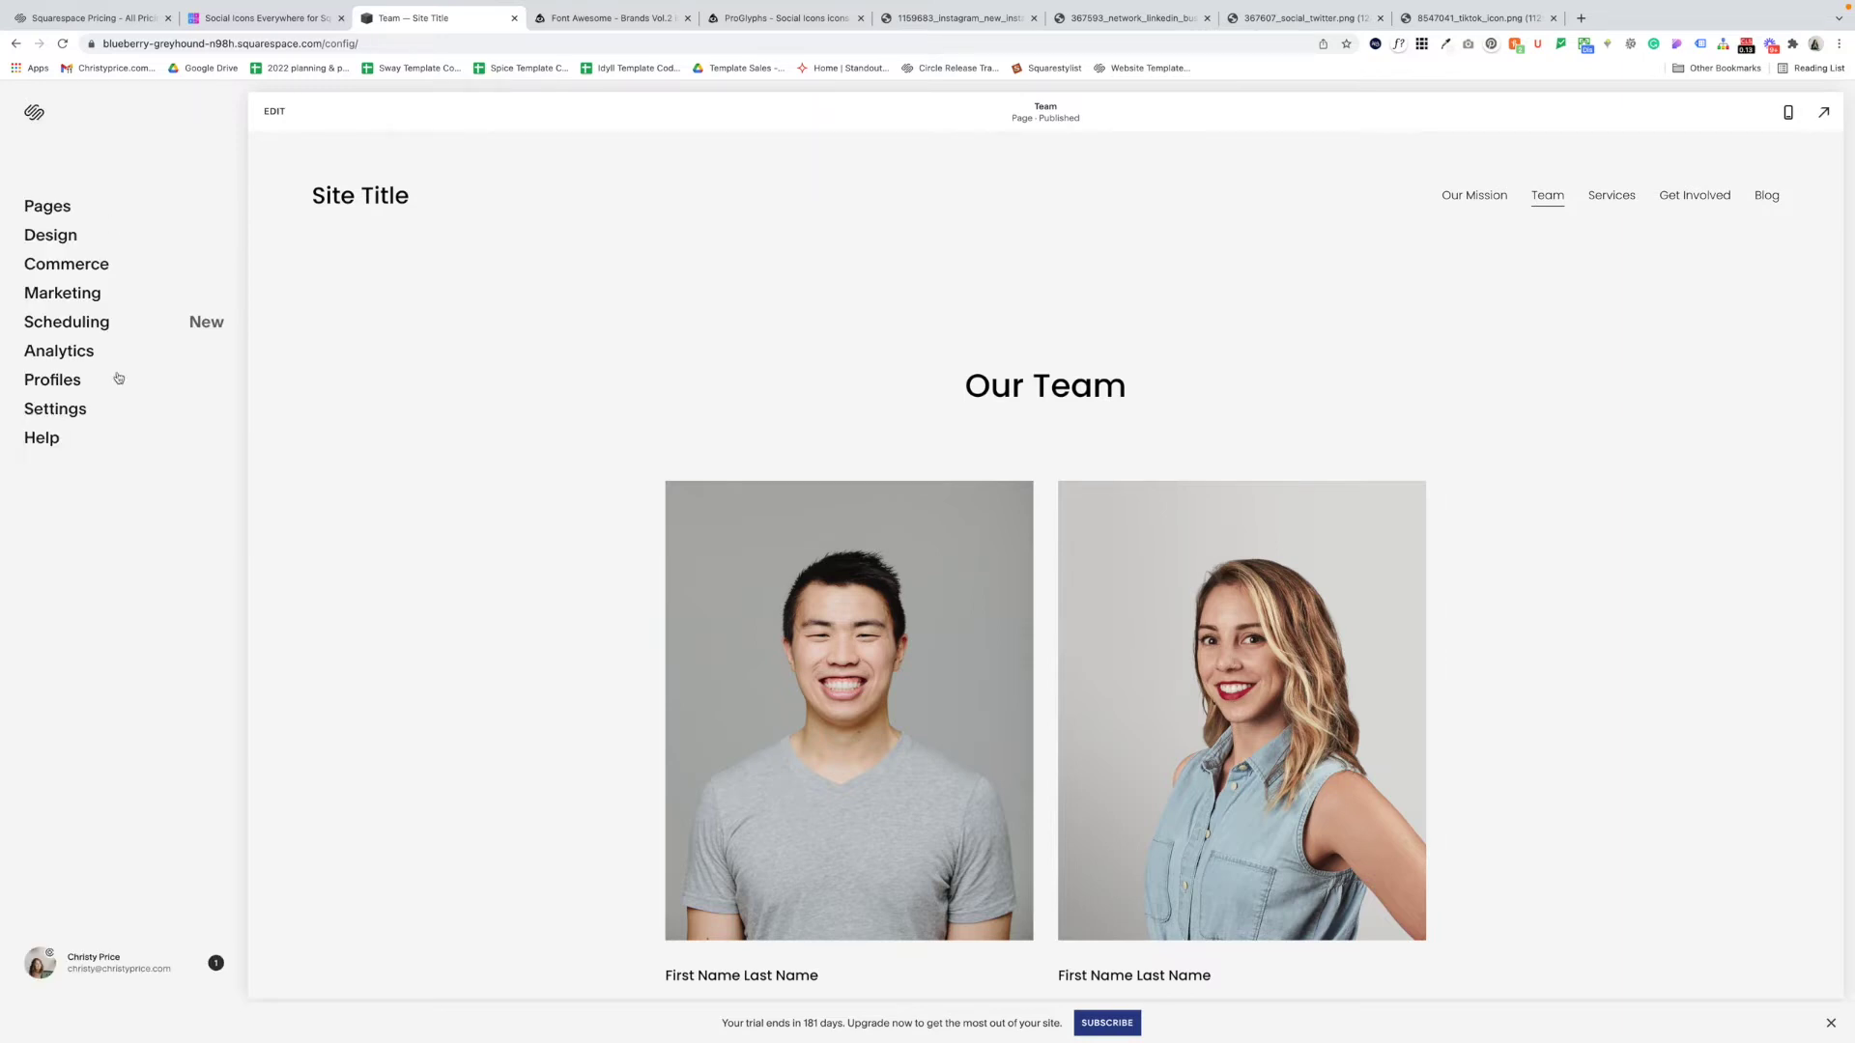
left_click(60, 416)
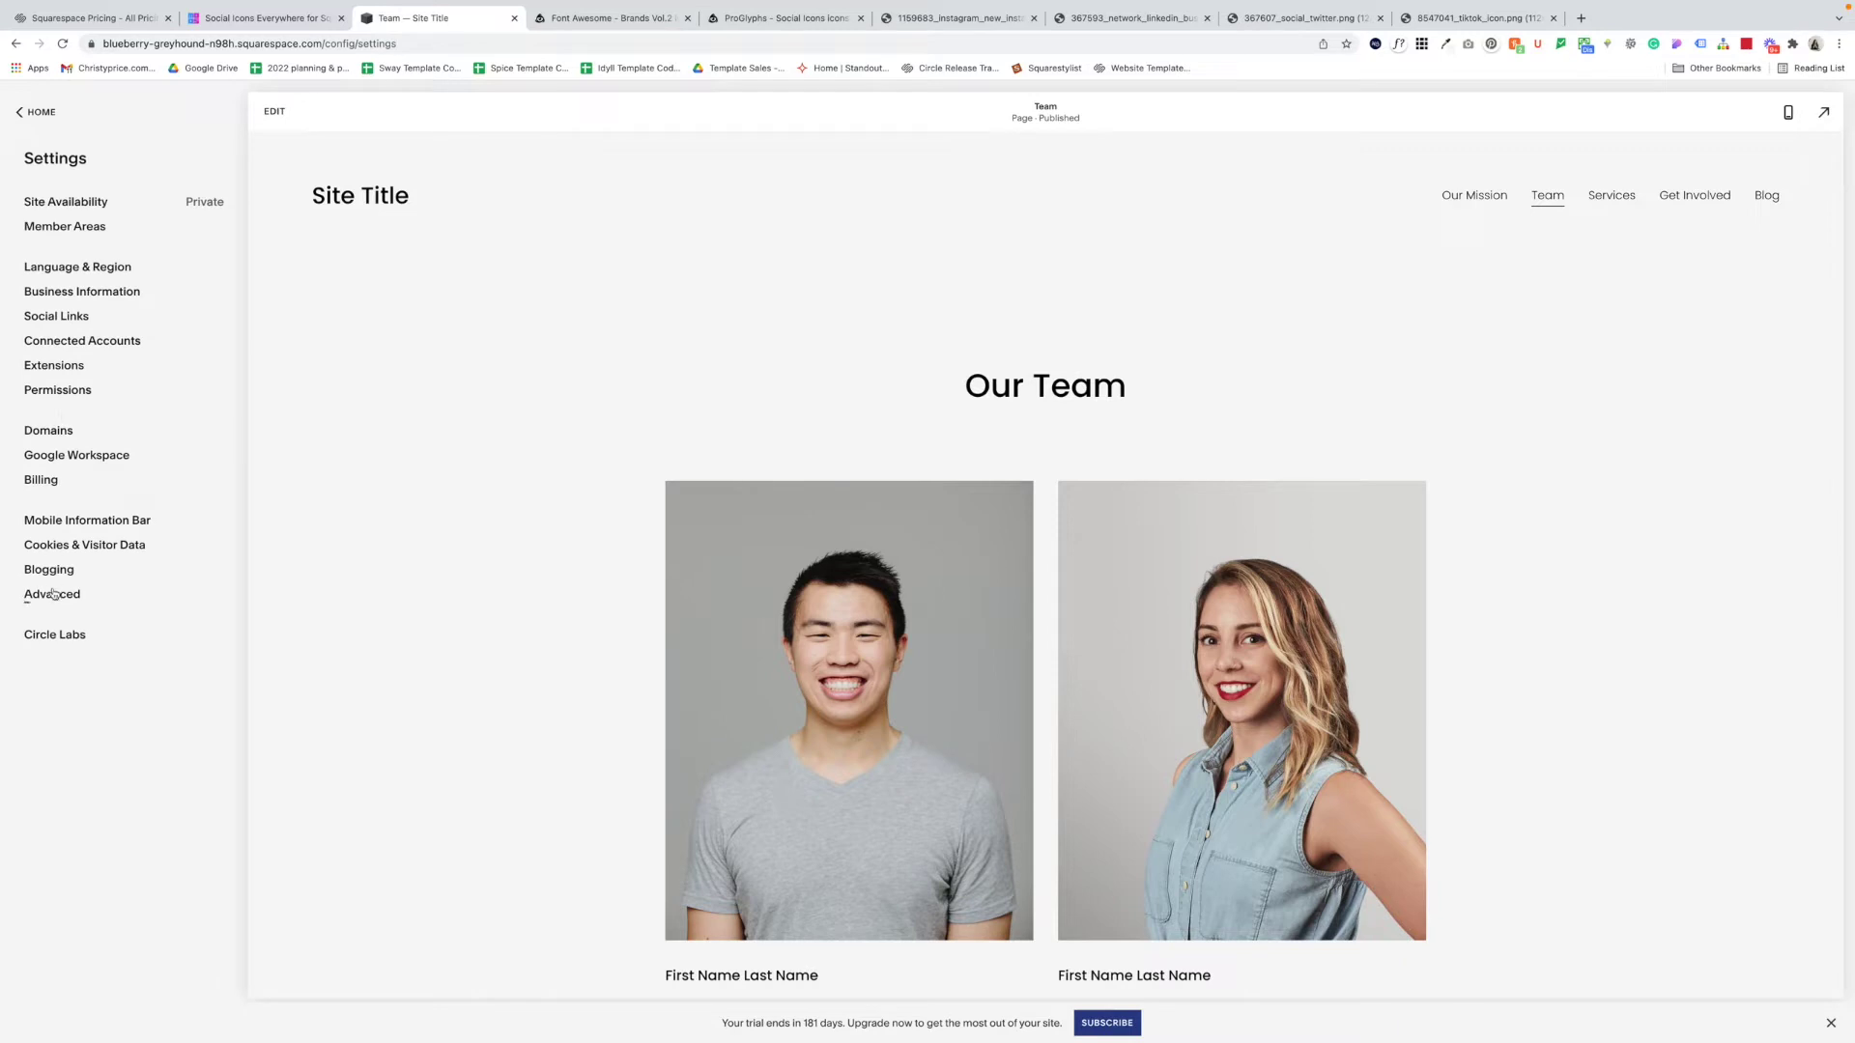
left_click(59, 604)
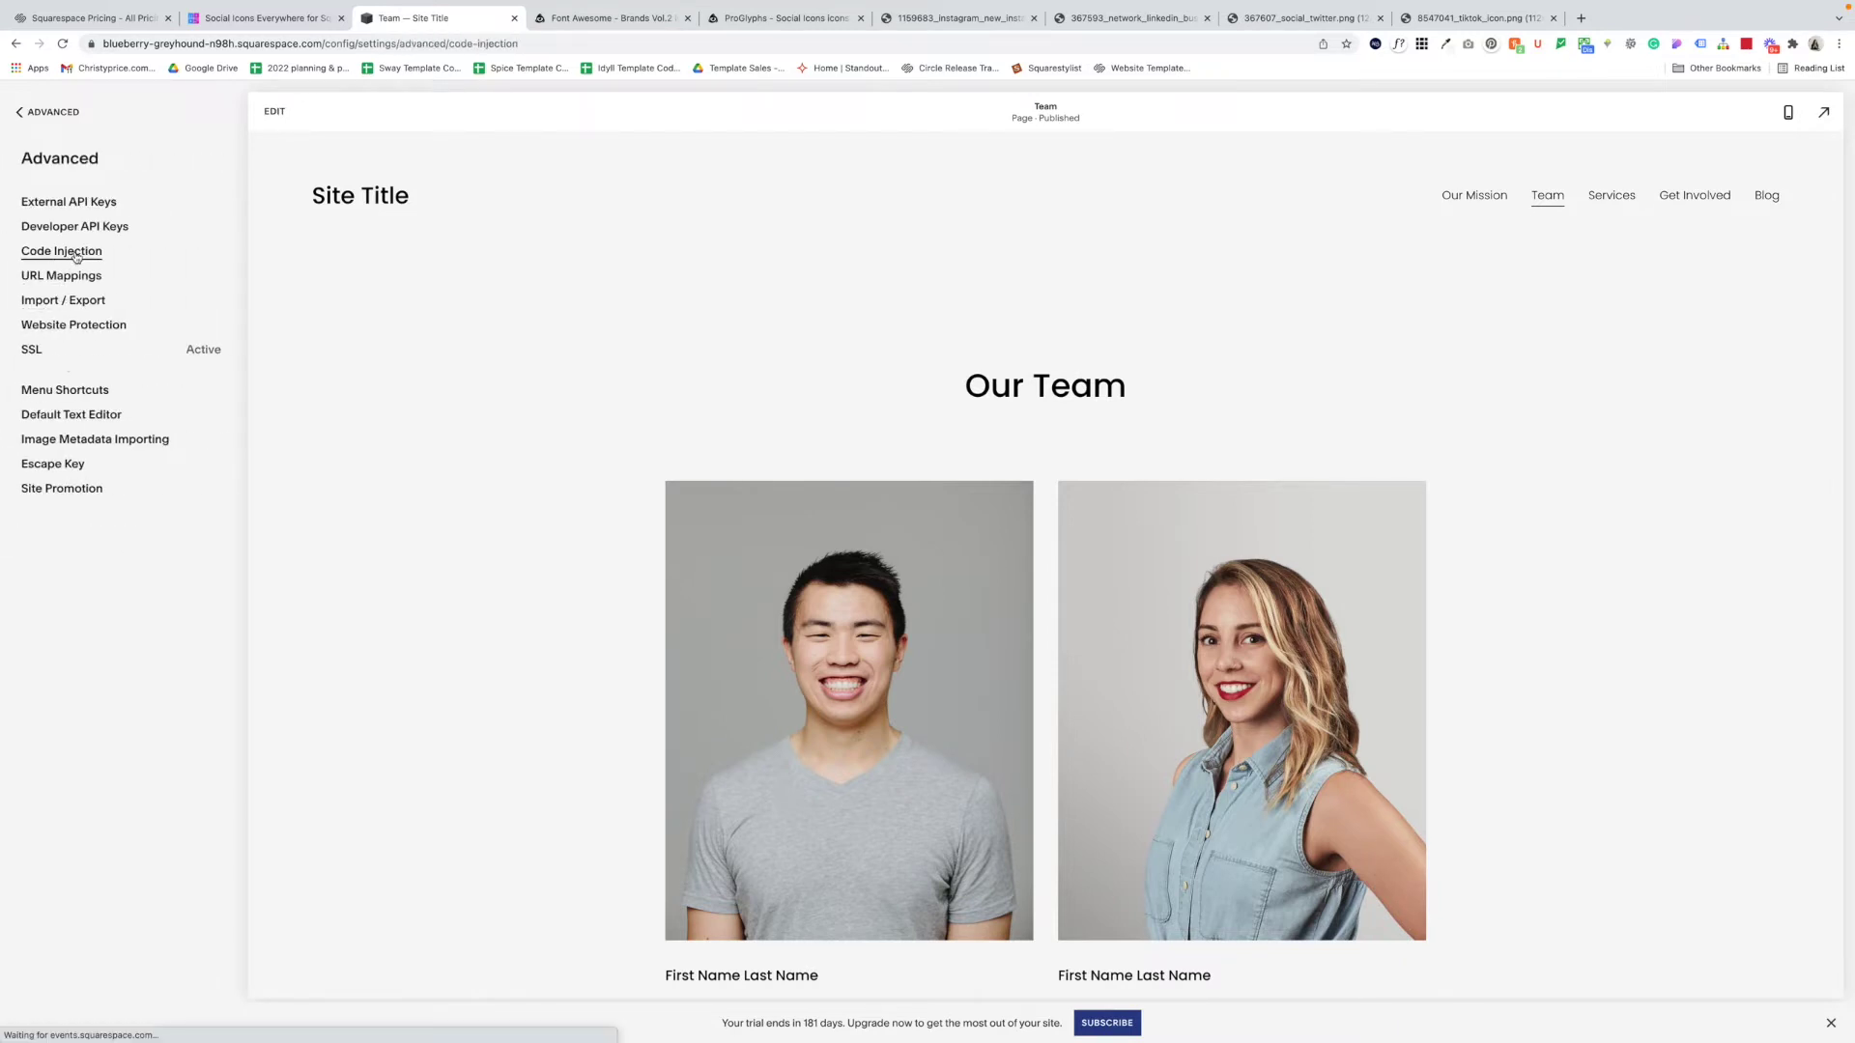
left_click(58, 249)
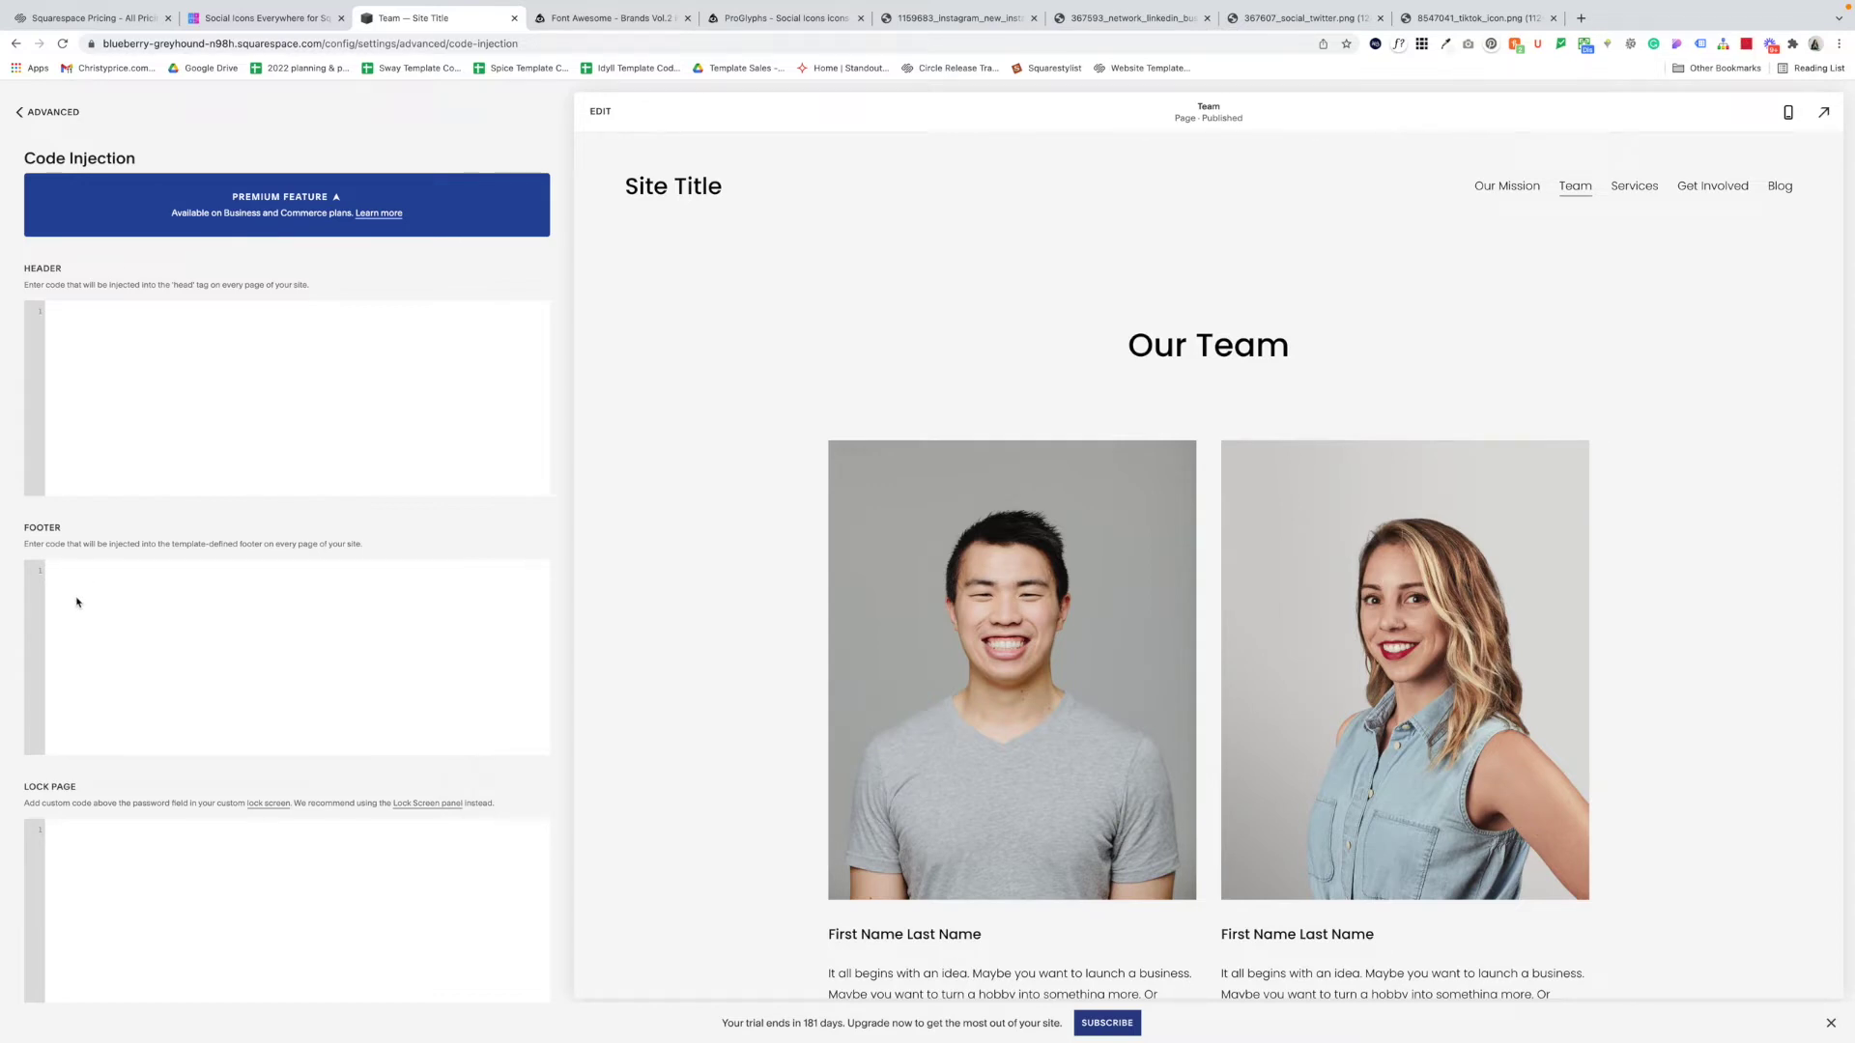
Step: Paste the social-icon code into the footer and put the Twitter icon URL in place of the dark+twitter placeholder
type("\"dark+twitter\":\"INSERT URL HERE\",         \"dark+linkedin\":\"INSERT URL HERE\",         \"dark+instagram\":\"INSERT URL HERE\",")
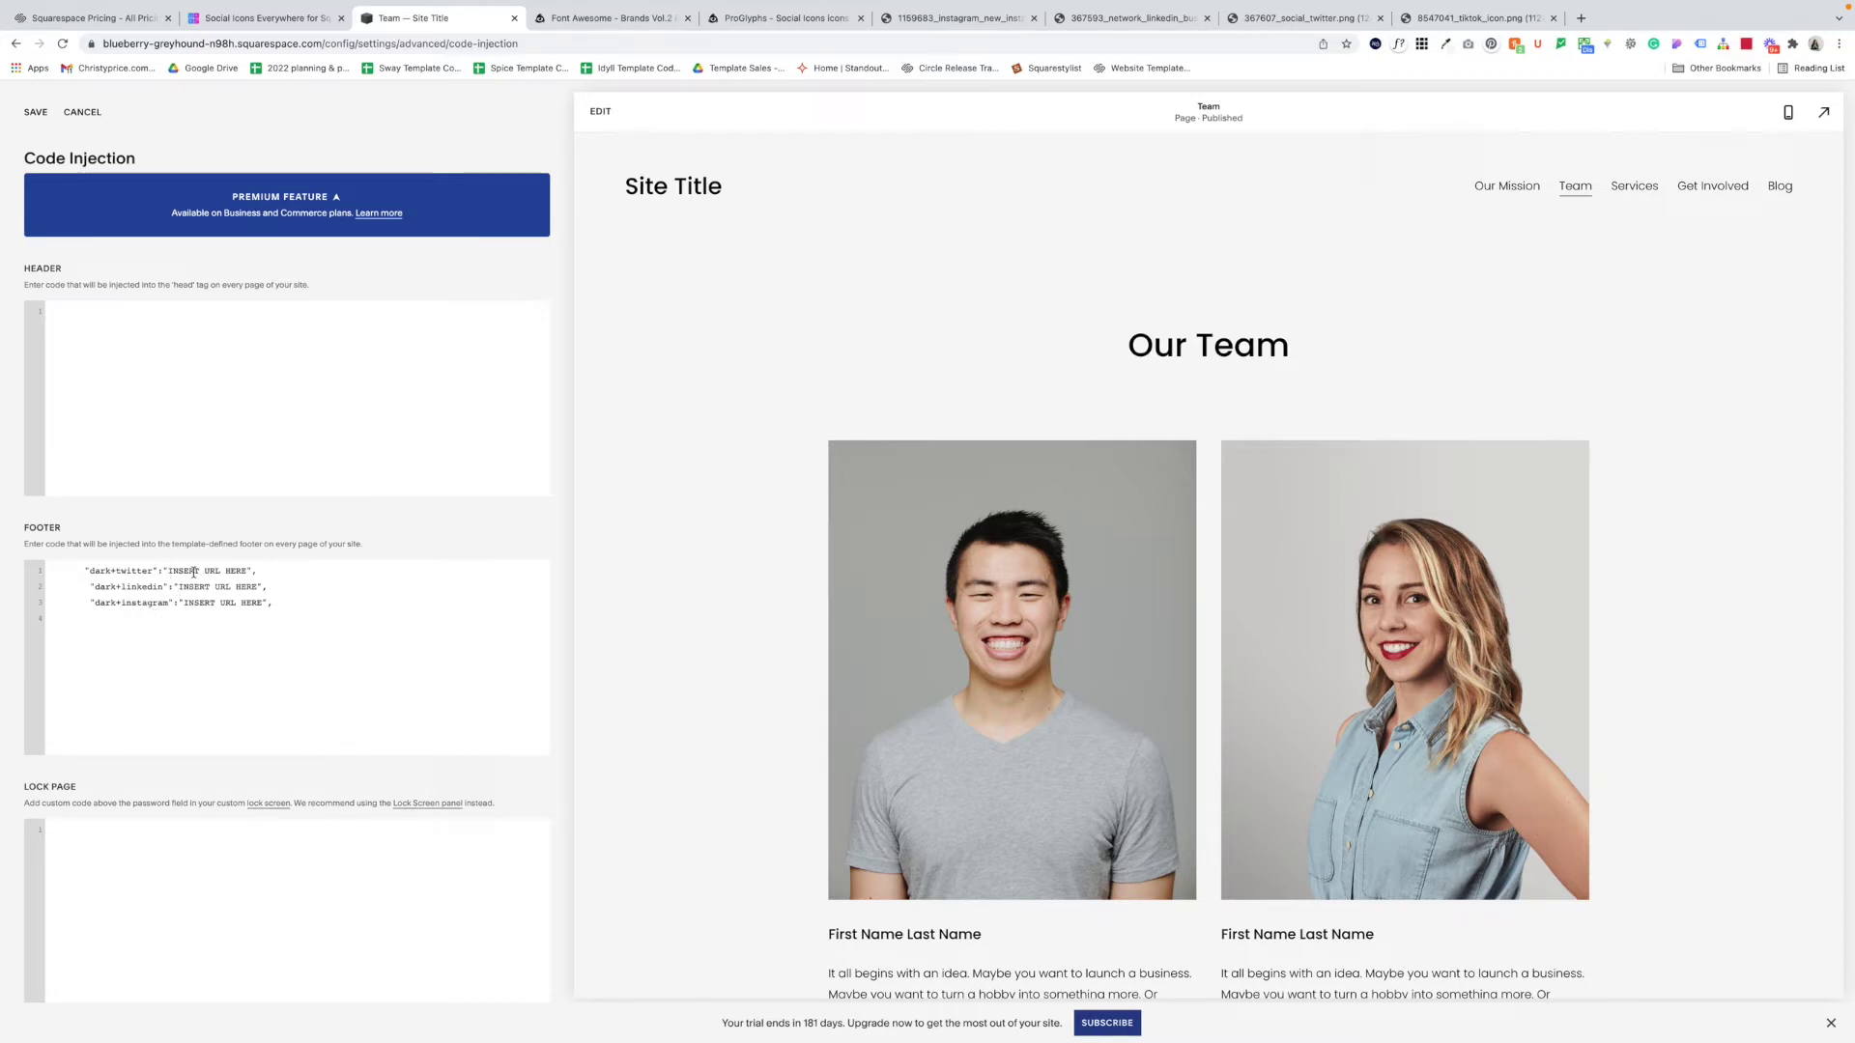
left_click(247, 570, "shift")
key("BackSpace")
left_click(1304, 18)
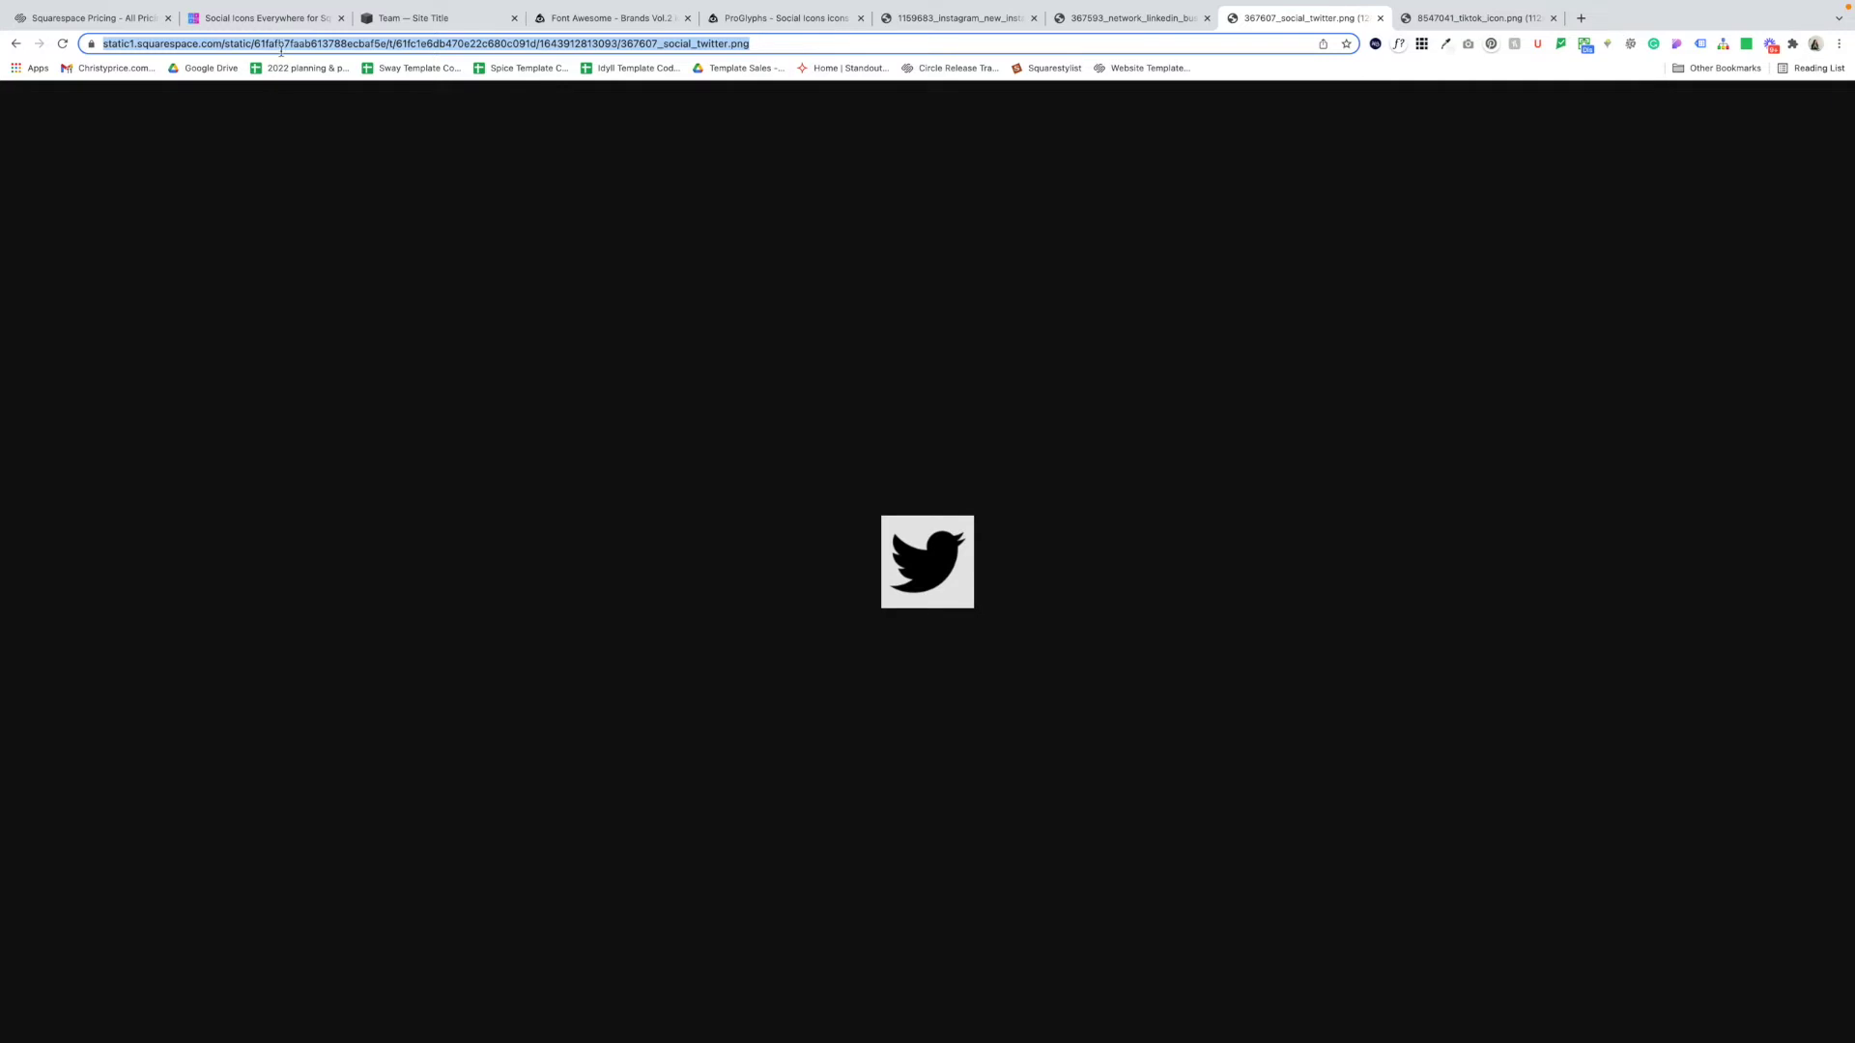
left_click(425, 20)
key("super+v")
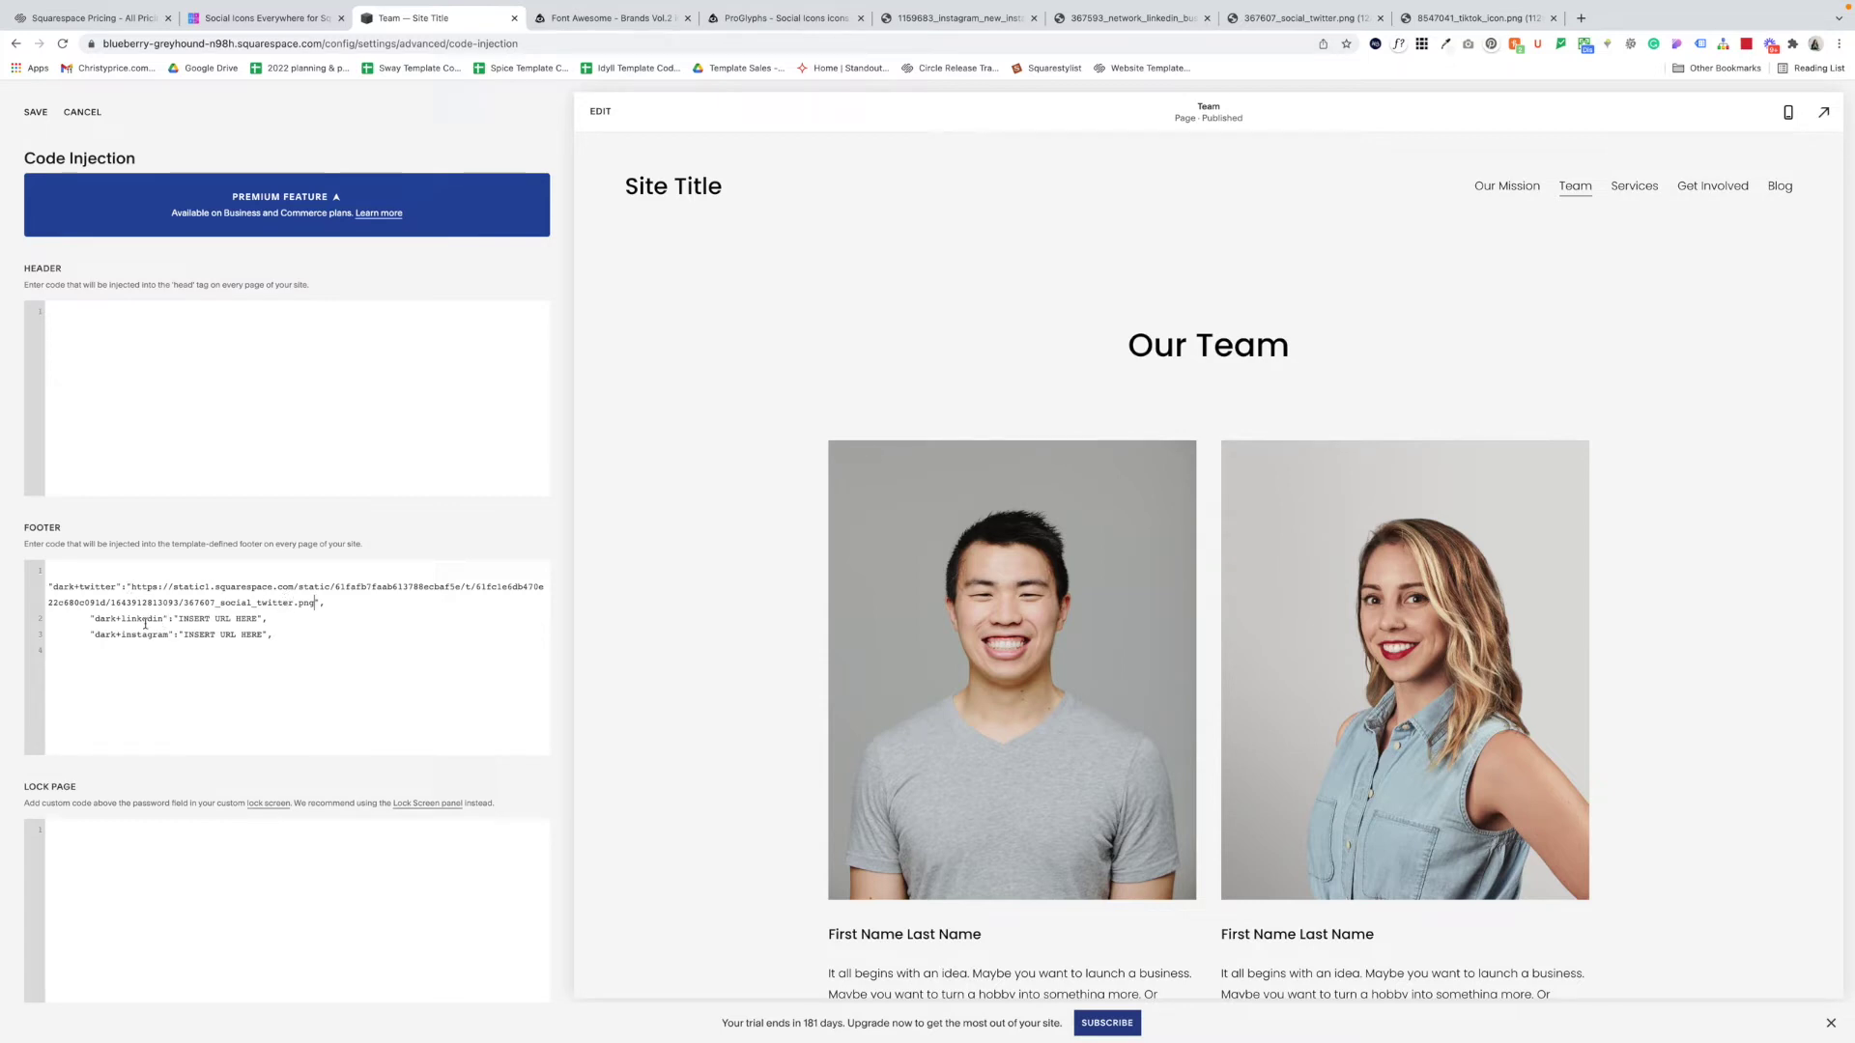
Step: Replace the dark+linkedin placeholder with the copied LinkedIn icon image URL
left_click_drag(180, 619, 261, 620)
key("BackSpace")
left_click(1125, 17)
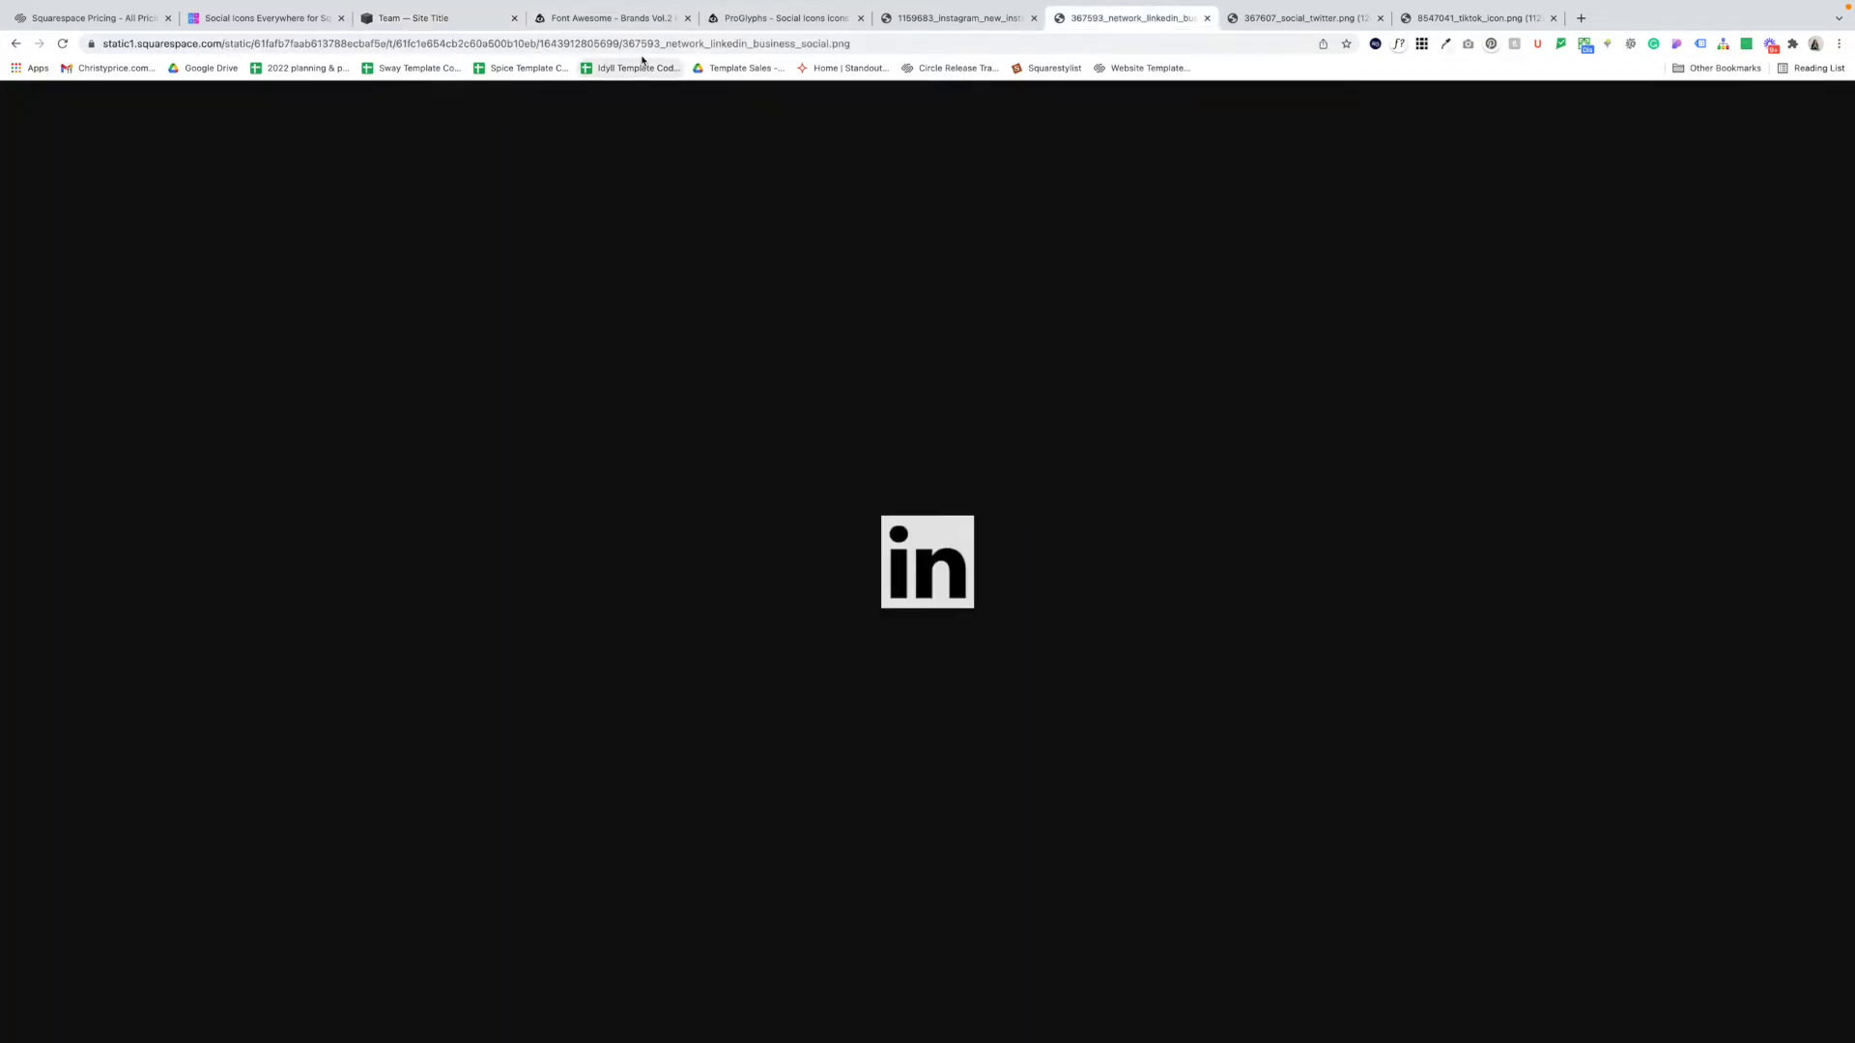
left_click(643, 45)
key("ctrl+c")
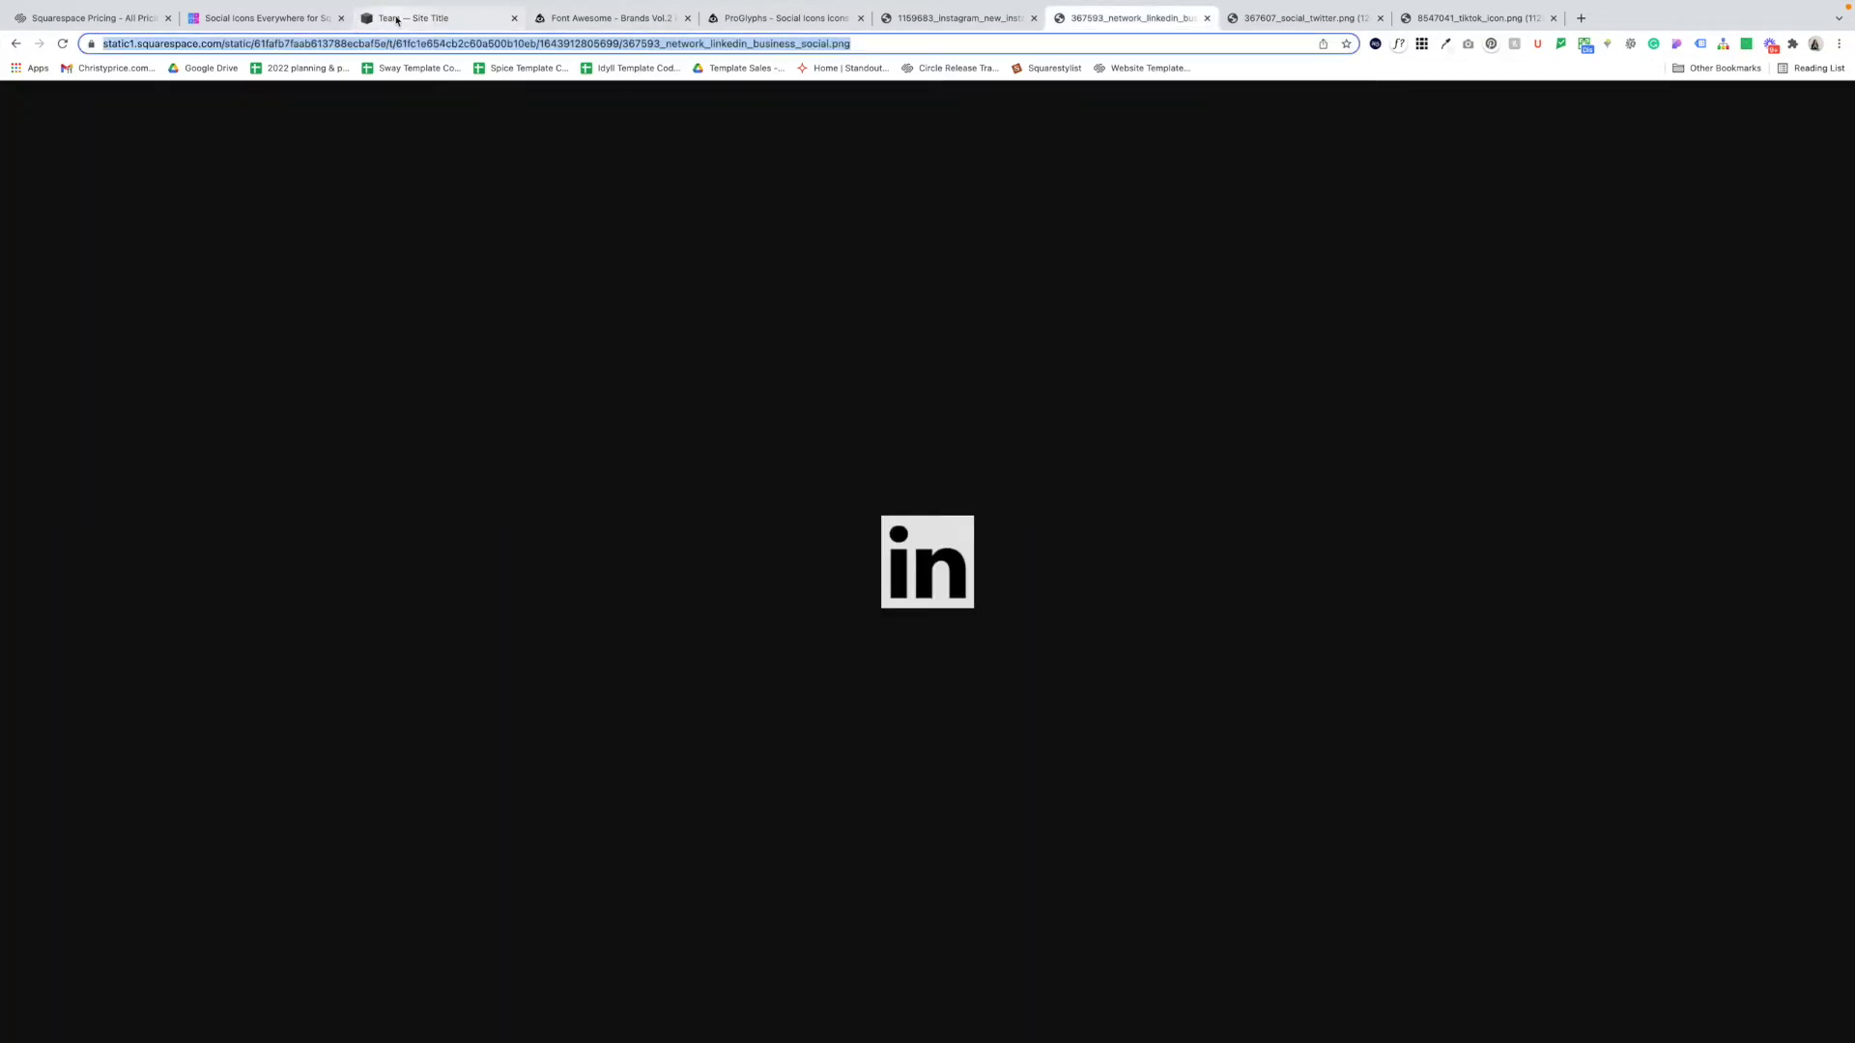
left_click(367, 21)
key("ctrl+v")
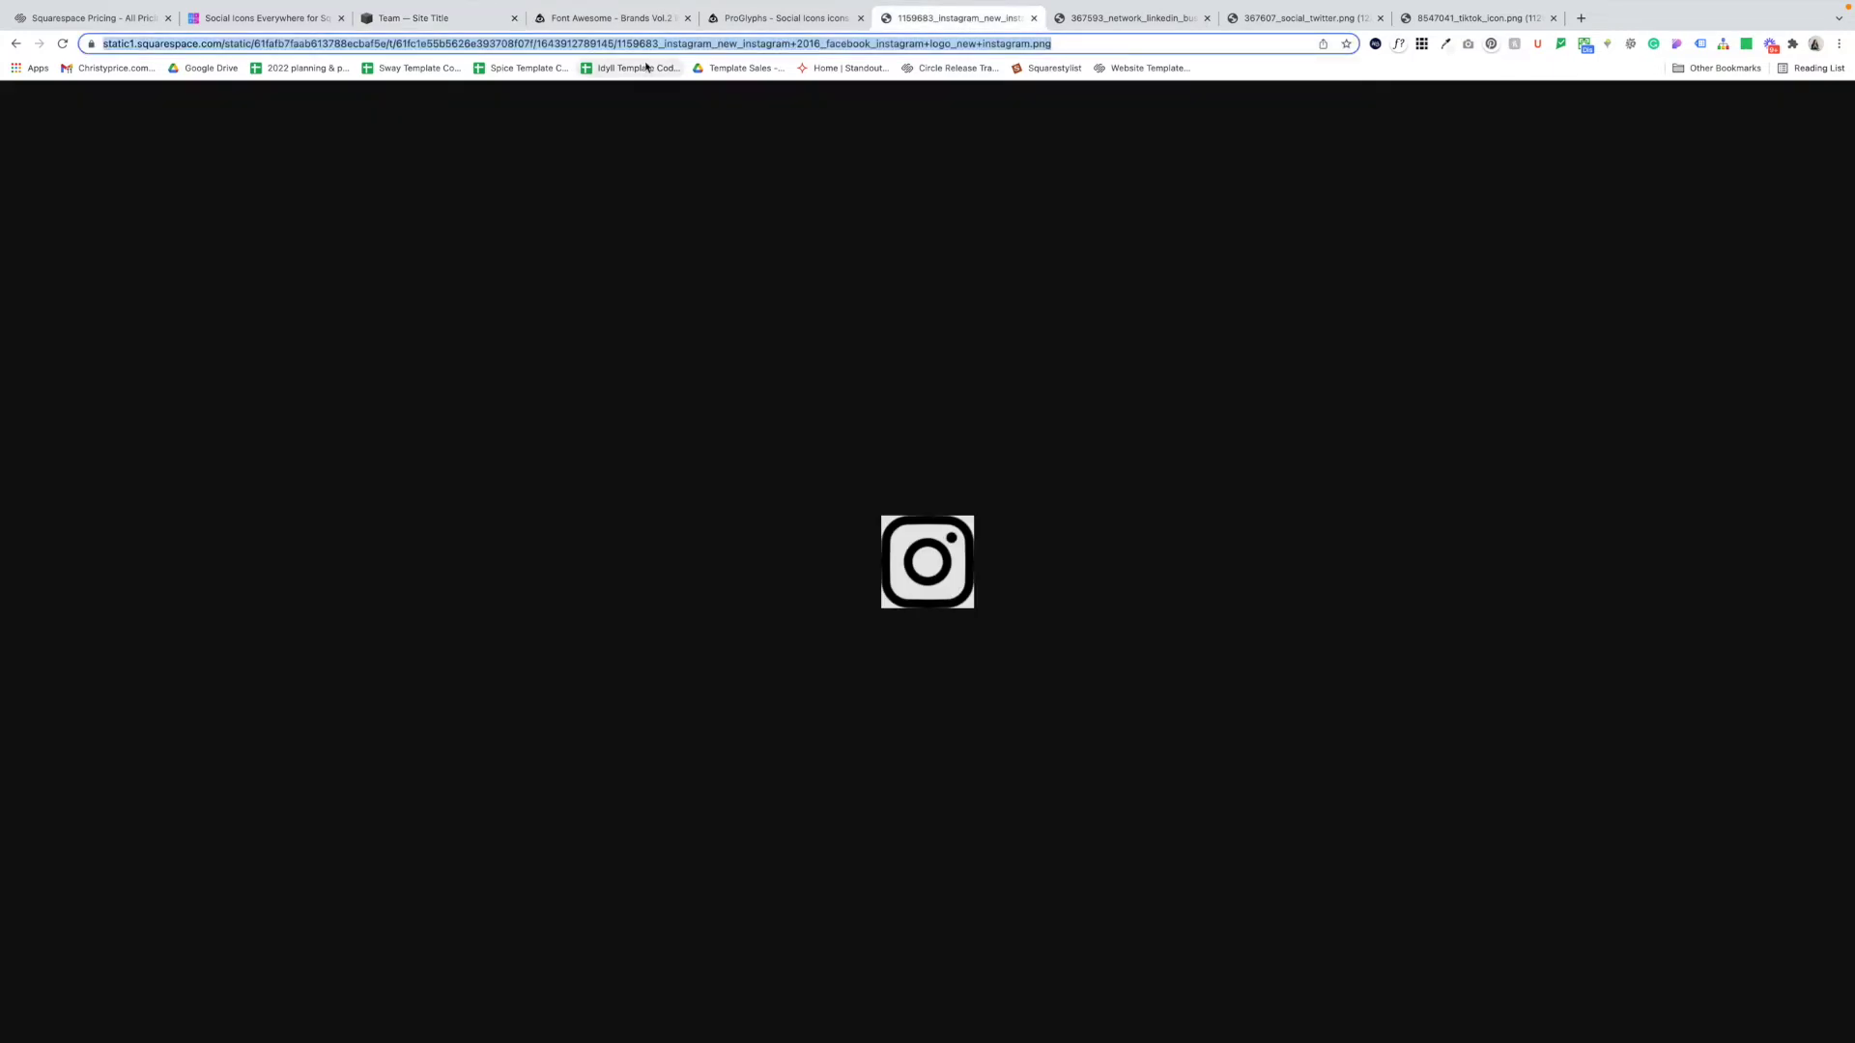
Step: Paste the Instagram icon URL over the dark+instagram placeholder
left_click(415, 18)
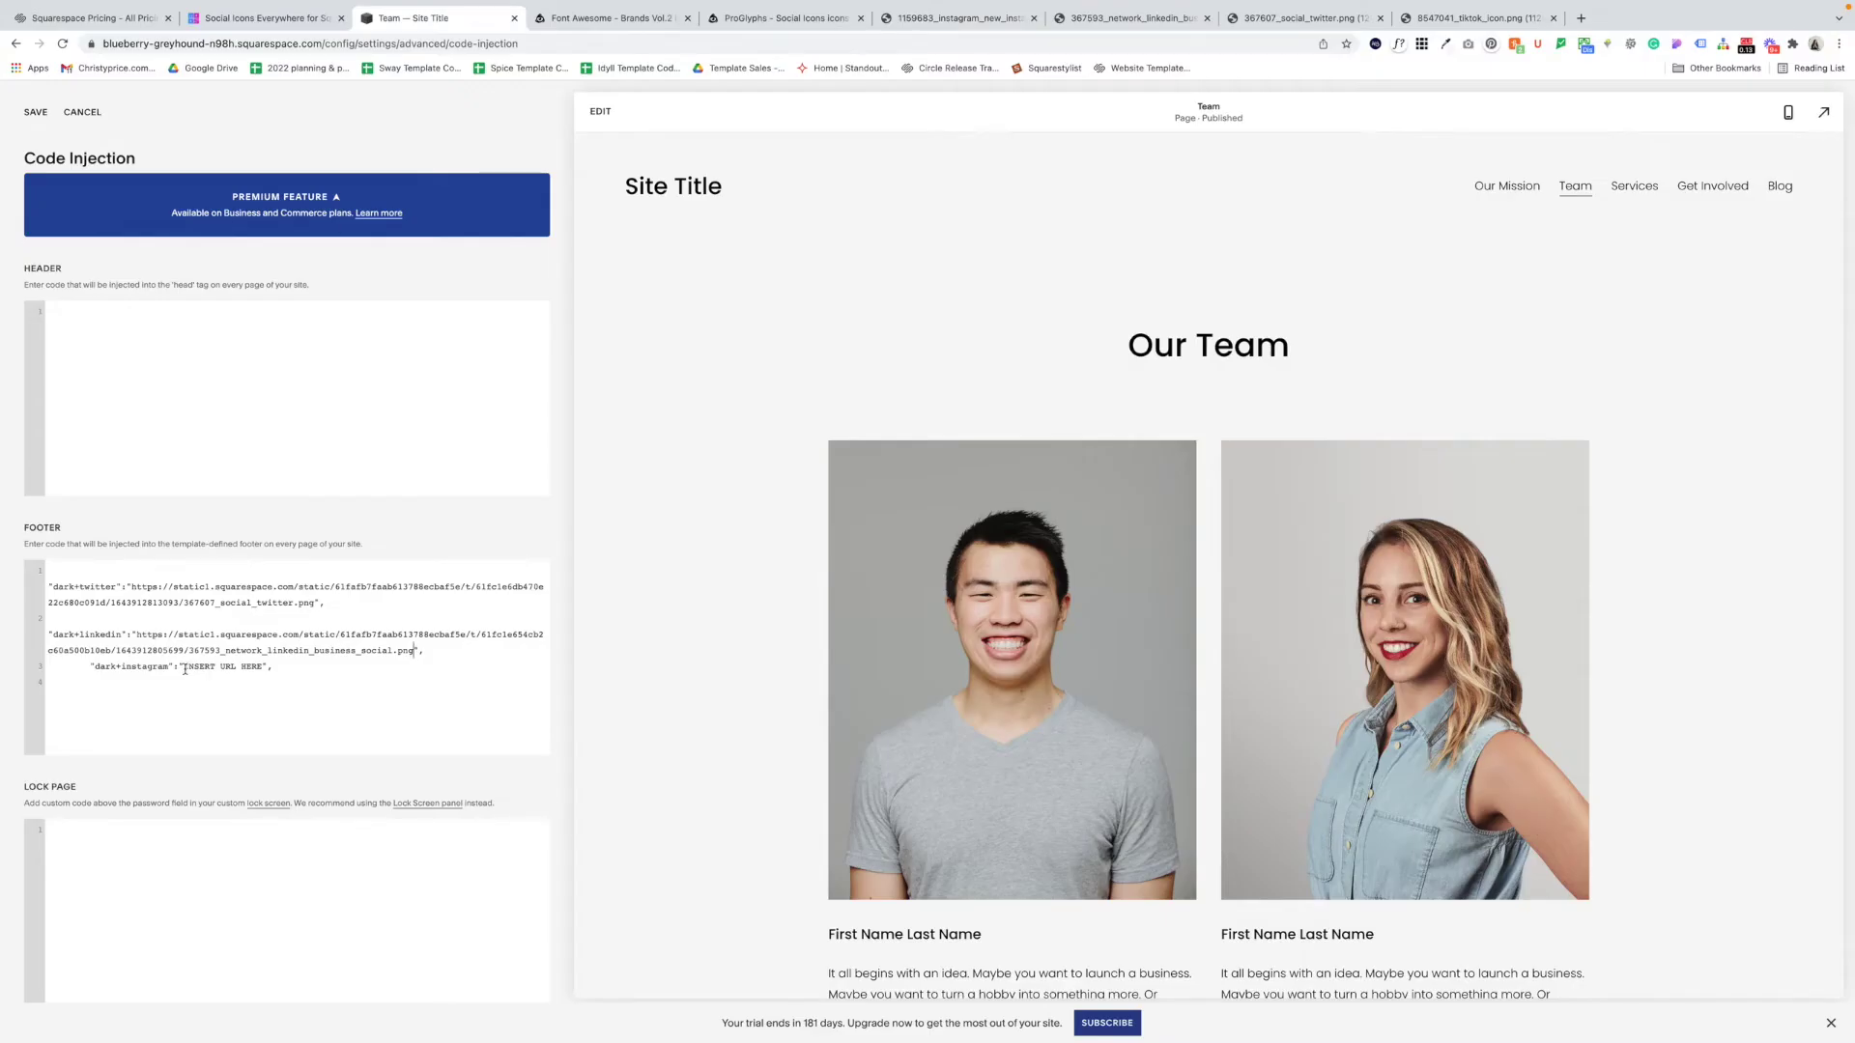
left_click_drag(184, 666, 263, 669)
key("super+v")
left_click(263, 723)
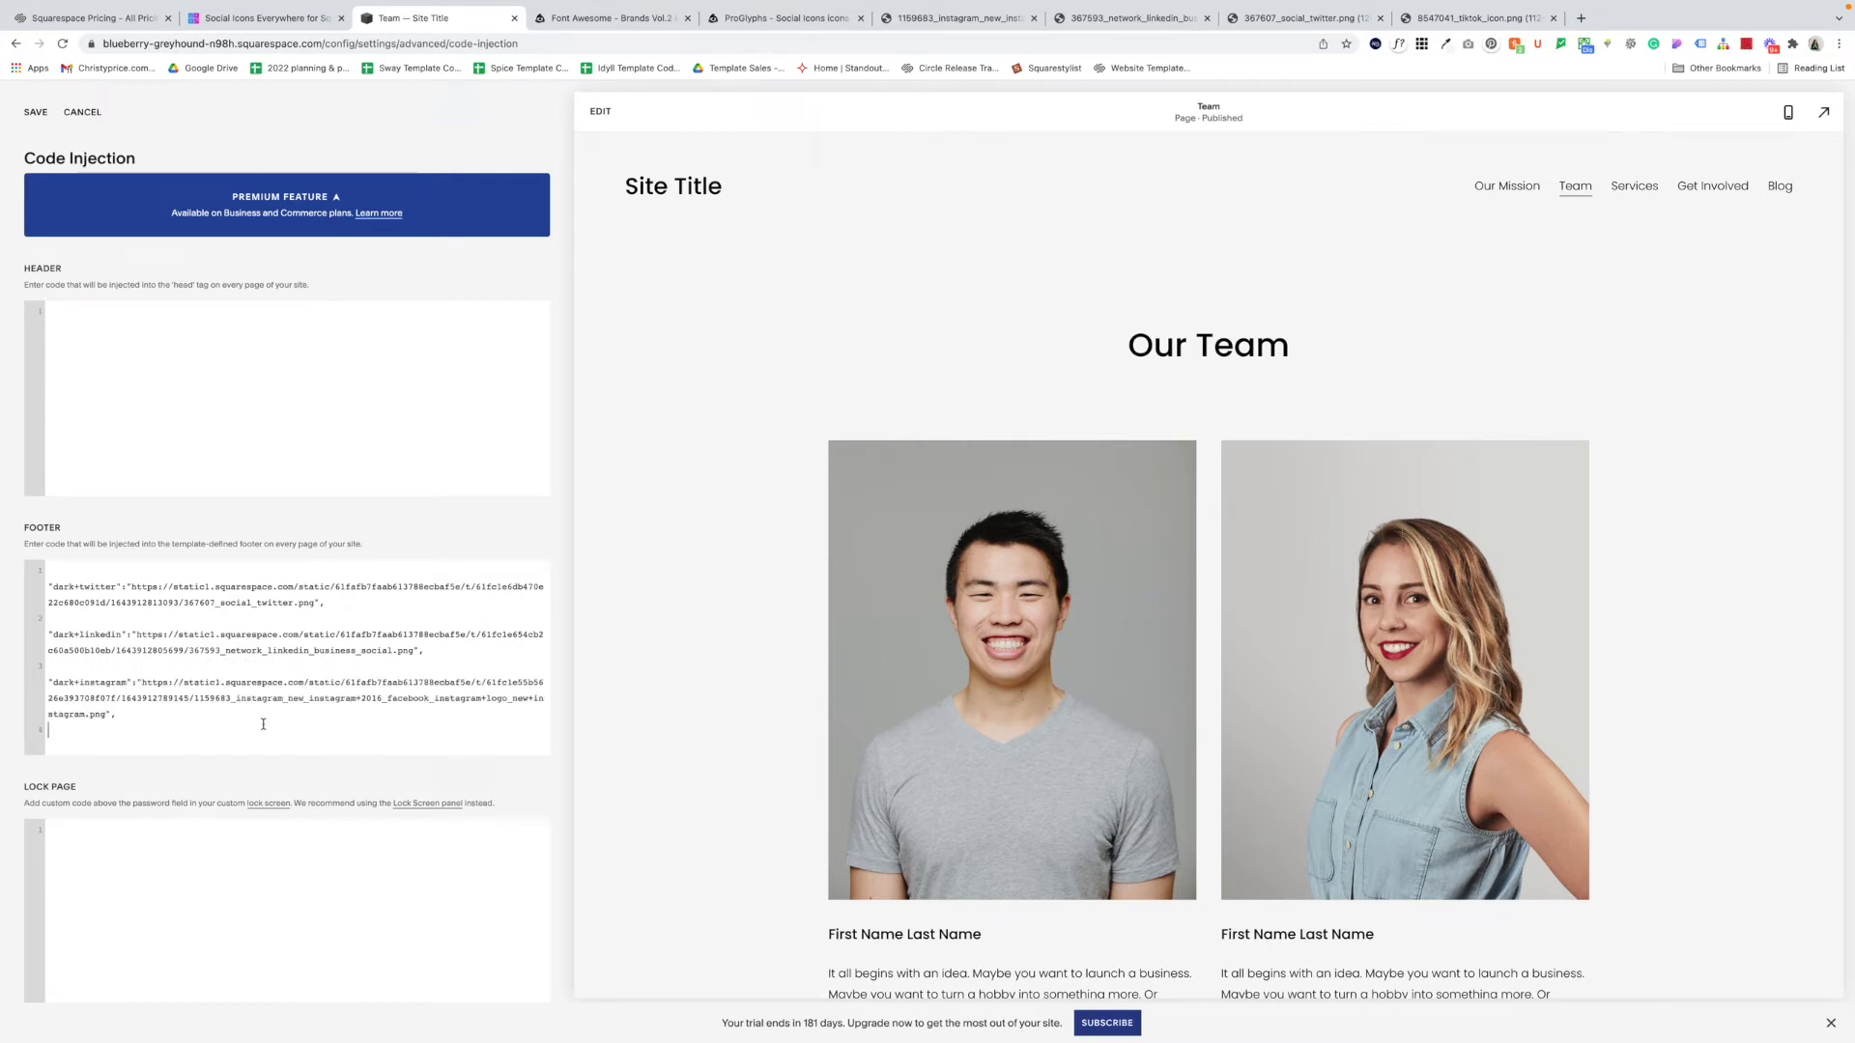
Step: Duplicate the instagram line in the footer code and rename the copy dark+tiktok
scroll(174, 713, "down", 1)
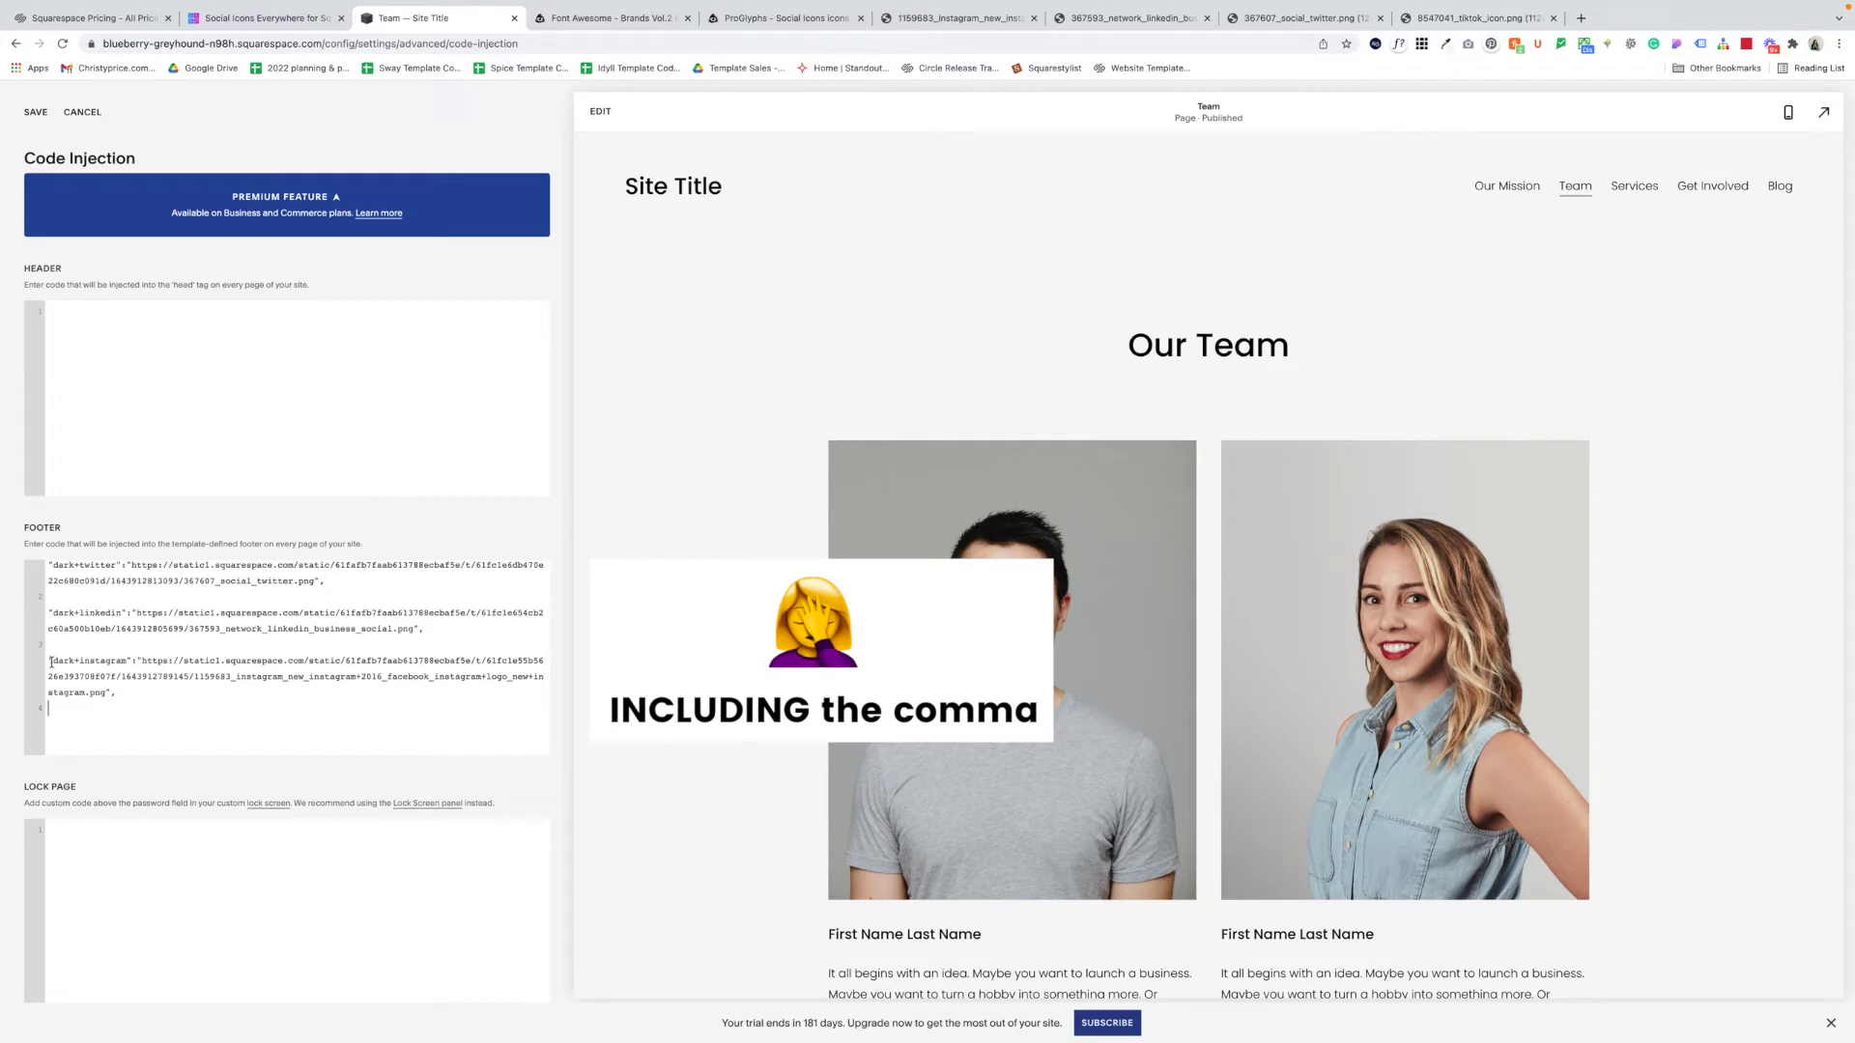
left_click_drag(49, 661, 123, 692)
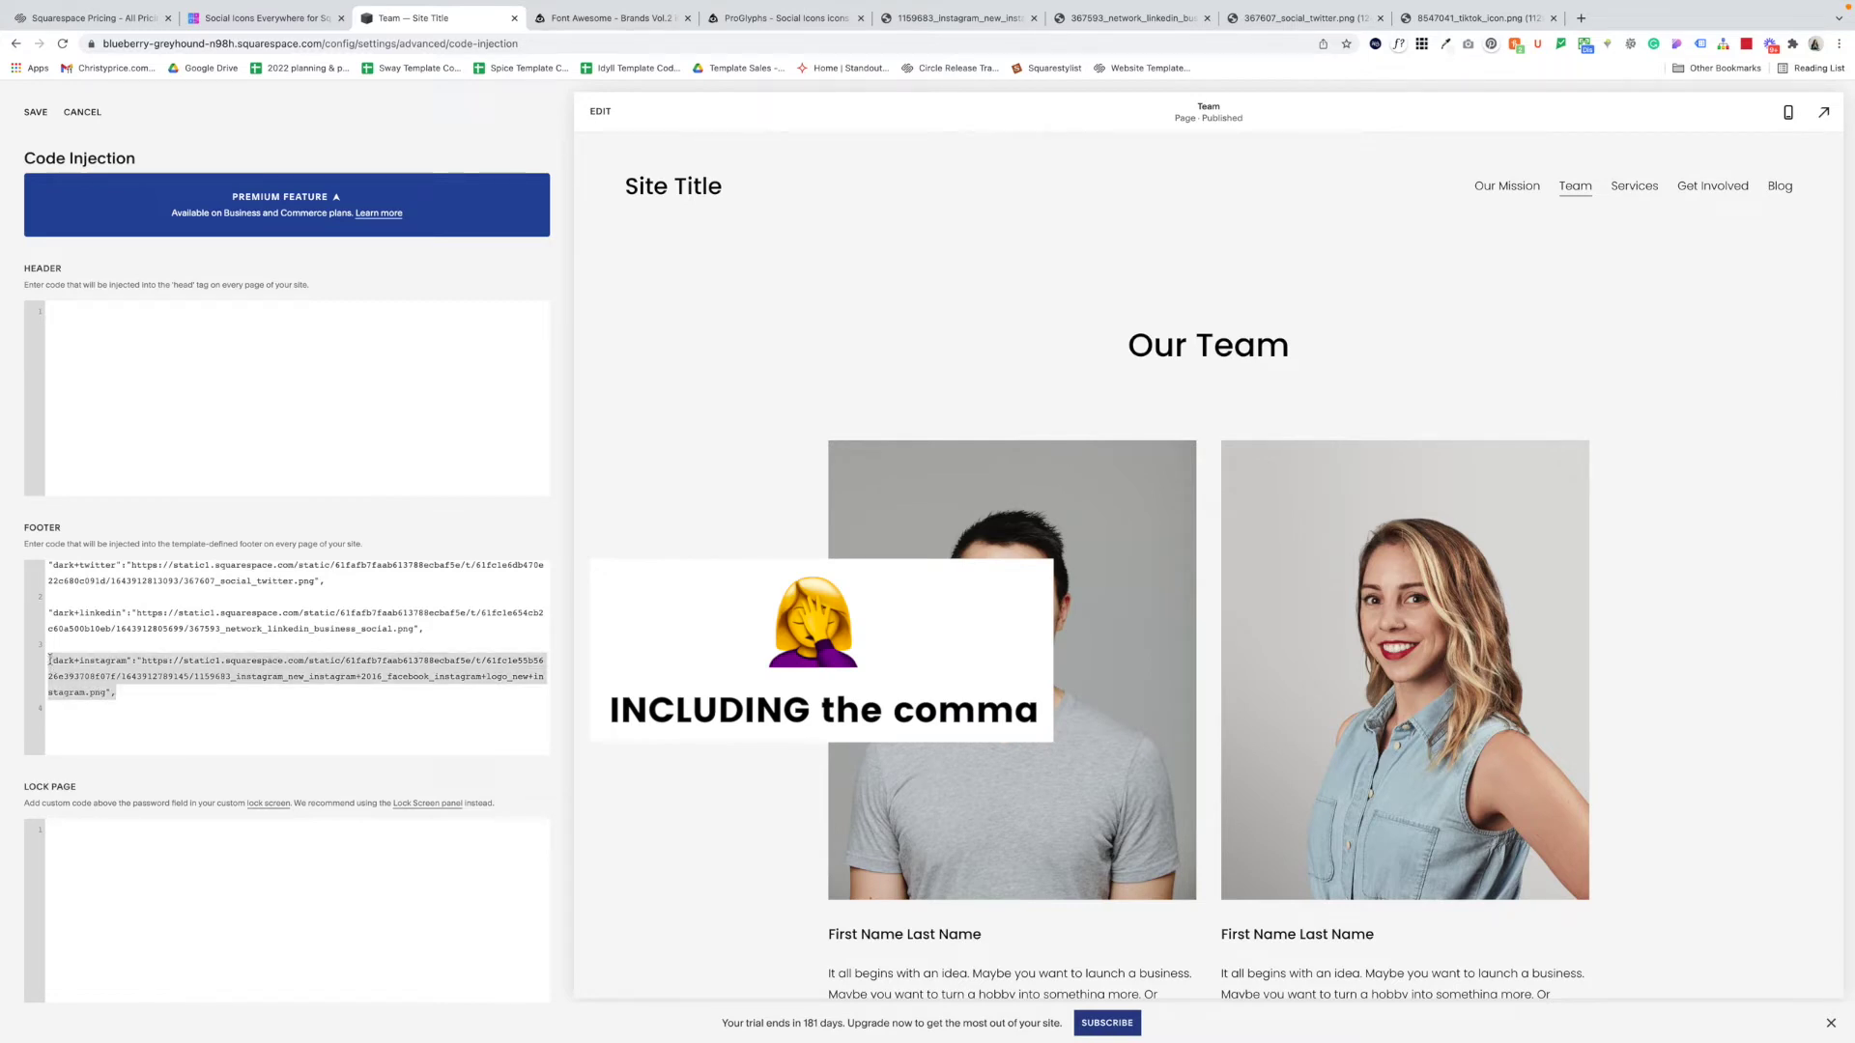
key("ctrl+c")
left_click(188, 715)
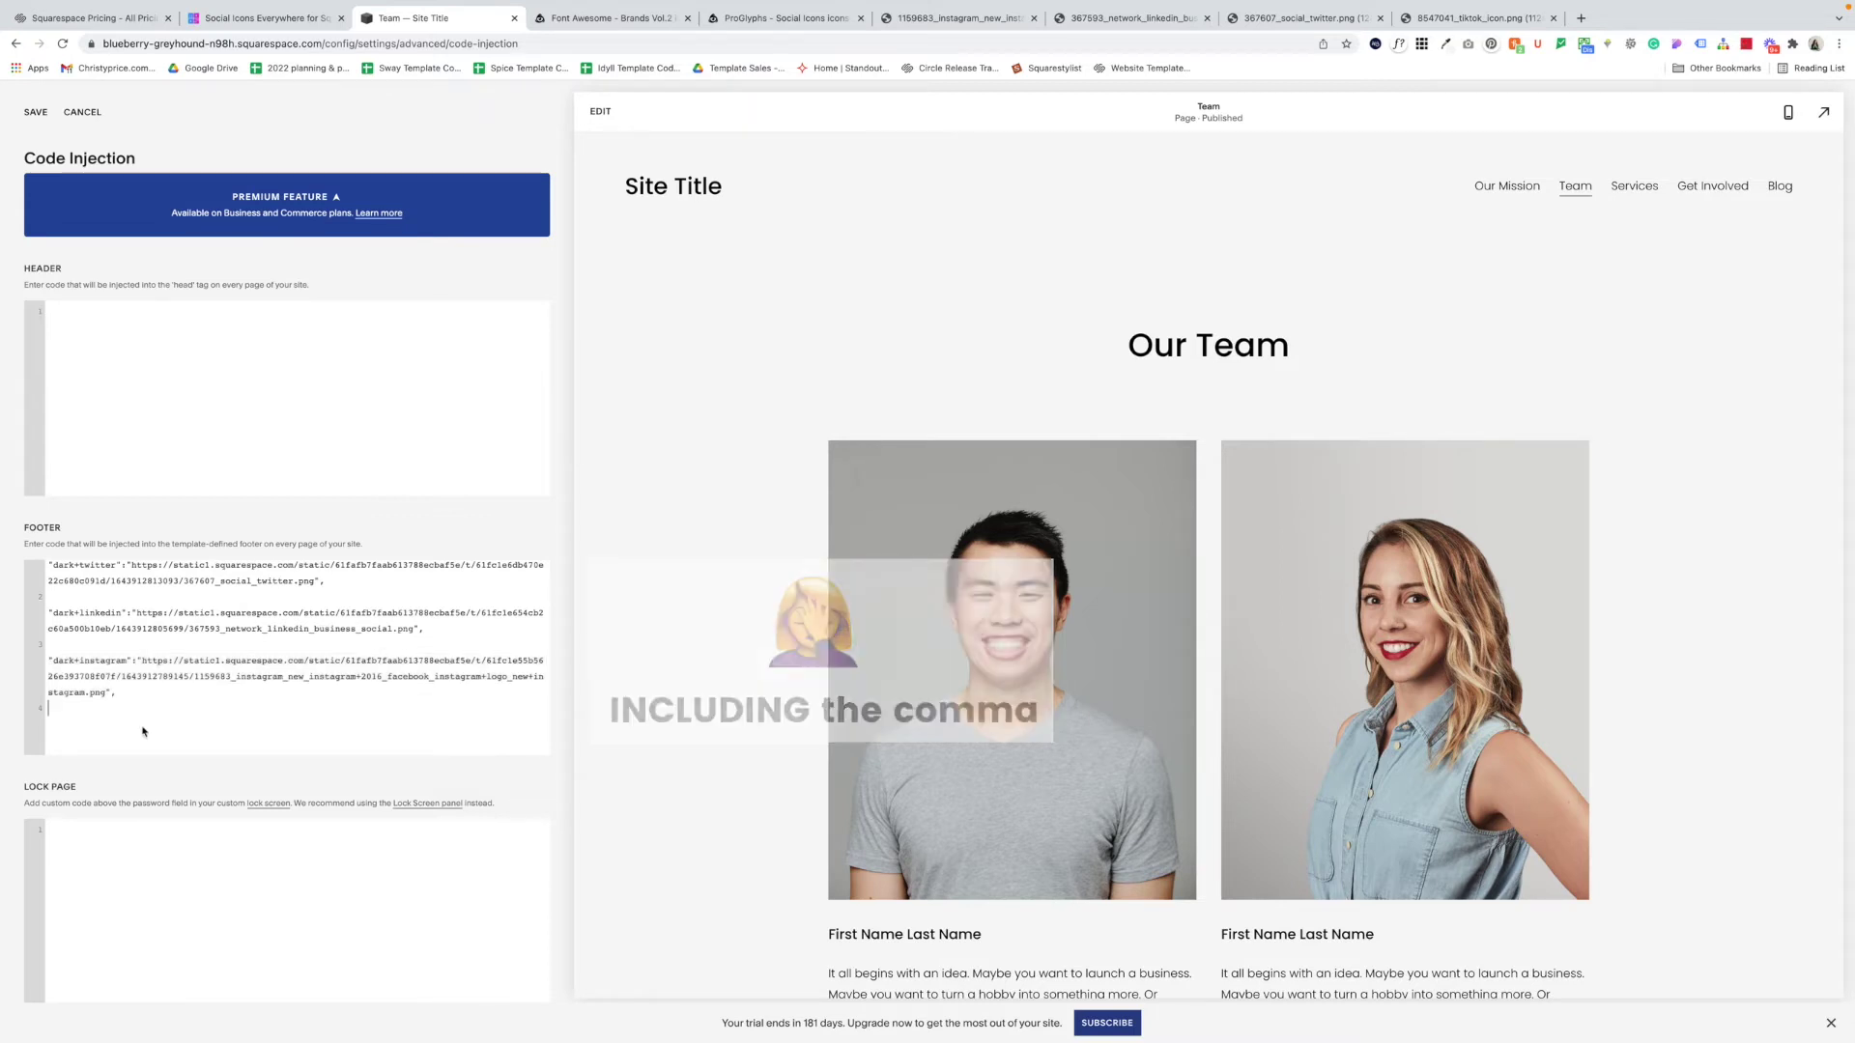
key("Return")
key("ctrl+v")
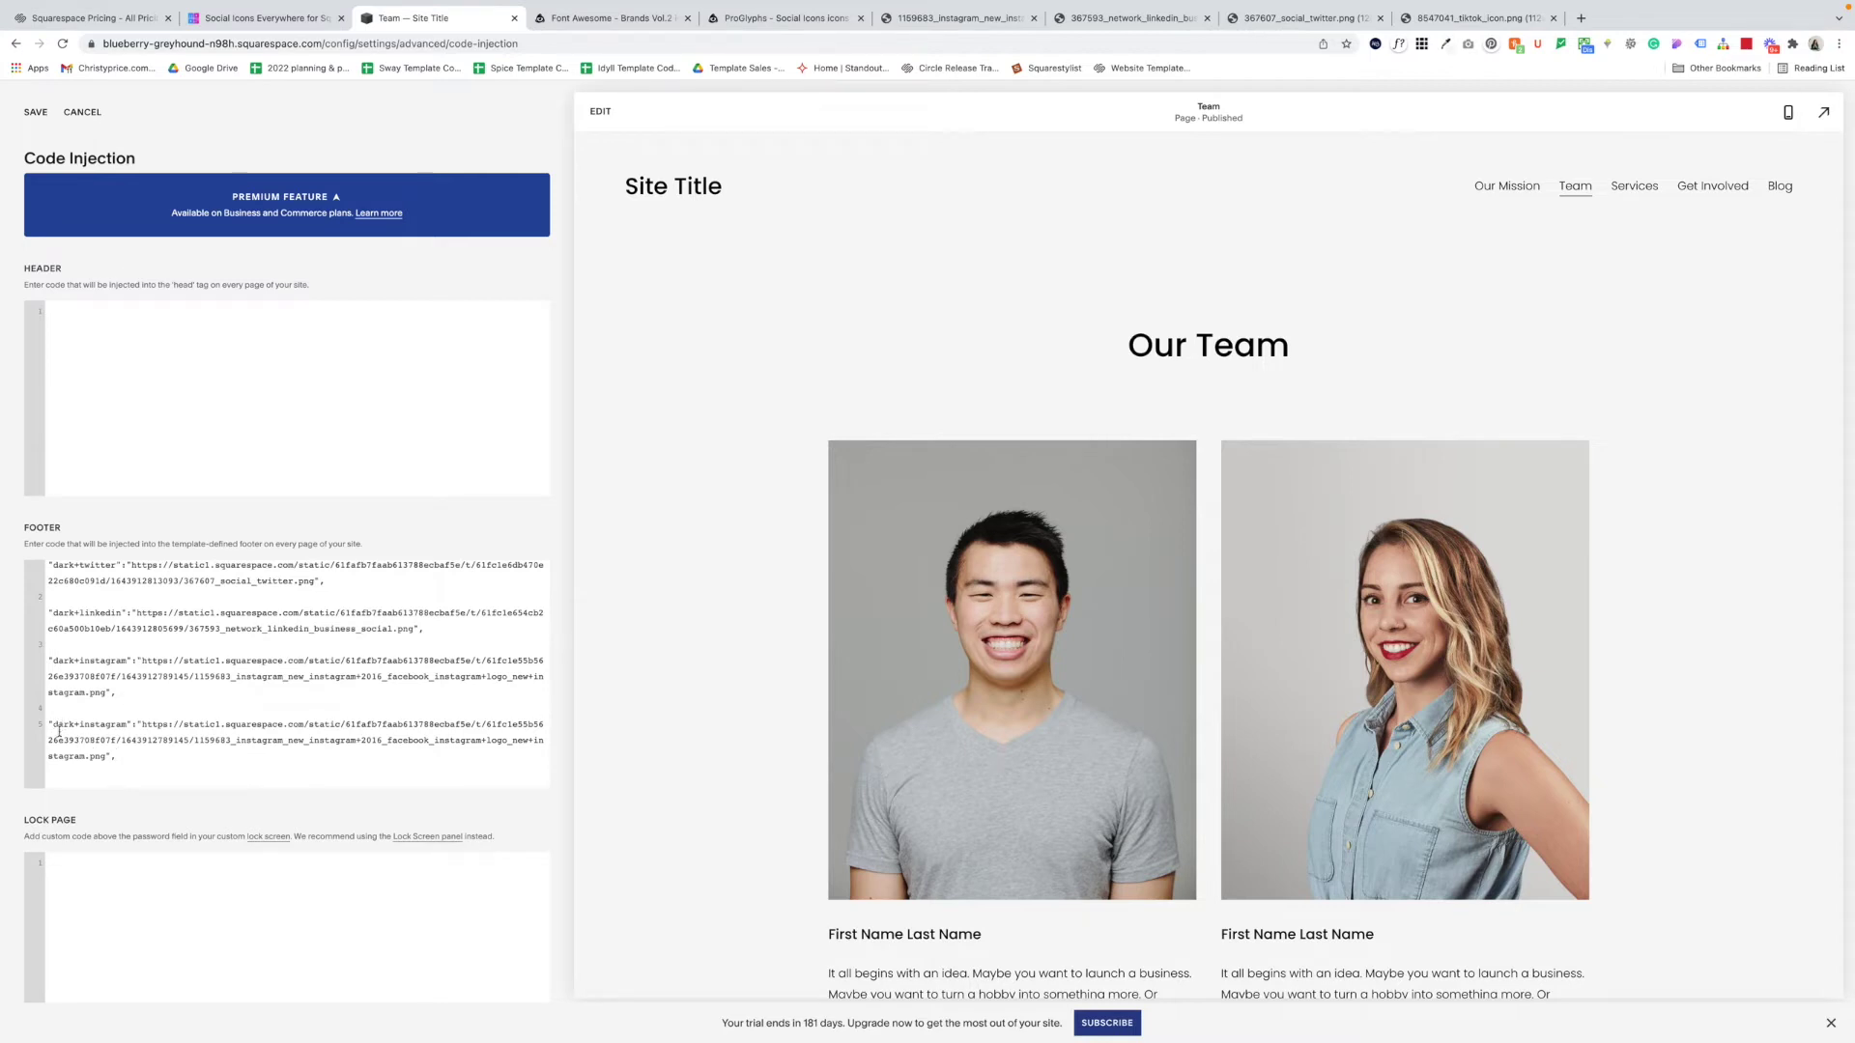
double_click(92, 726)
type("tiktok")
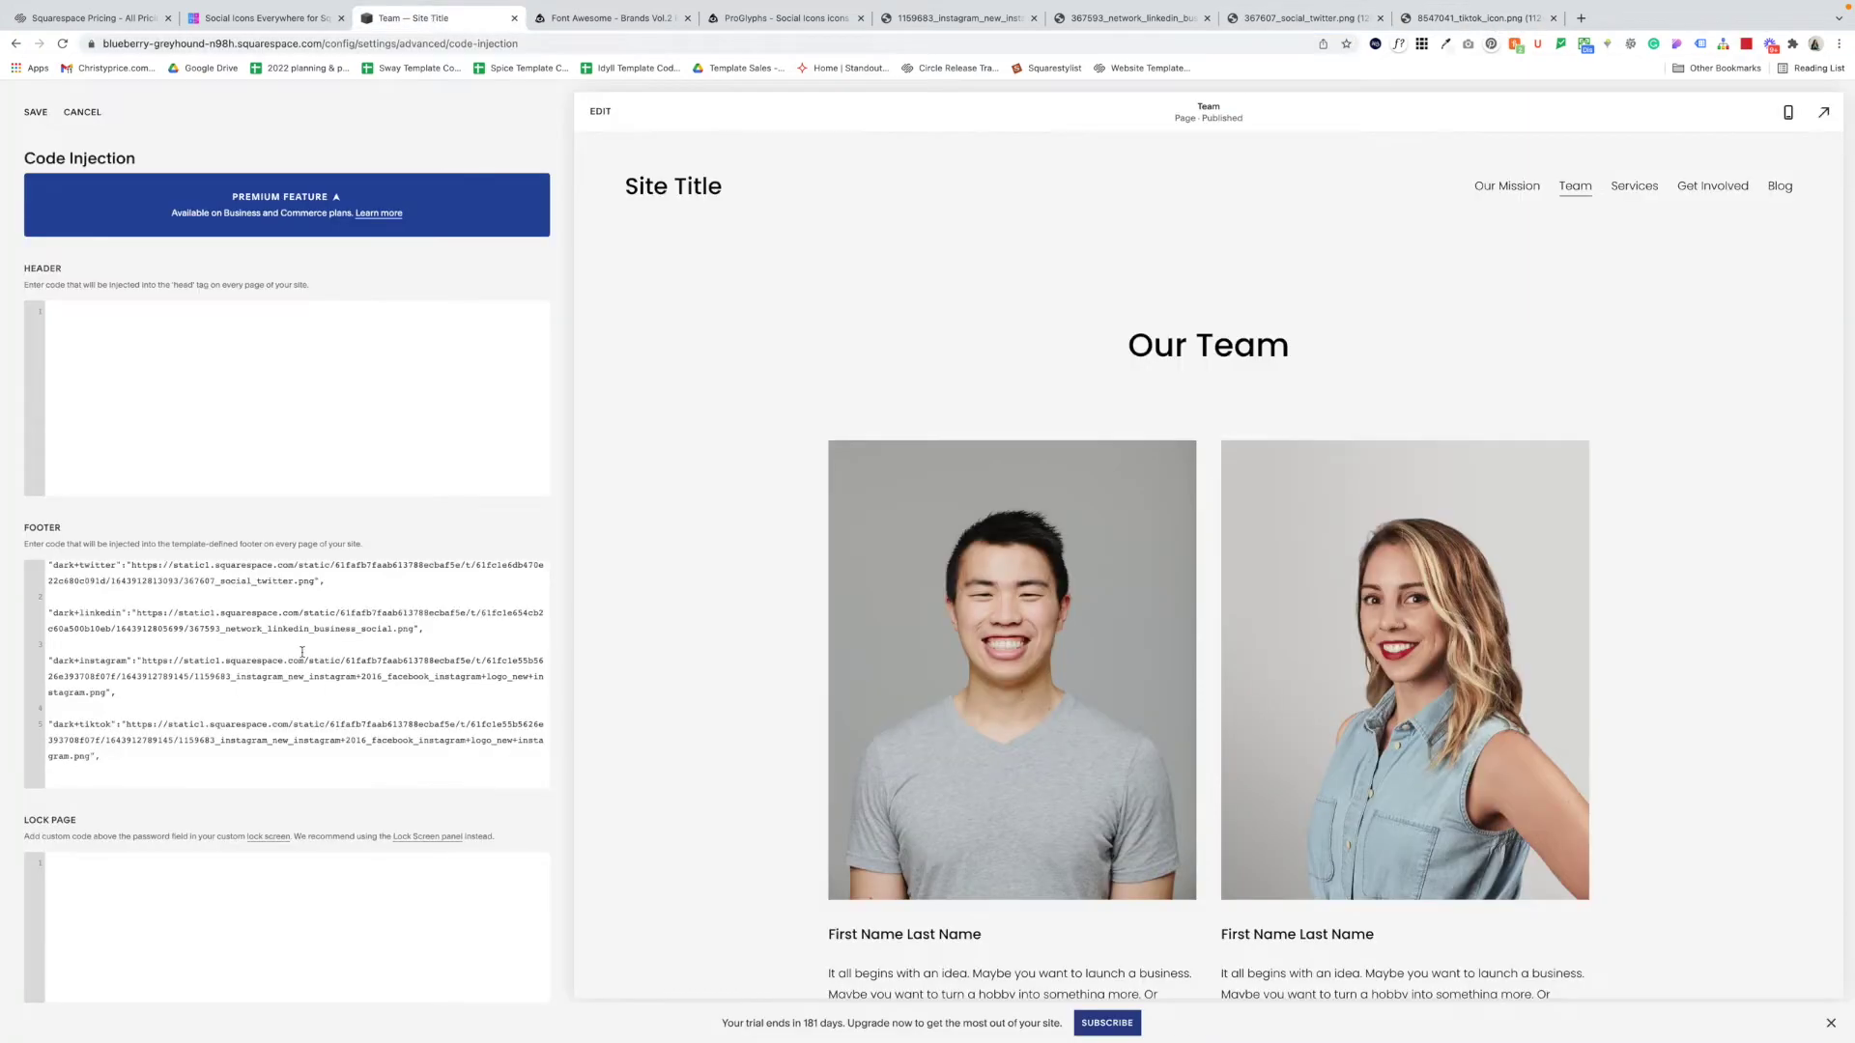
Step: Replace the copied URL with the tiktok_icon.png URL and save the code injection
left_click(91, 756, "shift")
key("super+v")
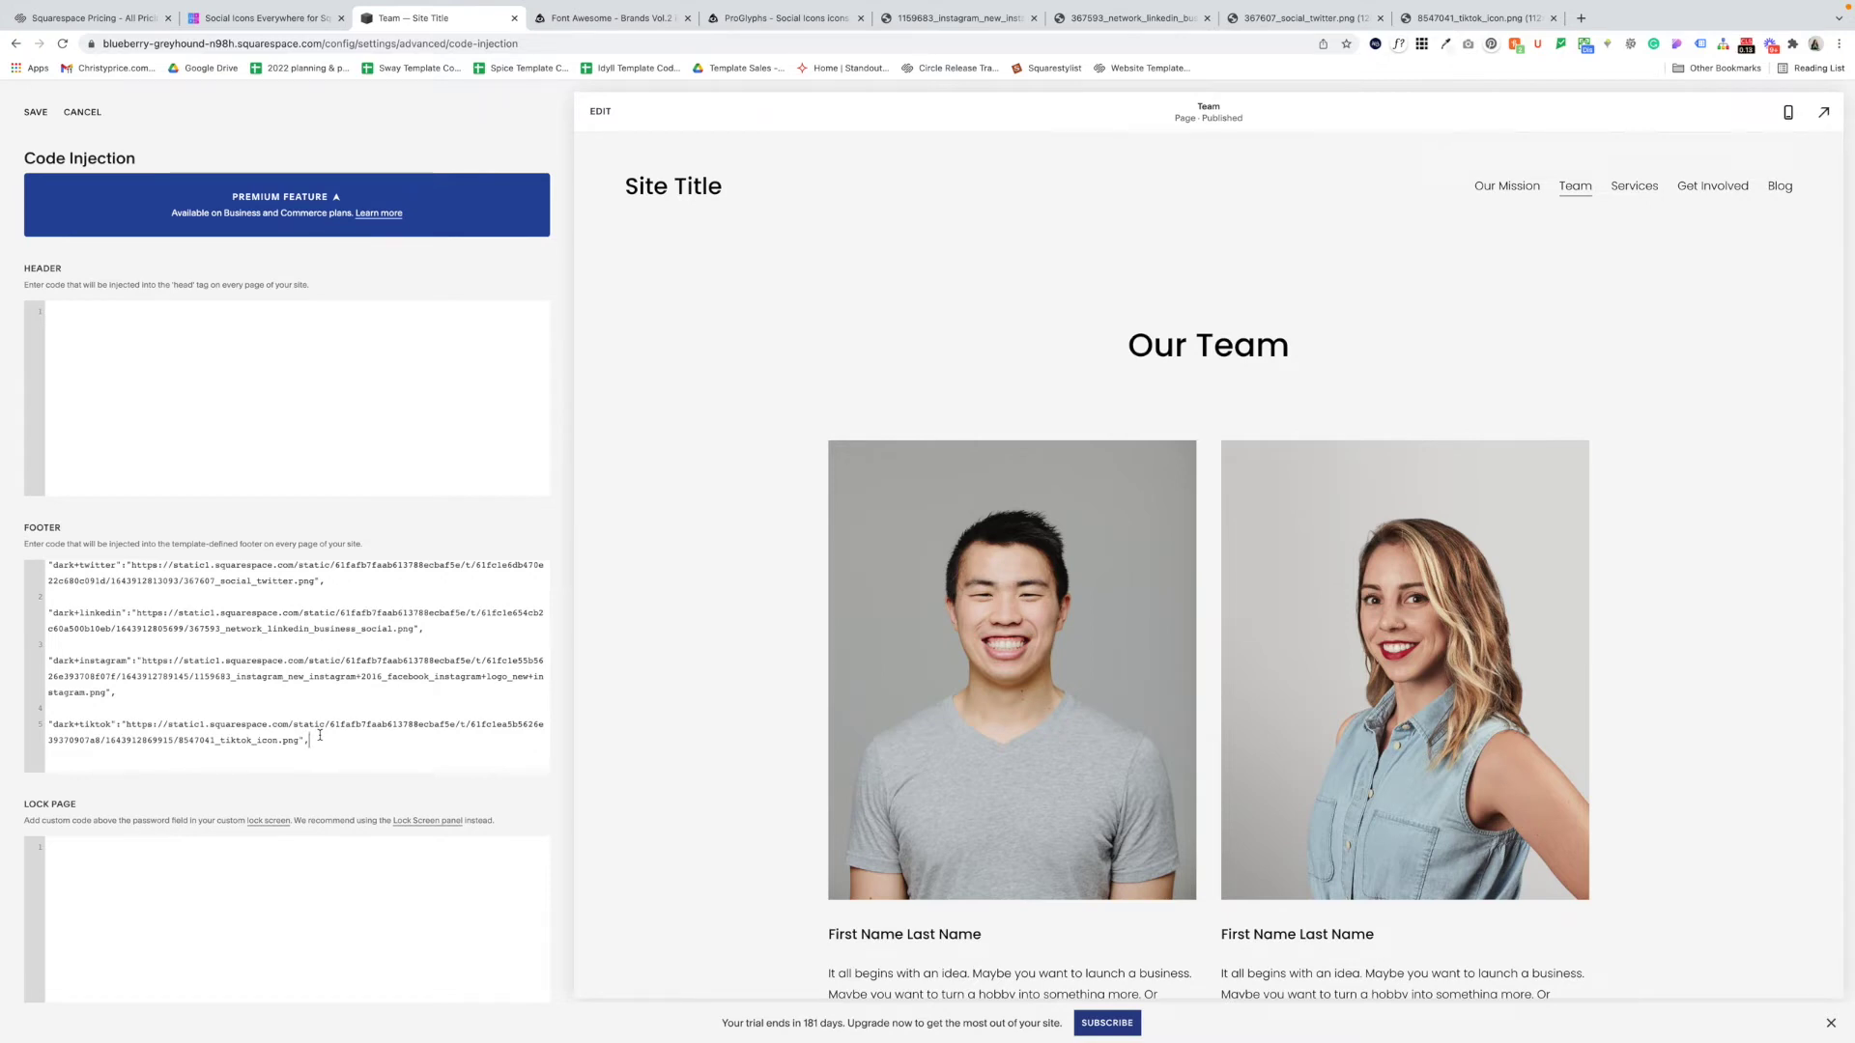
scroll(50, 723, "up", 1)
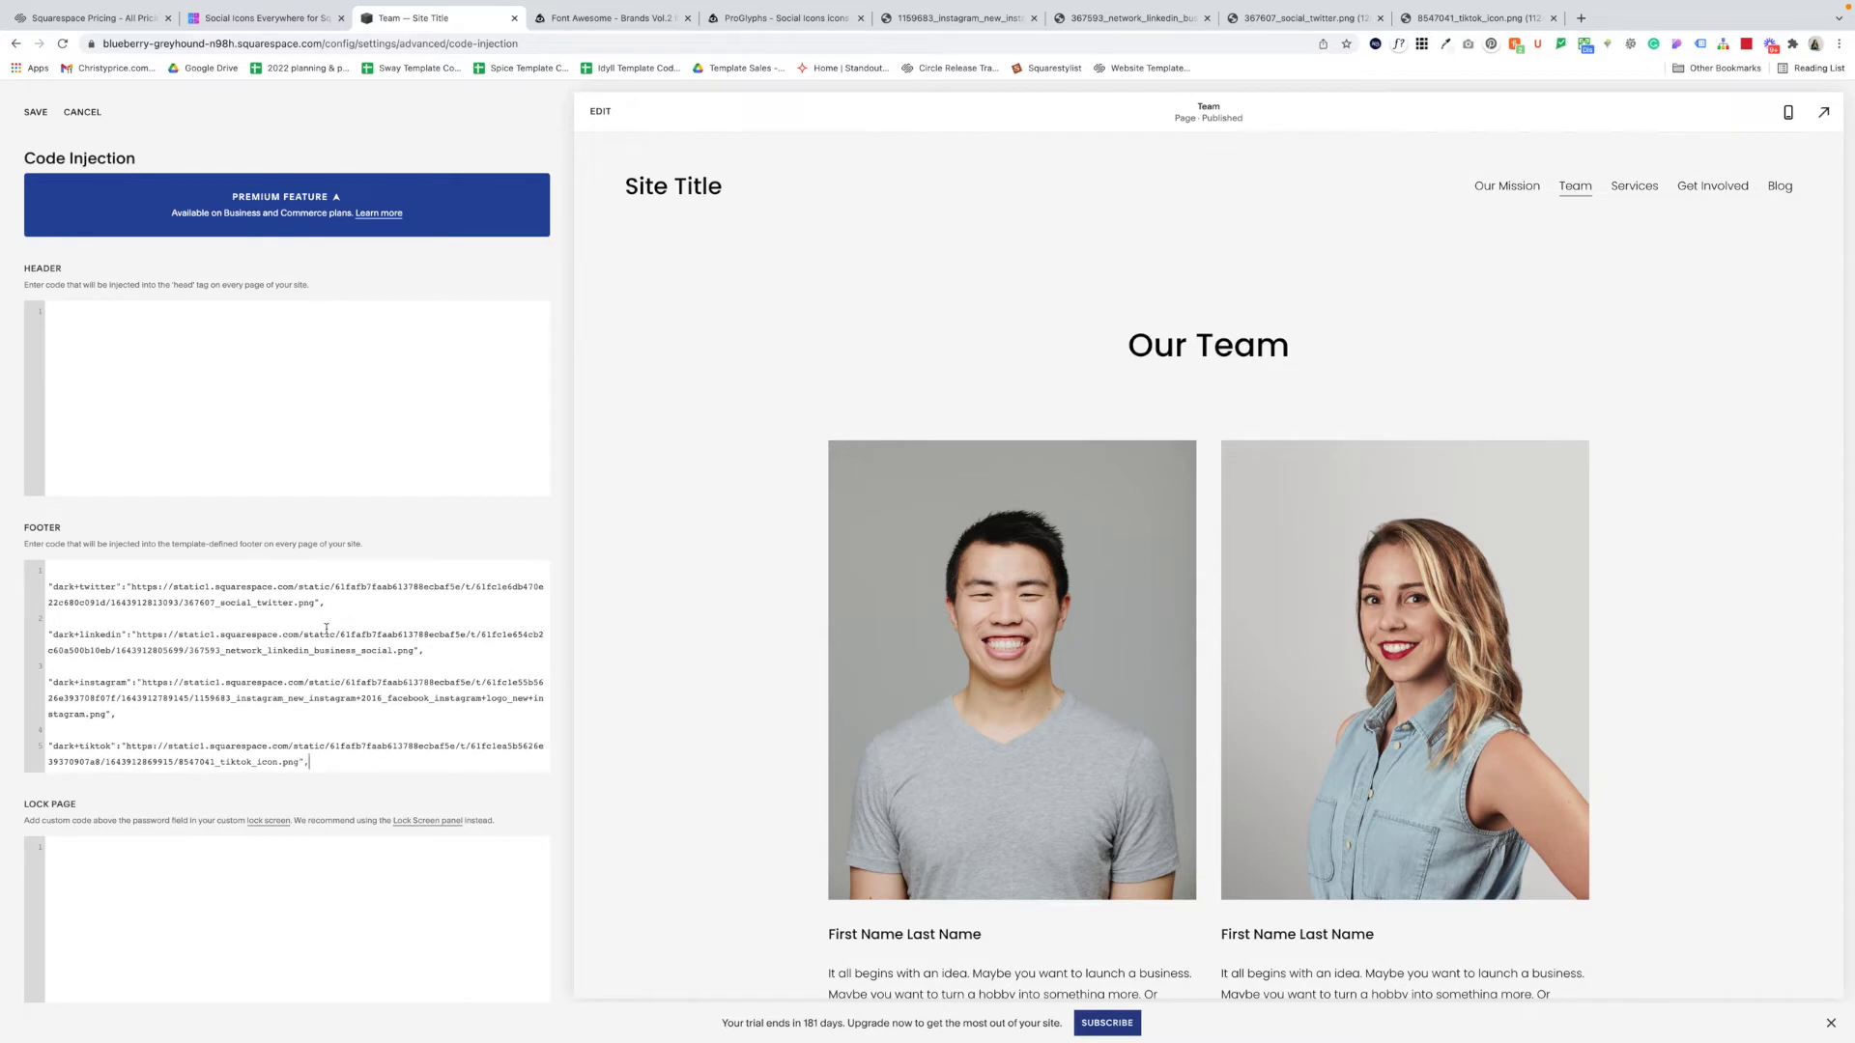
scroll(327, 629, "down", 1)
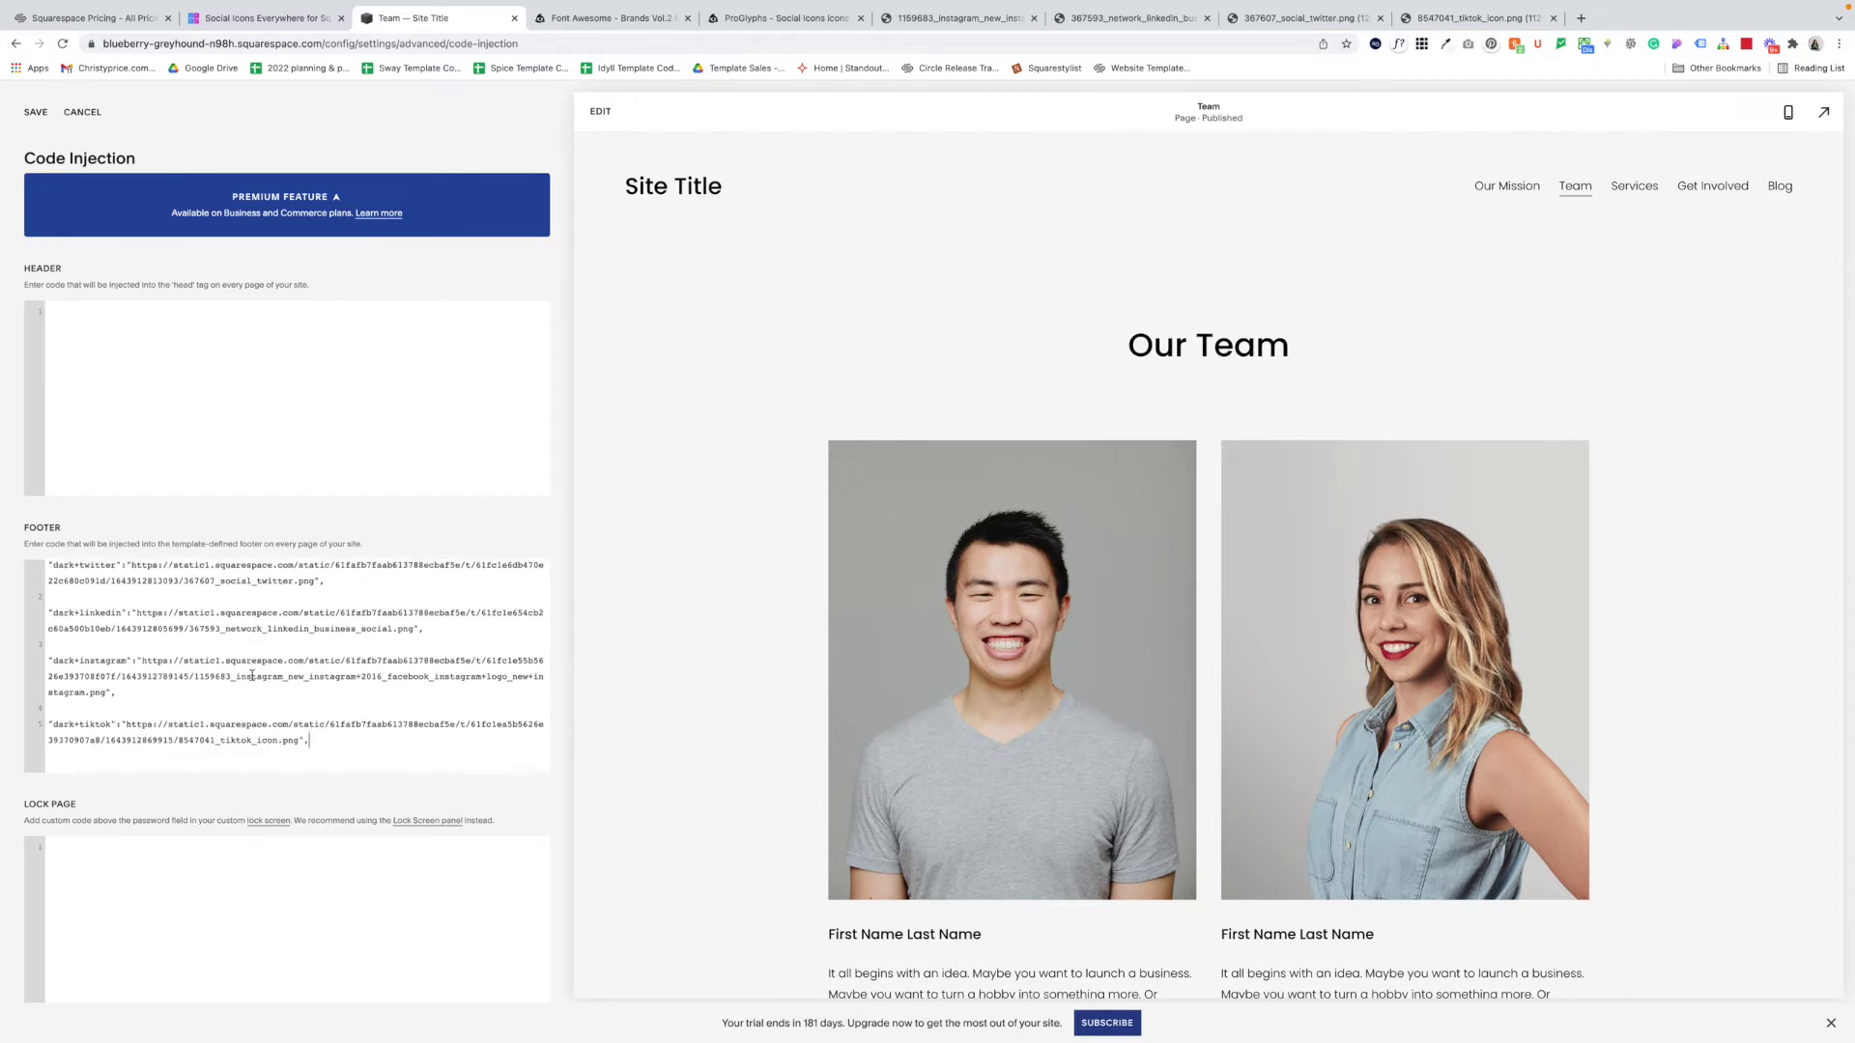
scroll(252, 685, "up", 1)
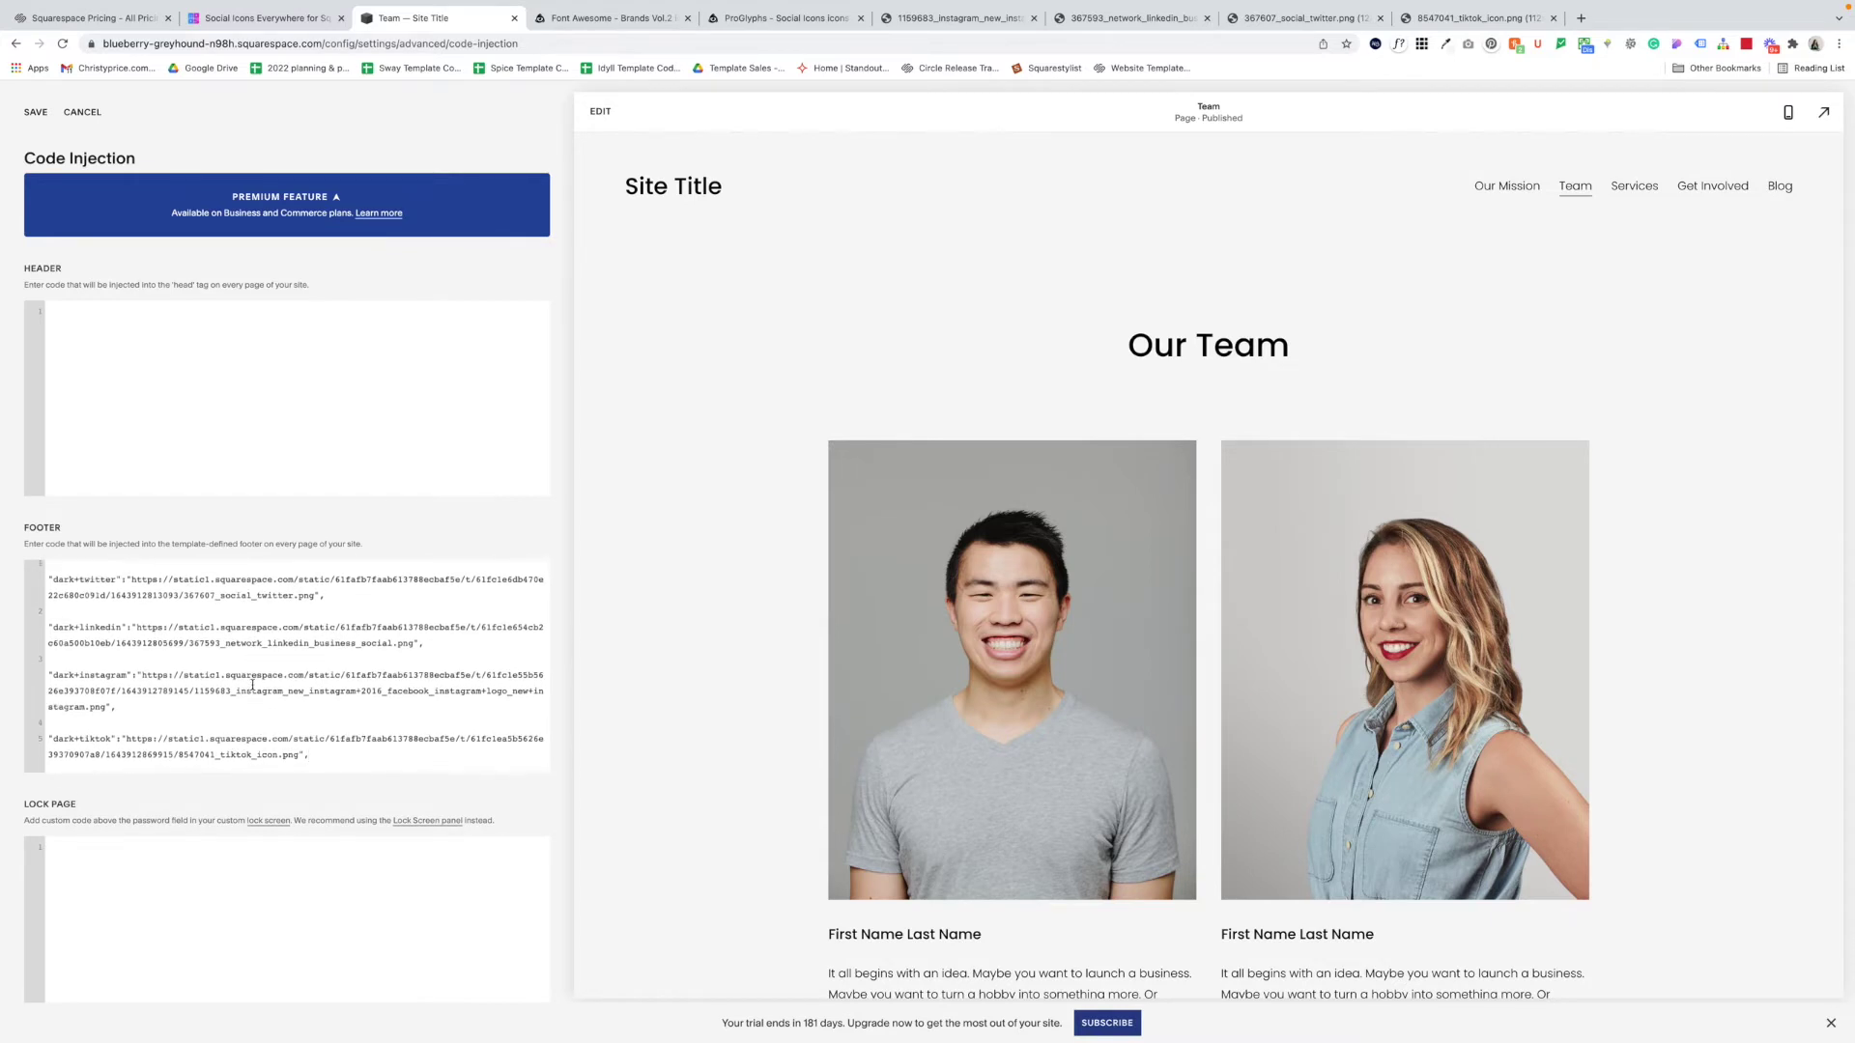
left_click(35, 114)
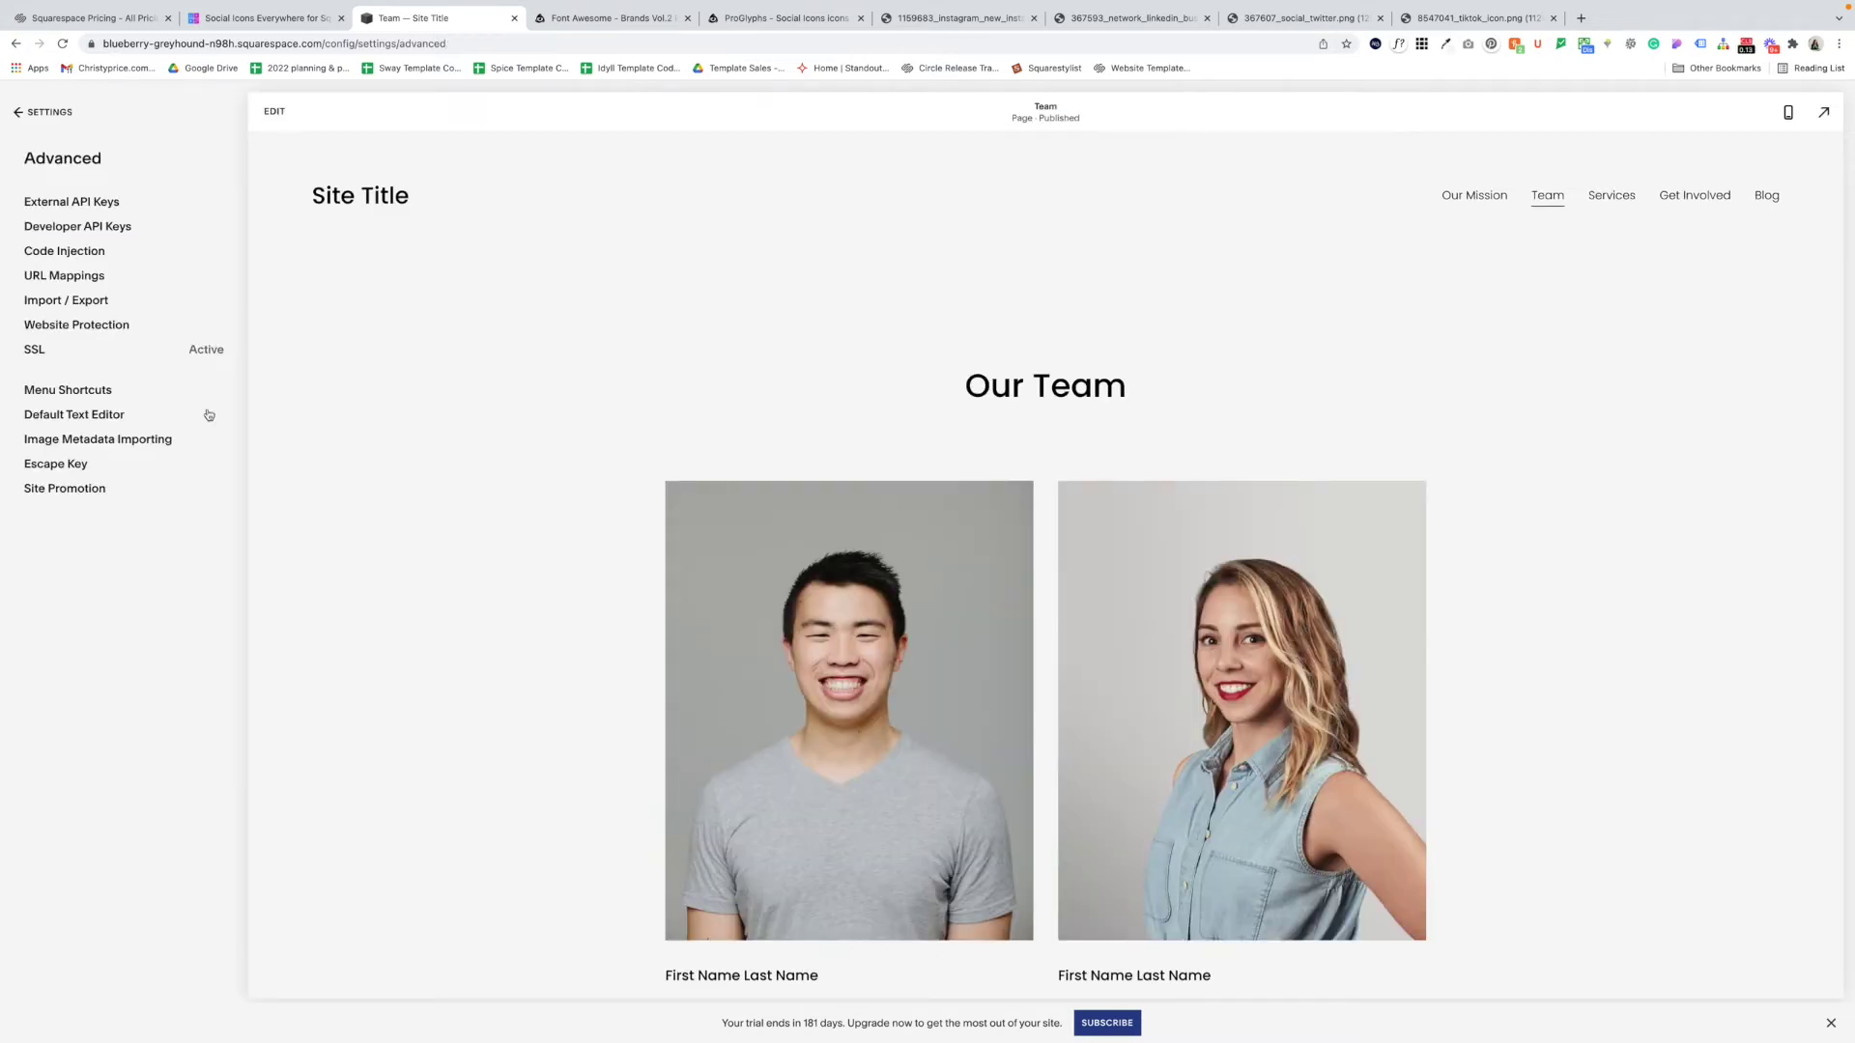
Step: Open the Team page editor, check the first member's image design options, and start editing their bio
scroll(730, 489, "down", 3)
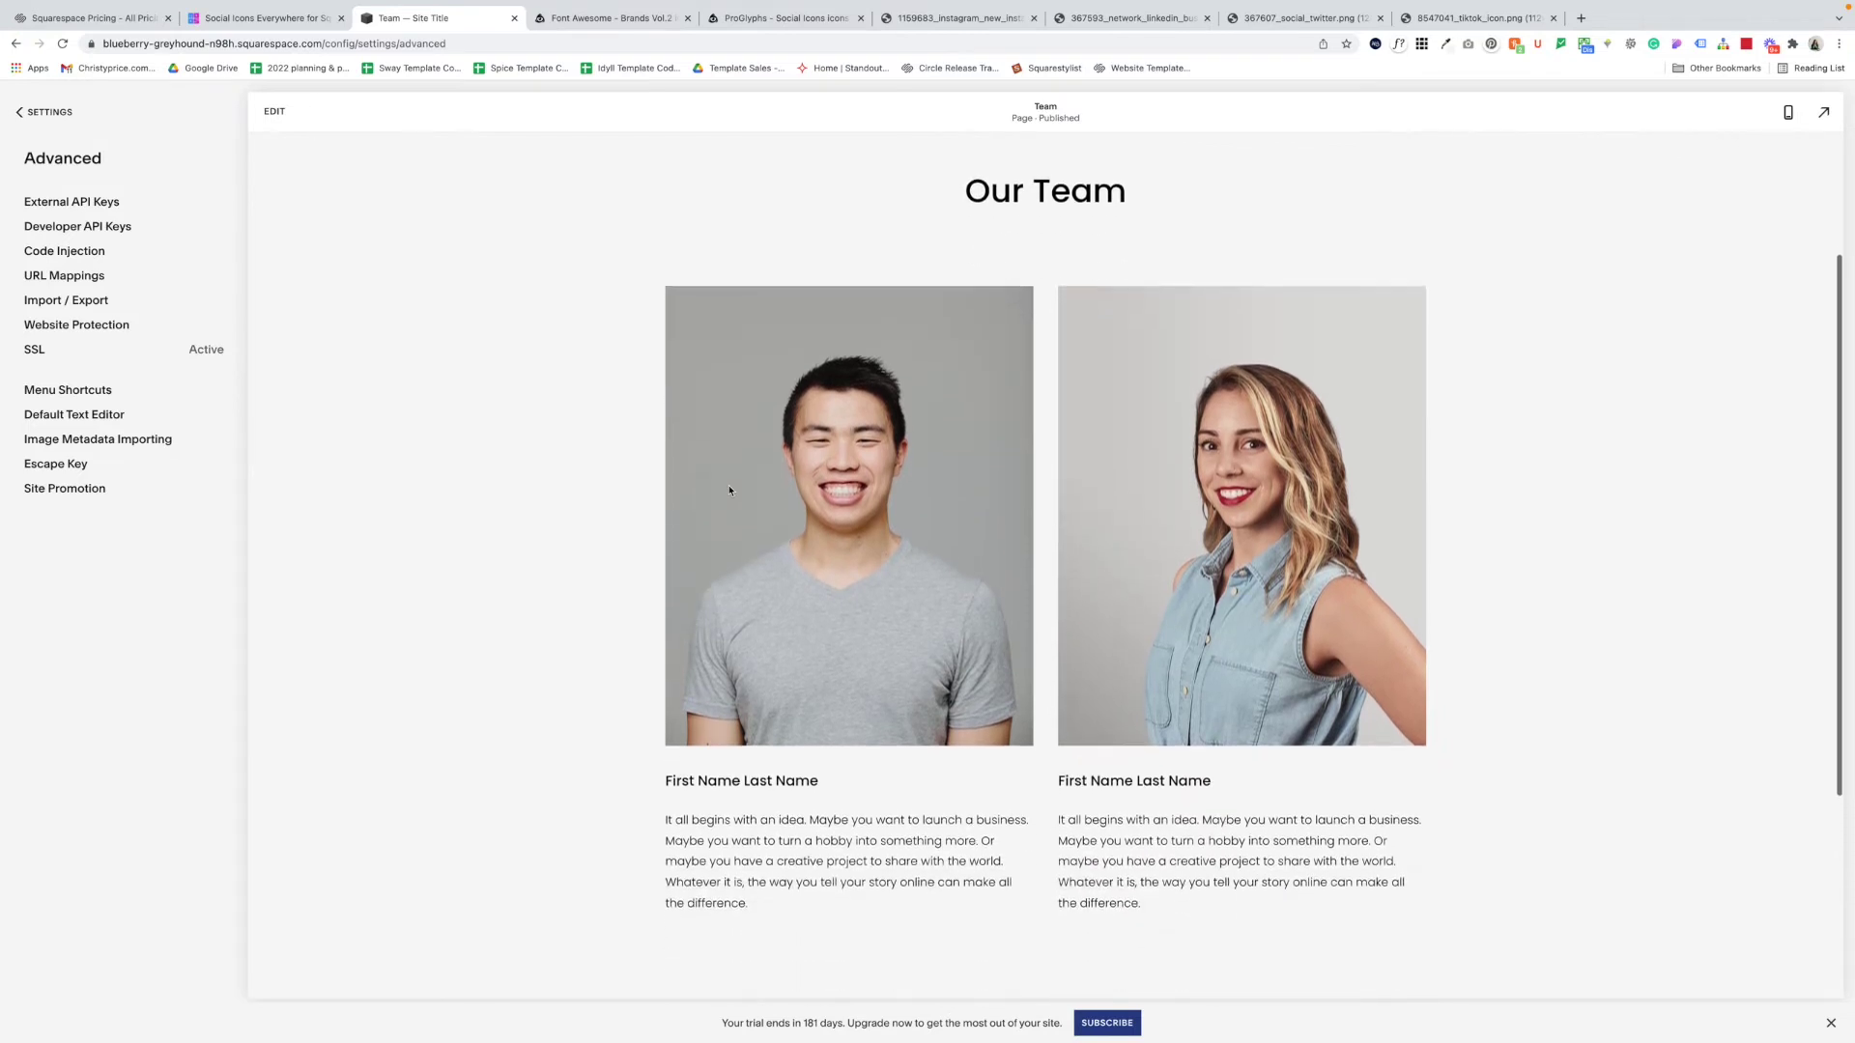
left_click(274, 113)
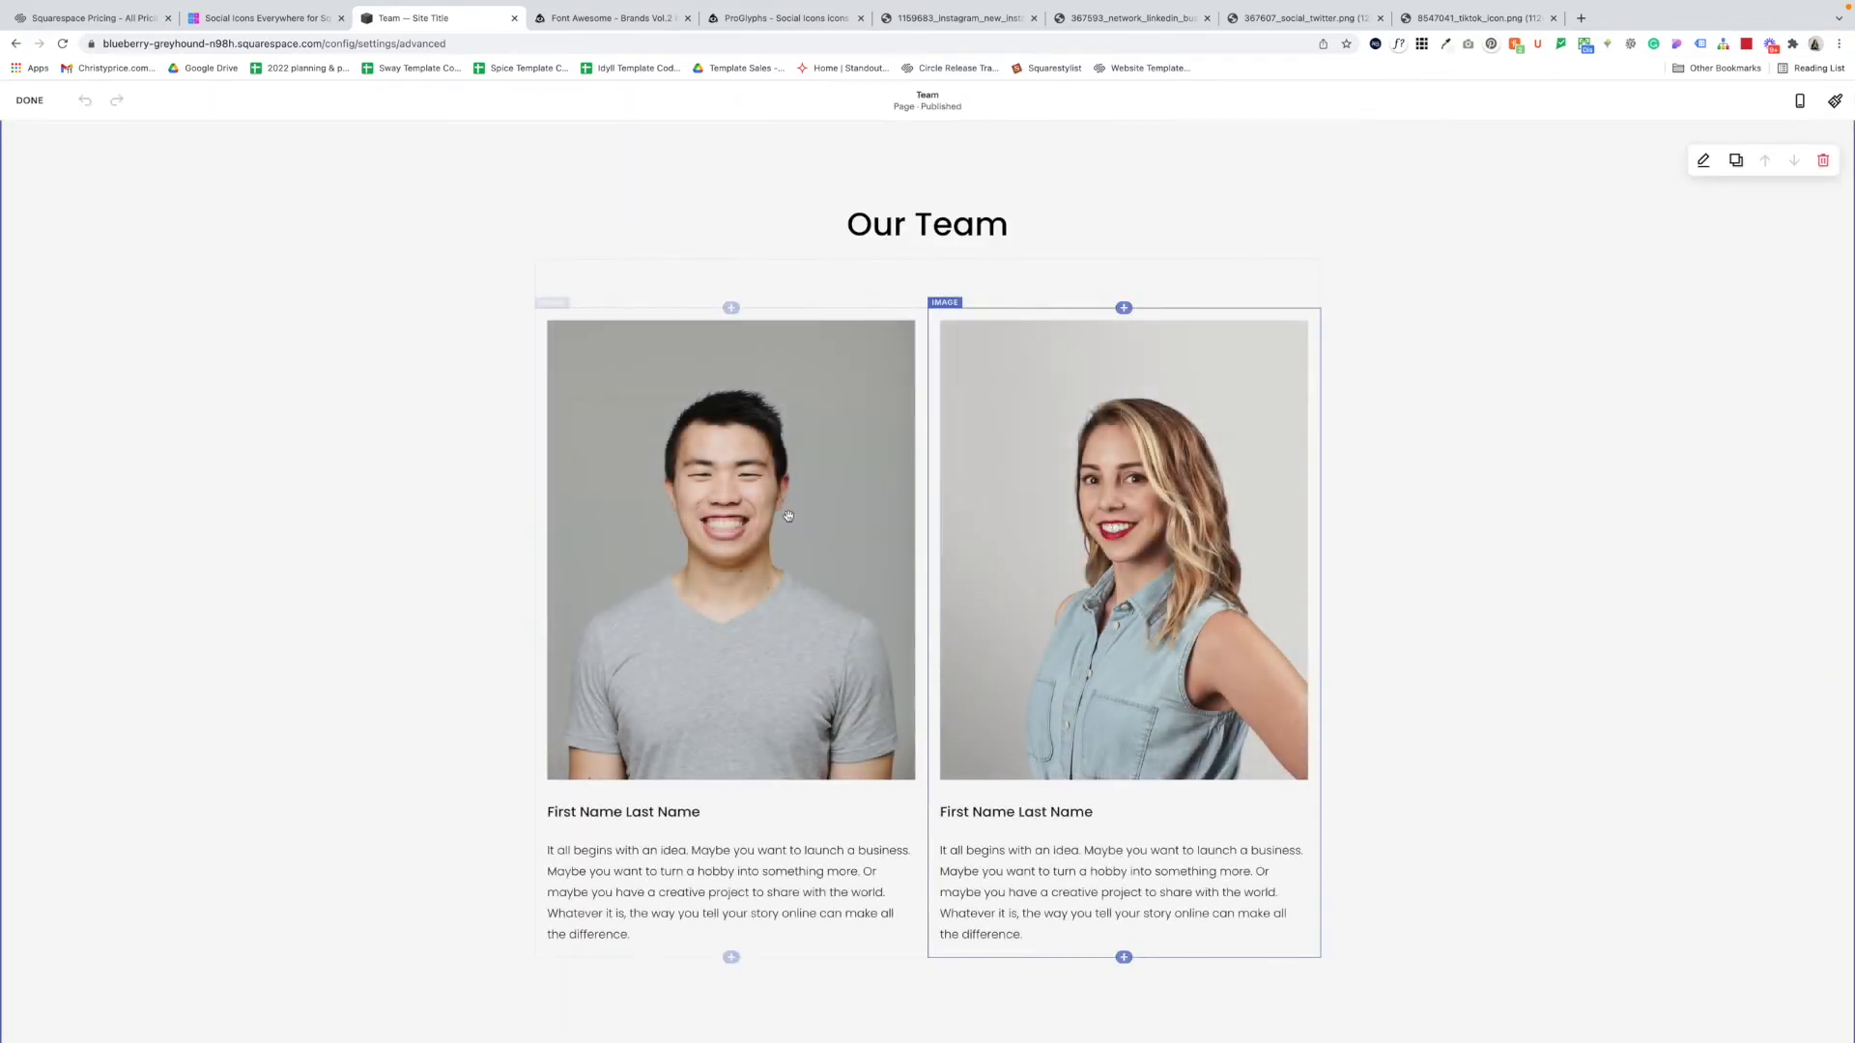
double_click(689, 481)
left_click(1016, 343)
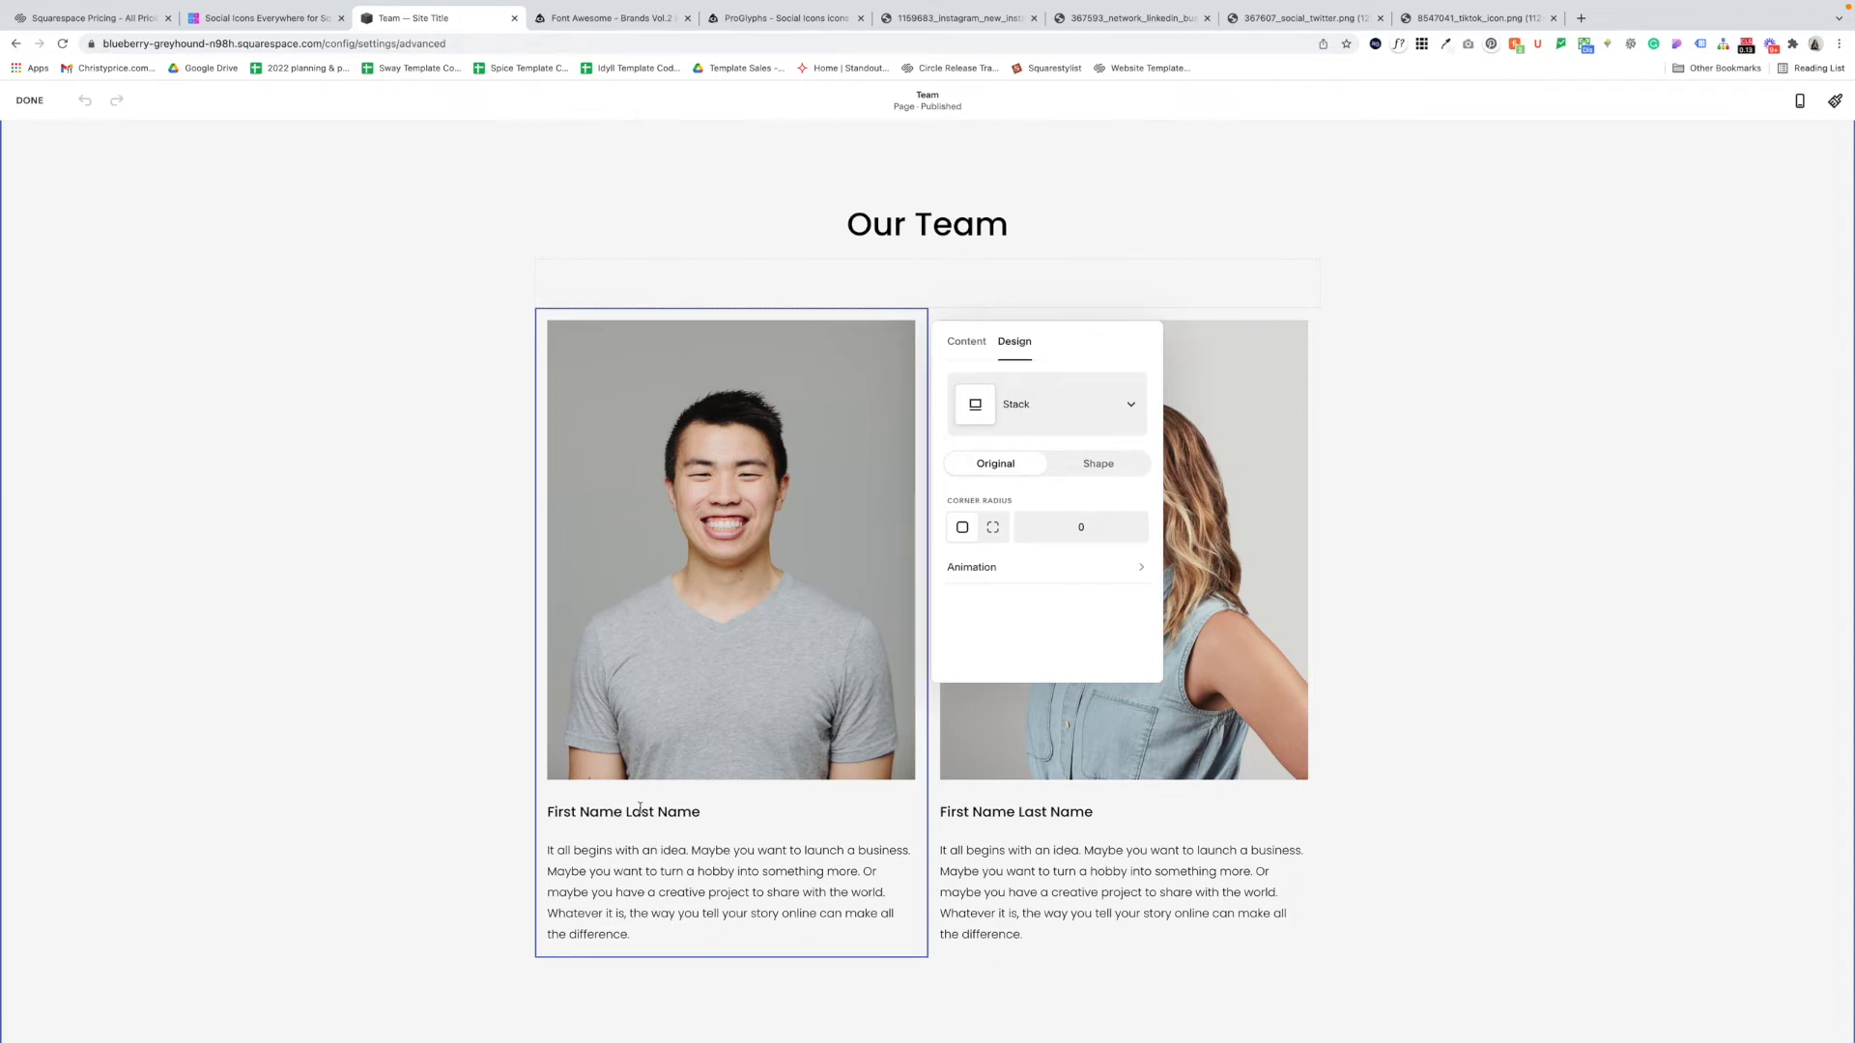
left_click(738, 863)
mouse_move(652, 612)
left_mouse_down()
mouse_move(1159, 616)
mouse_move(676, 621)
left_mouse_up()
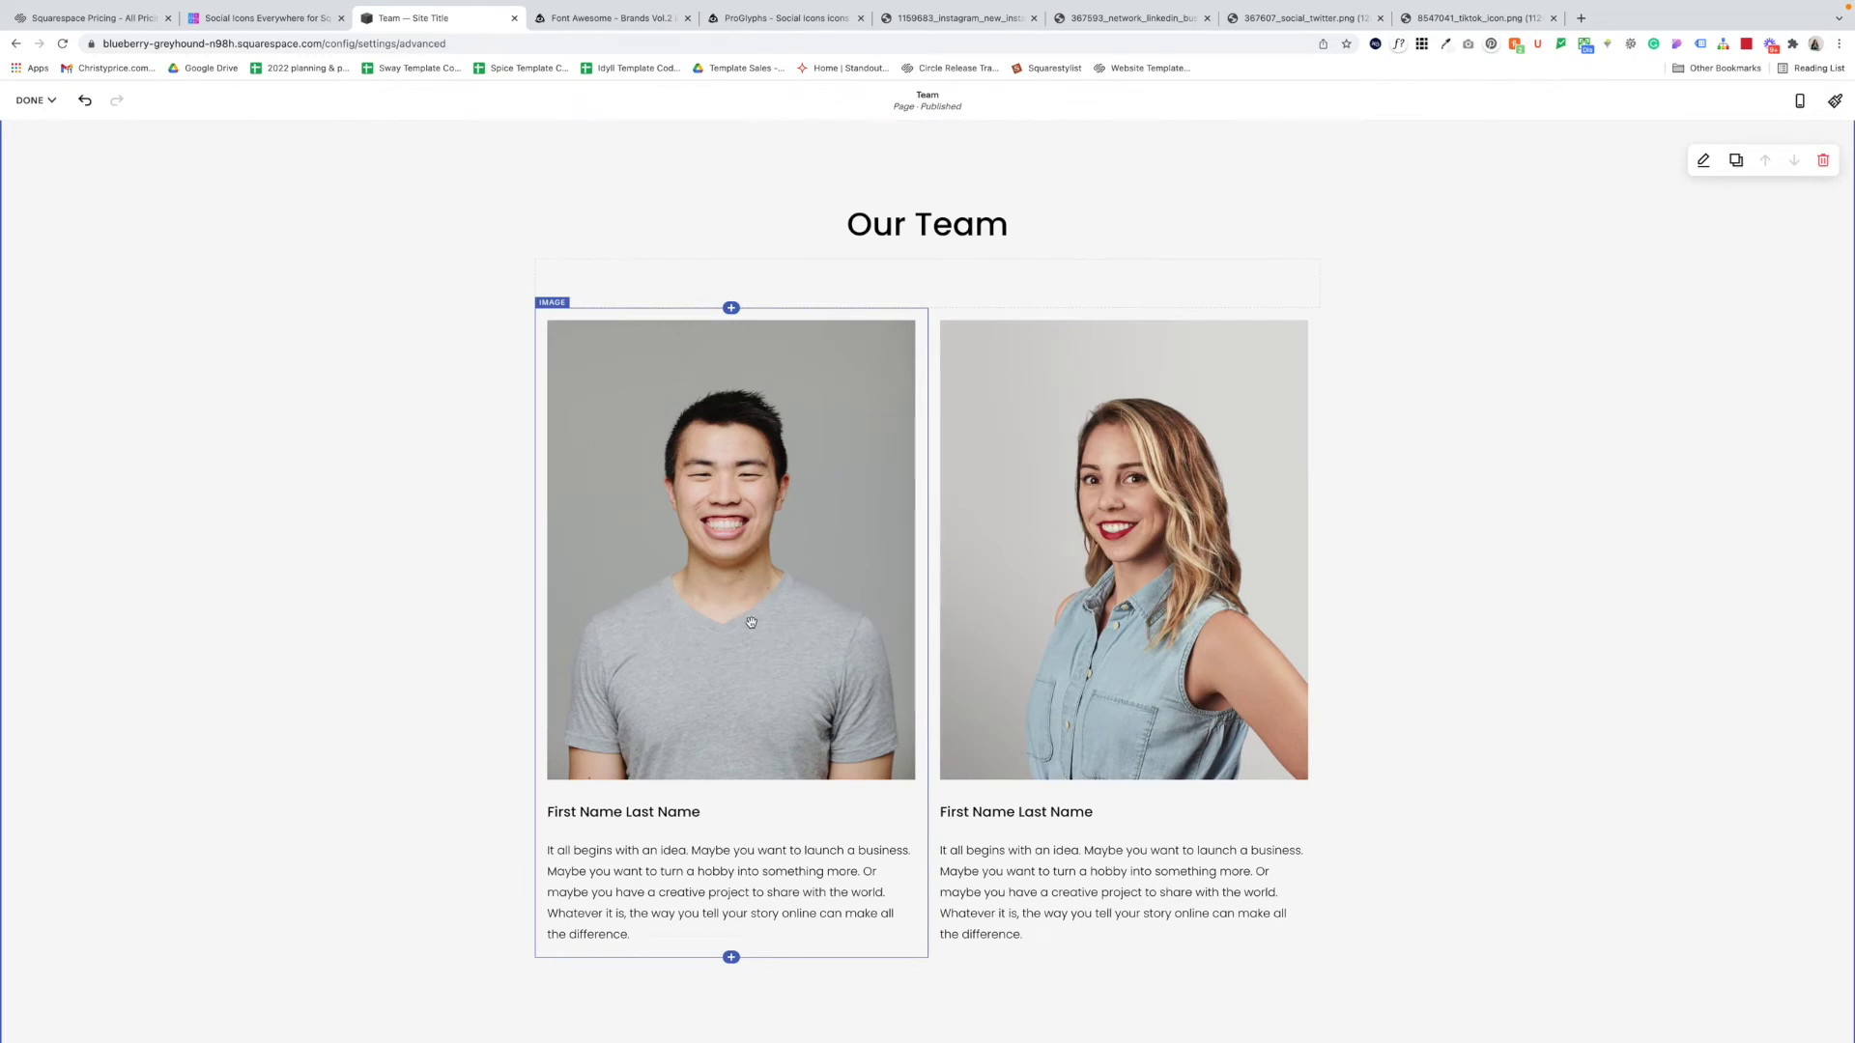
left_click(657, 940)
Step: Type dark+instagram under the first bio and link it to the designer's Instagram page
key("Return")
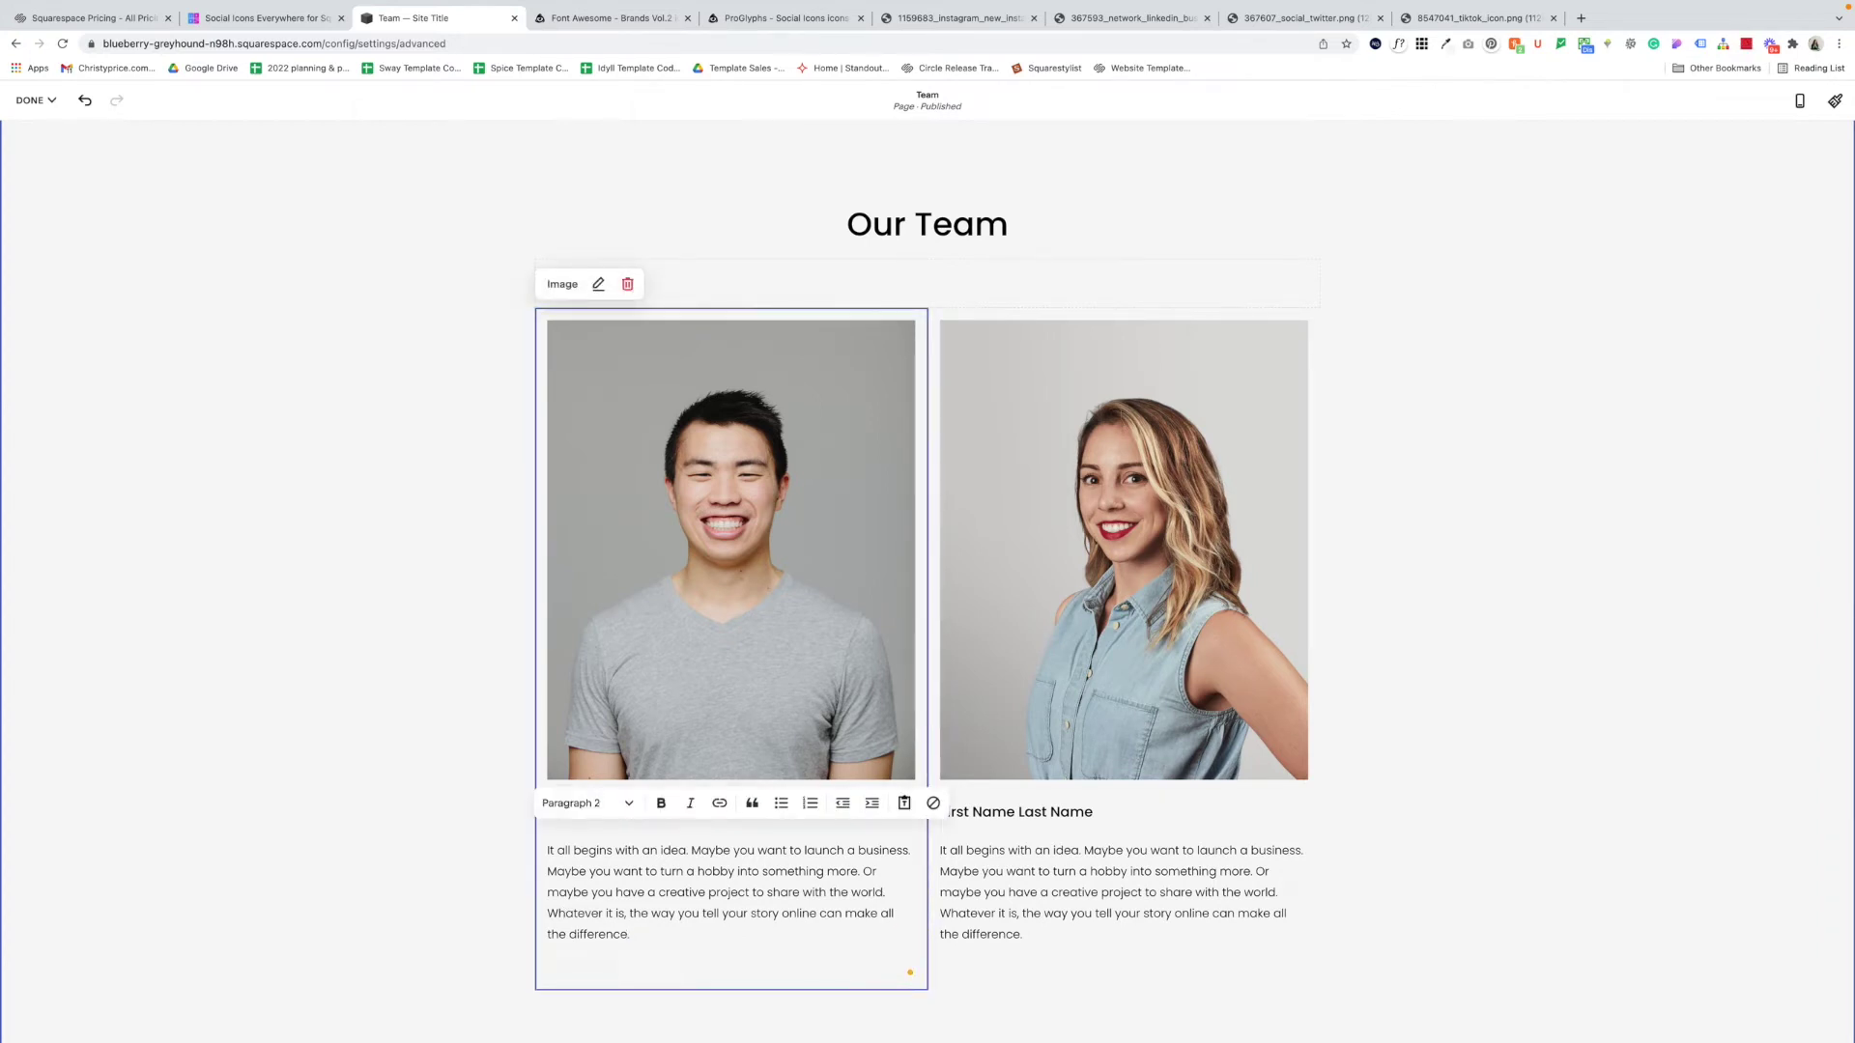
type("dark+instagram")
left_click_drag(546, 966, 642, 966)
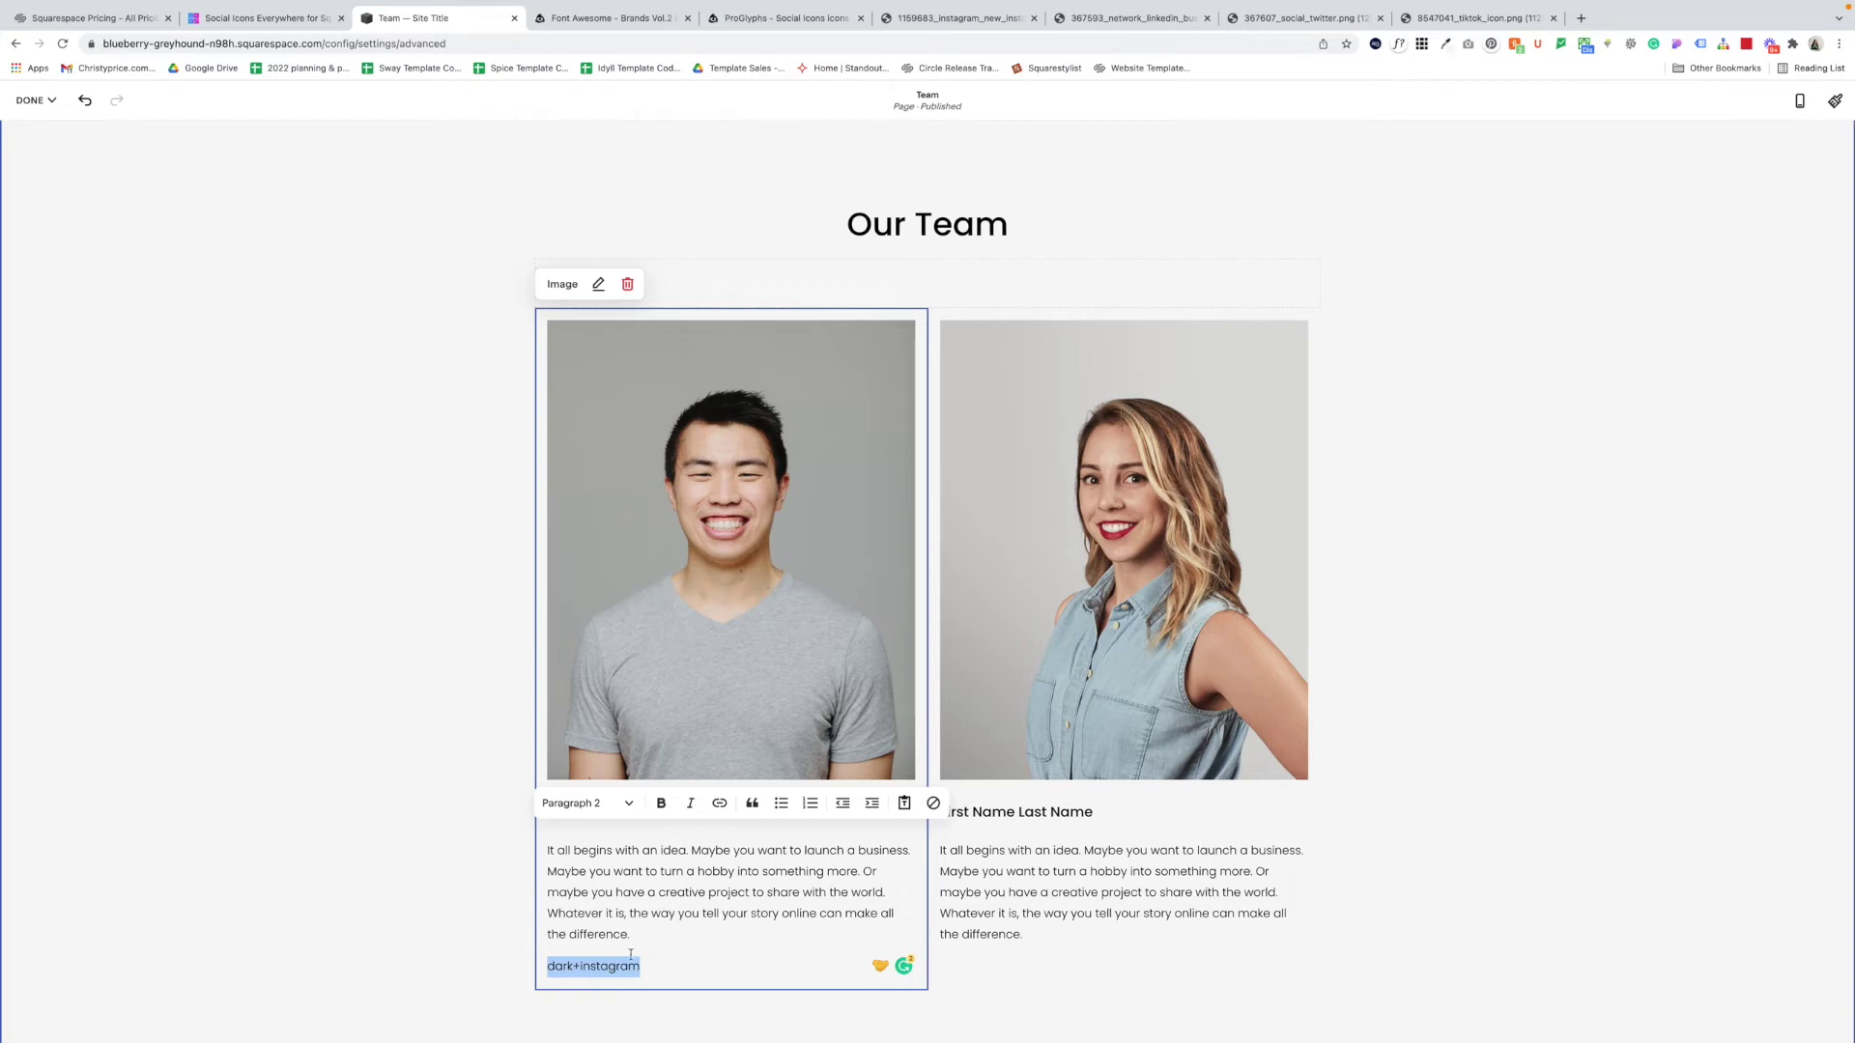
left_click(719, 802)
left_click(686, 873)
type("h")
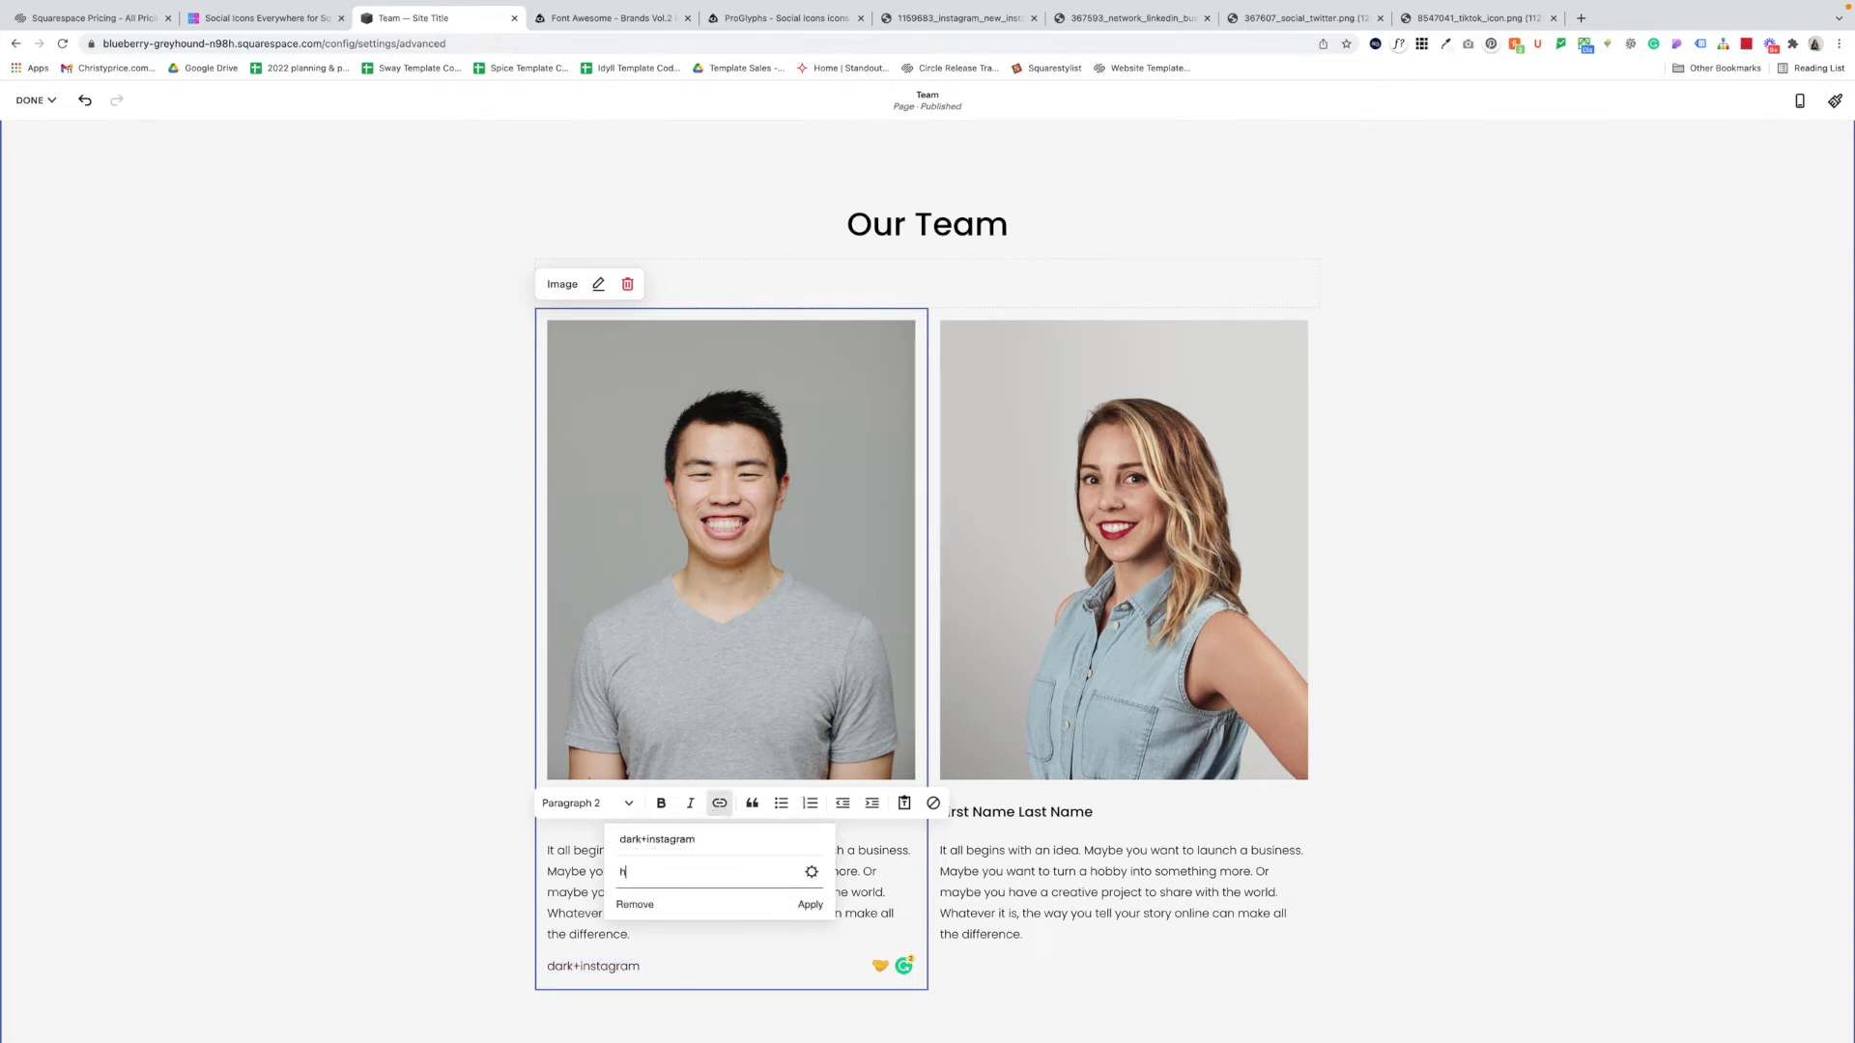
type("ttps://ch")
key("BackSpace")
key("BackSpace")
type("instagram.com/christypricewebdesign")
Step: Make the Instagram link open in a new window, apply it, then type dark+linkedin
left_click(811, 871)
left_click(1202, 527)
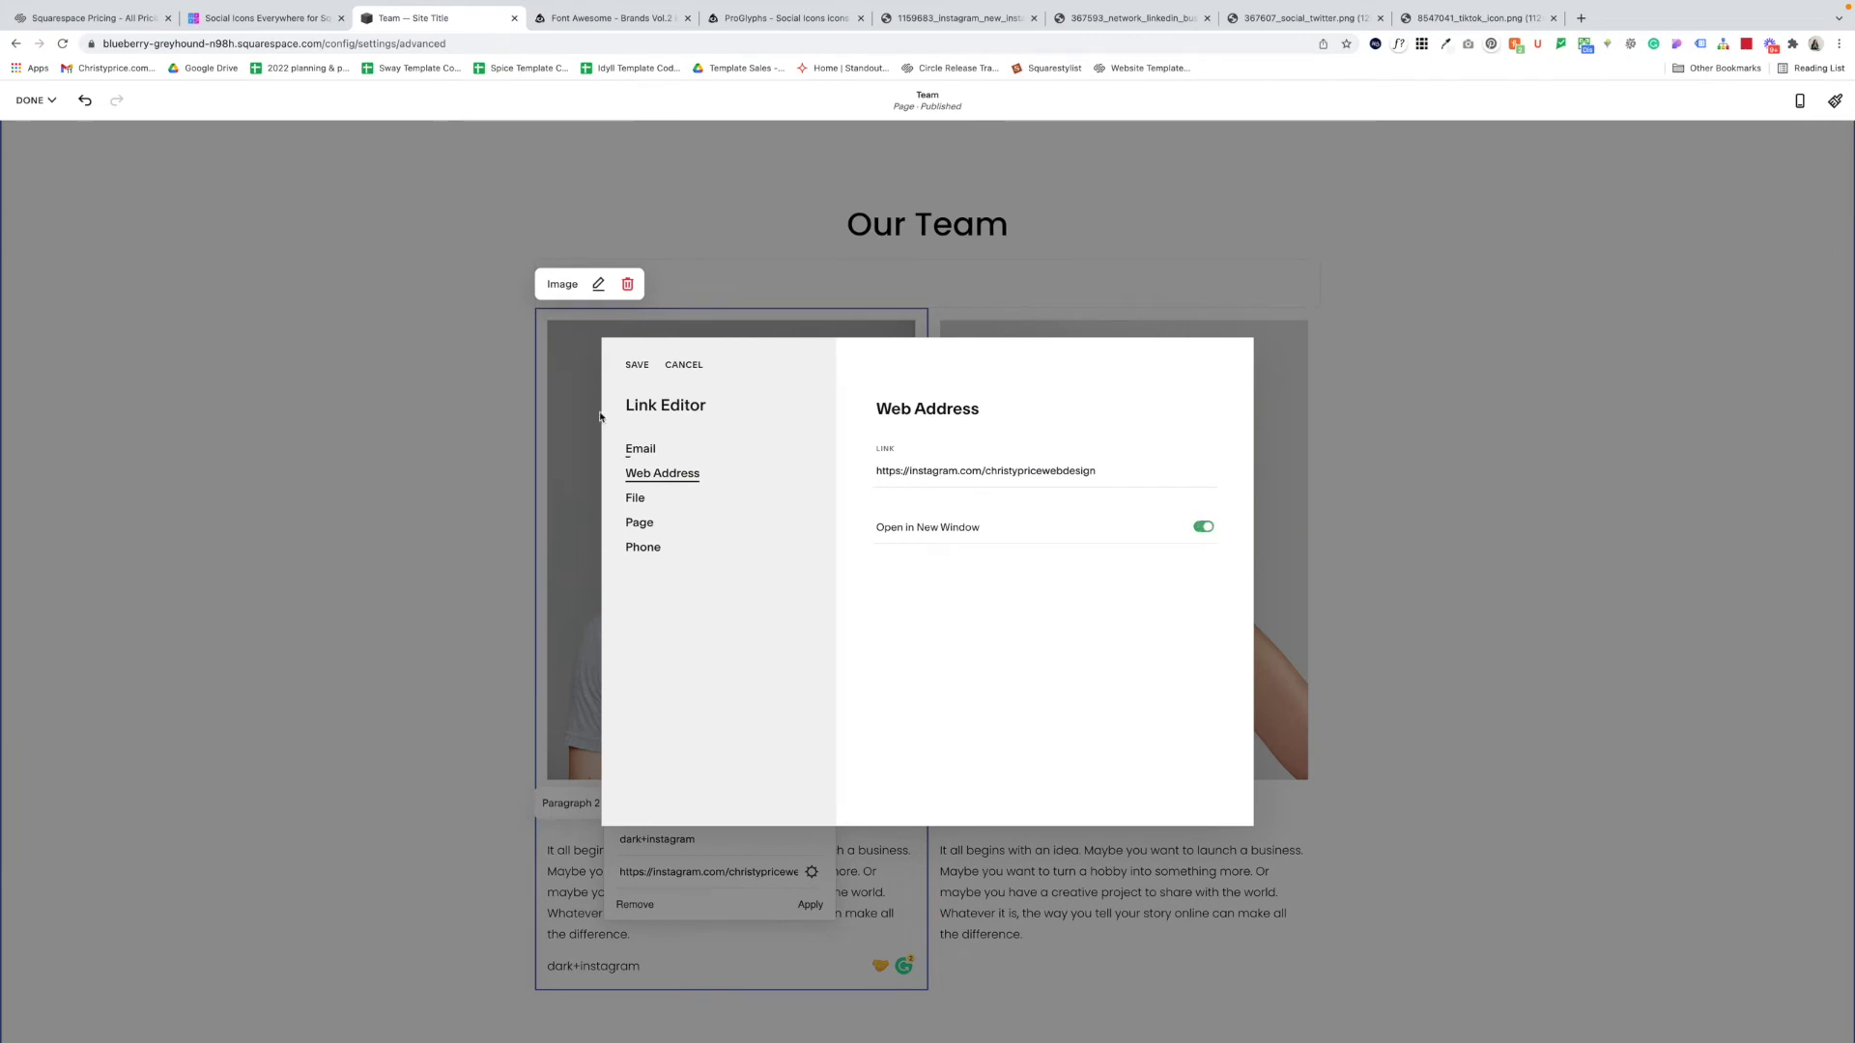
left_click(639, 365)
left_click(810, 905)
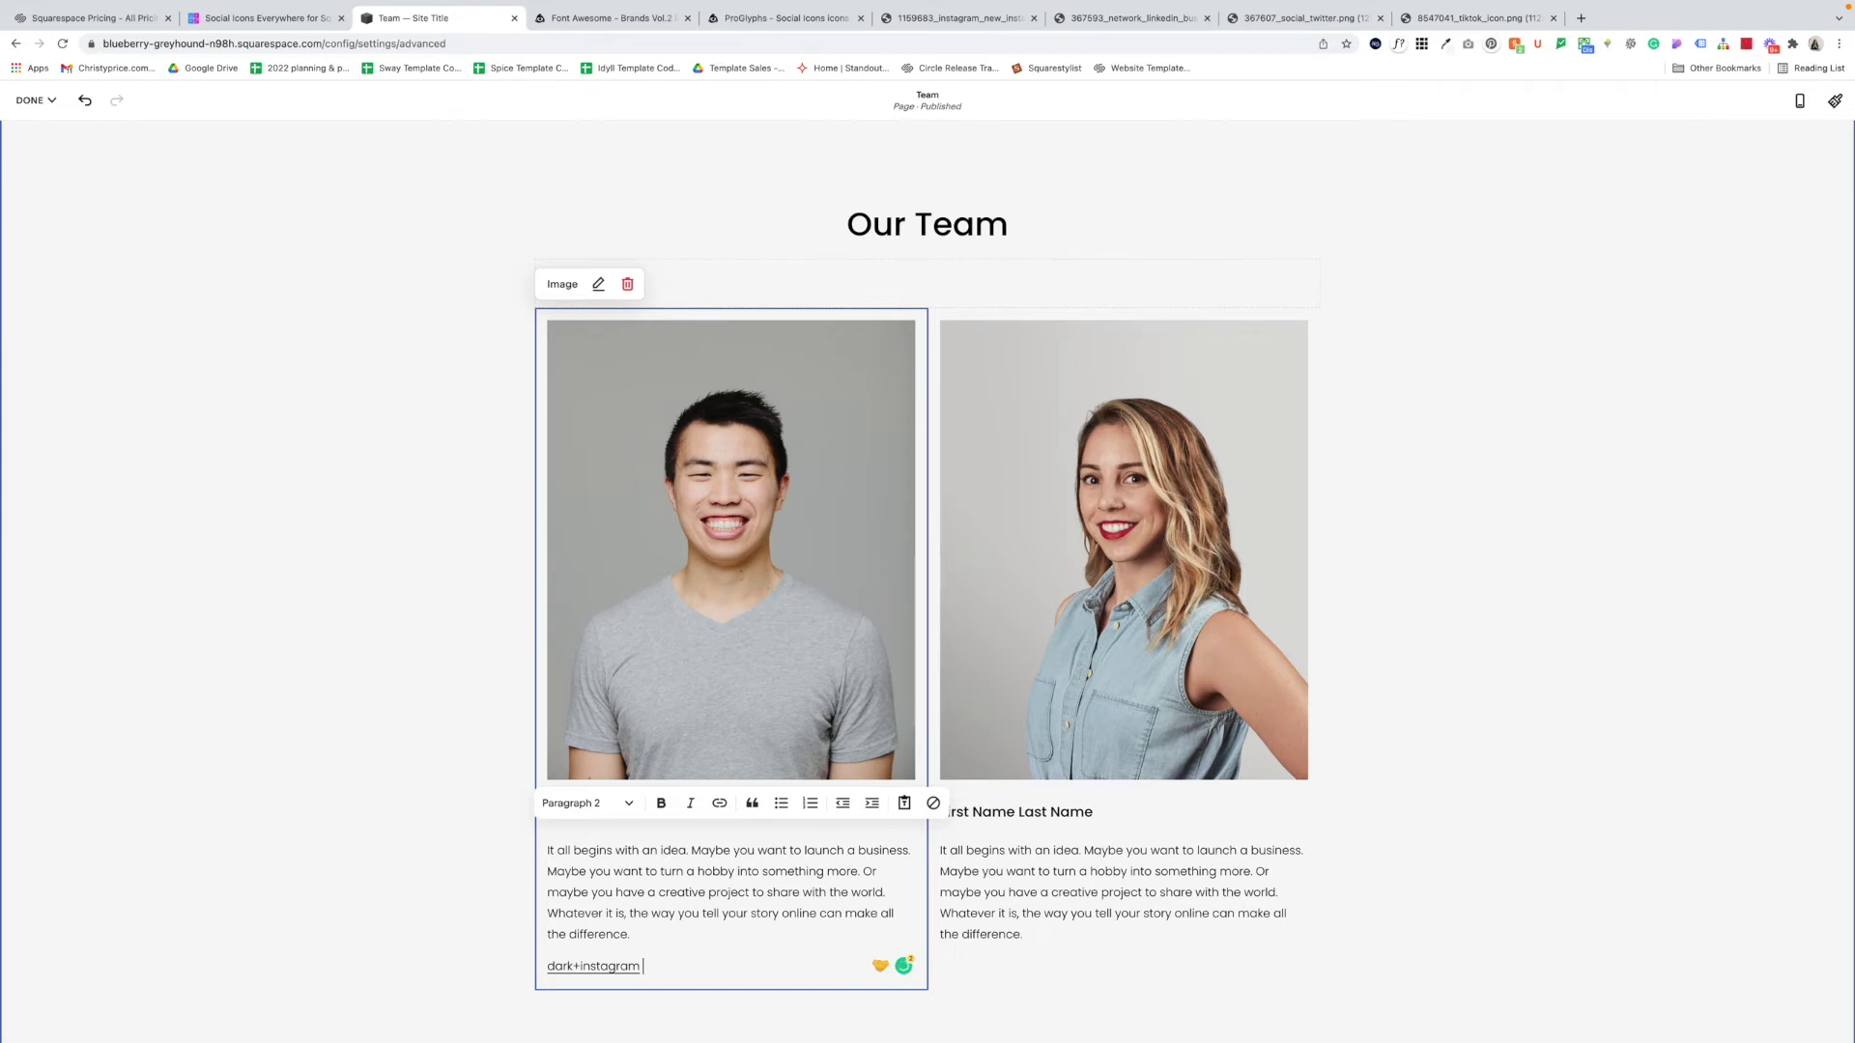
type("dark+linkedin")
Step: Link the dark+linkedin text to linkedin.com and review its link settings
left_click_drag(644, 968, 720, 967)
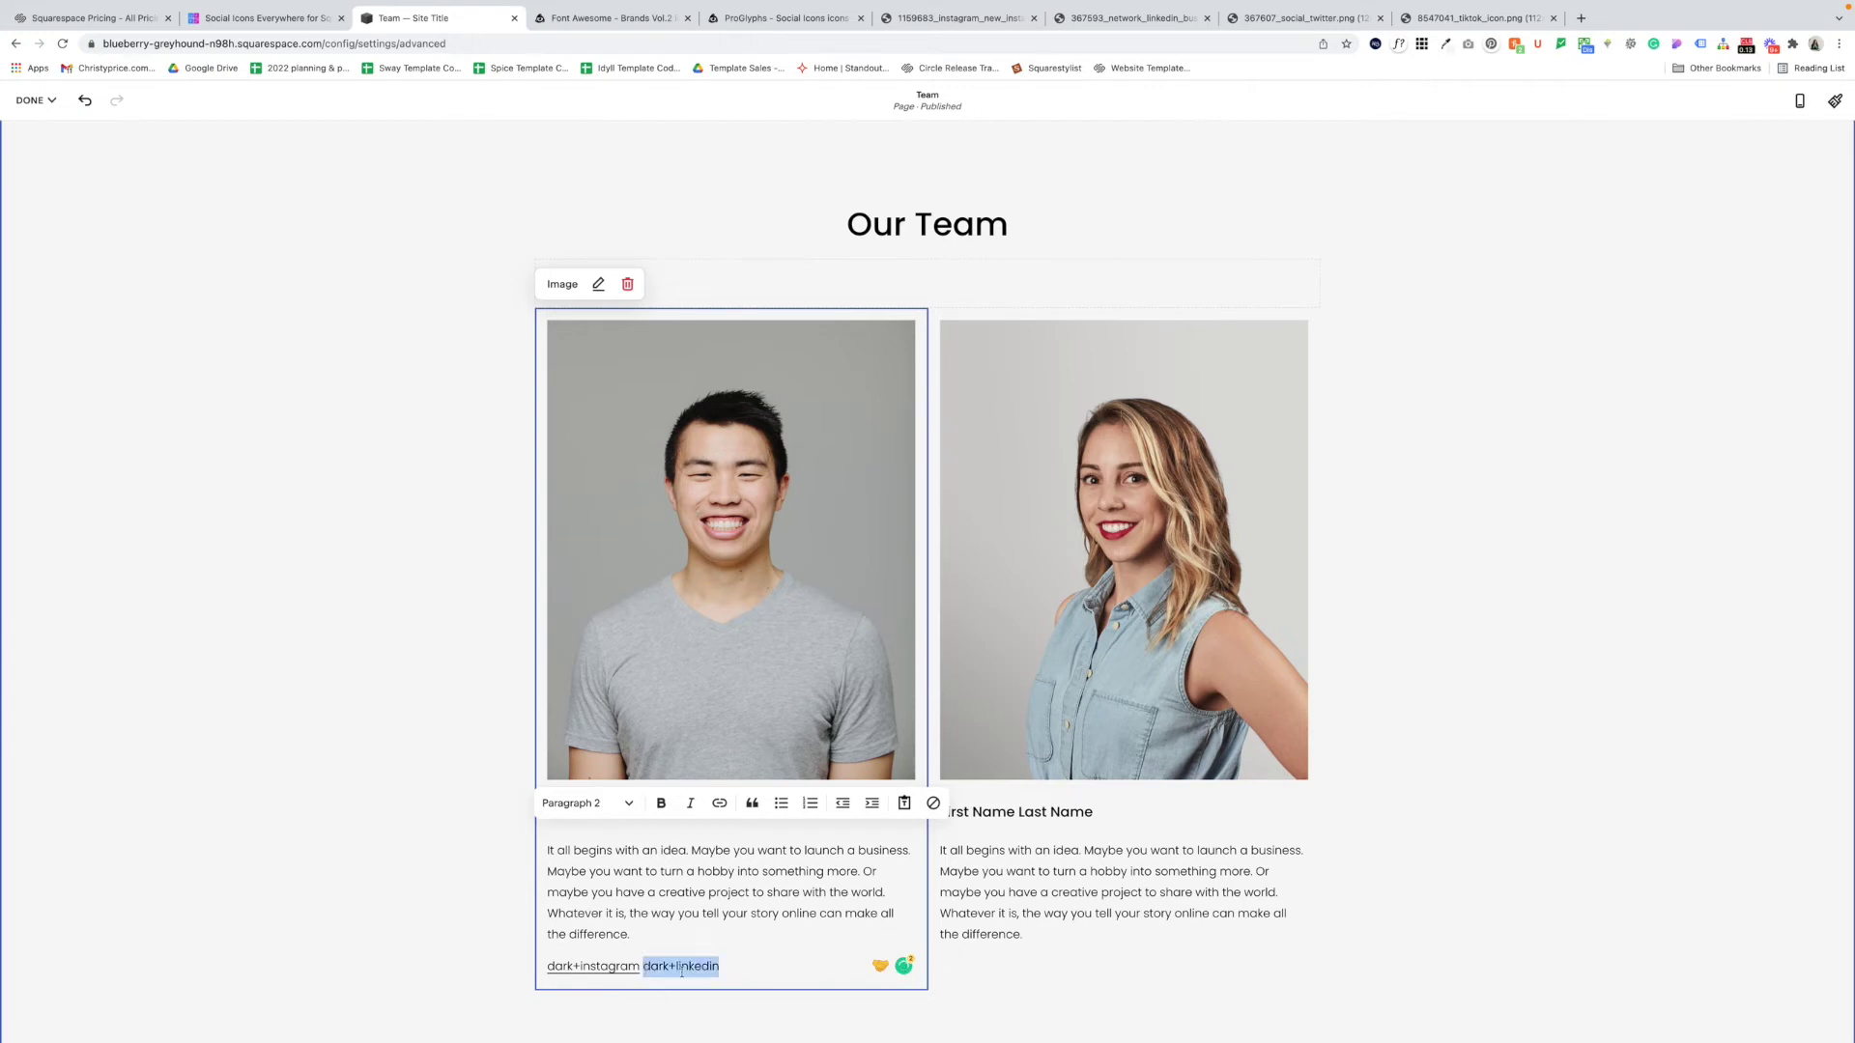
left_click(723, 803)
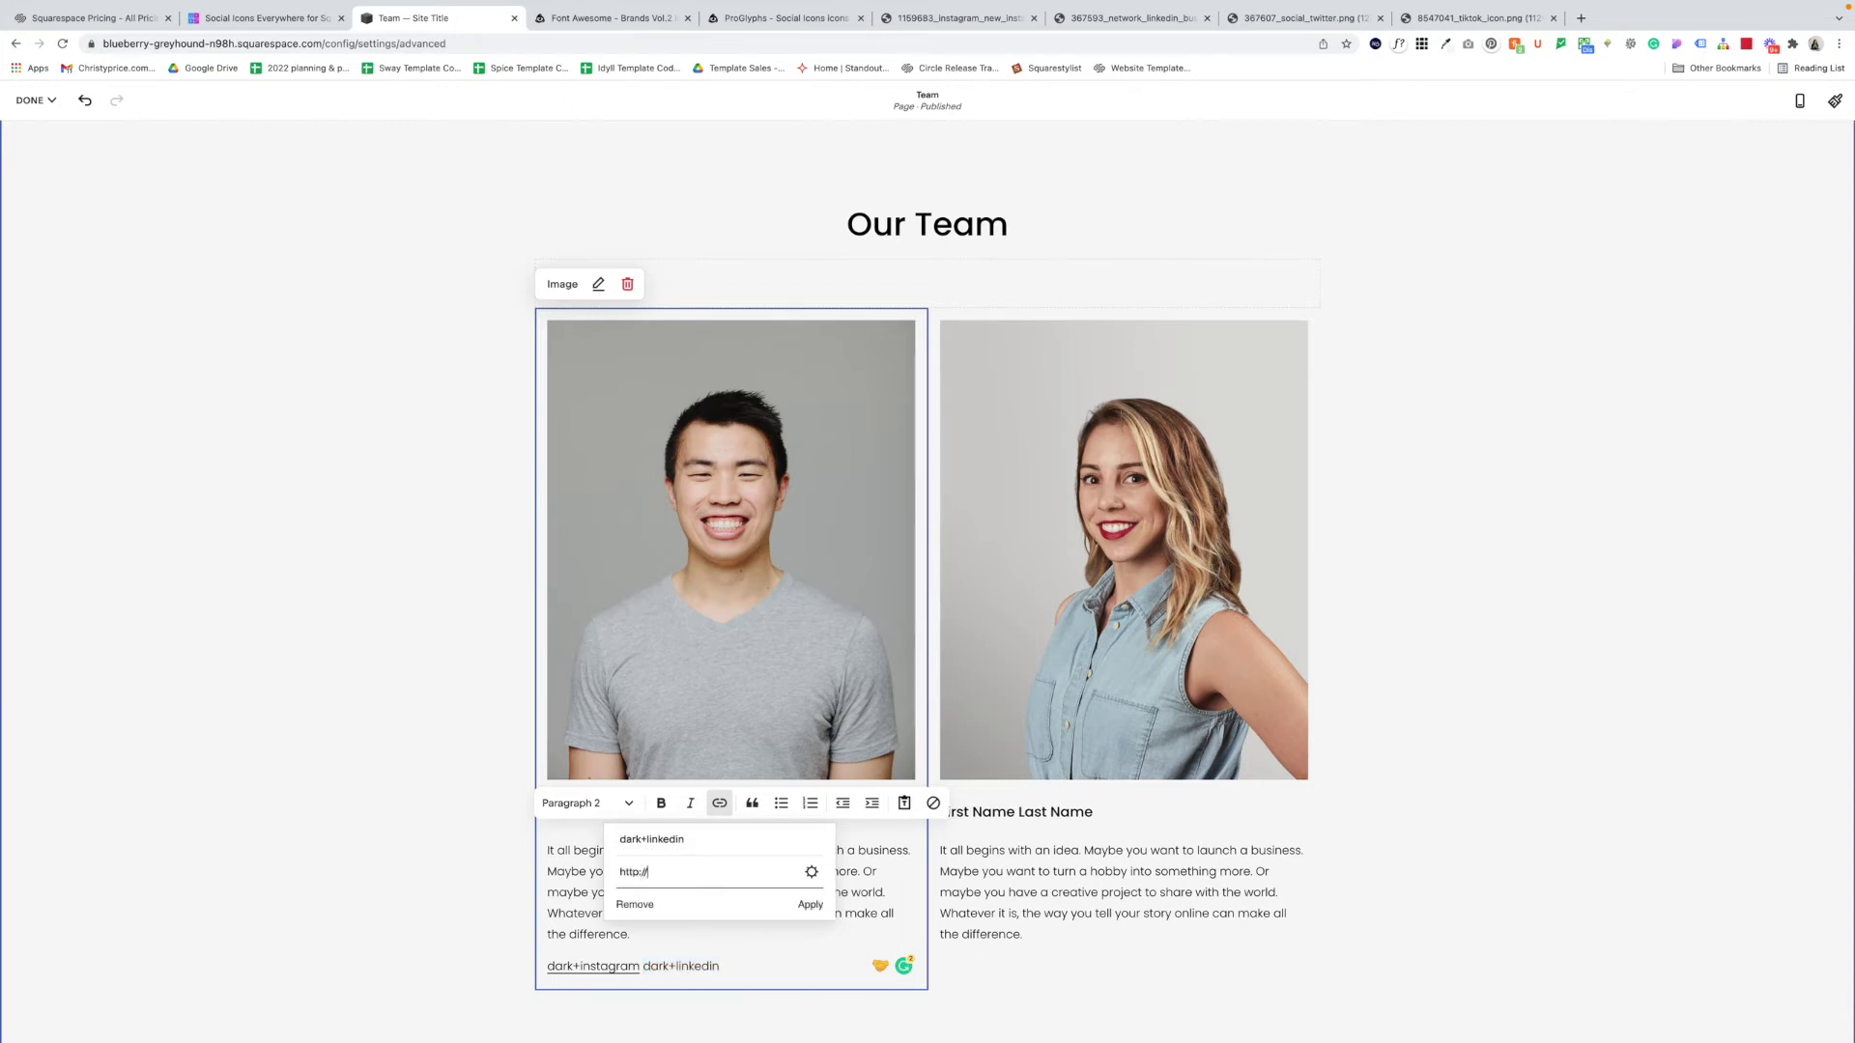
type("nked.c")
type(".com")
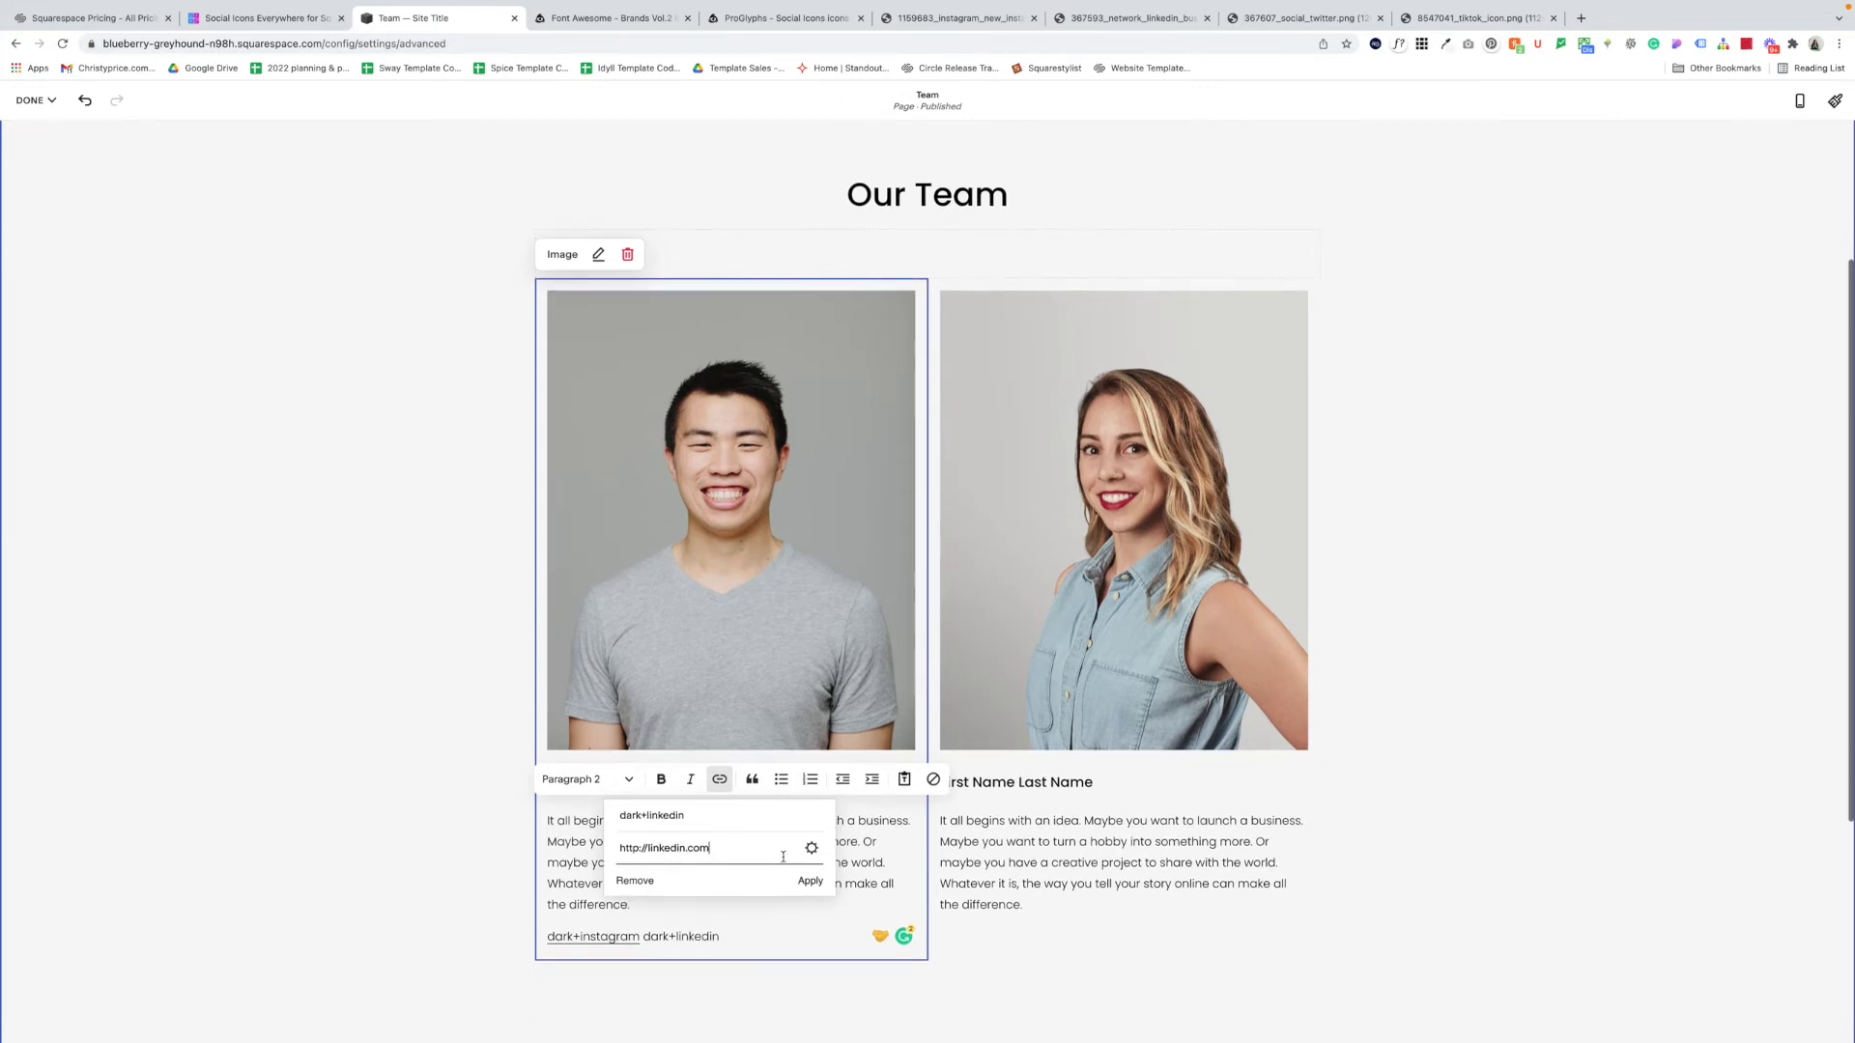
left_click(811, 864)
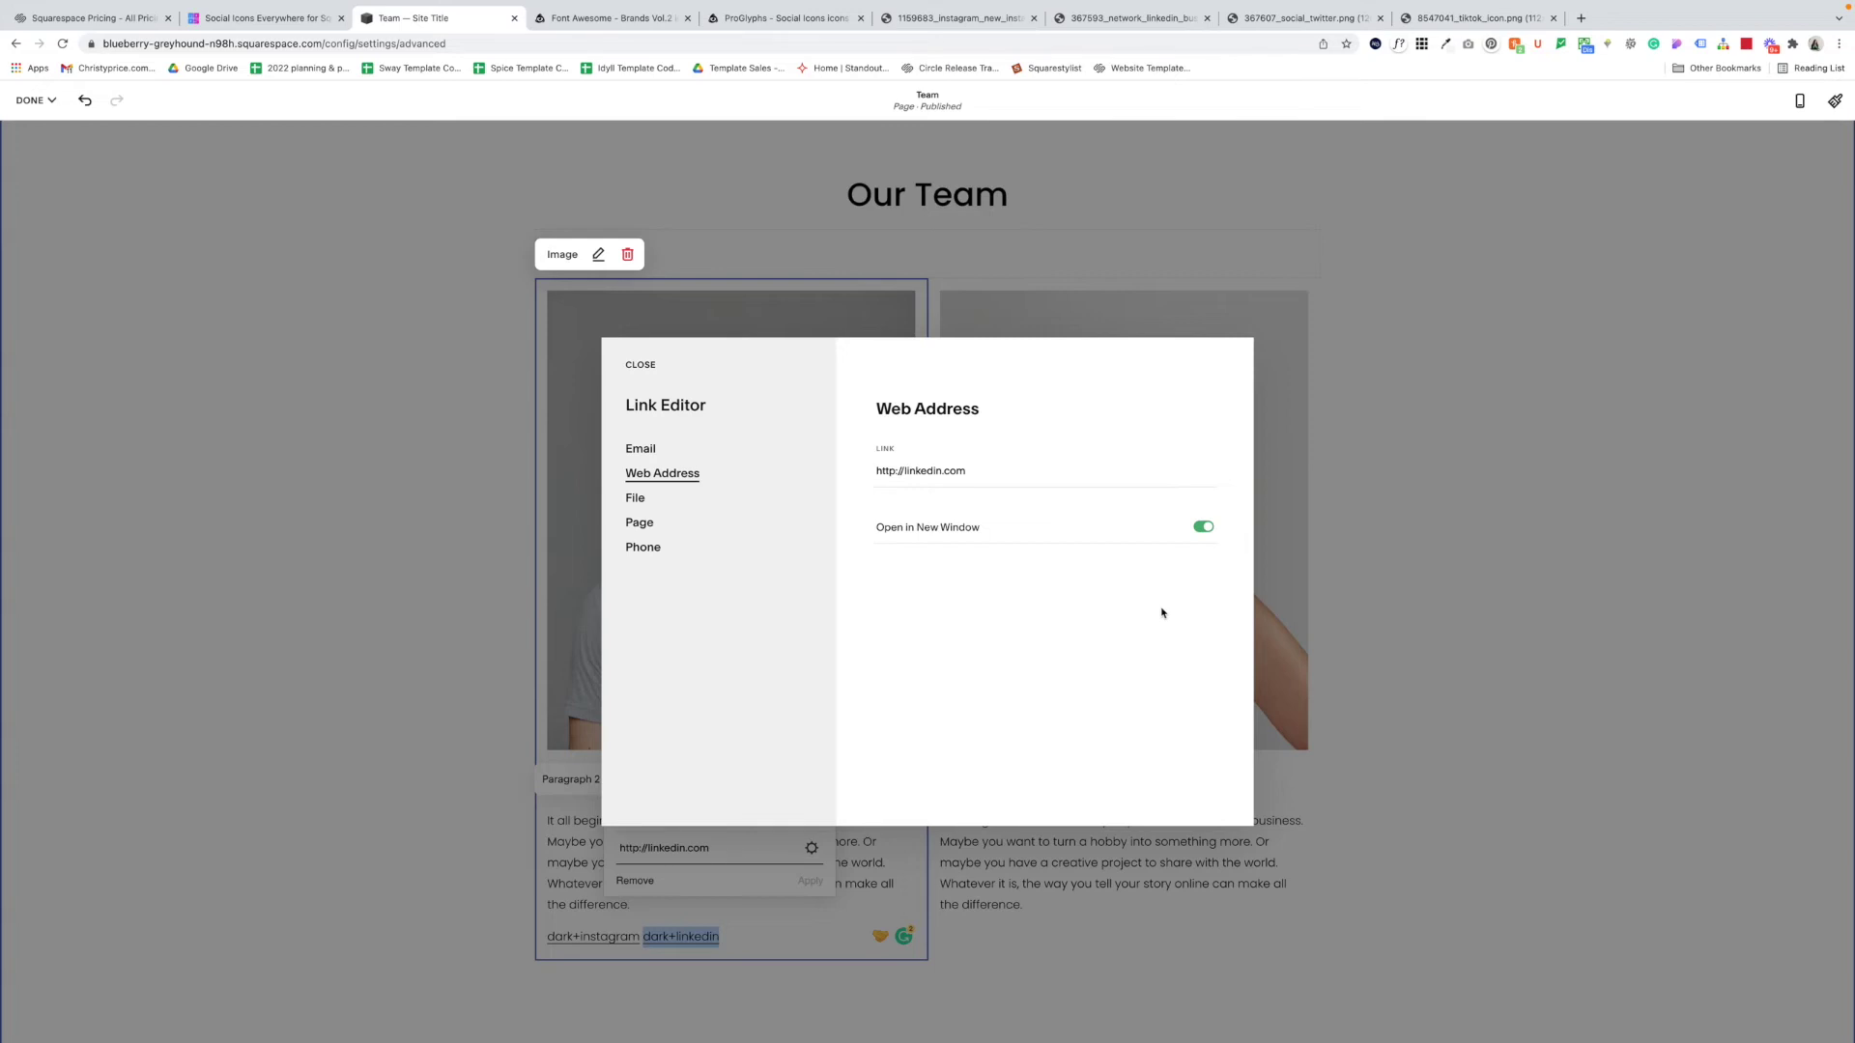
left_click(640, 365)
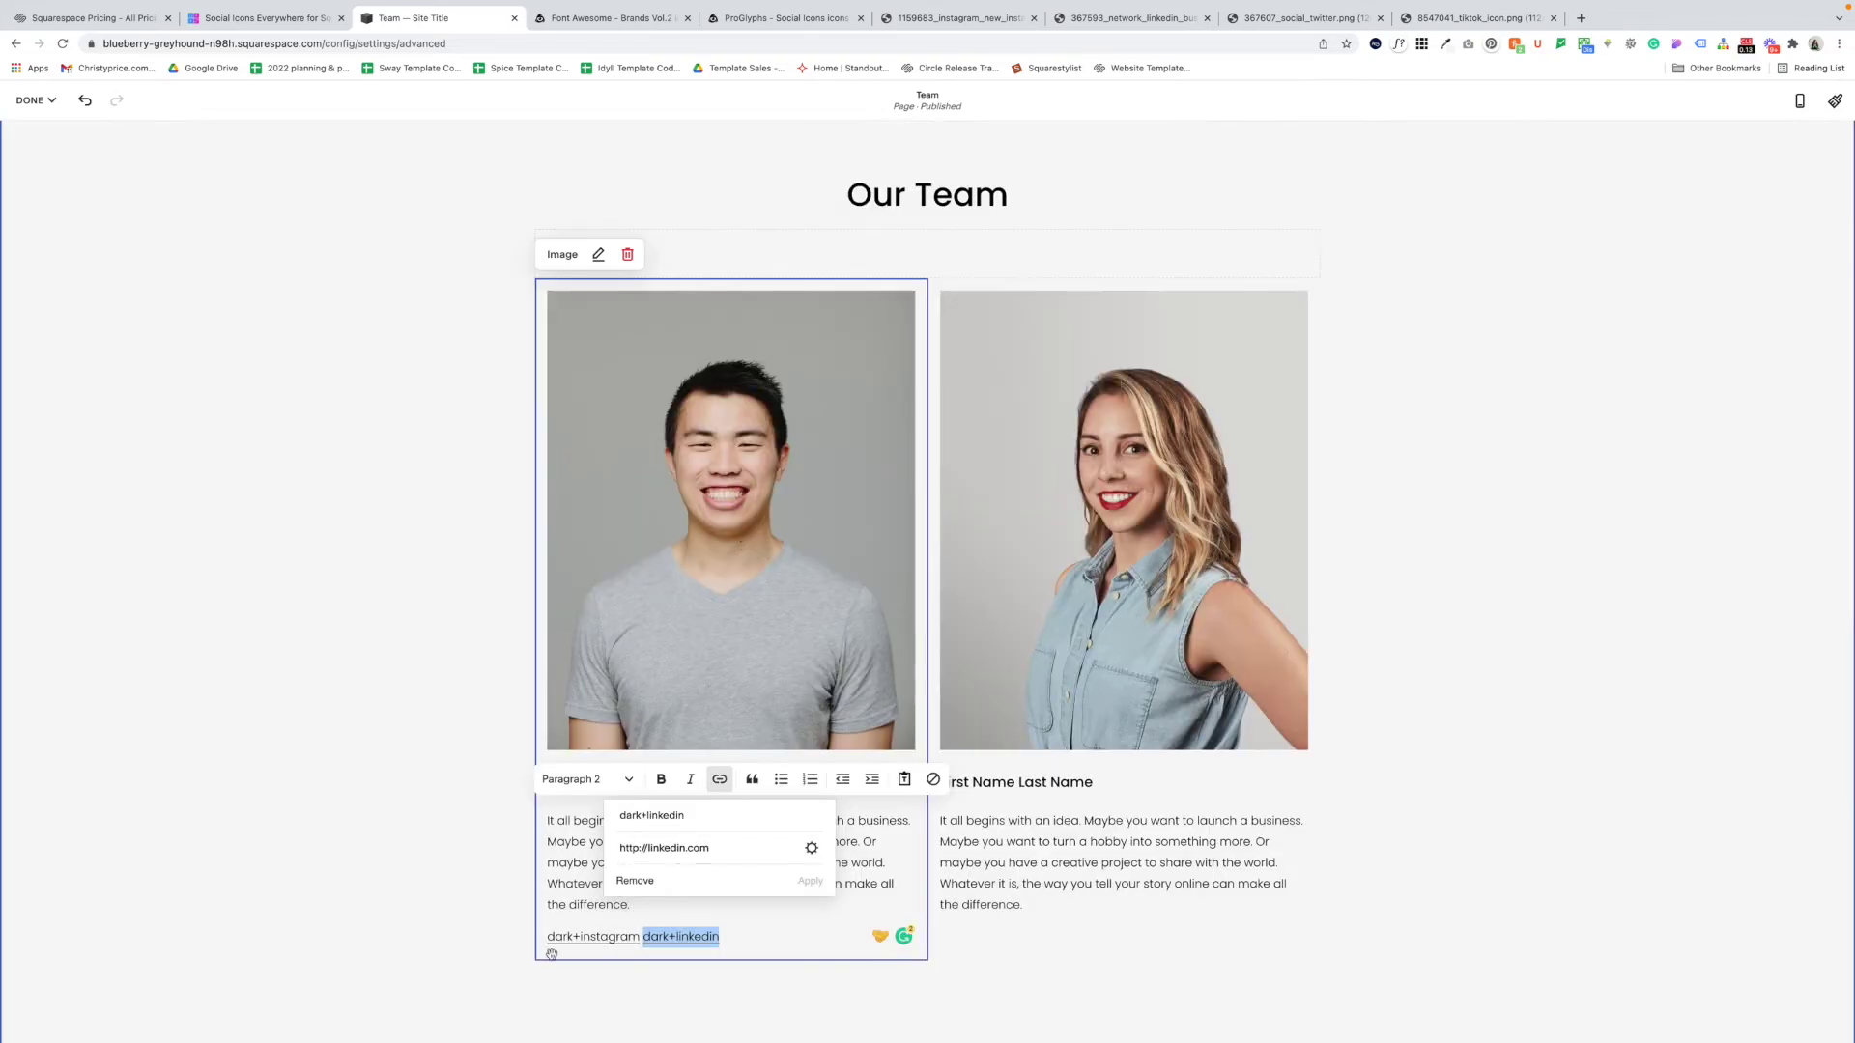
left_click(546, 938)
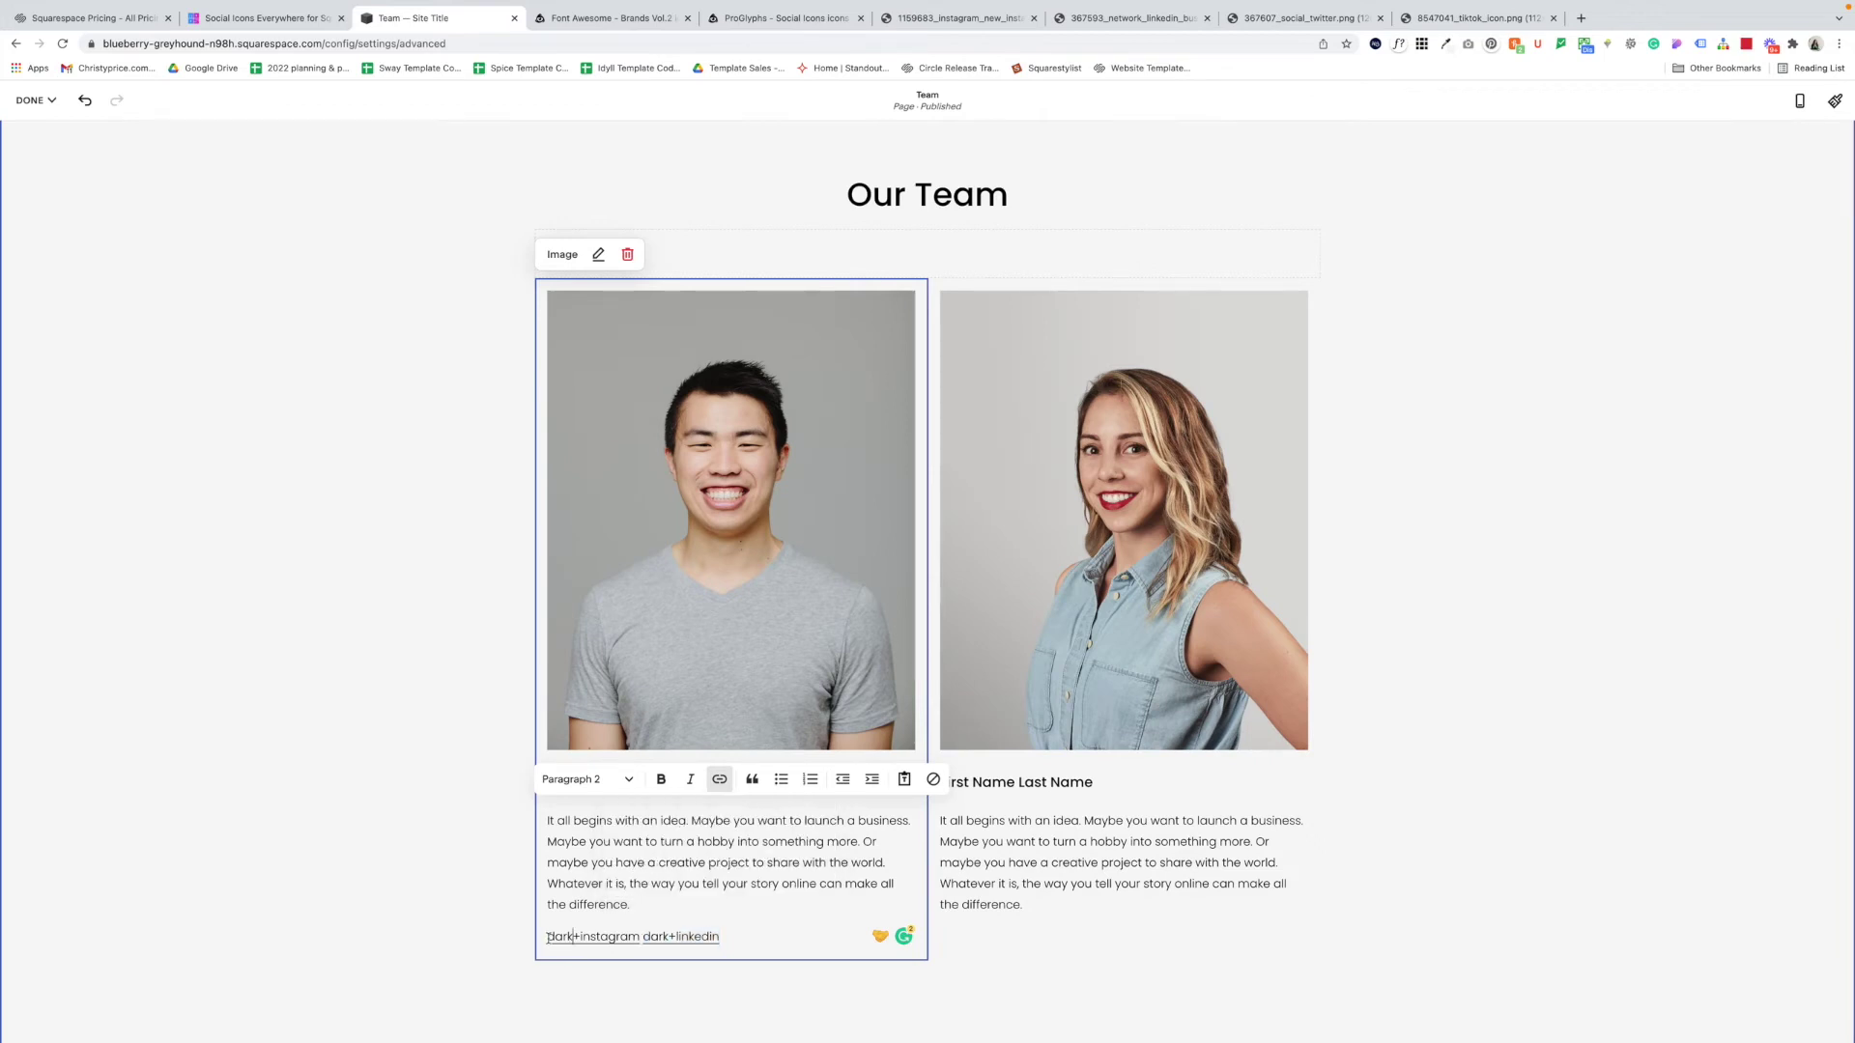
Step: Recheck the dark+instagram link settings, then save the Team page and exit editing
left_click_drag(546, 937, 637, 935)
left_click(719, 780)
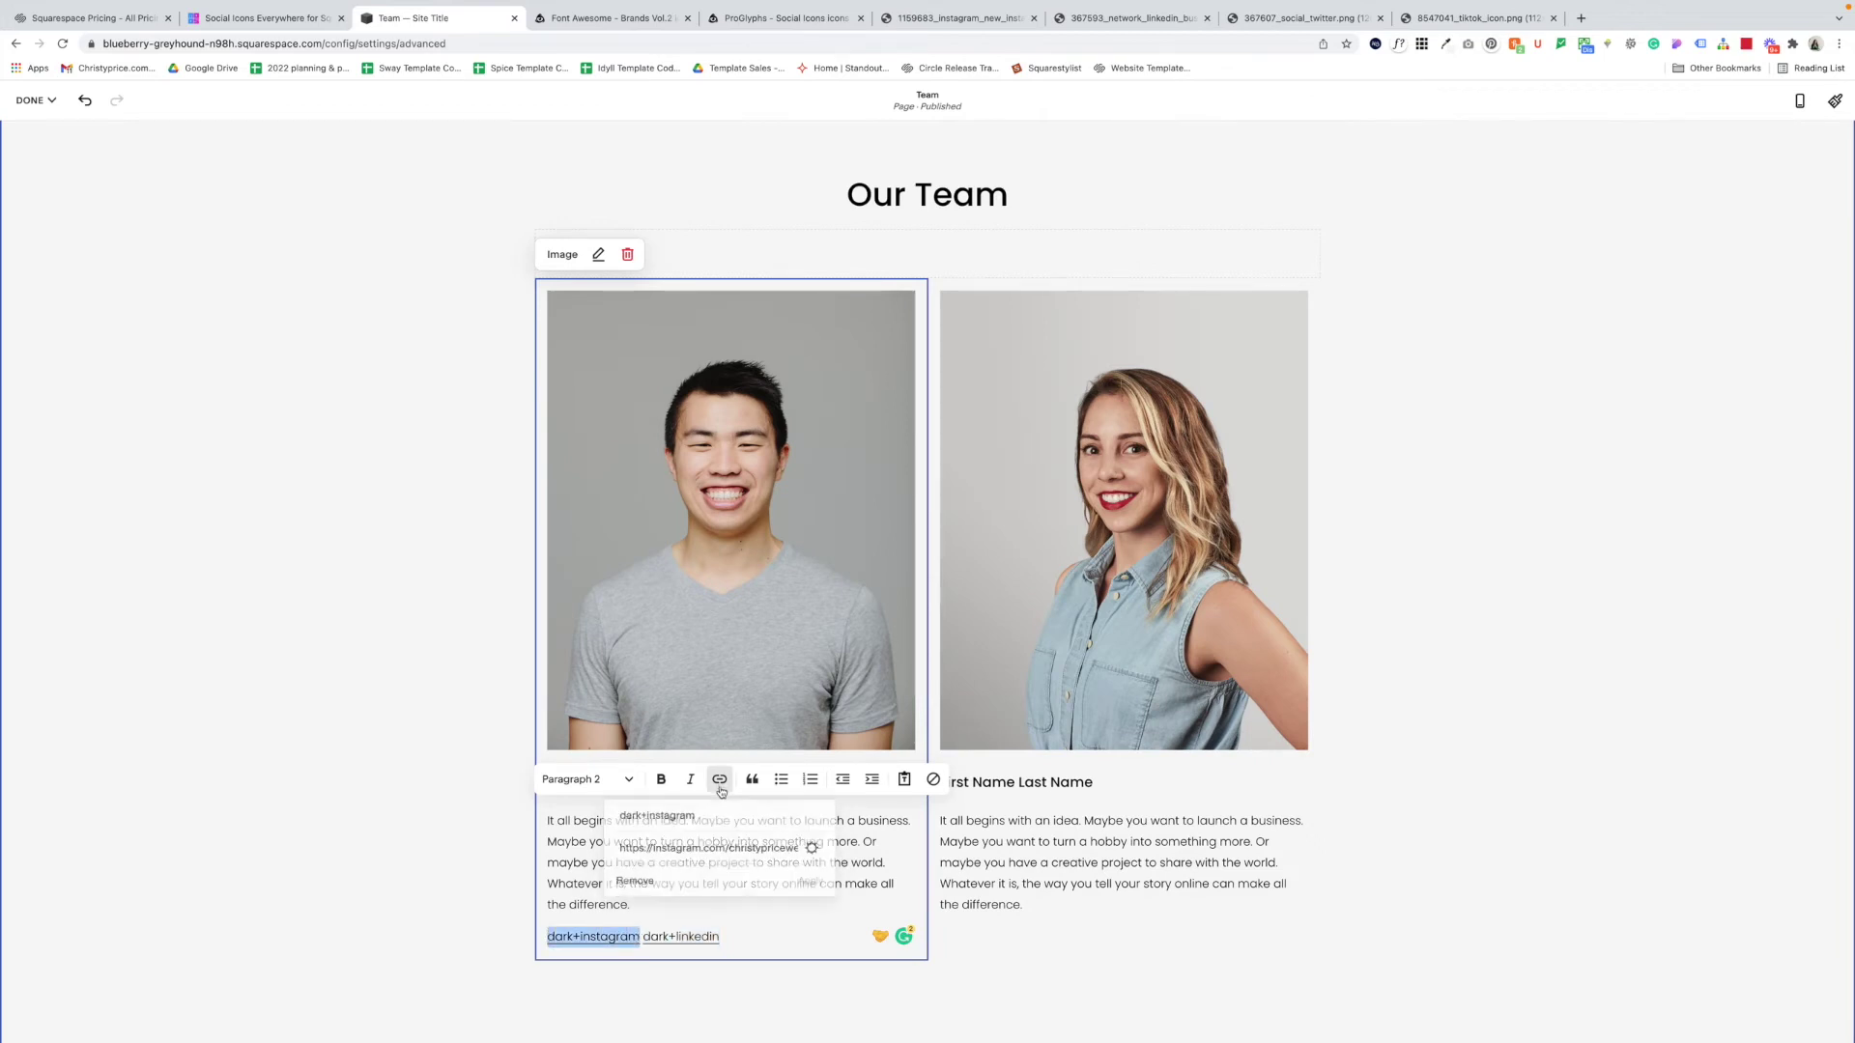
left_click(812, 848)
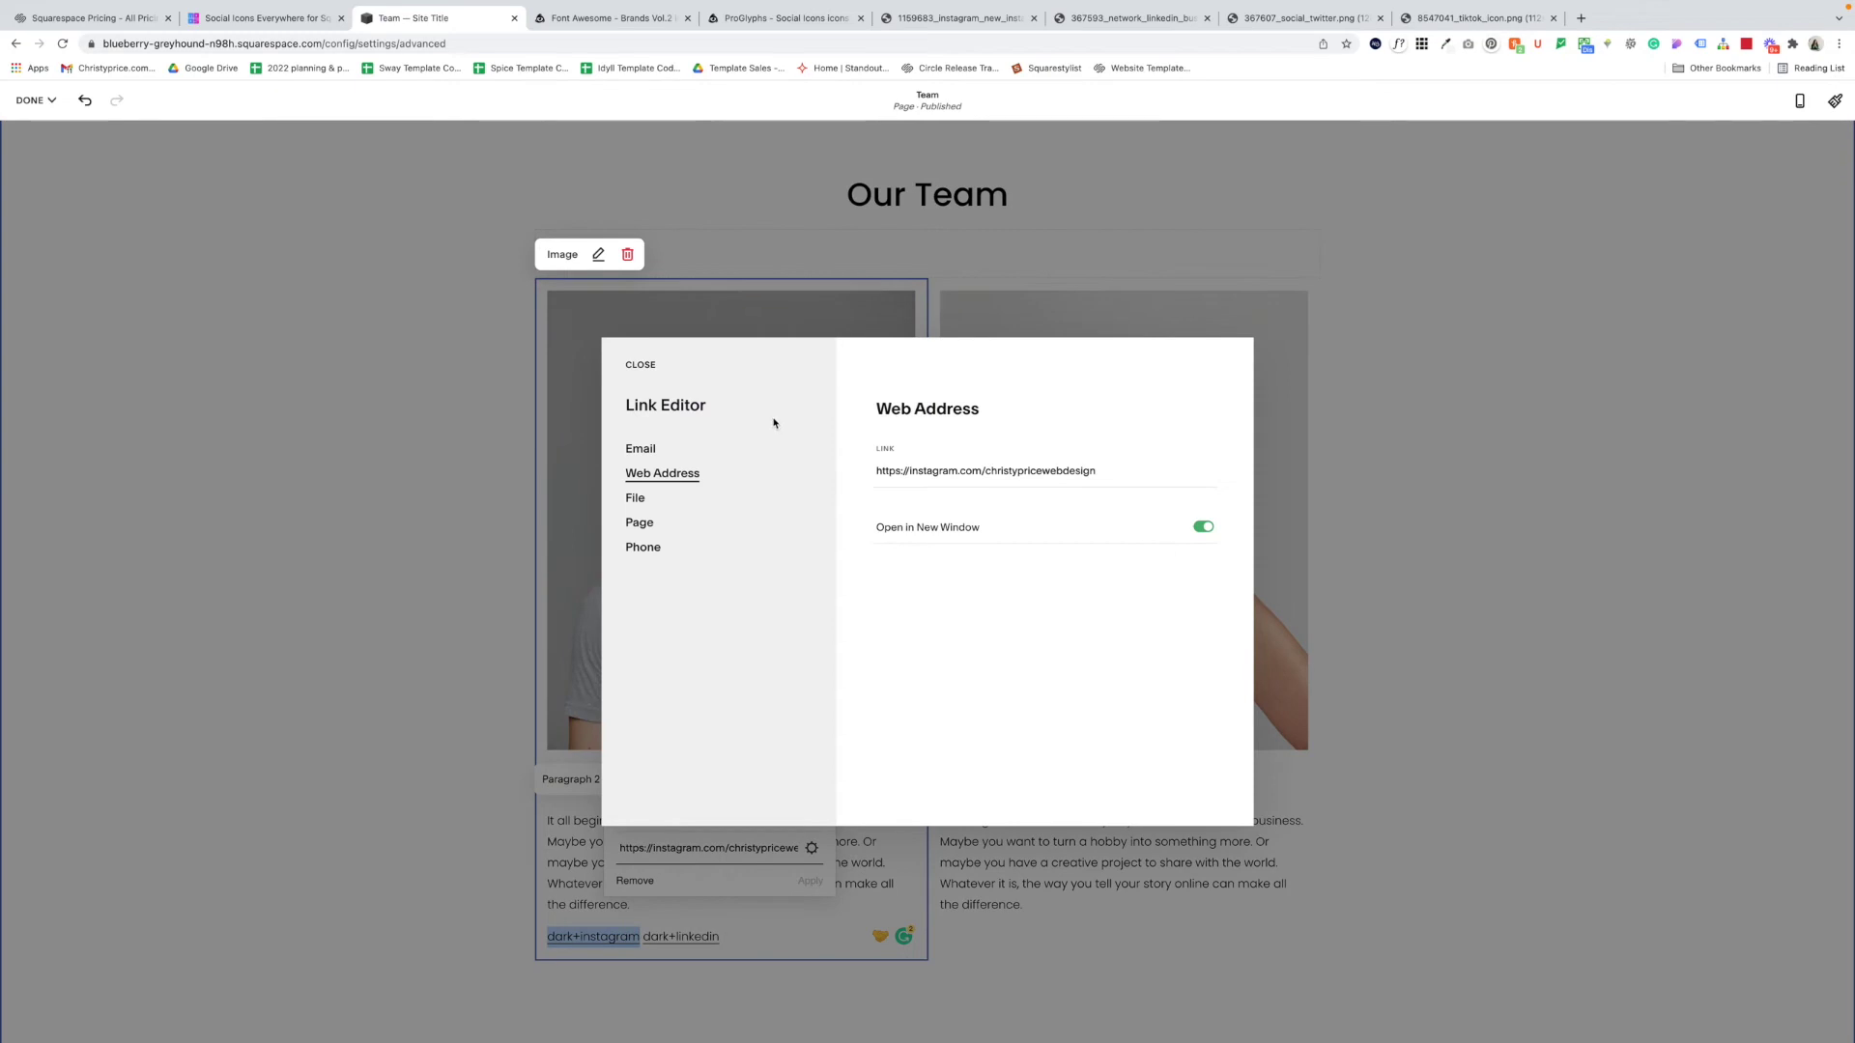
left_click(641, 365)
left_click(773, 933)
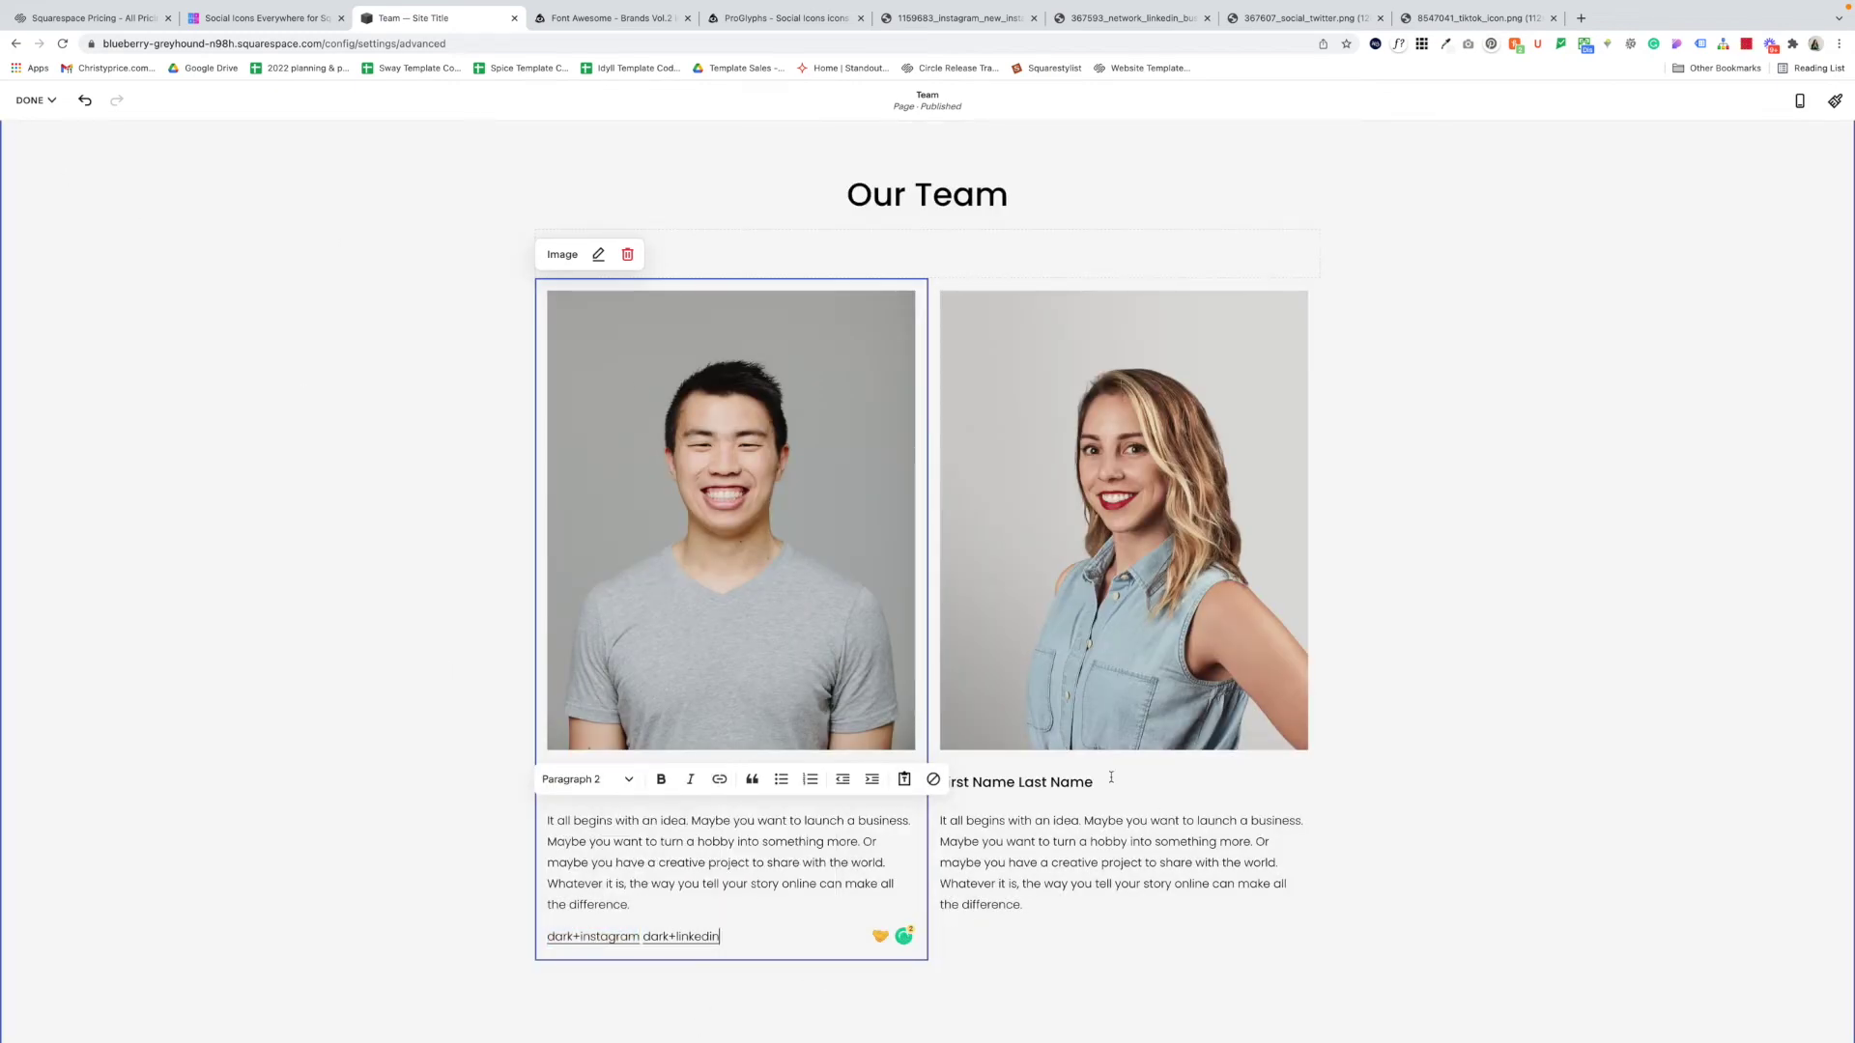
left_click(36, 99)
left_click(34, 119)
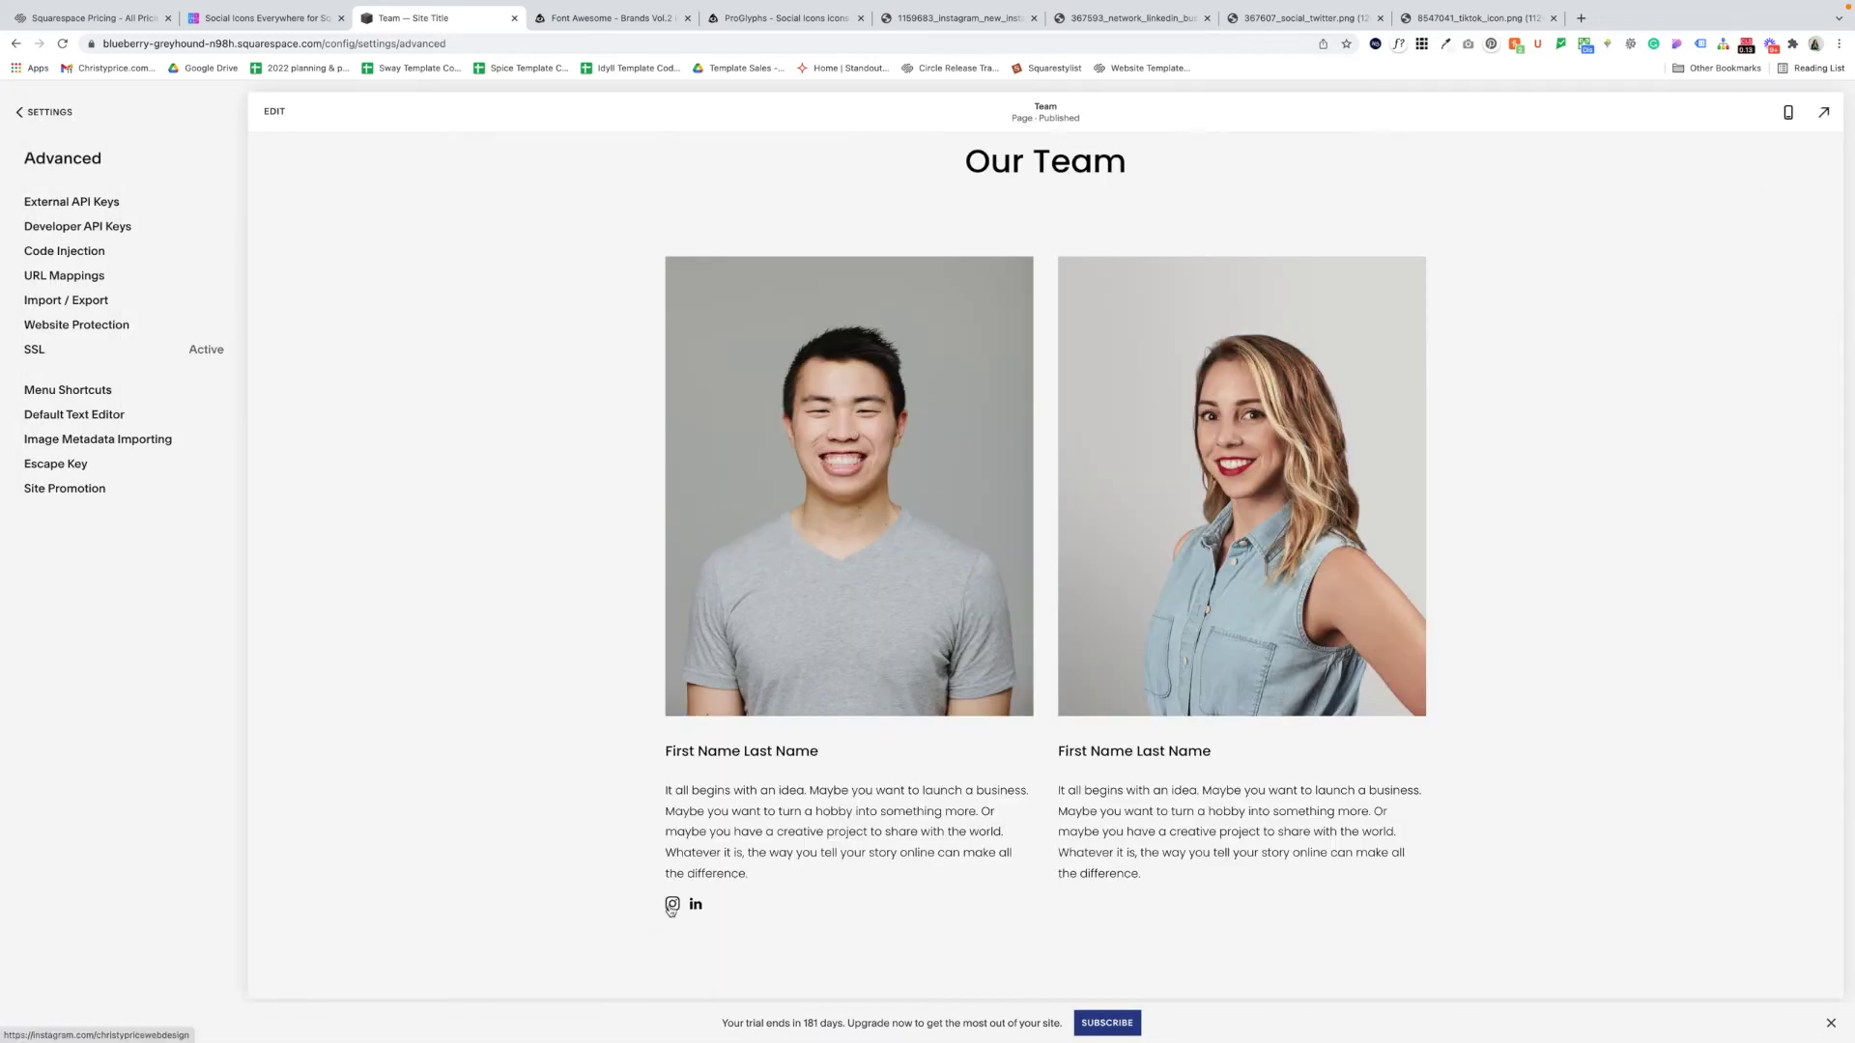
Step: Test the first member's LinkedIn icon, then return to the Team site tab
scroll(671, 908, "down", 1)
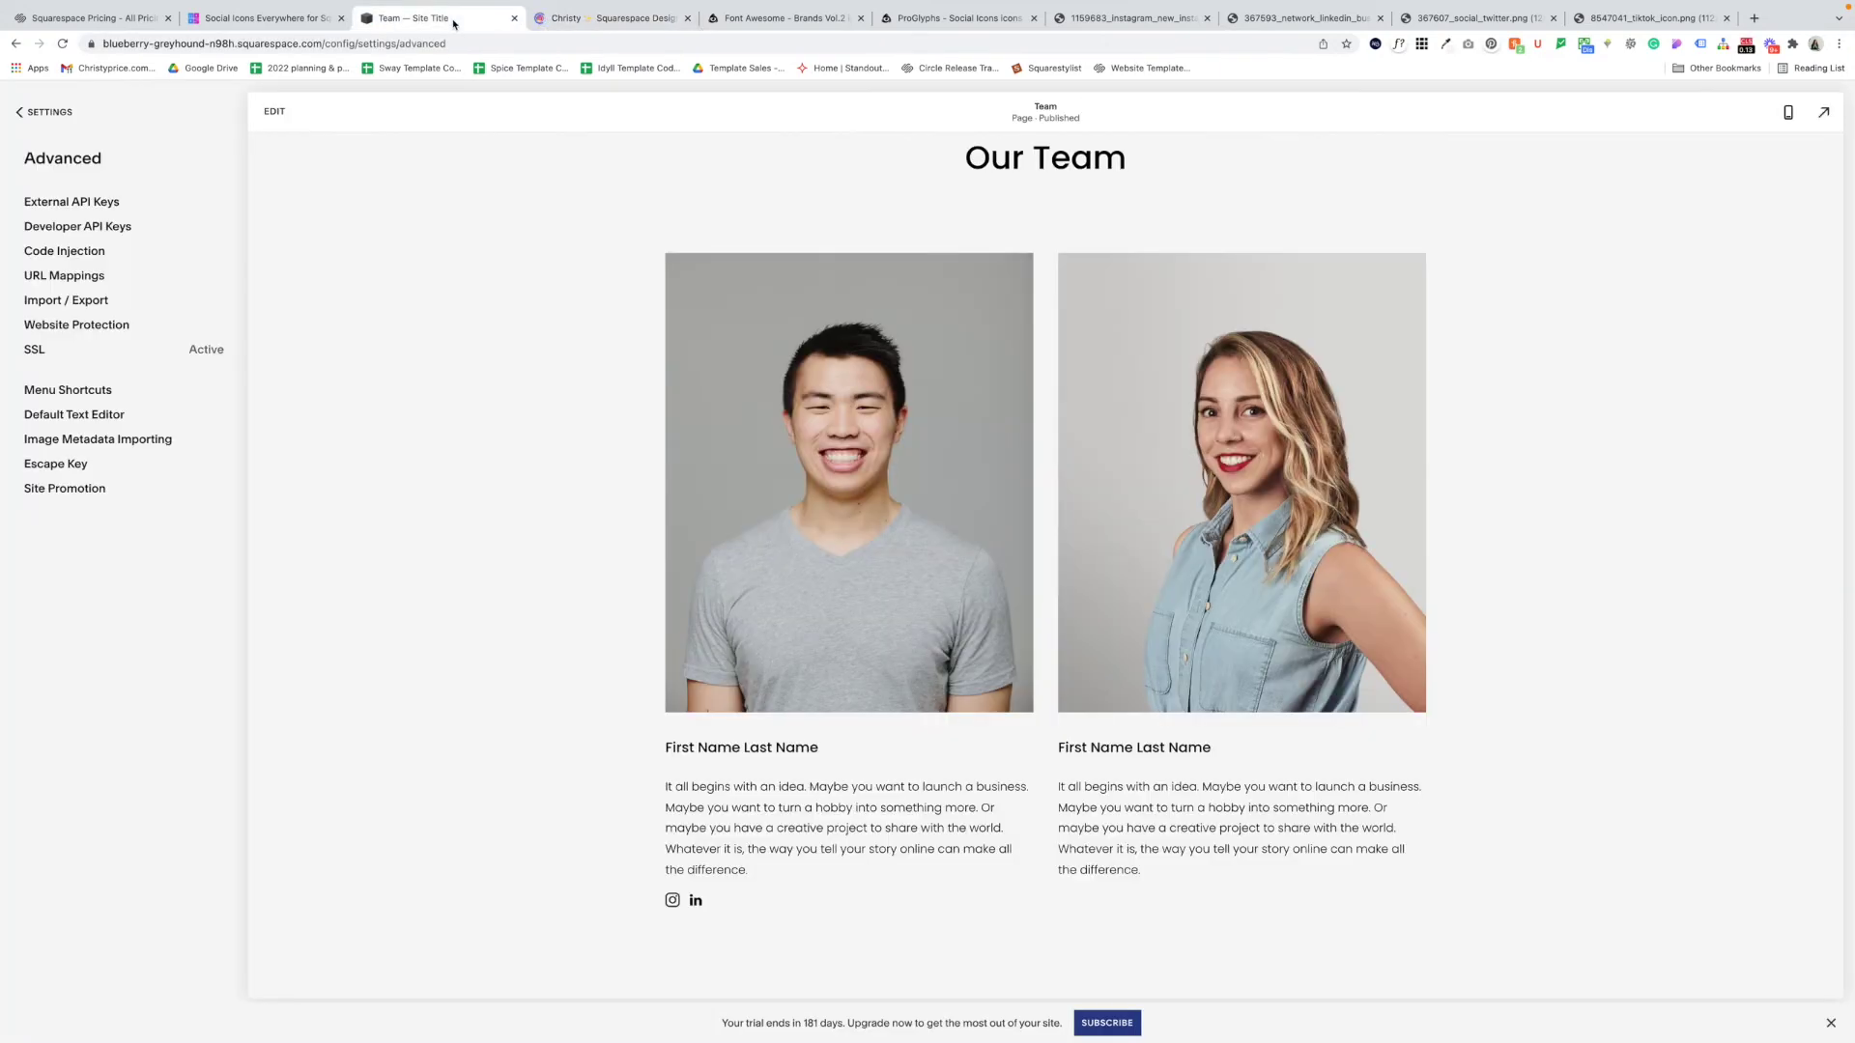
left_click(695, 901, "super")
left_click(694, 900)
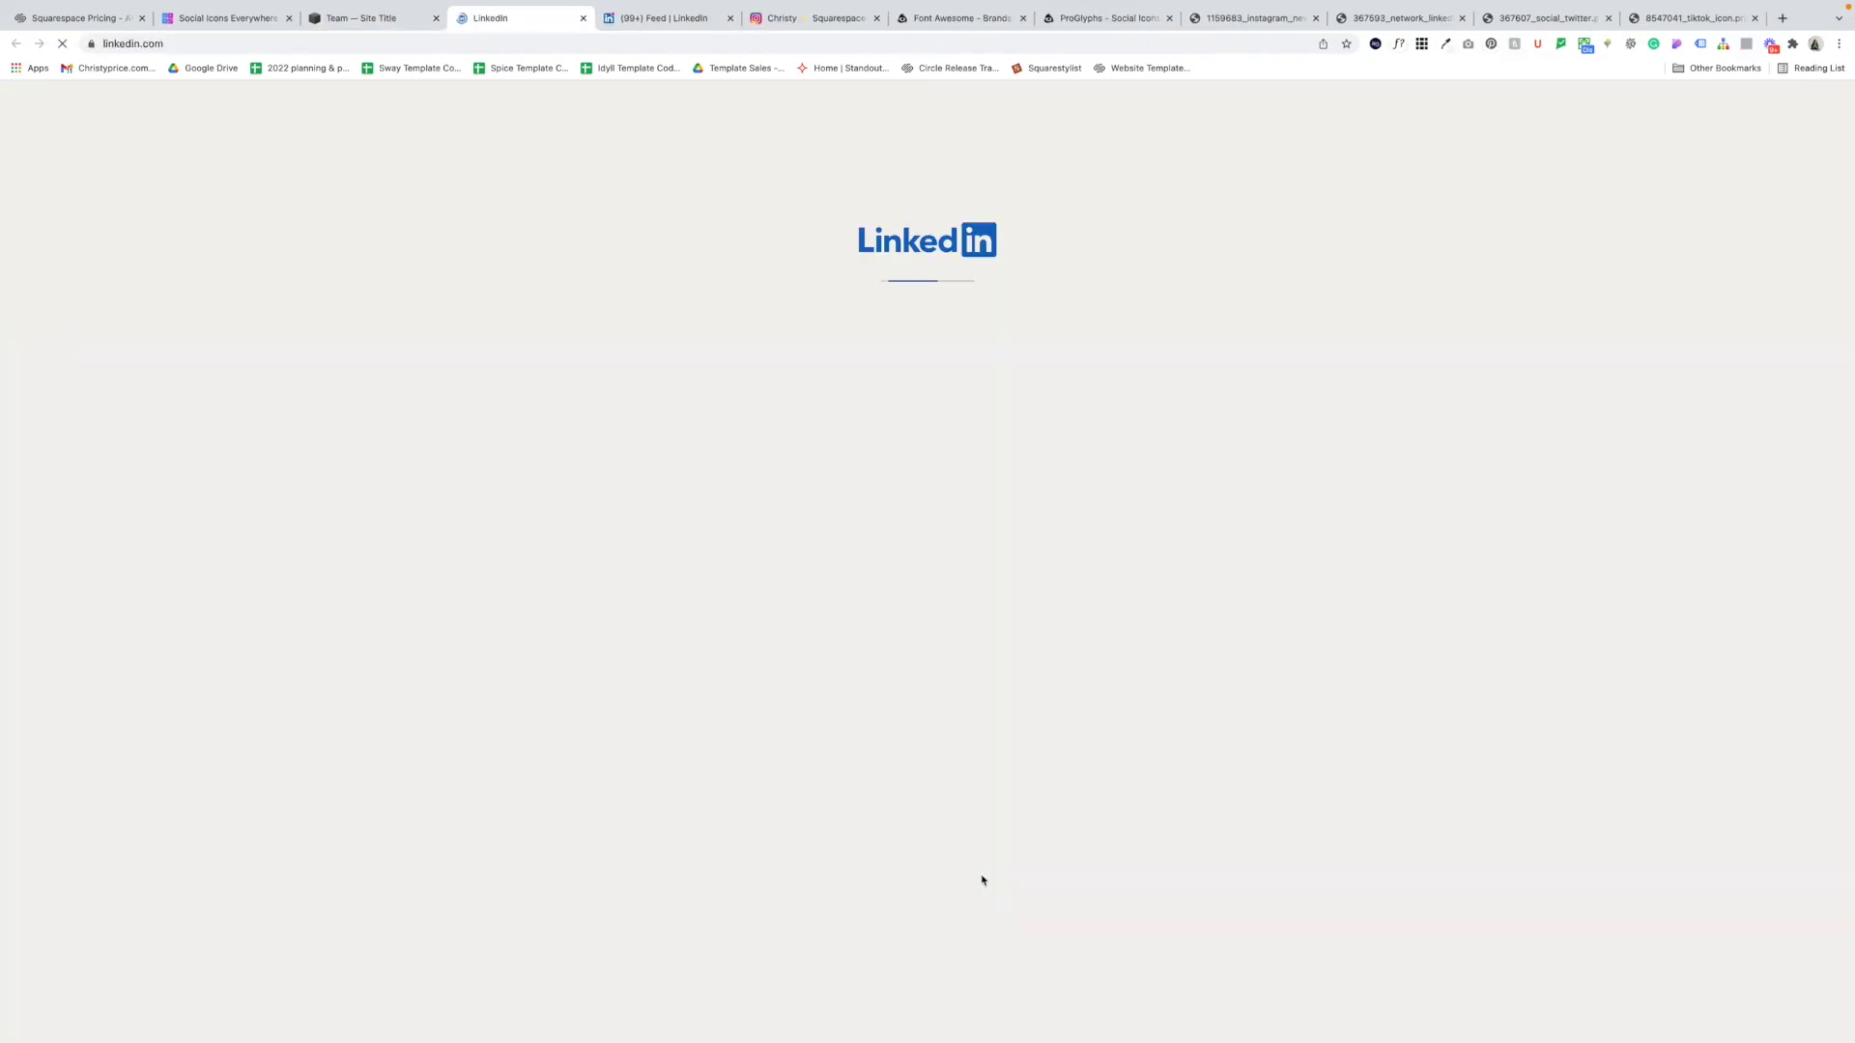
left_click(373, 60)
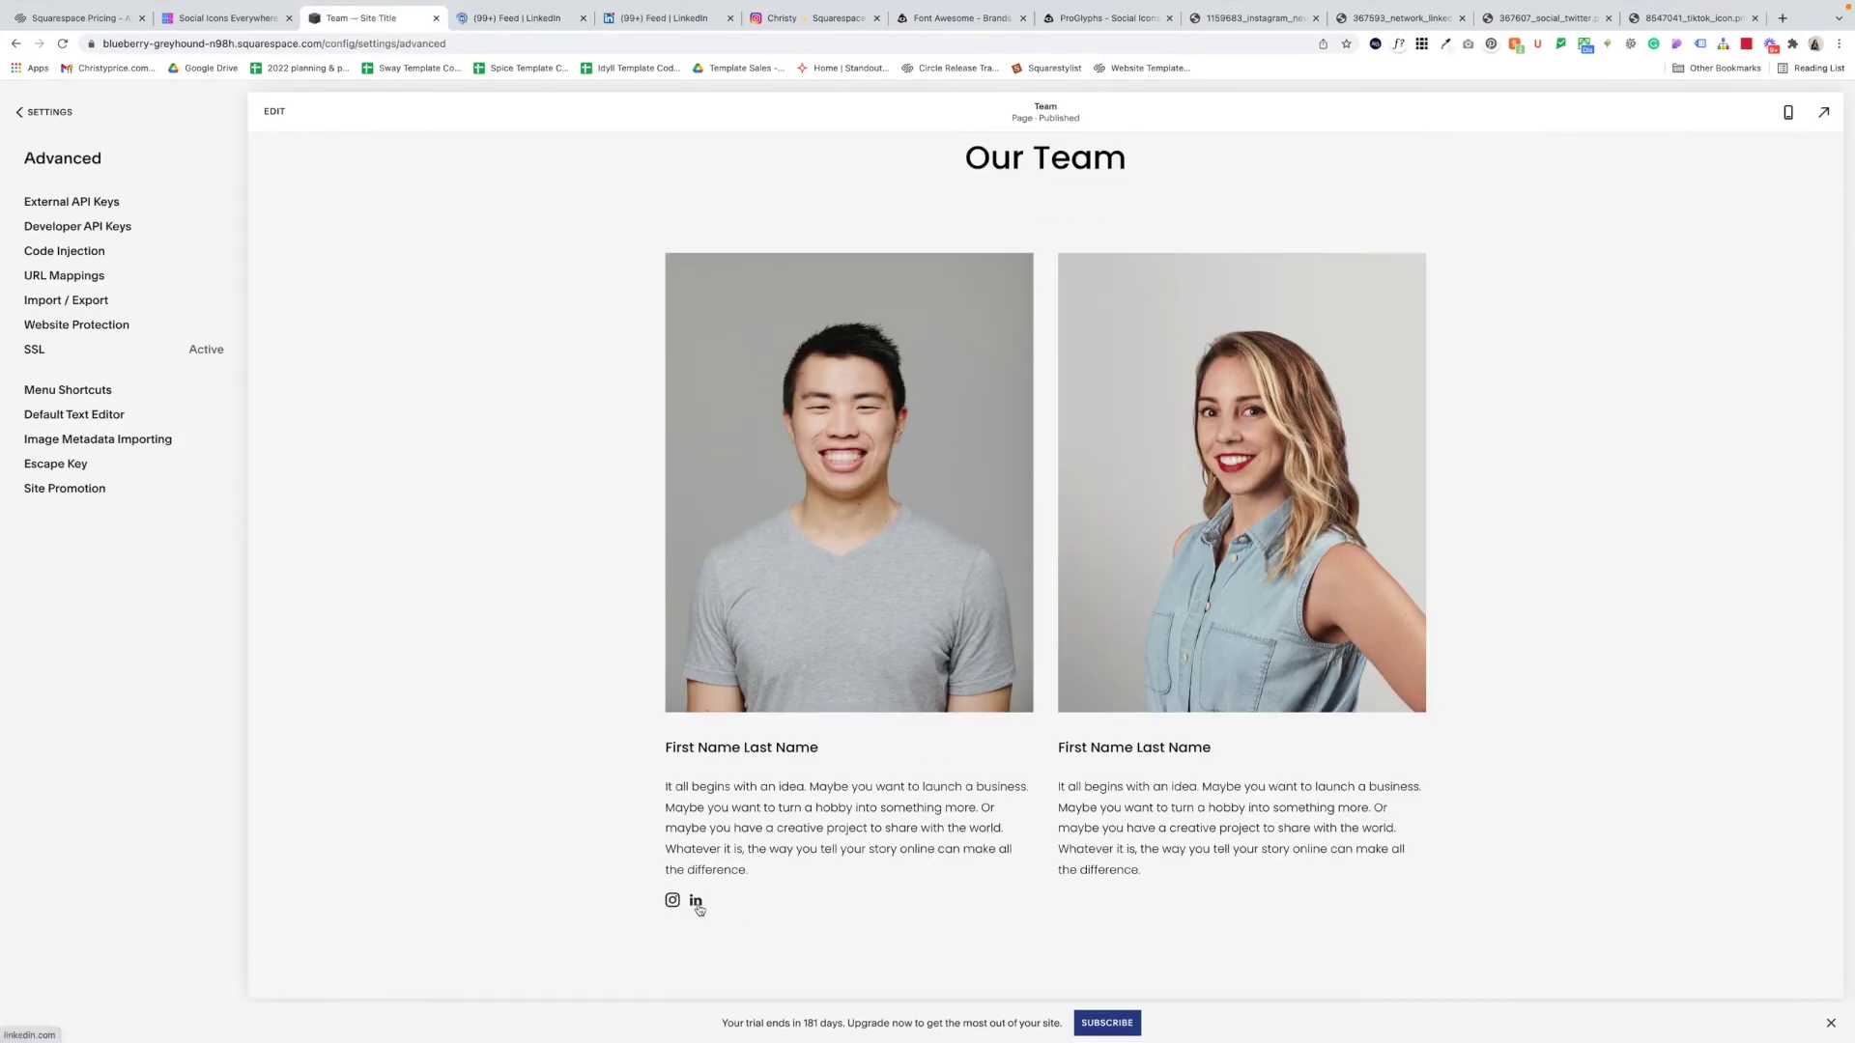
Step: Insert a text block below the second member's bio containing dark+twitter and dark+linkedin
left_click(275, 112)
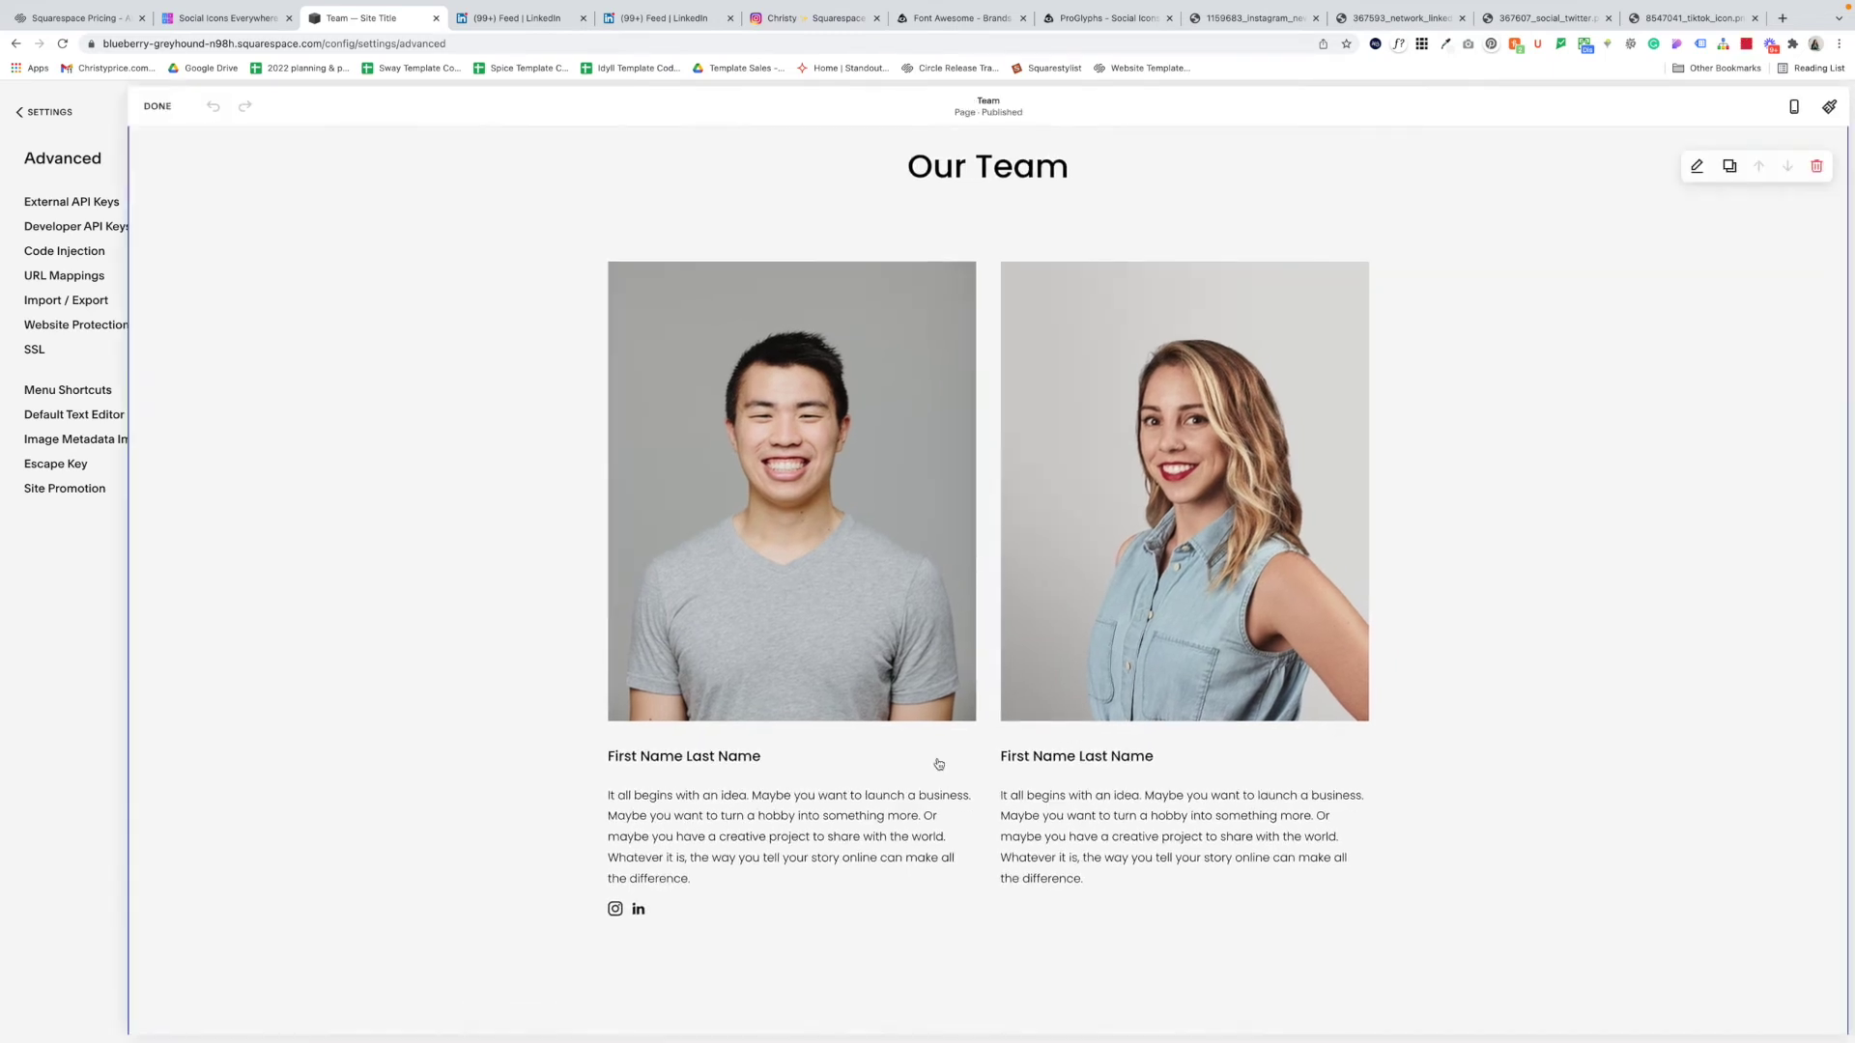
scroll(974, 721, "down", 3)
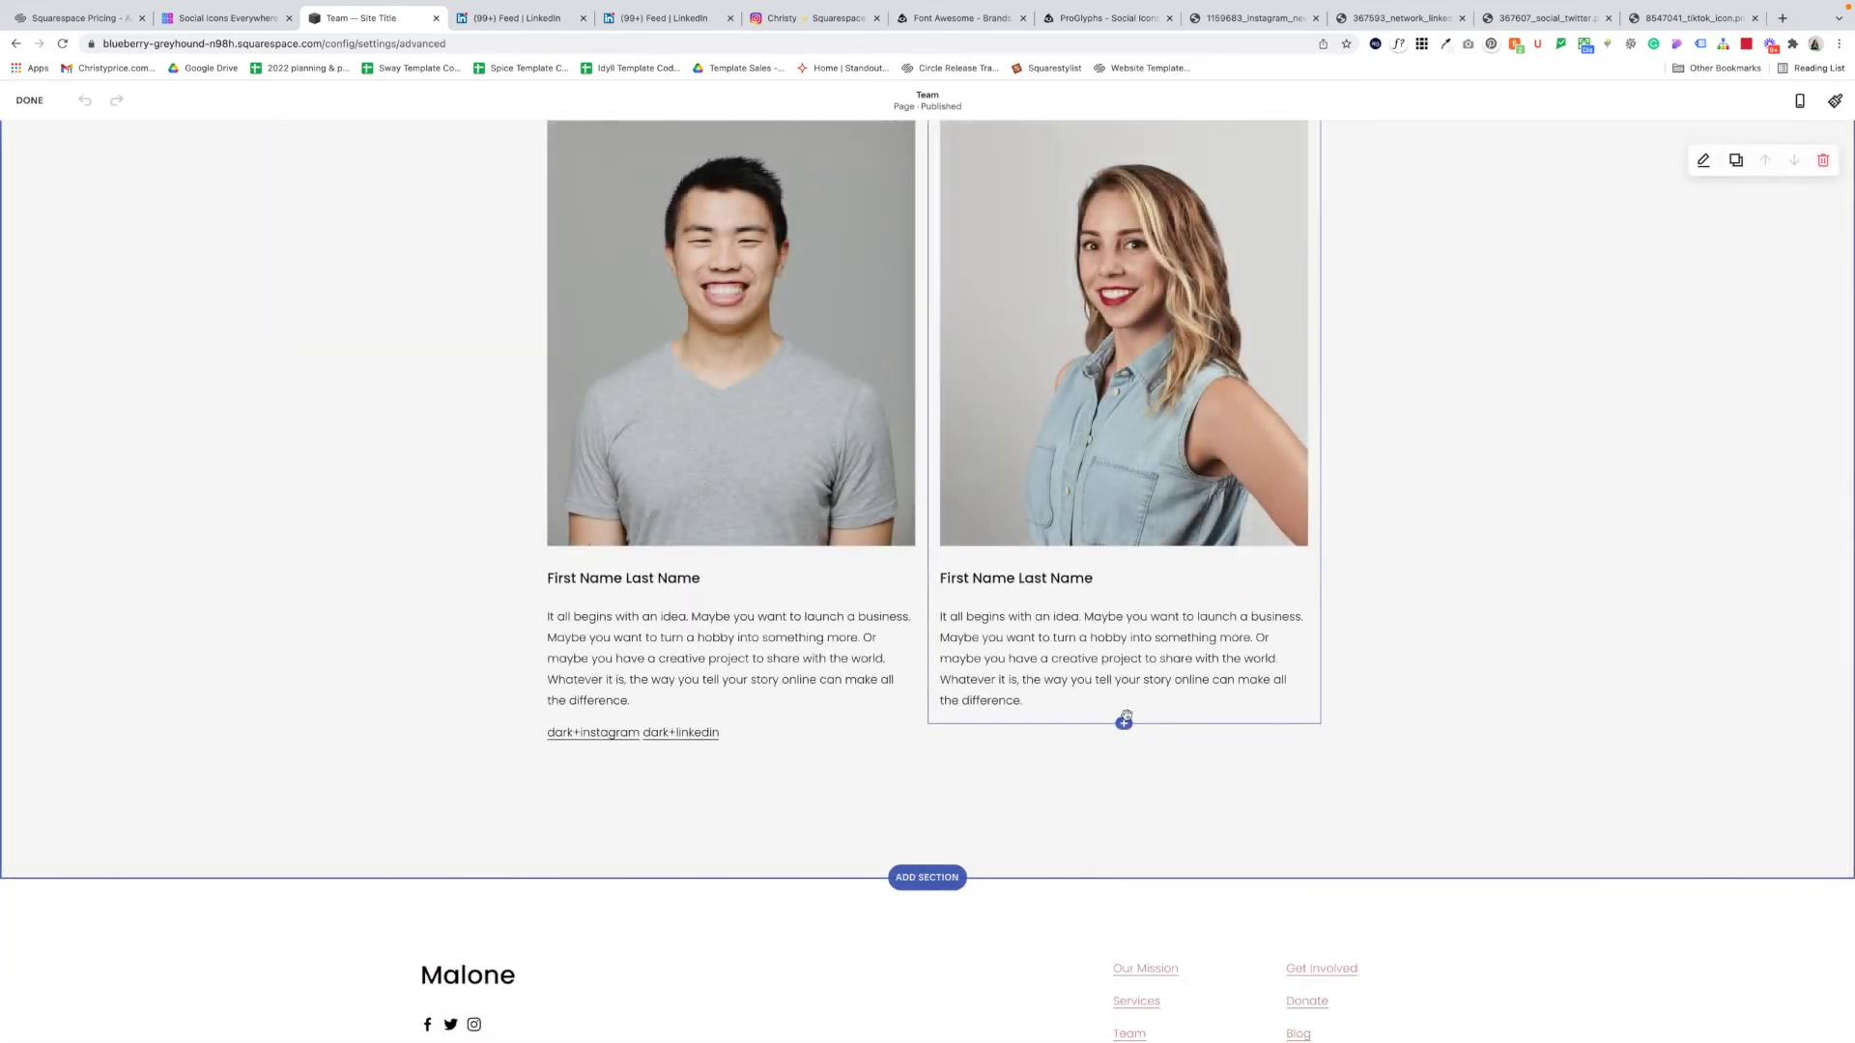
left_click(1122, 722)
left_click(1358, 647)
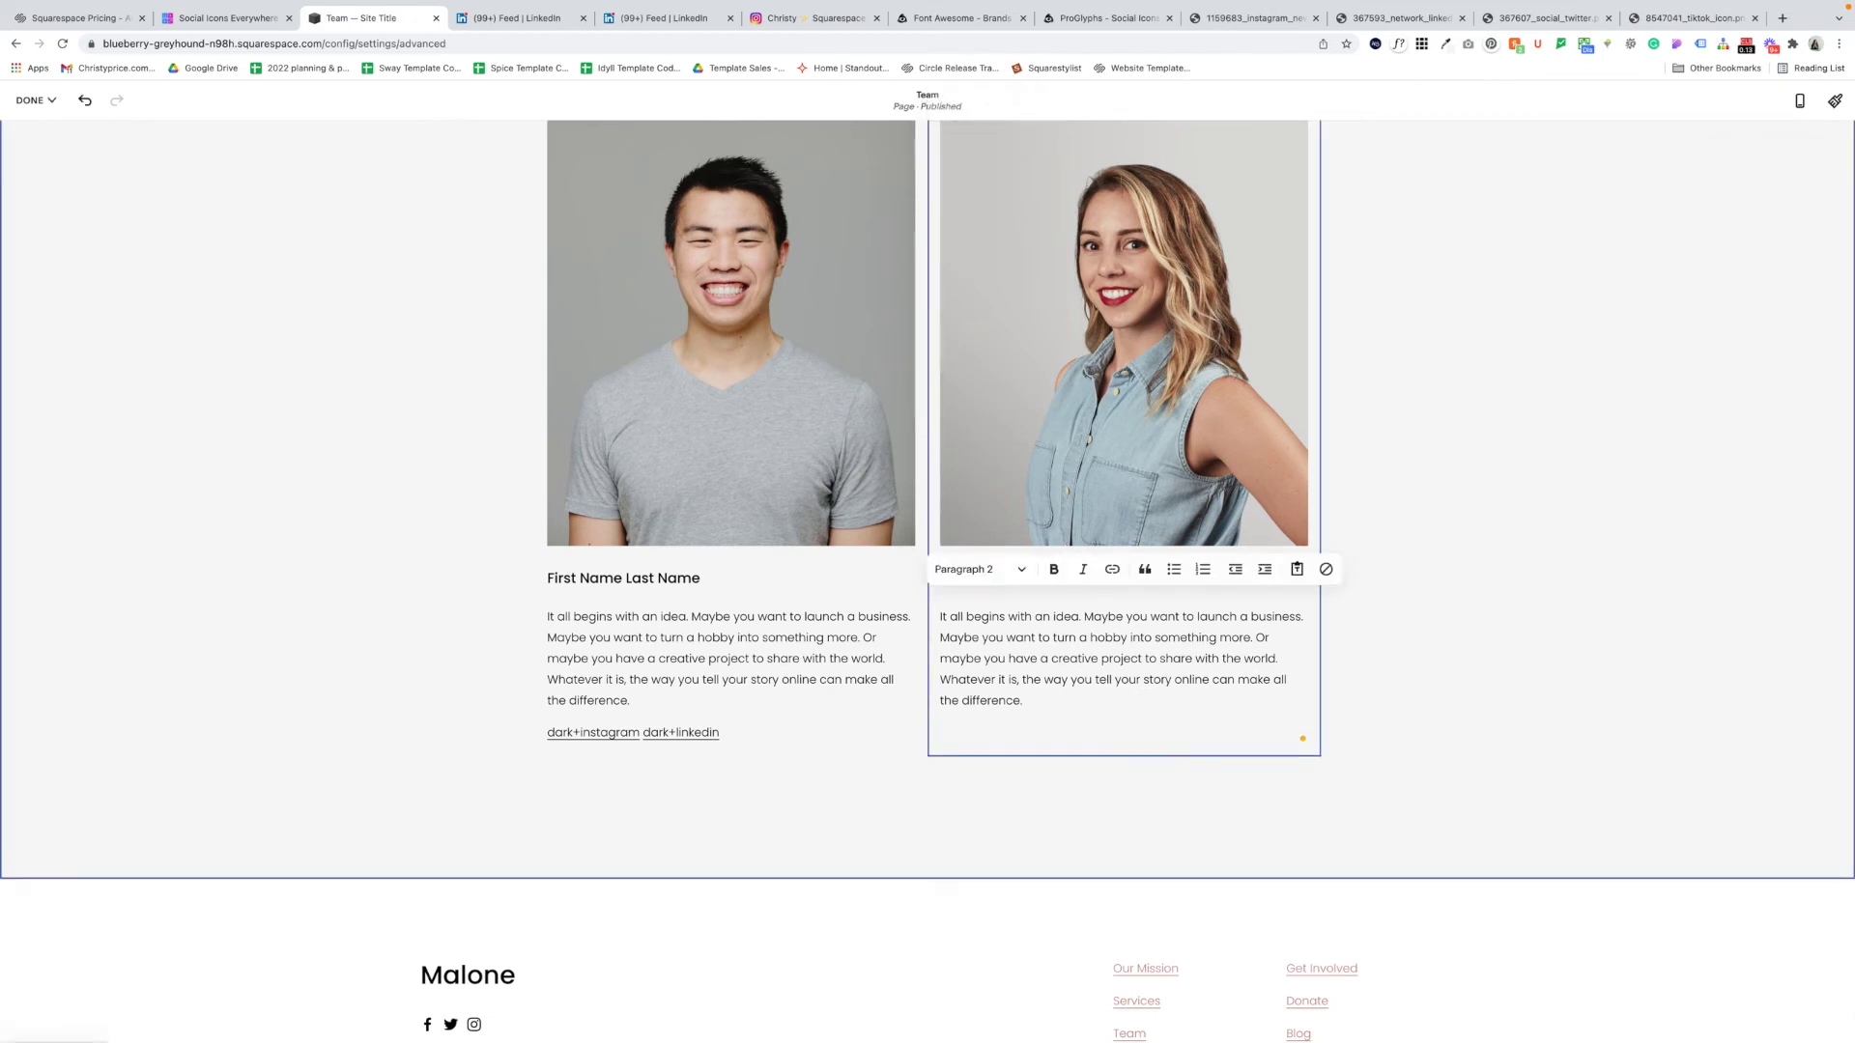
type("dark")
type("+twiiter")
type("tter")
type(" dark")
type("+linkedin")
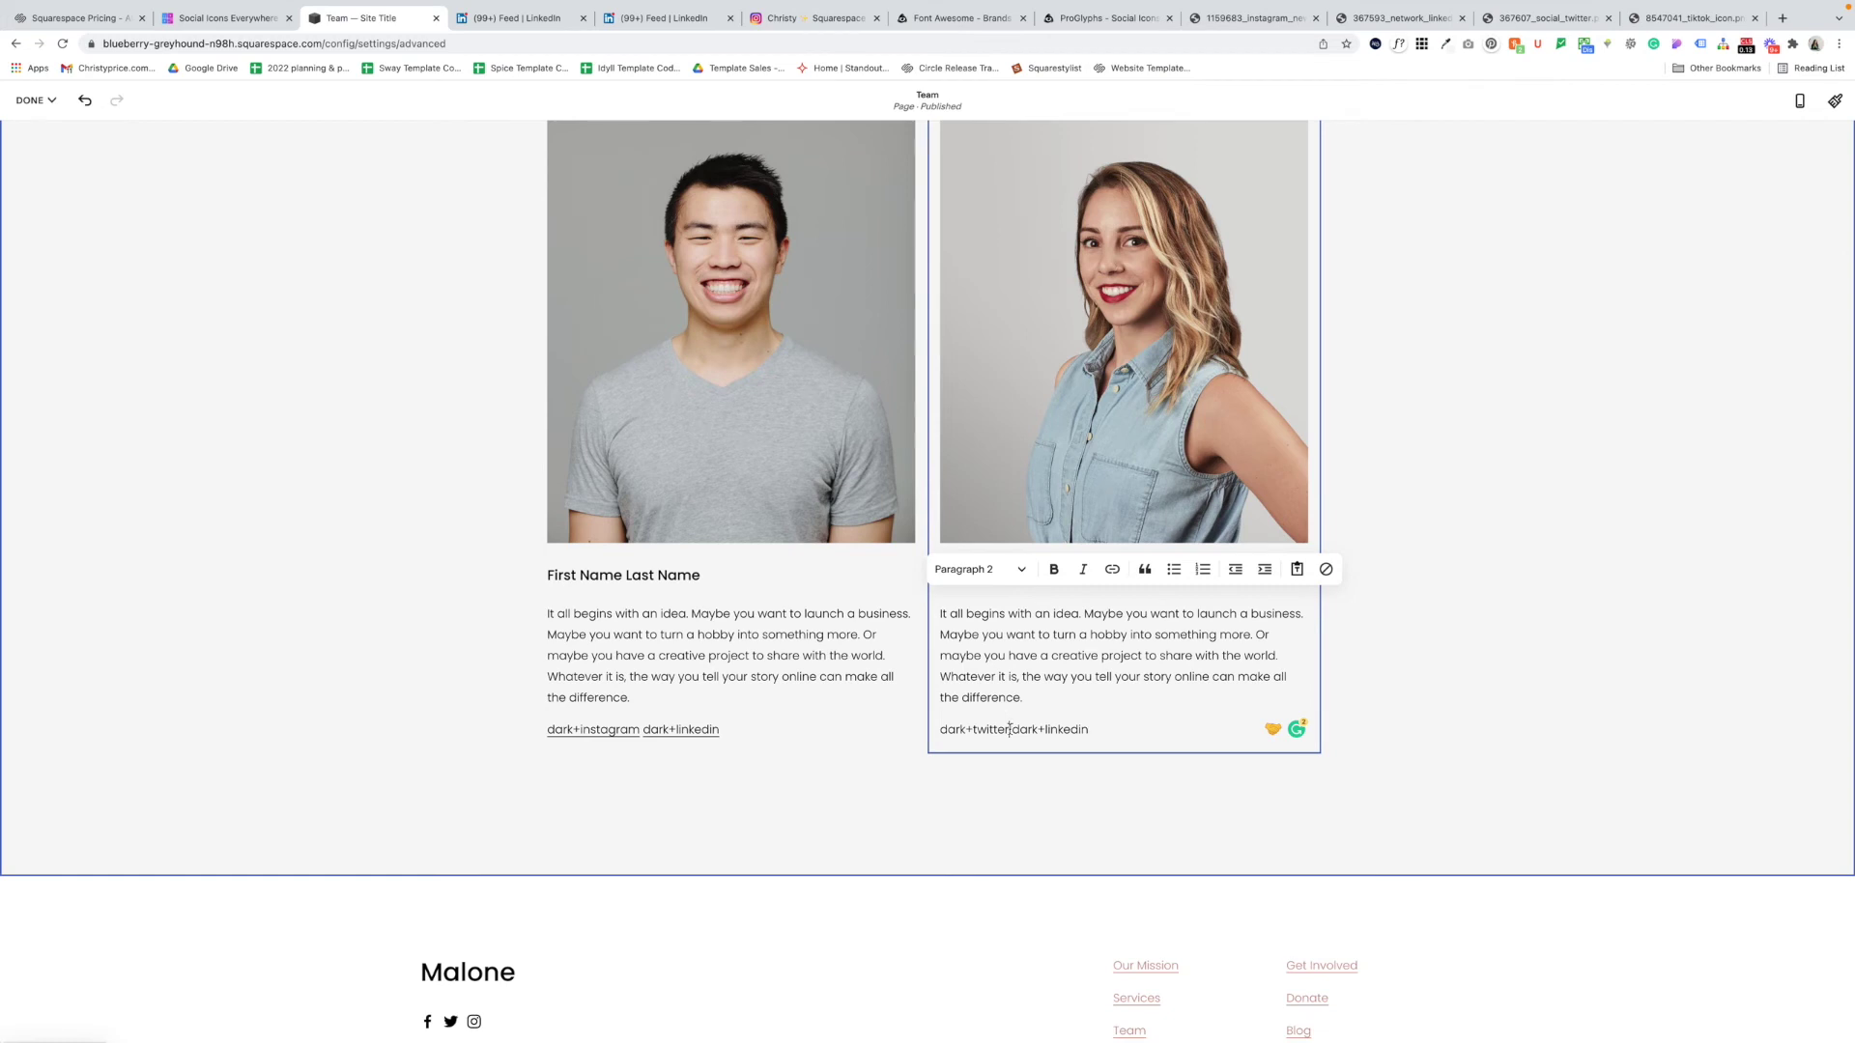
left_click_drag(1009, 729, 935, 732)
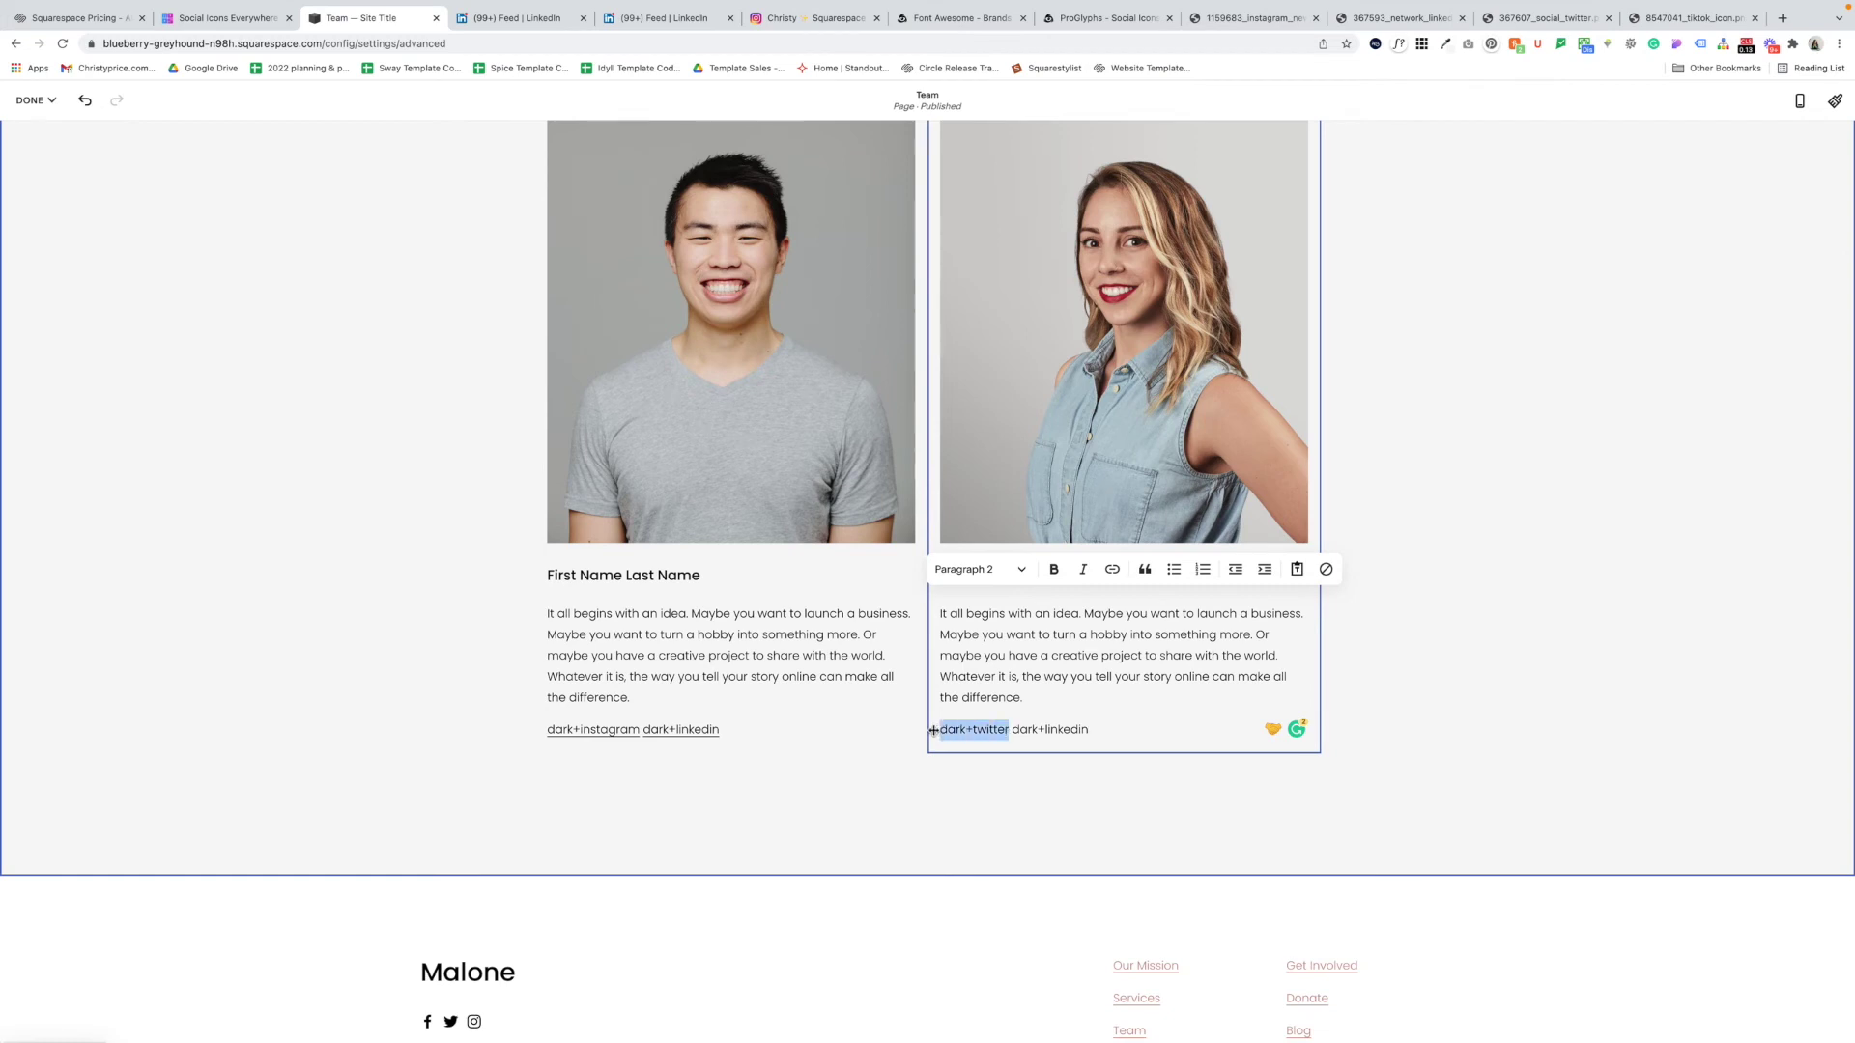
left_click(1111, 570)
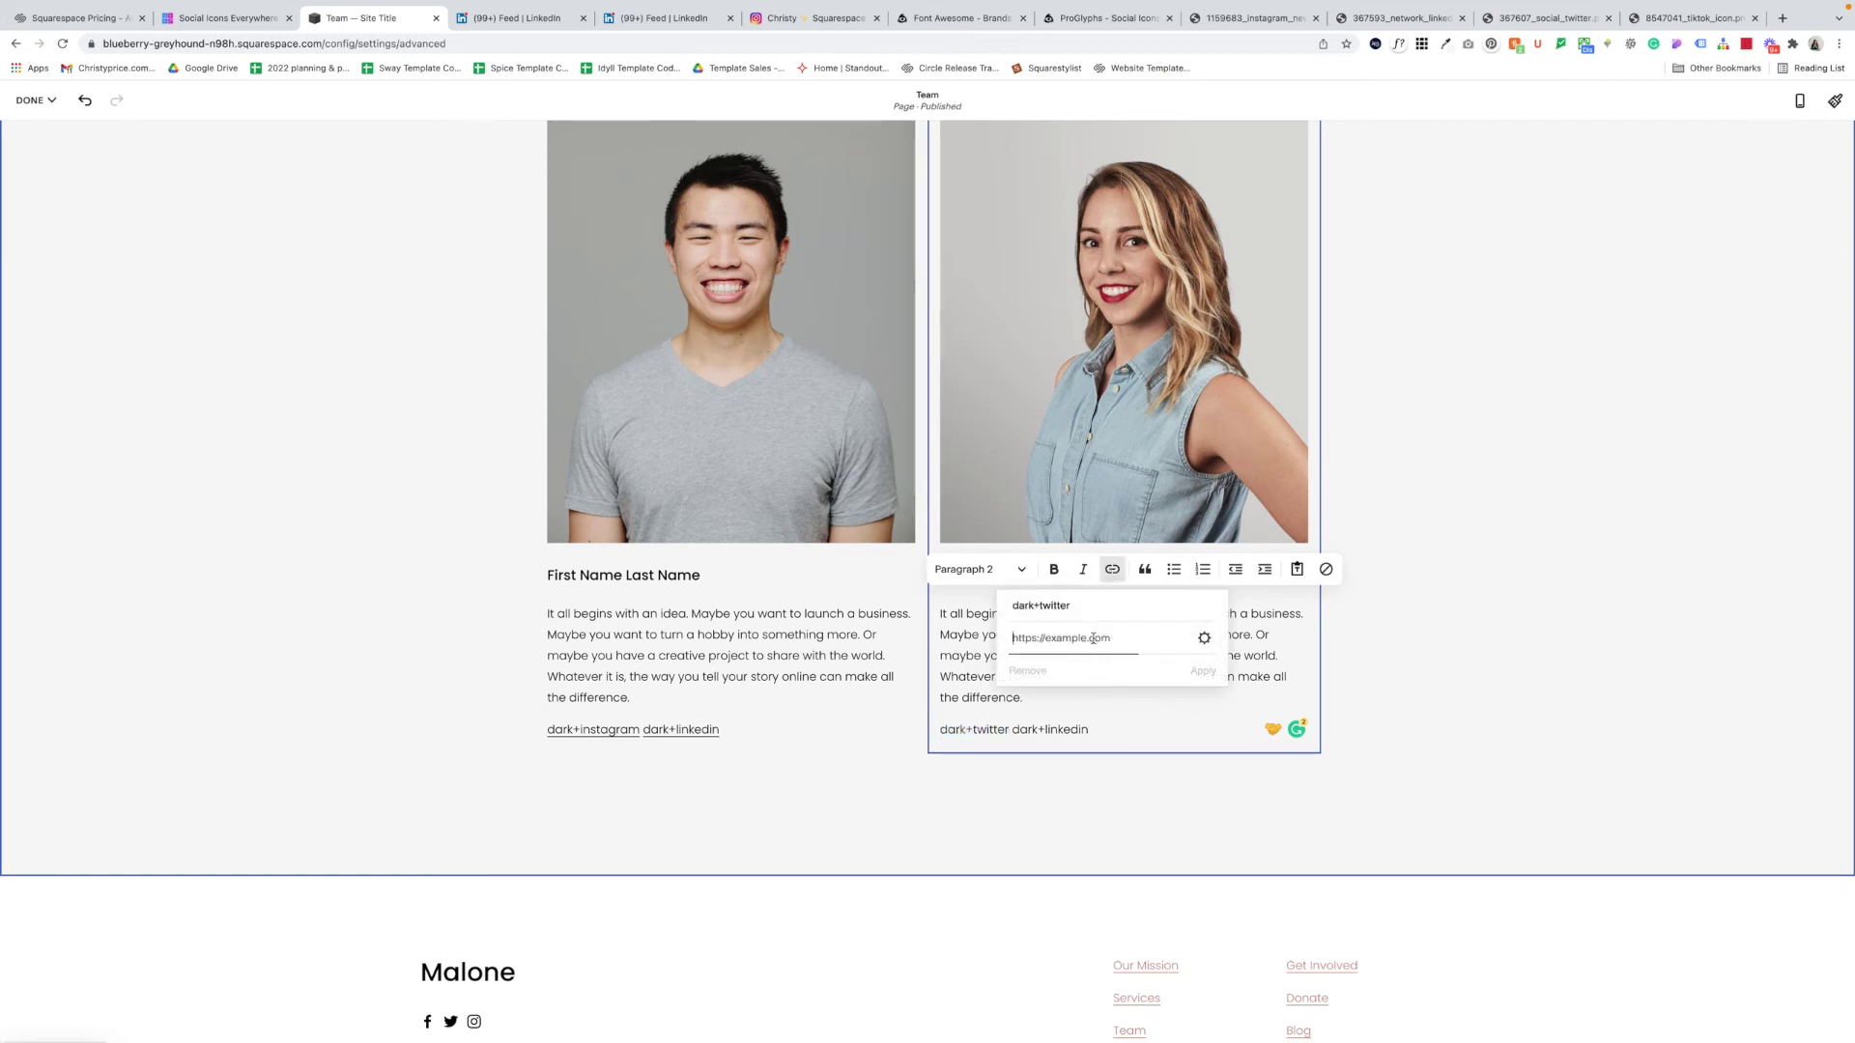
left_click(1095, 637)
type("https://twiiter")
key("BackSpace")
key("BackSpace")
key("BackSpace")
type("ter.com")
left_click(1206, 640)
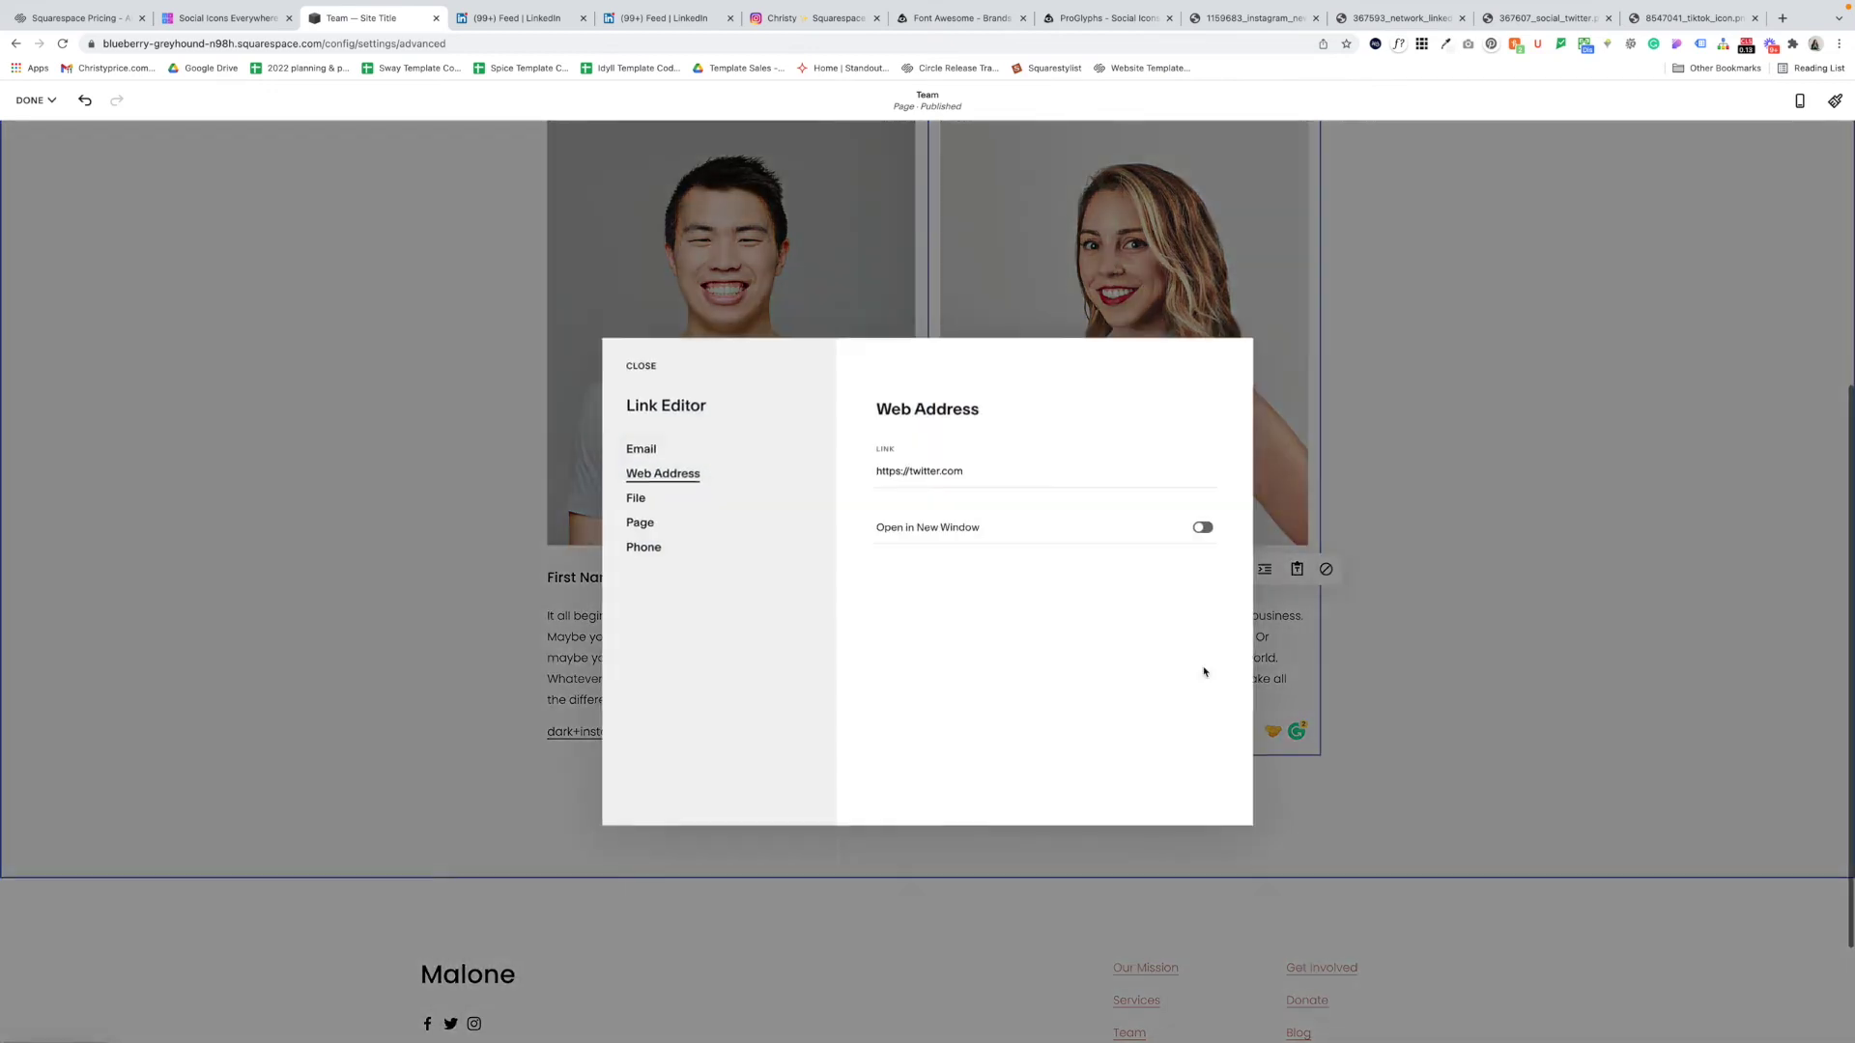
left_click(1205, 527)
left_click(648, 372)
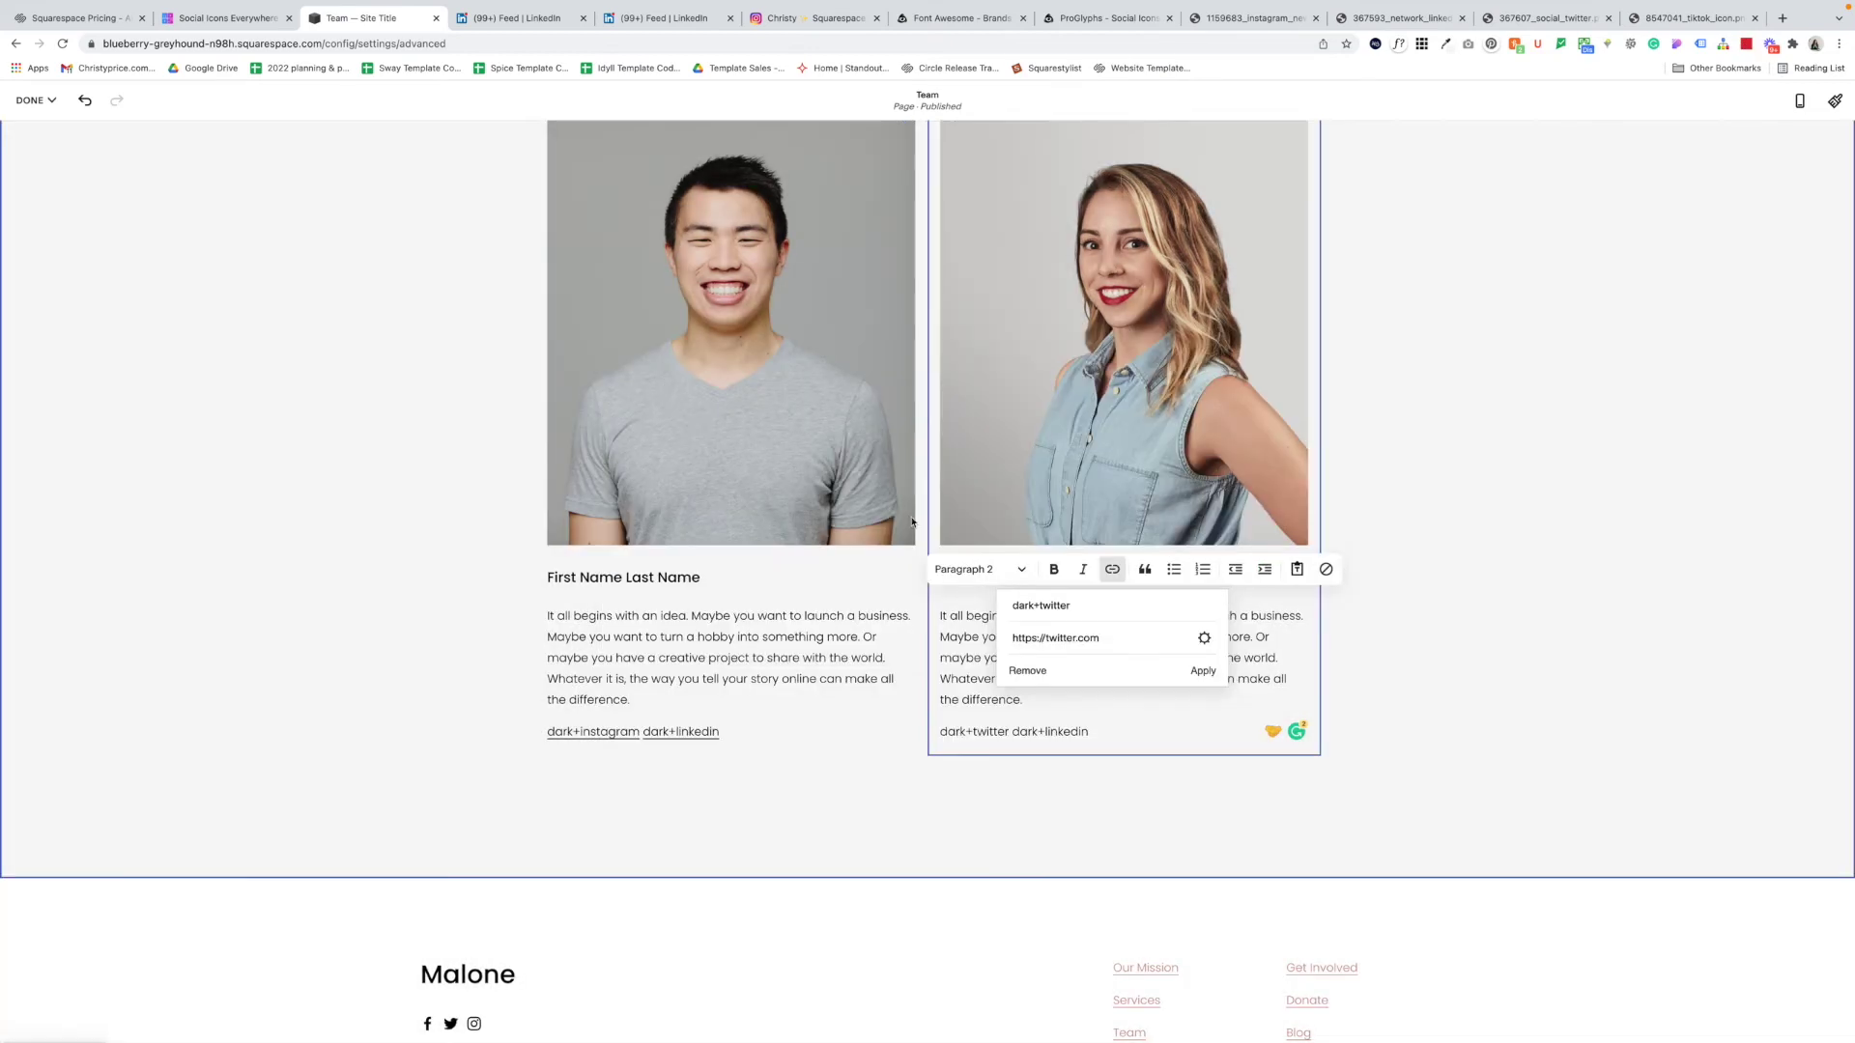
left_click(1020, 734)
left_click_drag(1011, 733, 1089, 733)
left_click(1112, 569)
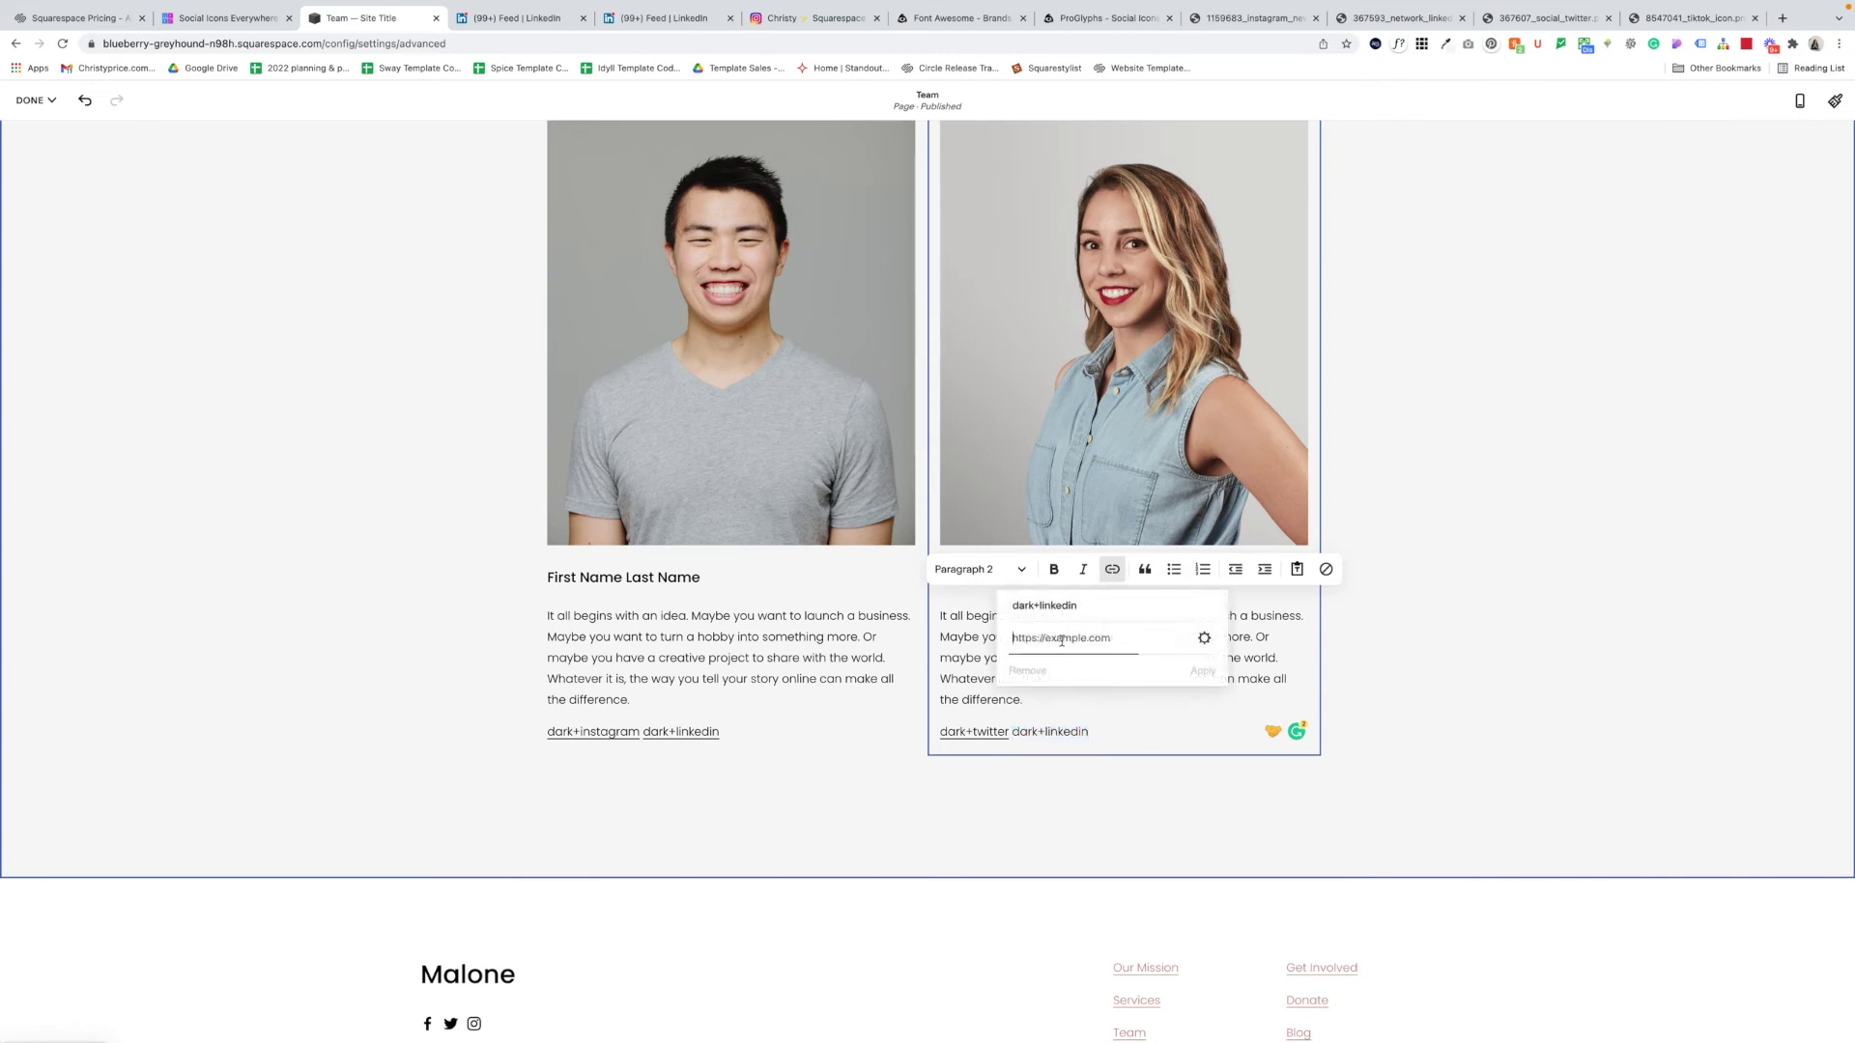
type("https://")
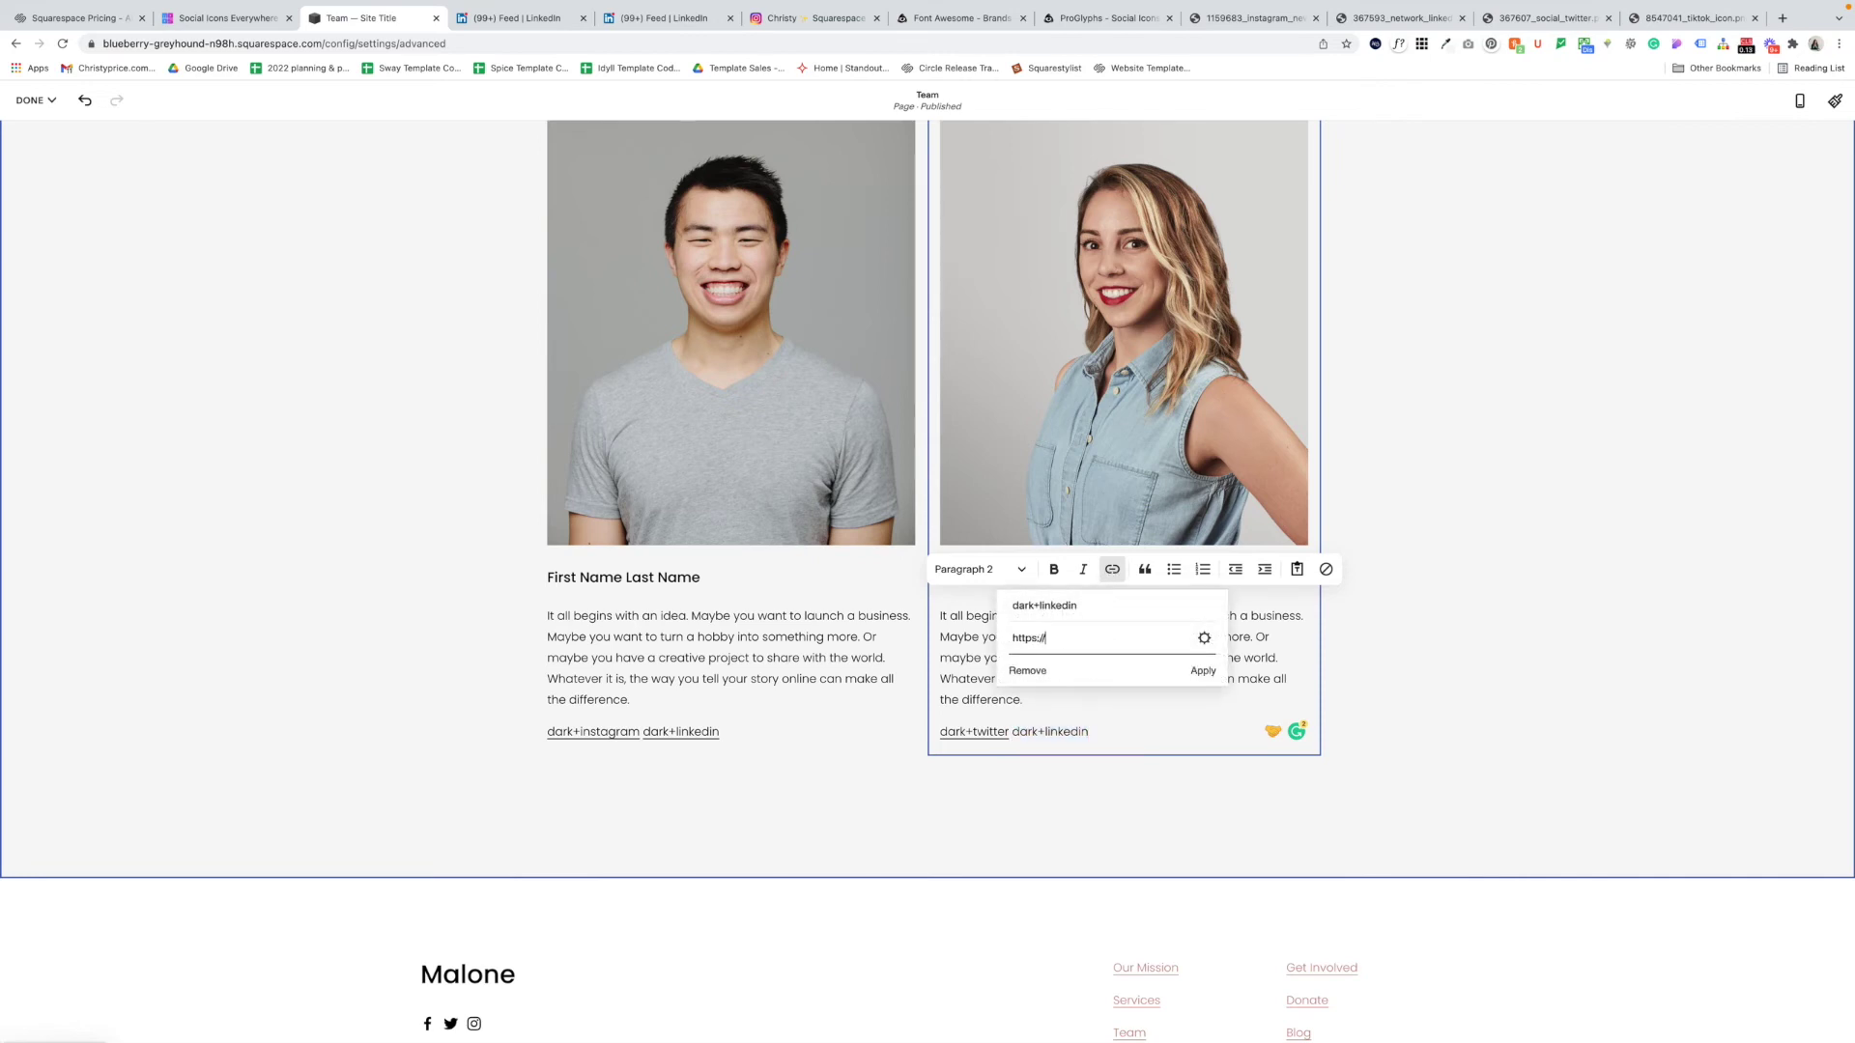
type("linkedin.com")
left_click(1204, 637)
left_click(1202, 526)
left_click(634, 367)
left_click(1203, 671)
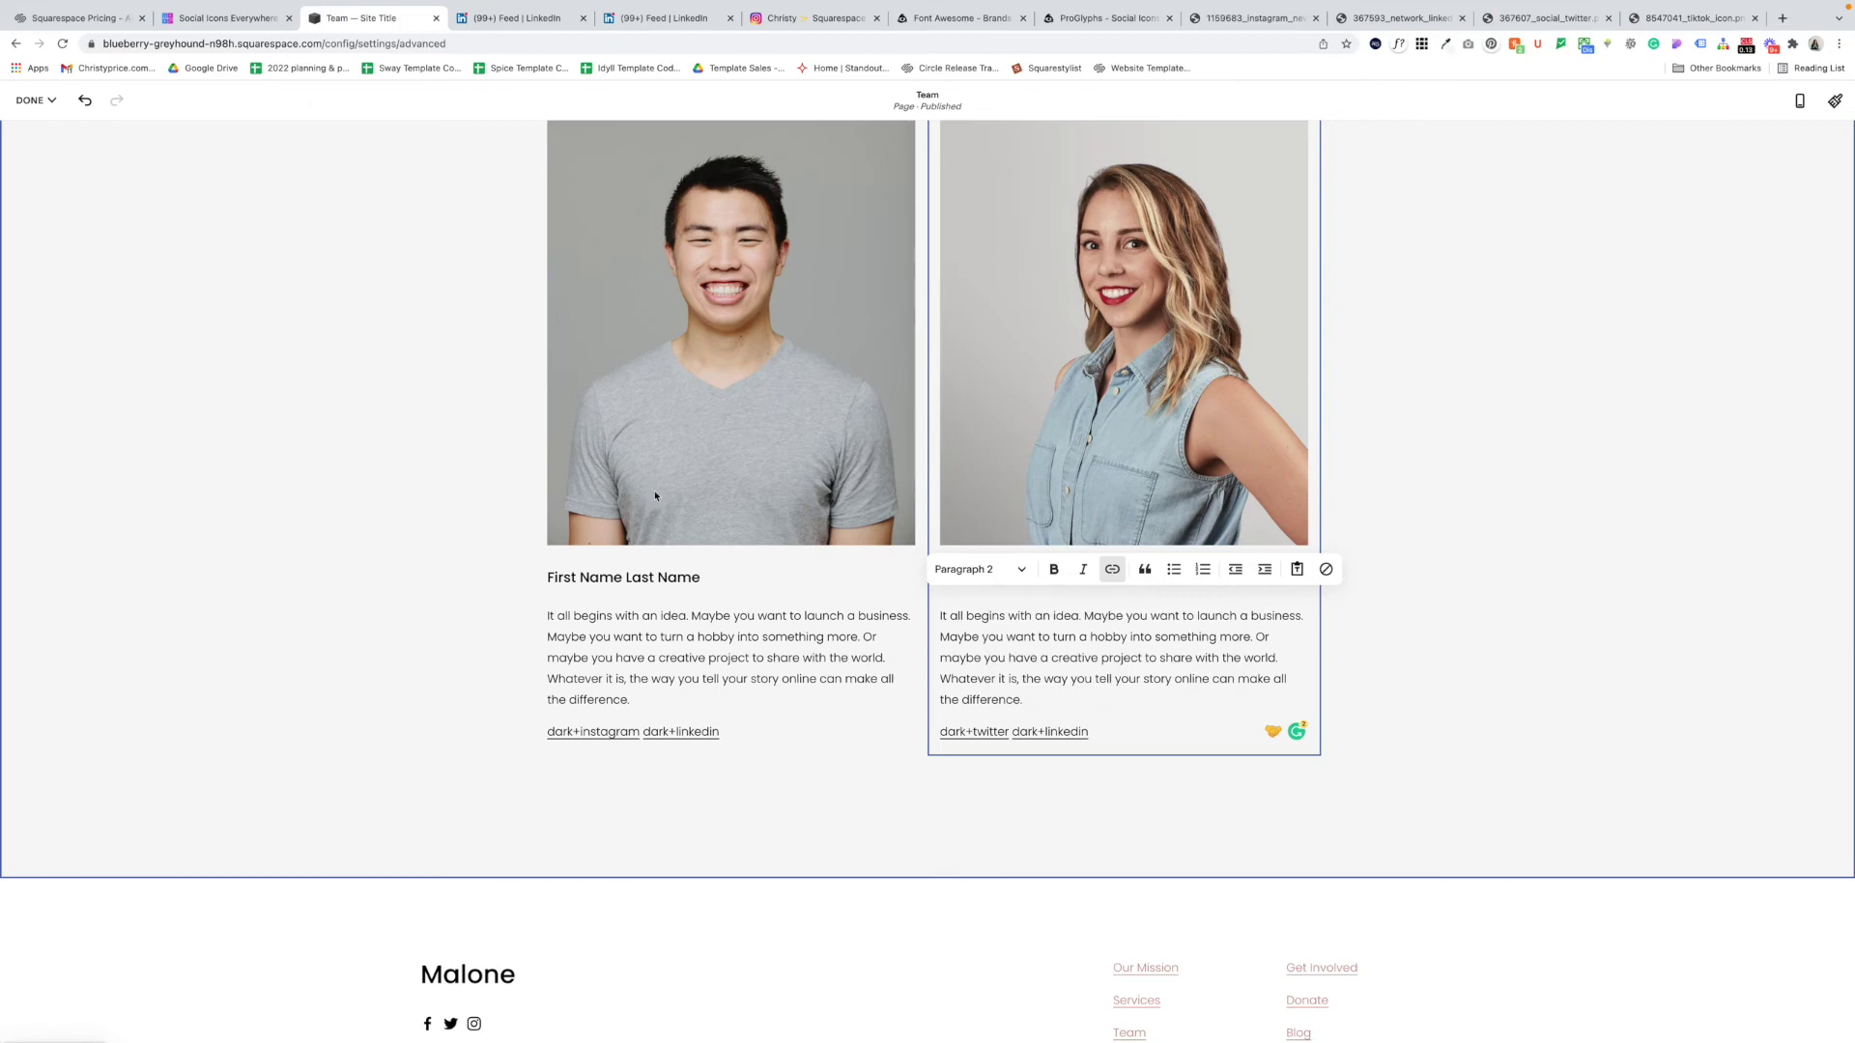
left_click(32, 101)
left_click(35, 132)
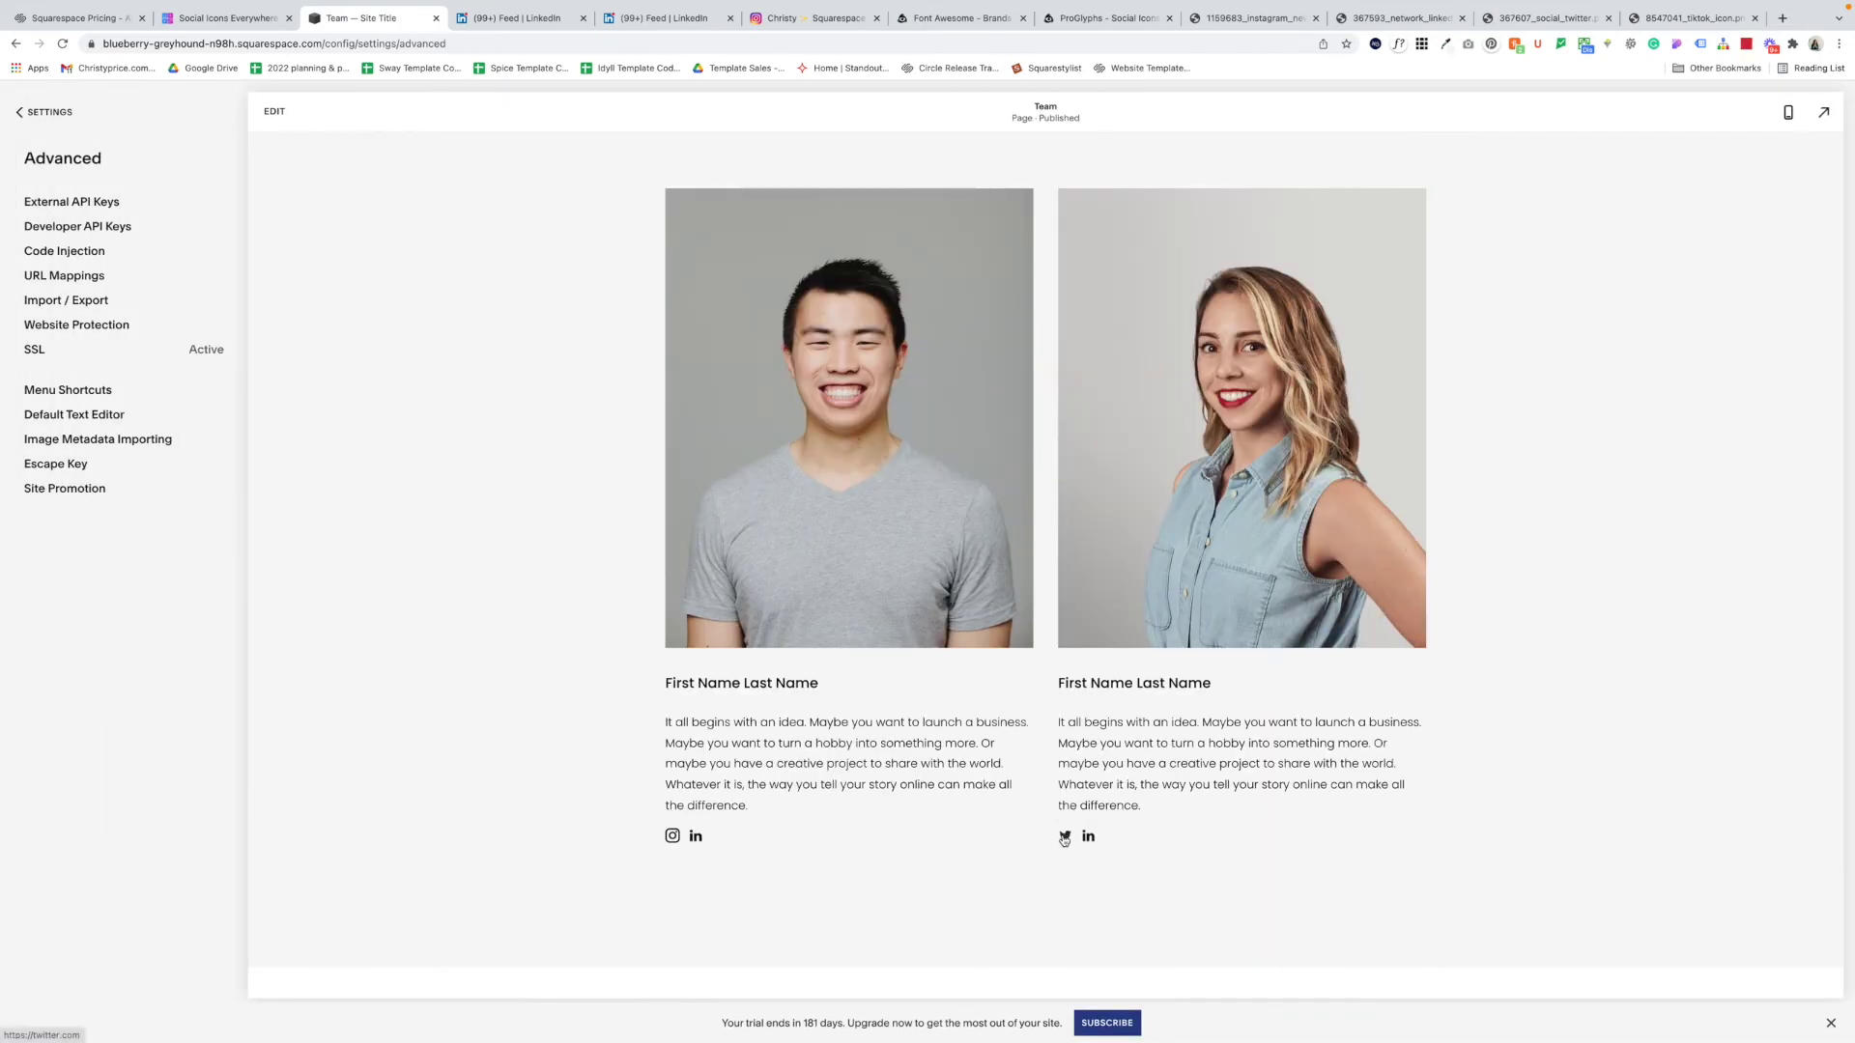
Step: Test the second member's Twitter icon, close its tab, and scroll through the Team page
left_click(1064, 838)
key("ctrl+w")
scroll(1092, 843, "down", 2)
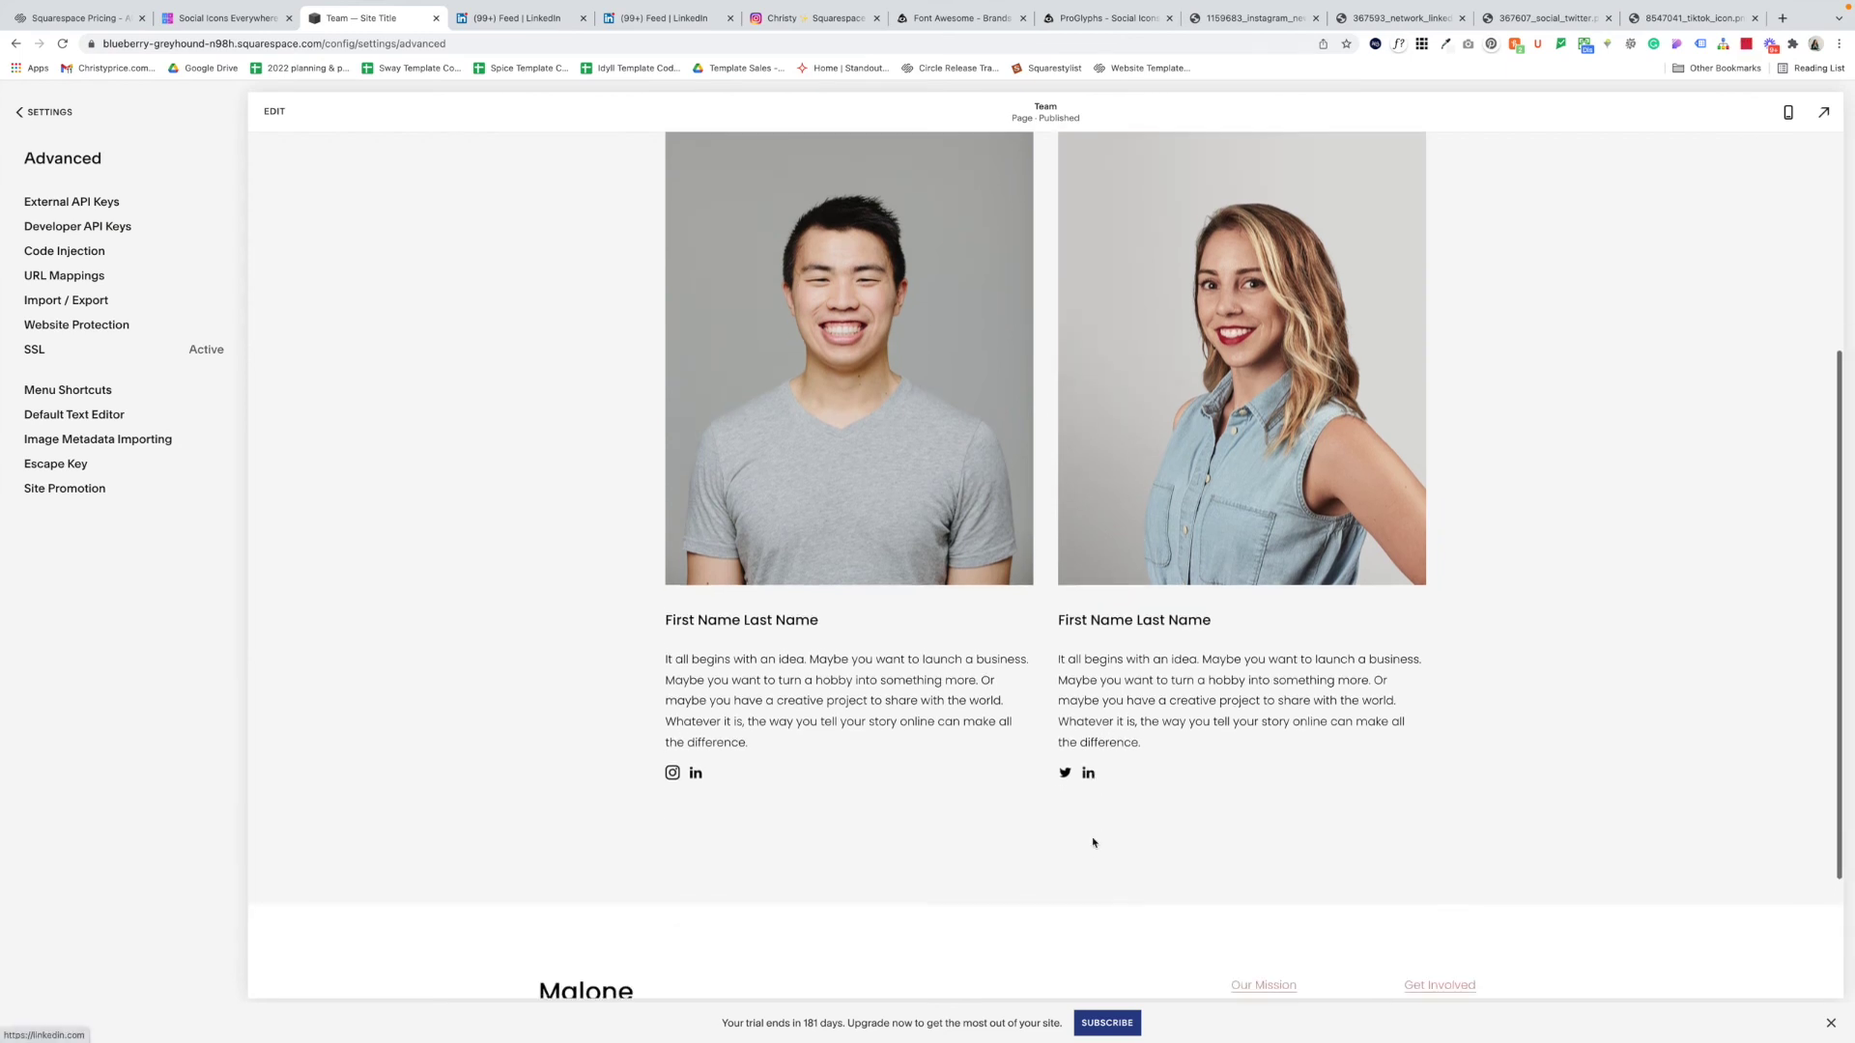
scroll(1093, 843, "up", 1)
scroll(1093, 841, "up", 2)
scroll(1093, 840, "down", 1)
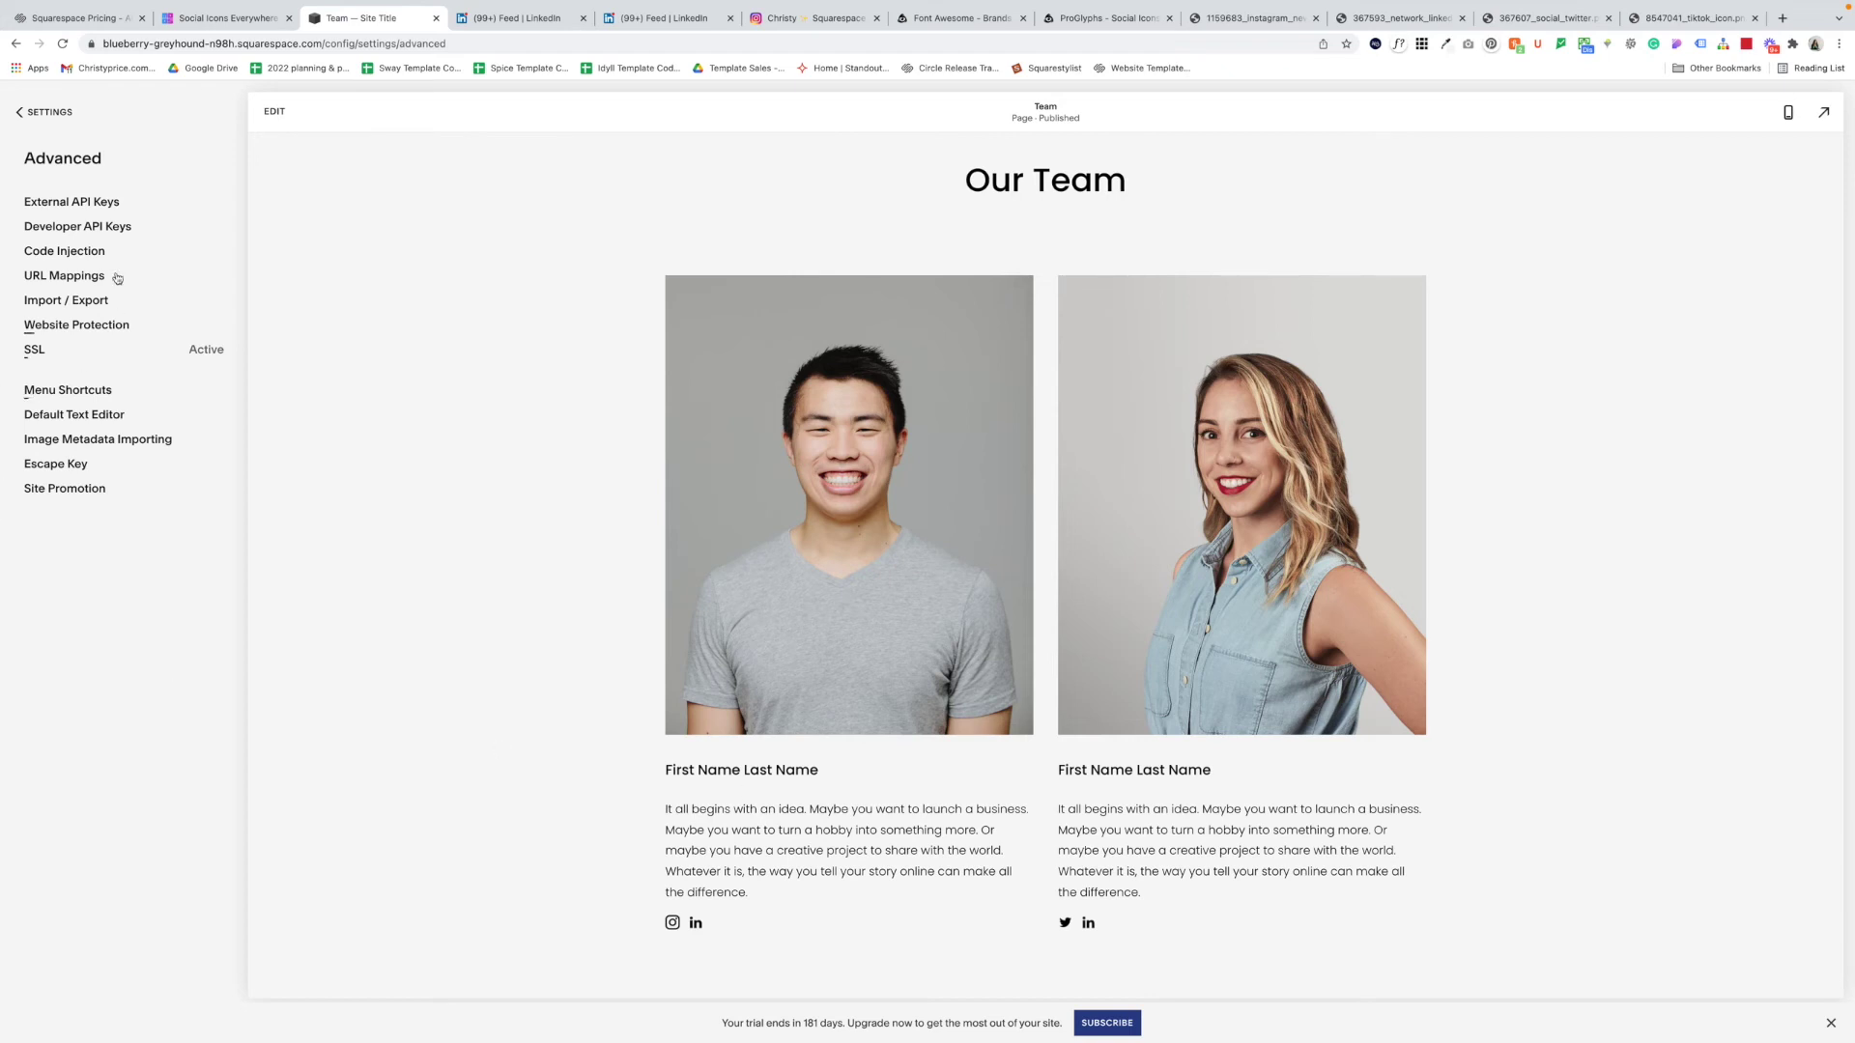
Step: Go from the settings to the Pages list and start editing the Team page
left_click(51, 113)
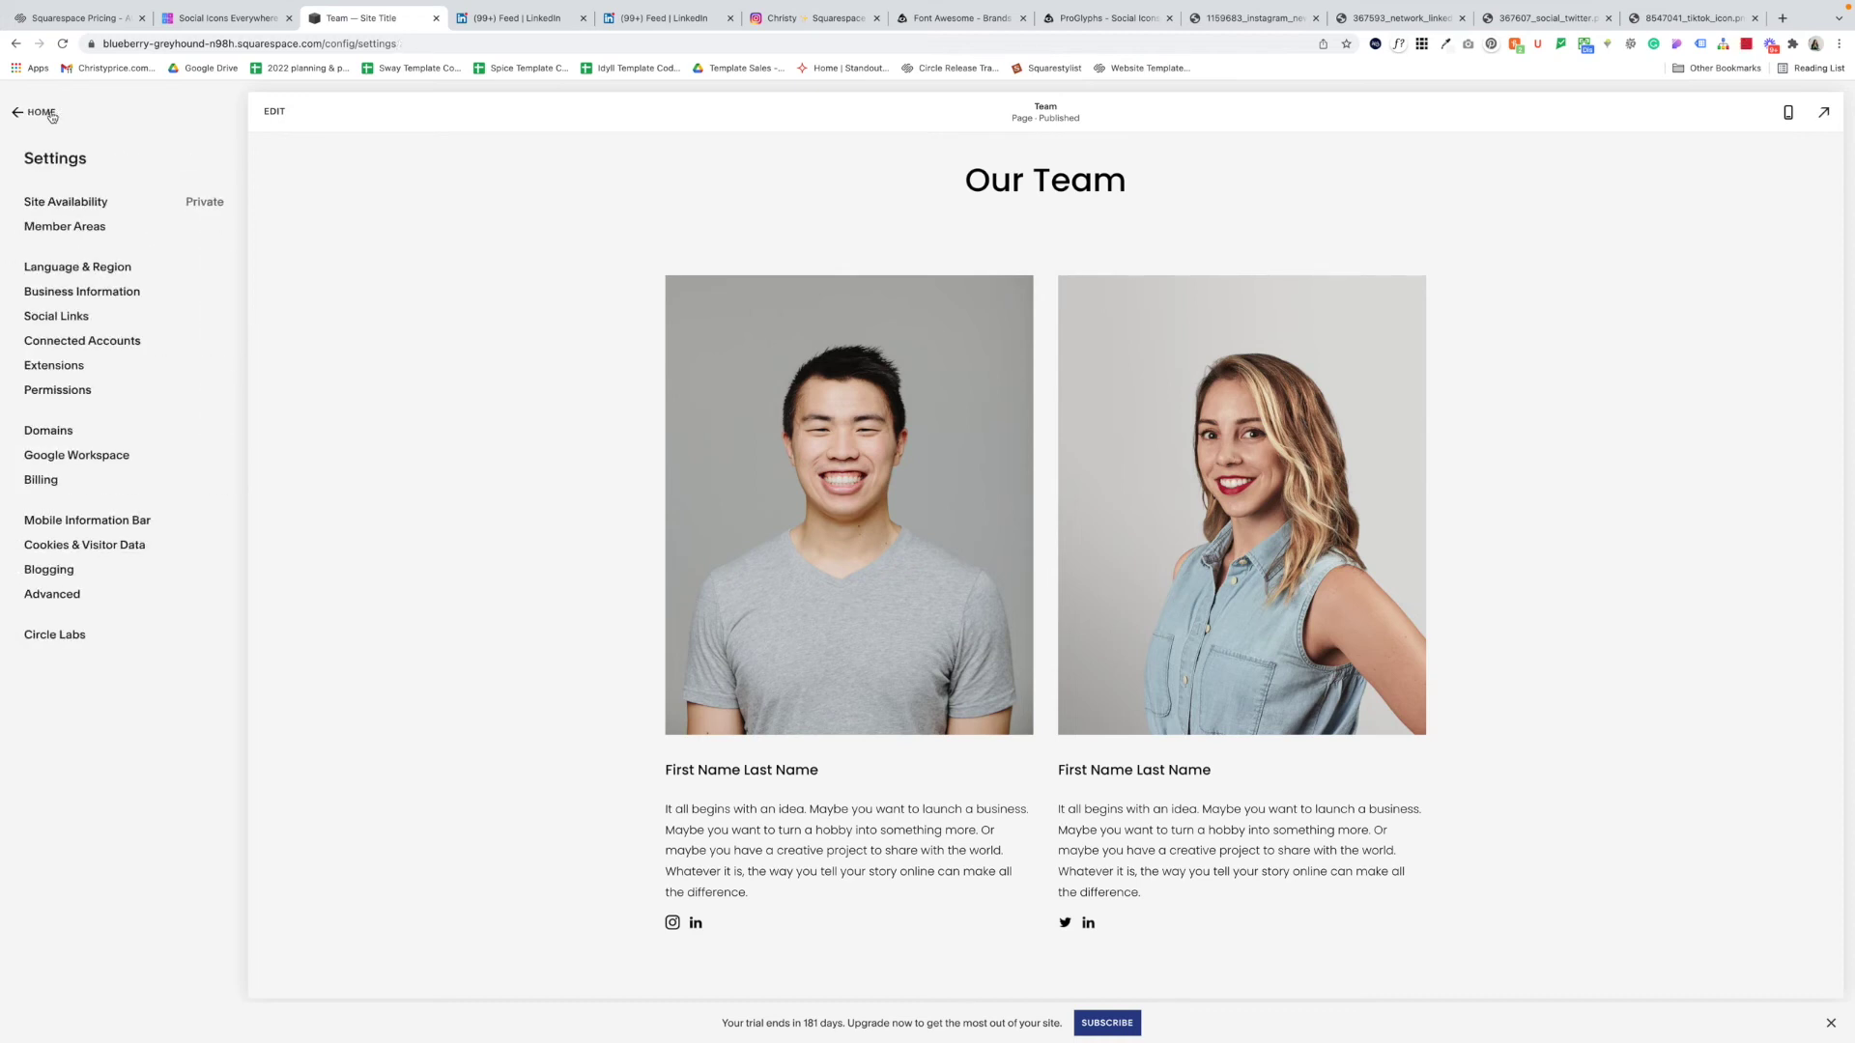
left_click(43, 207)
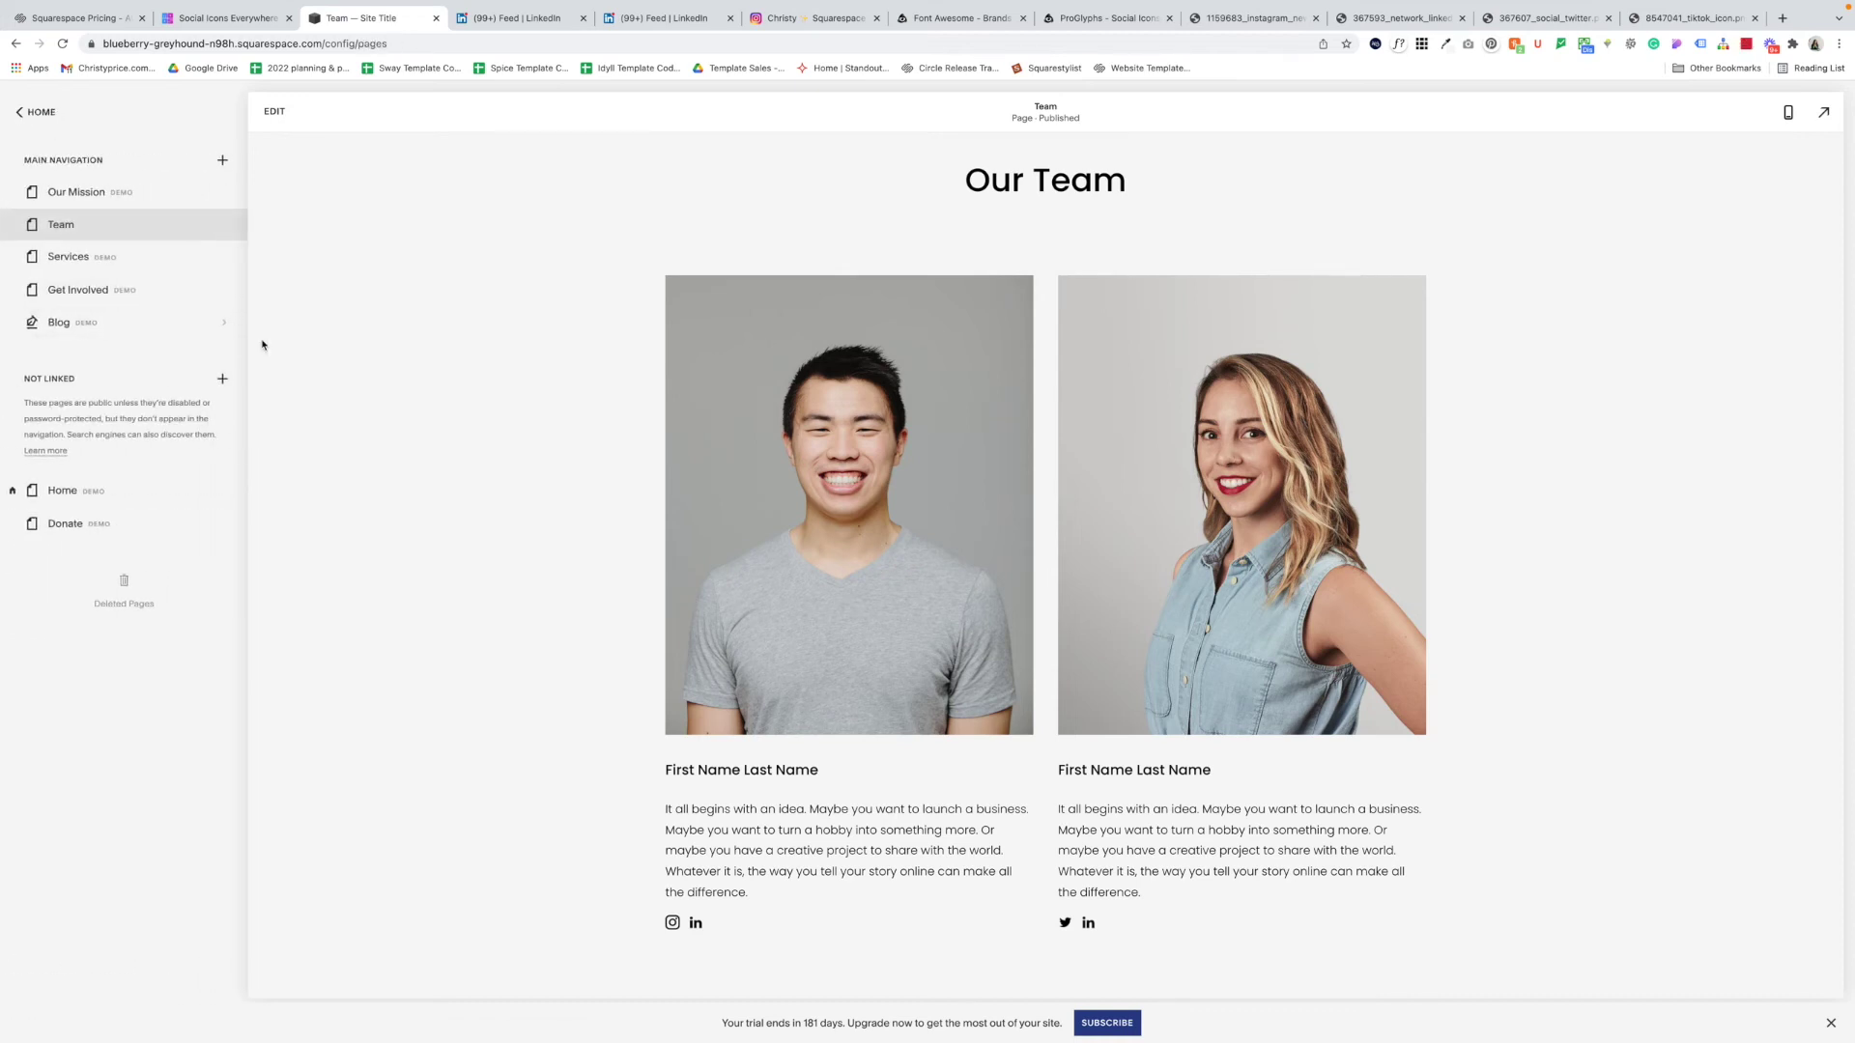
scroll(360, 321, "up", 3)
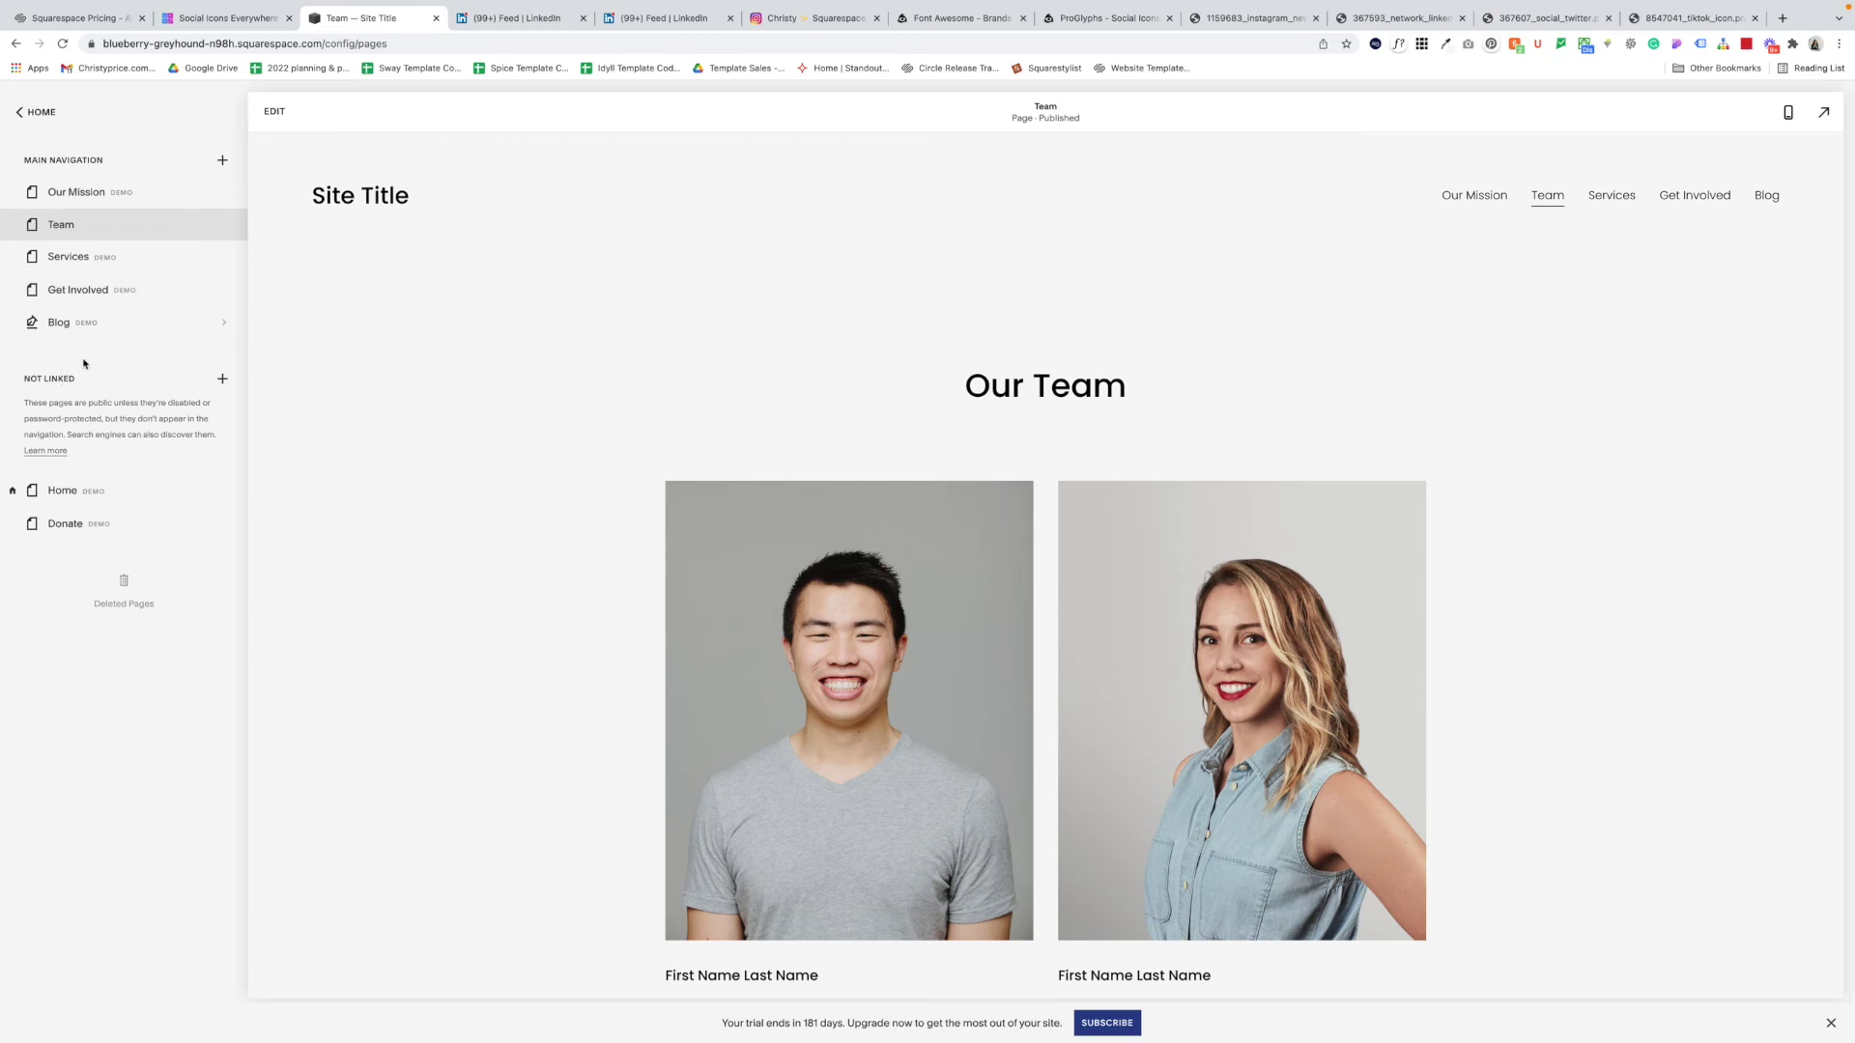
left_click(278, 112)
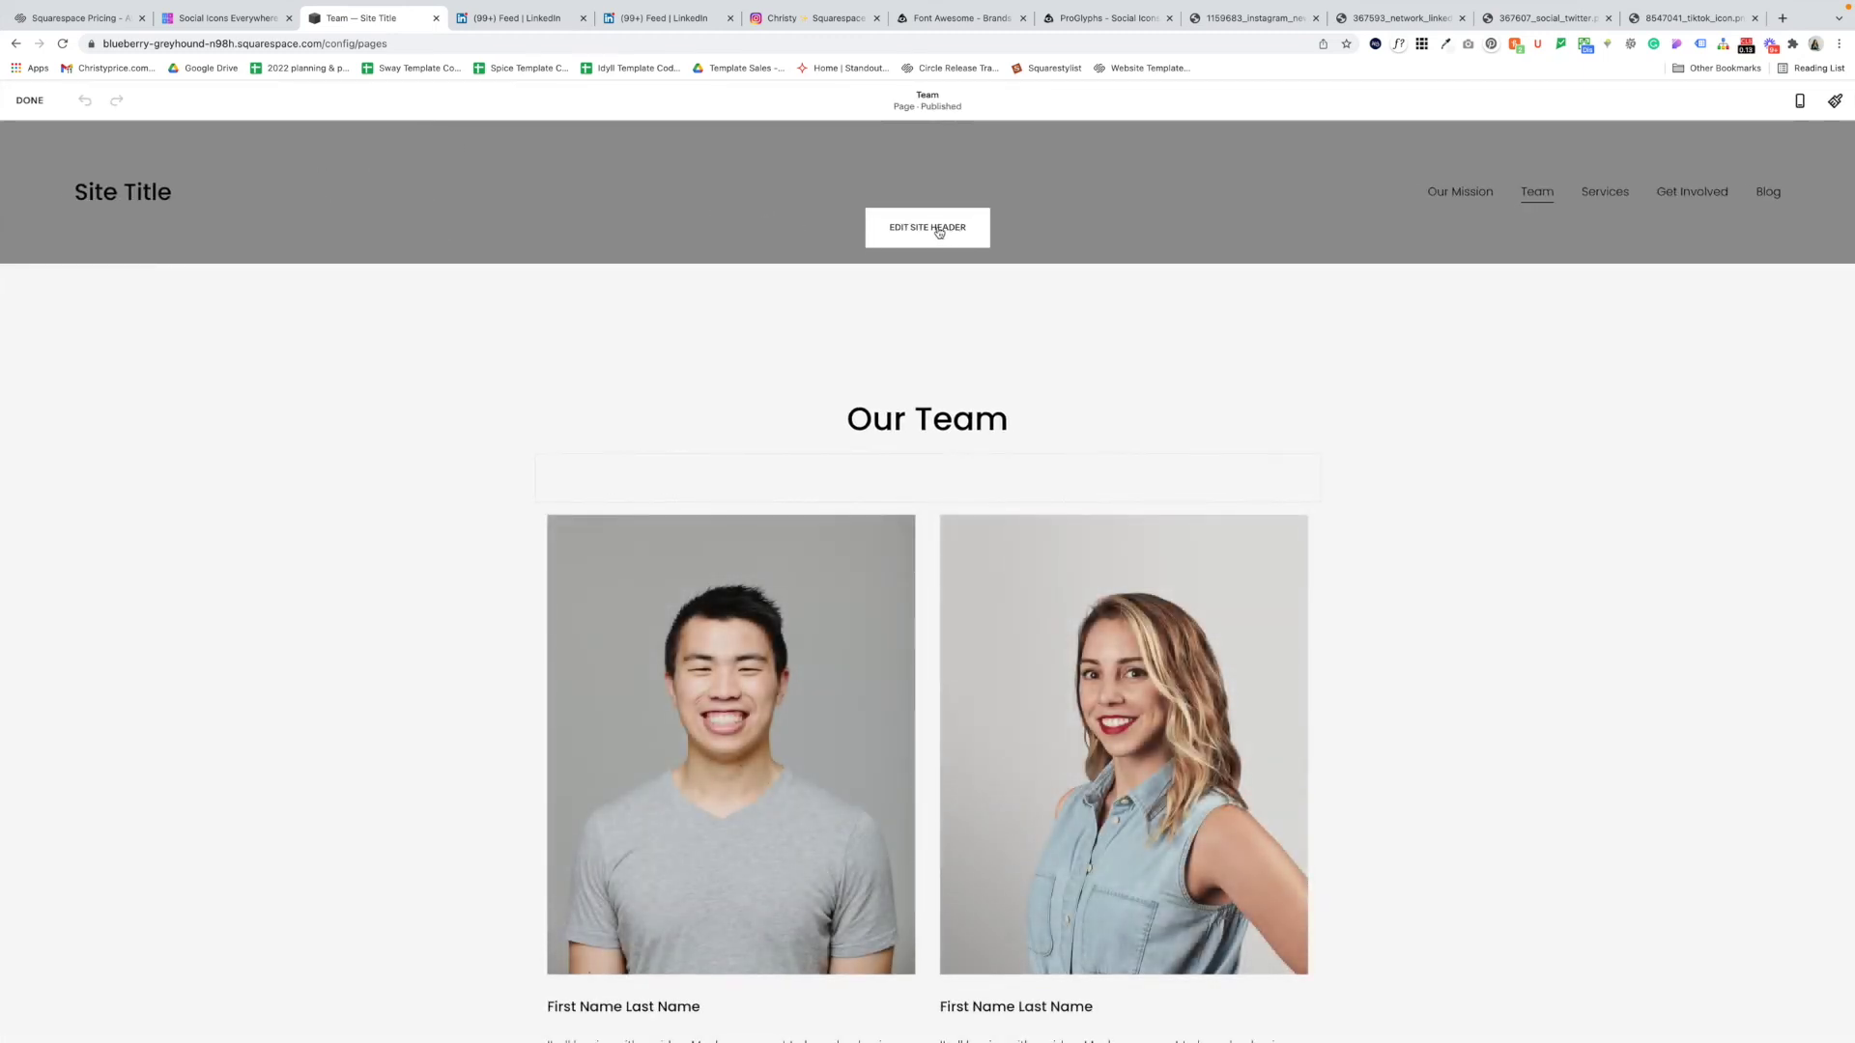
Step: Toggle the header's Social Links element on and back off, then save the header
left_click(939, 232)
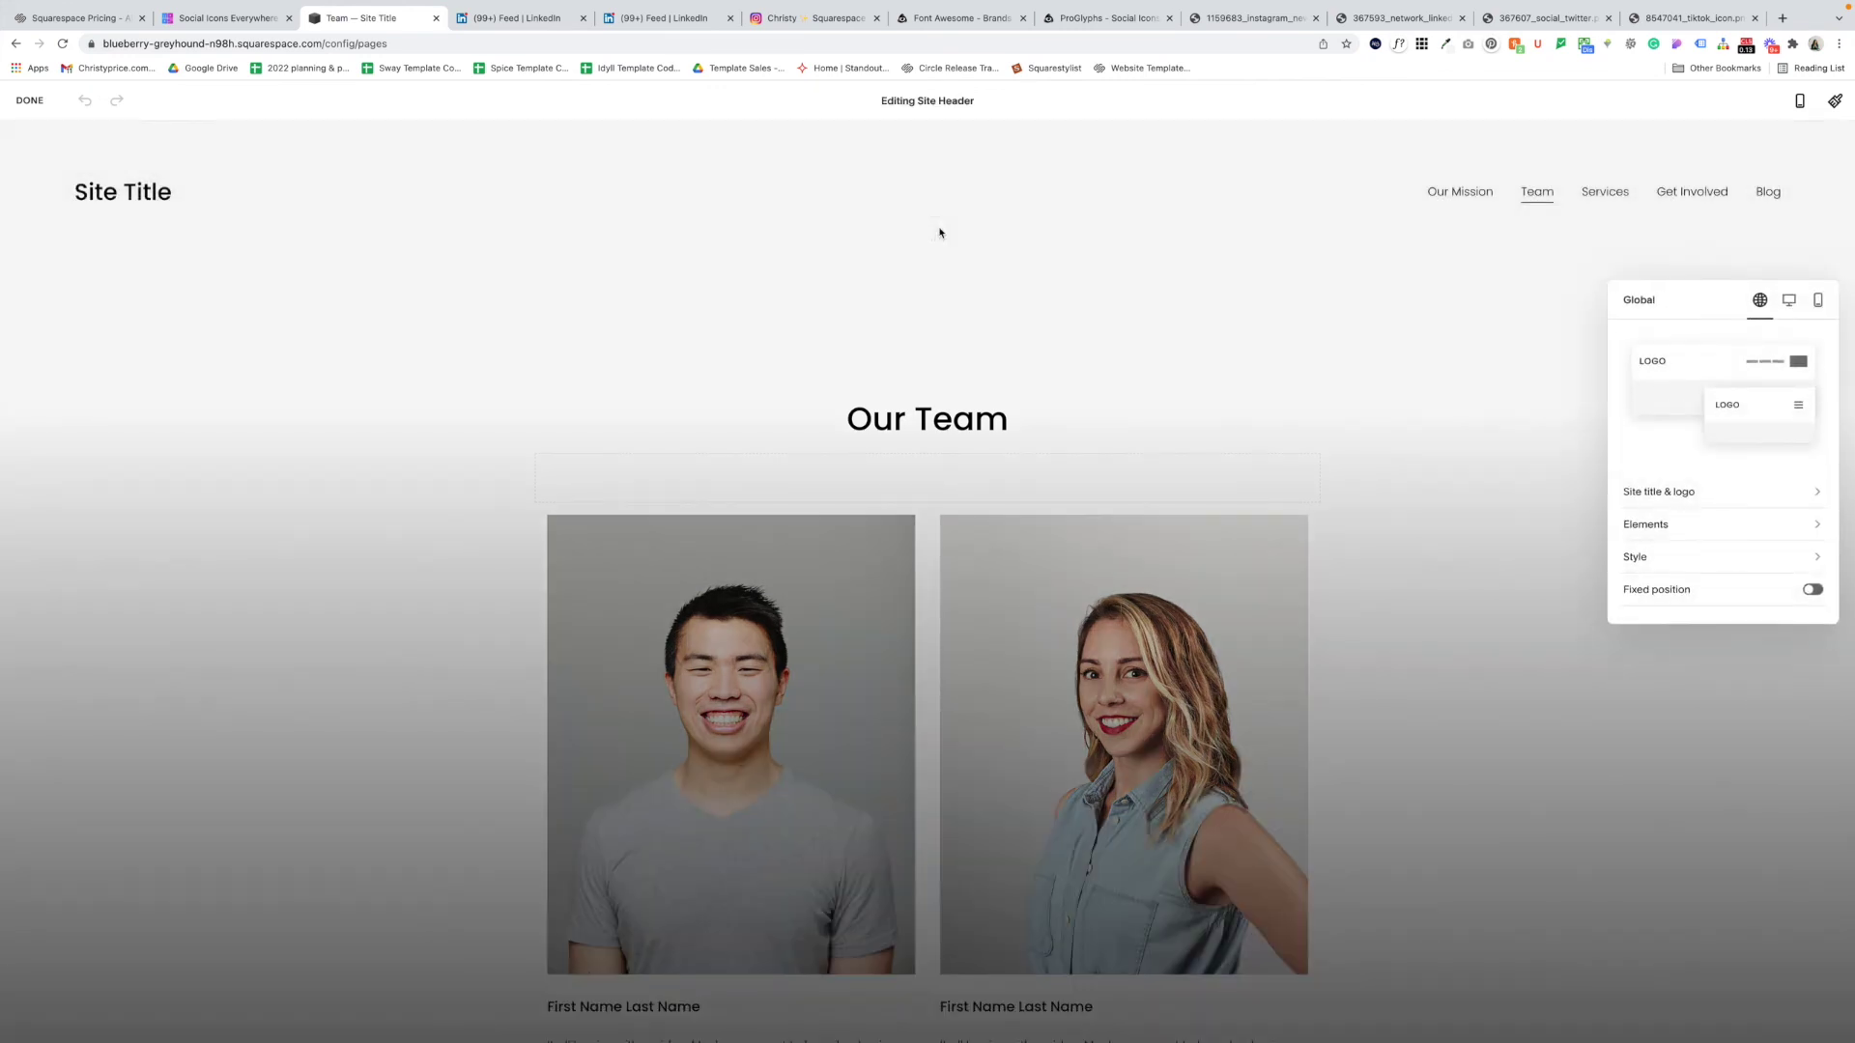
left_click(1737, 533)
left_click(1812, 369)
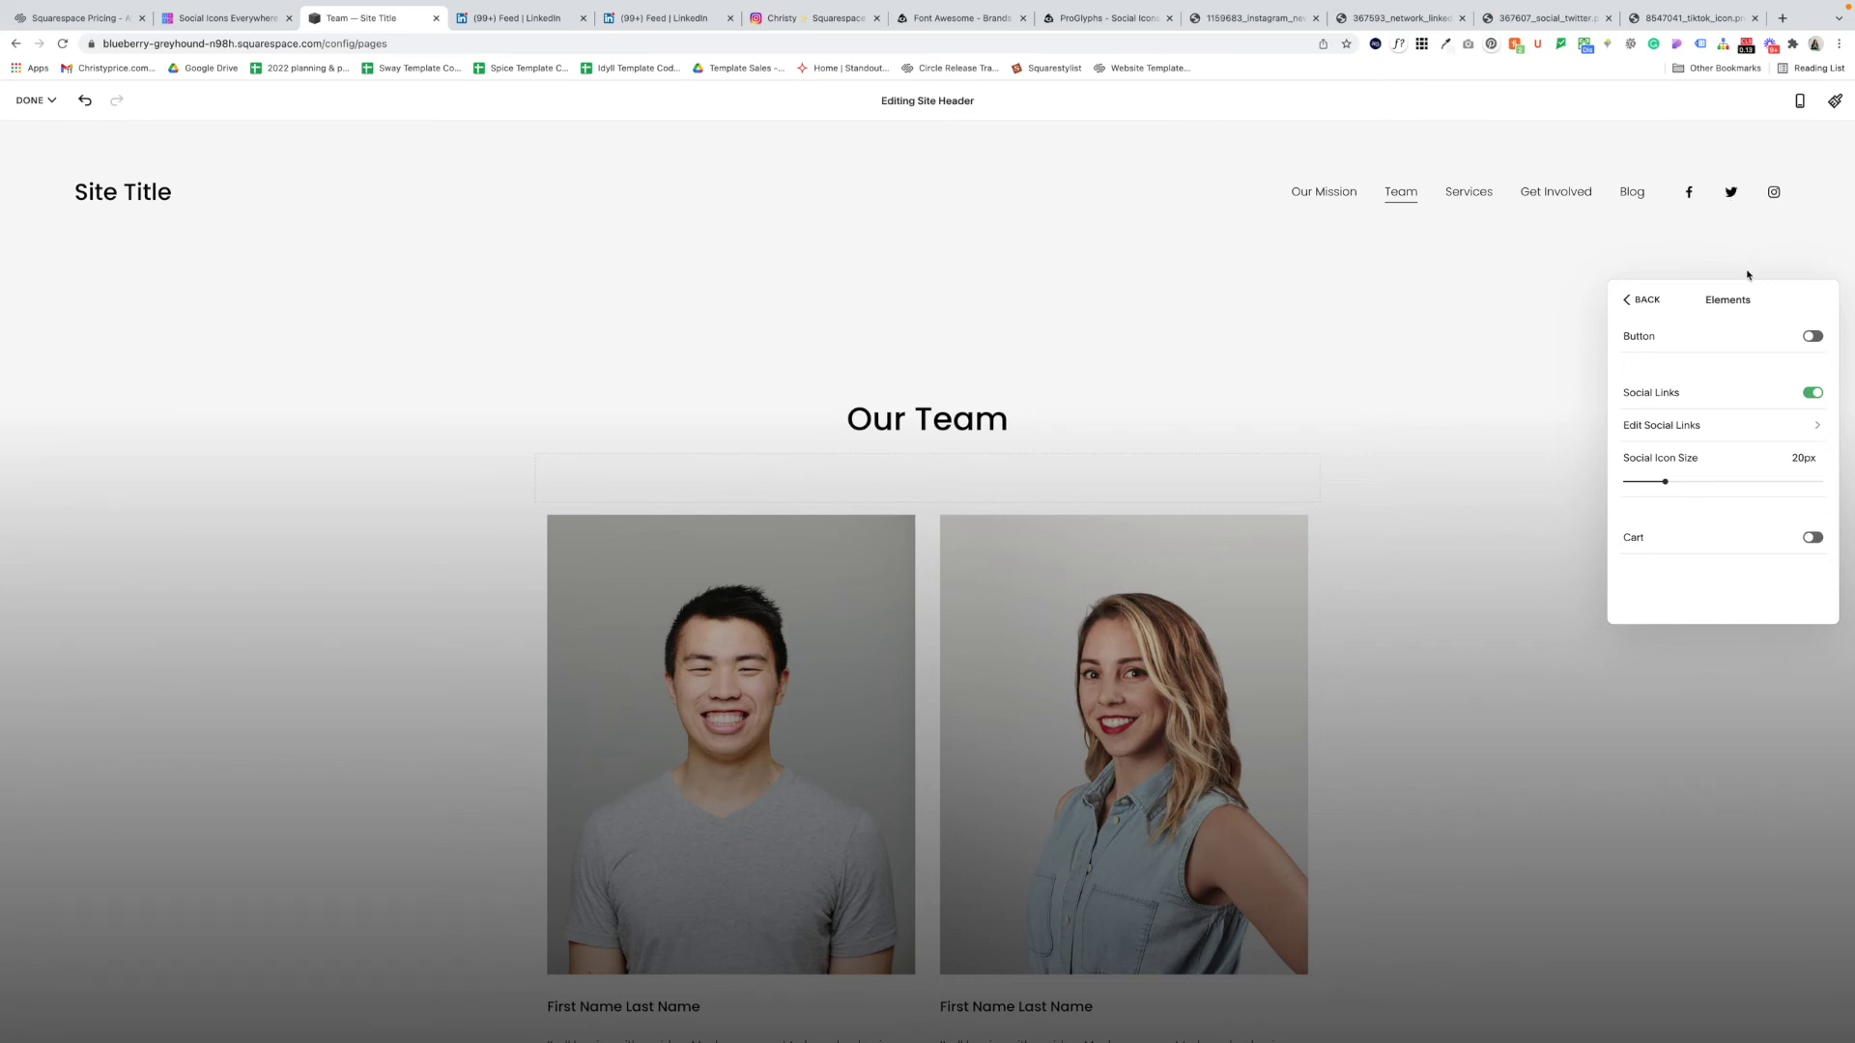
left_click(1812, 392)
left_click(36, 100)
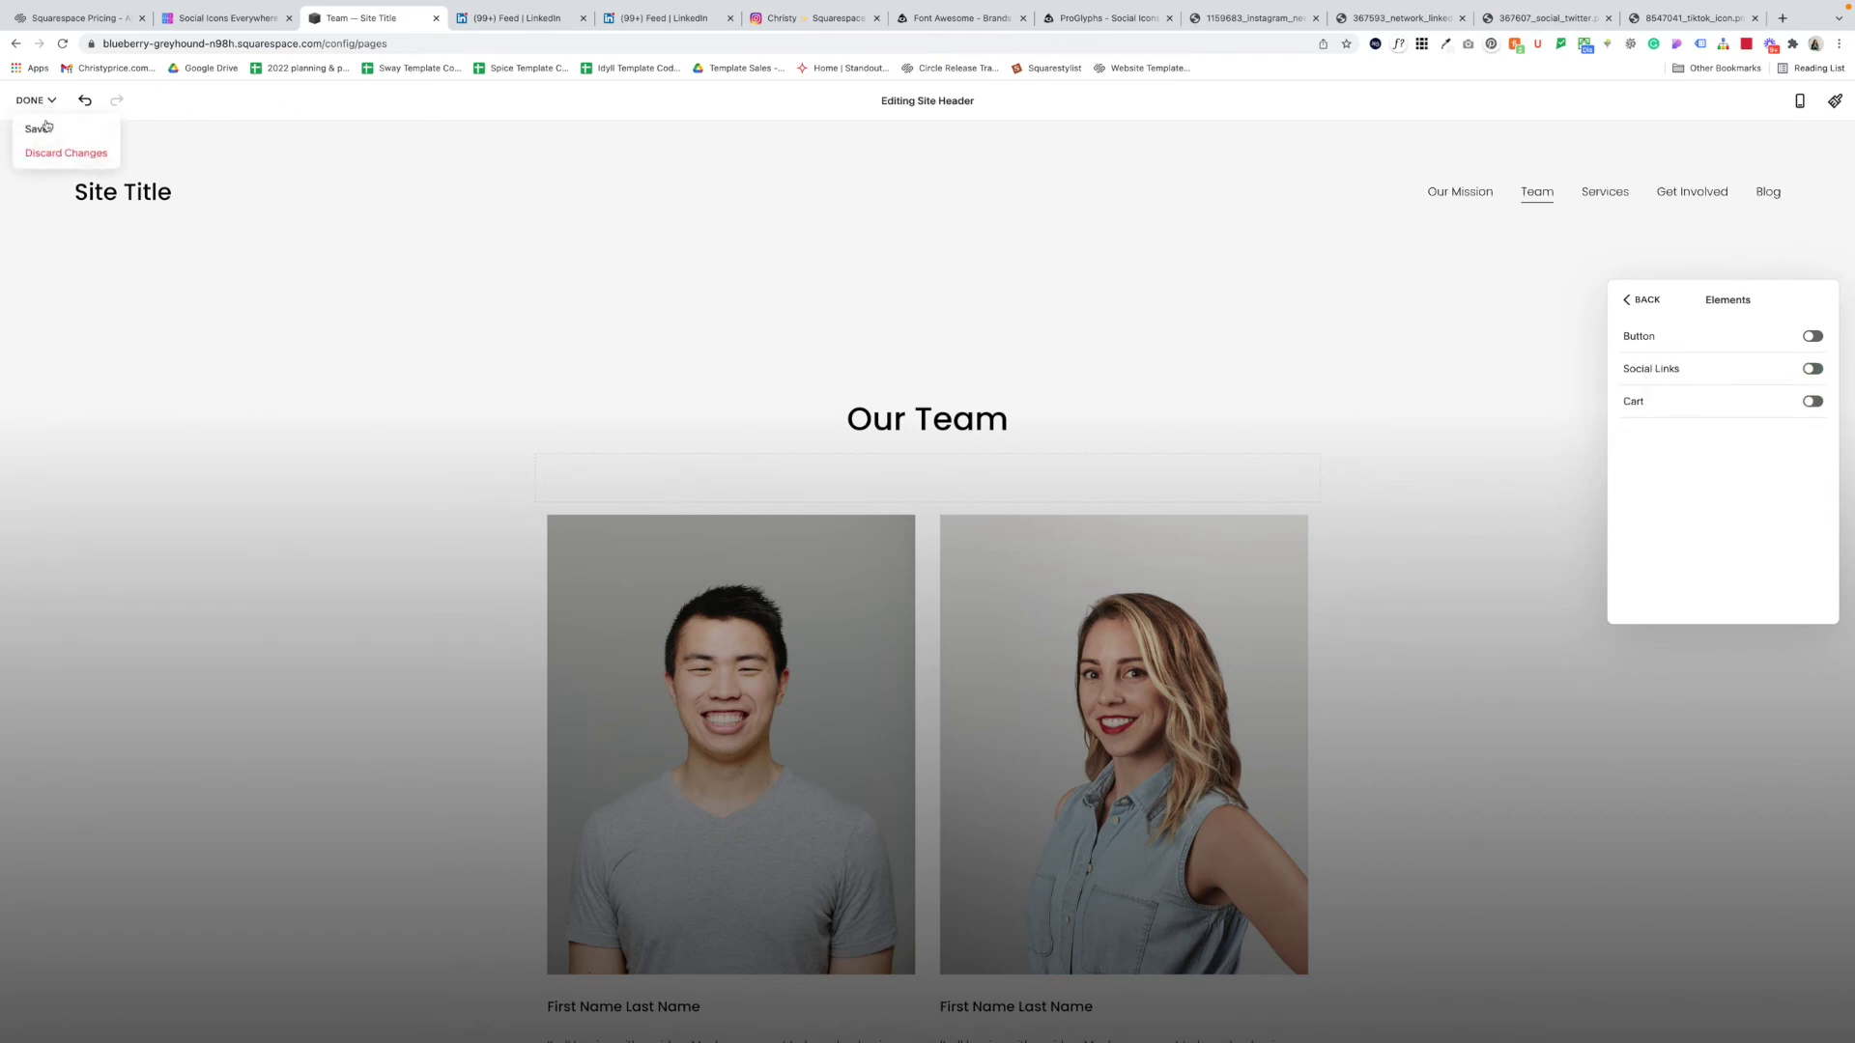
left_click(39, 129)
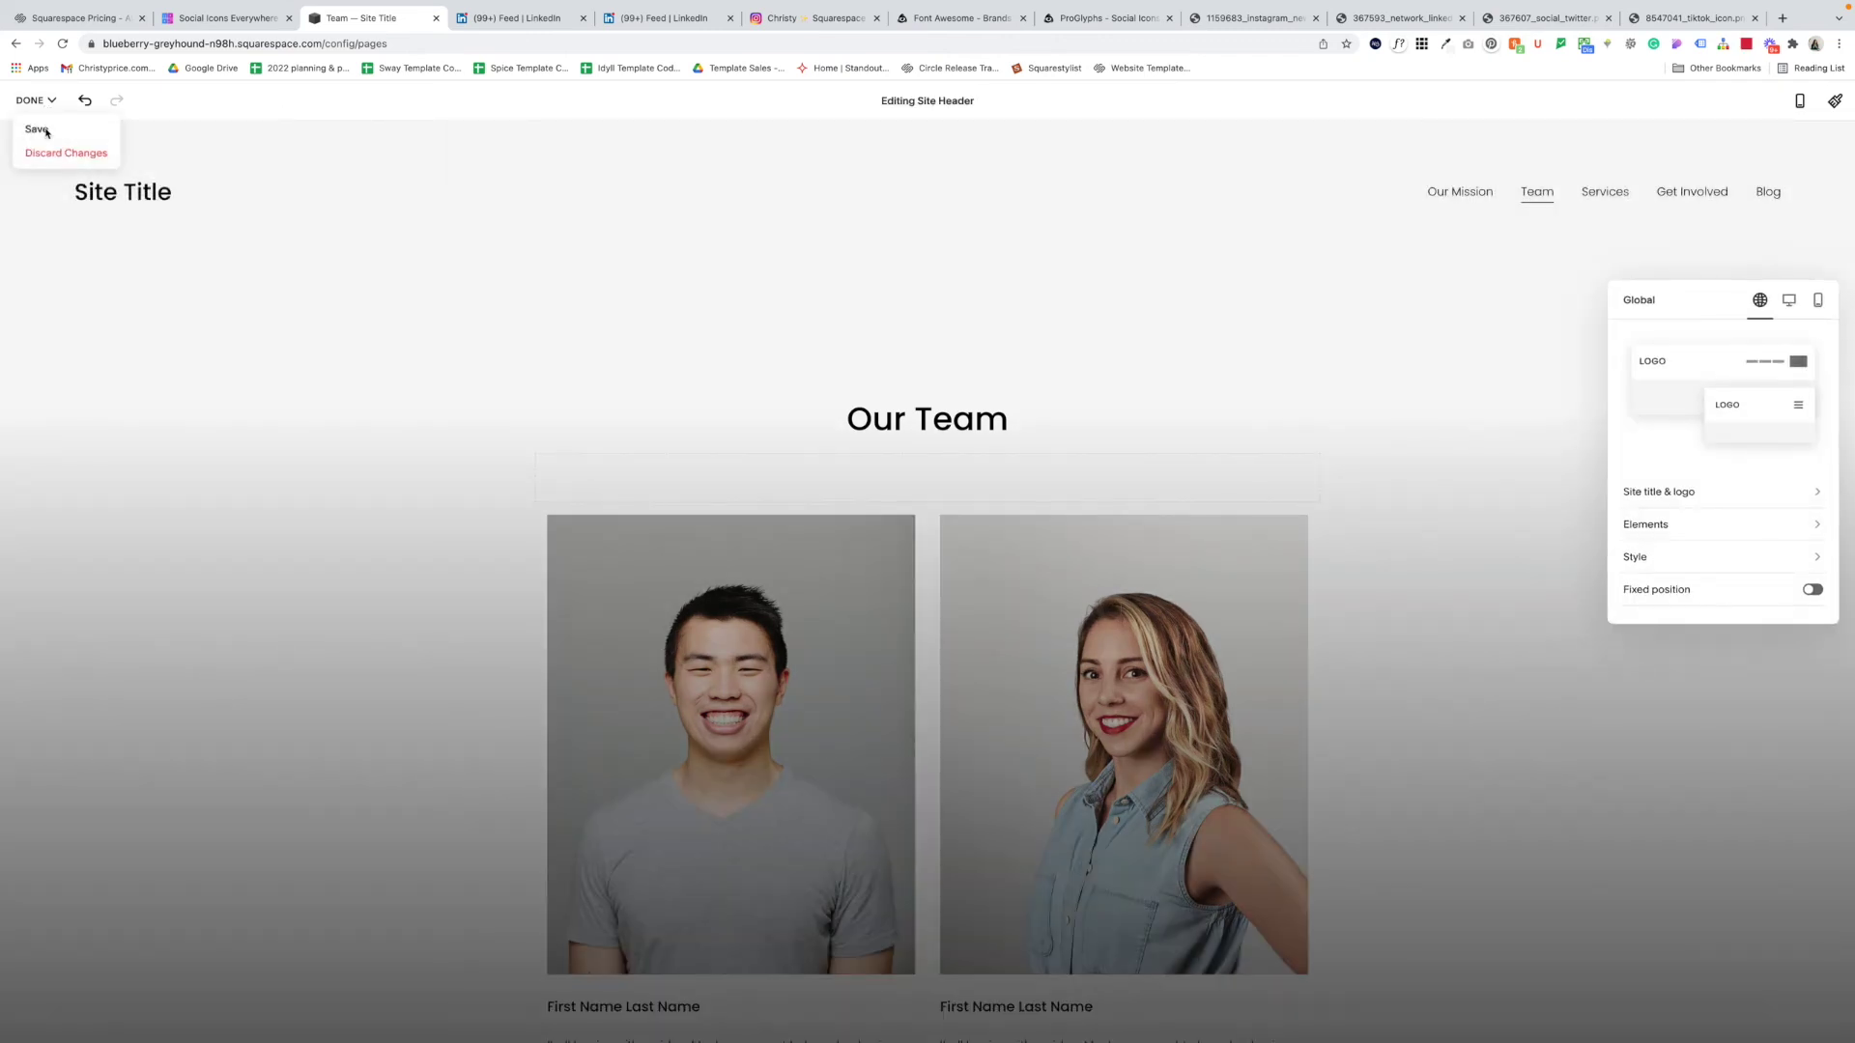
left_click(38, 129)
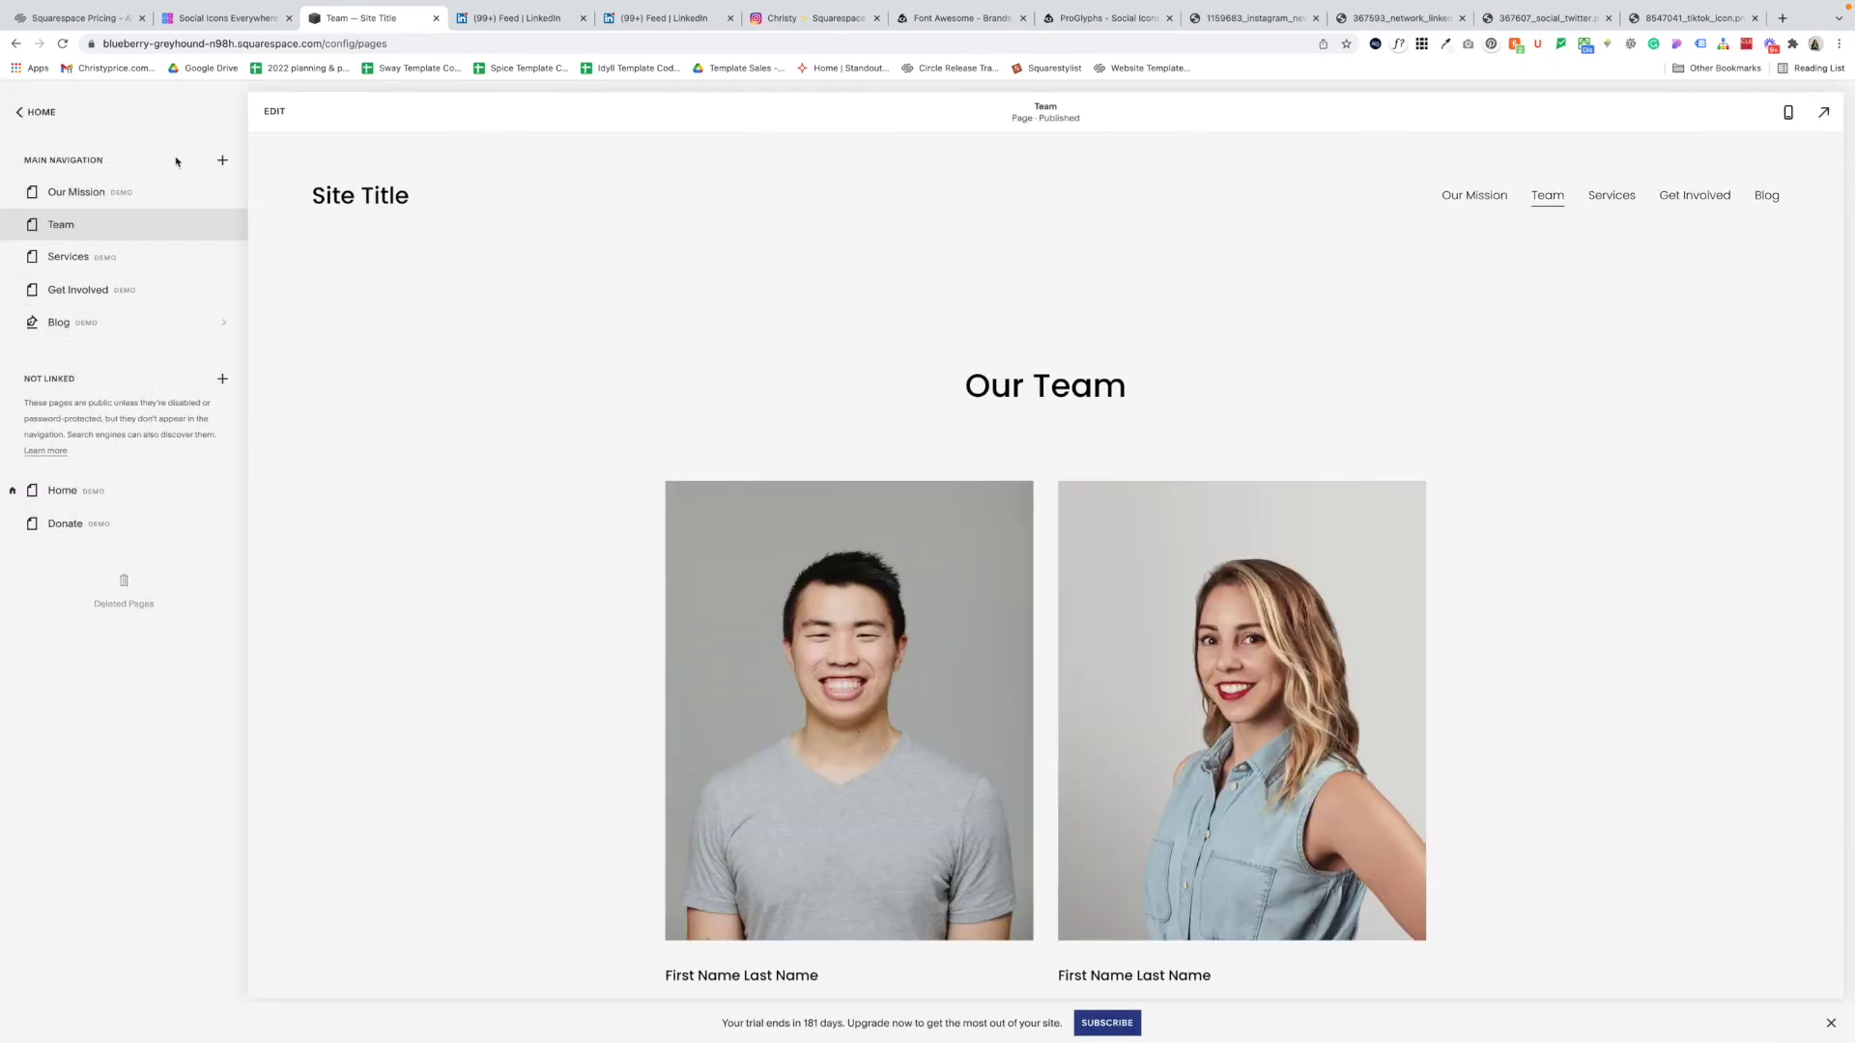
left_click(221, 162)
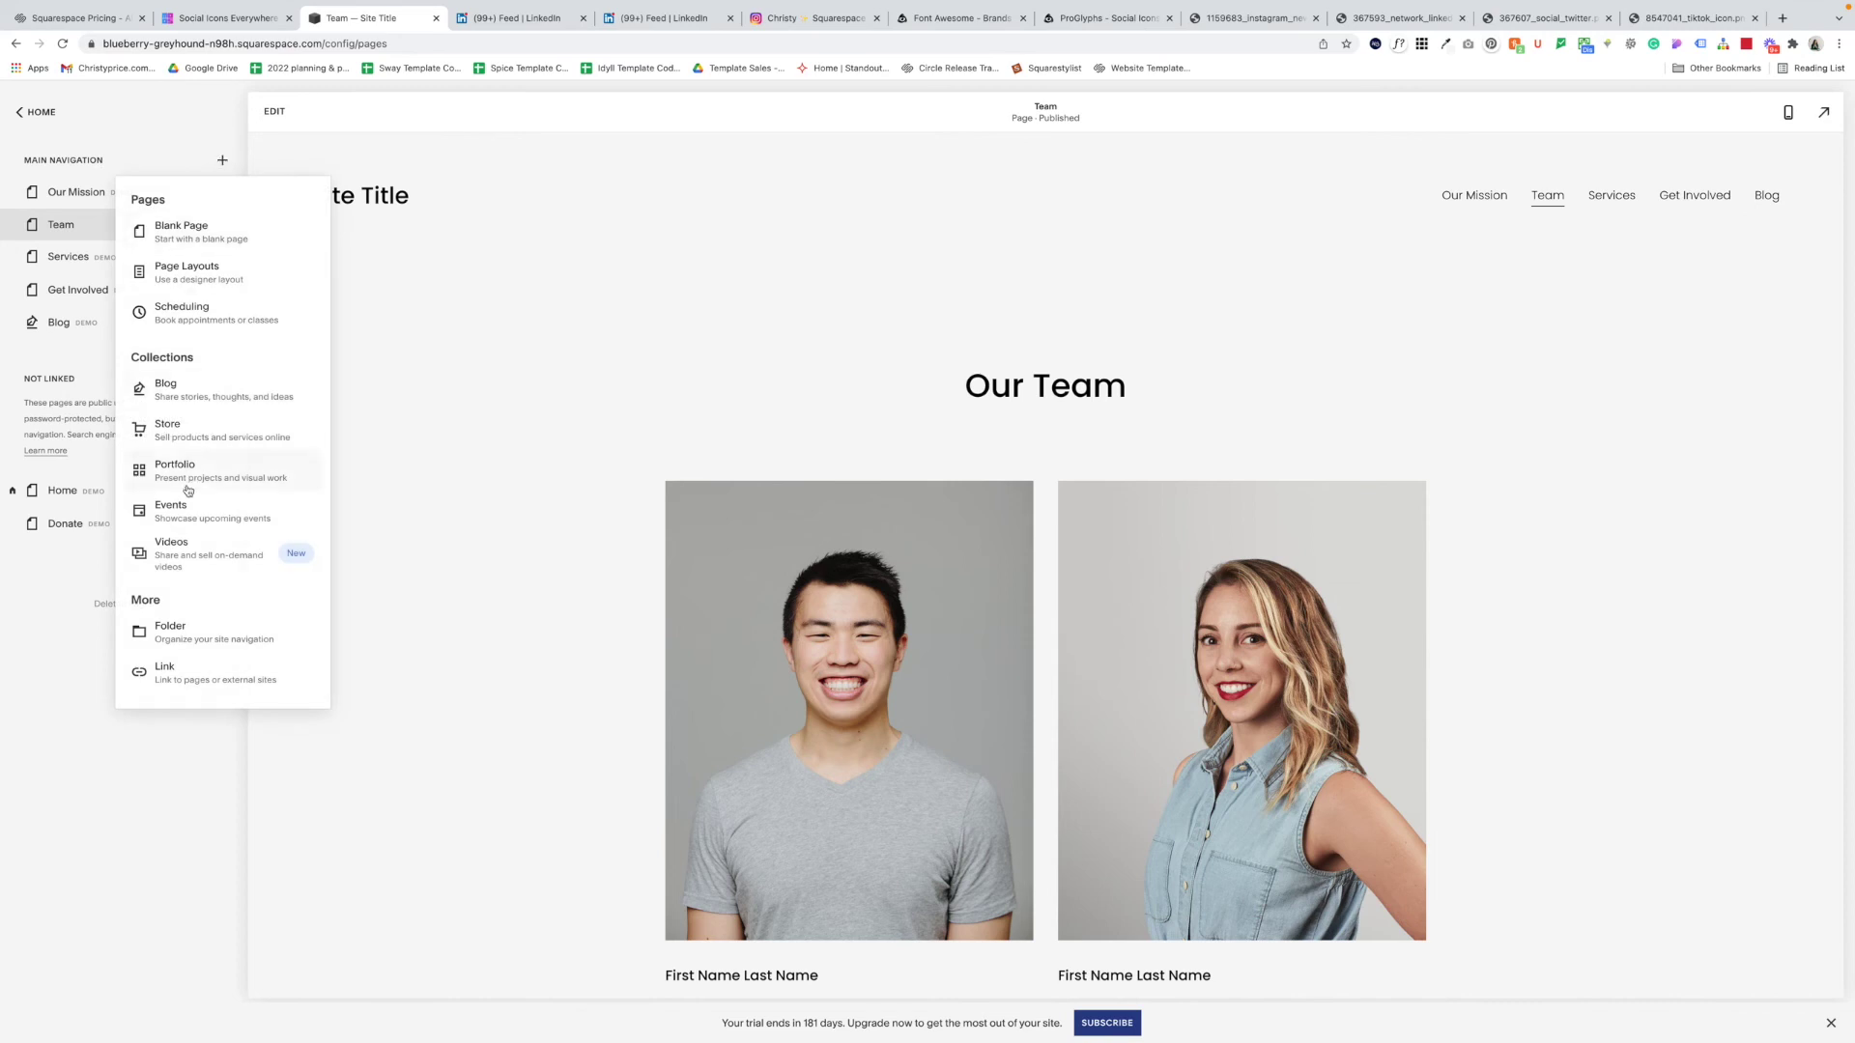
left_click(189, 674)
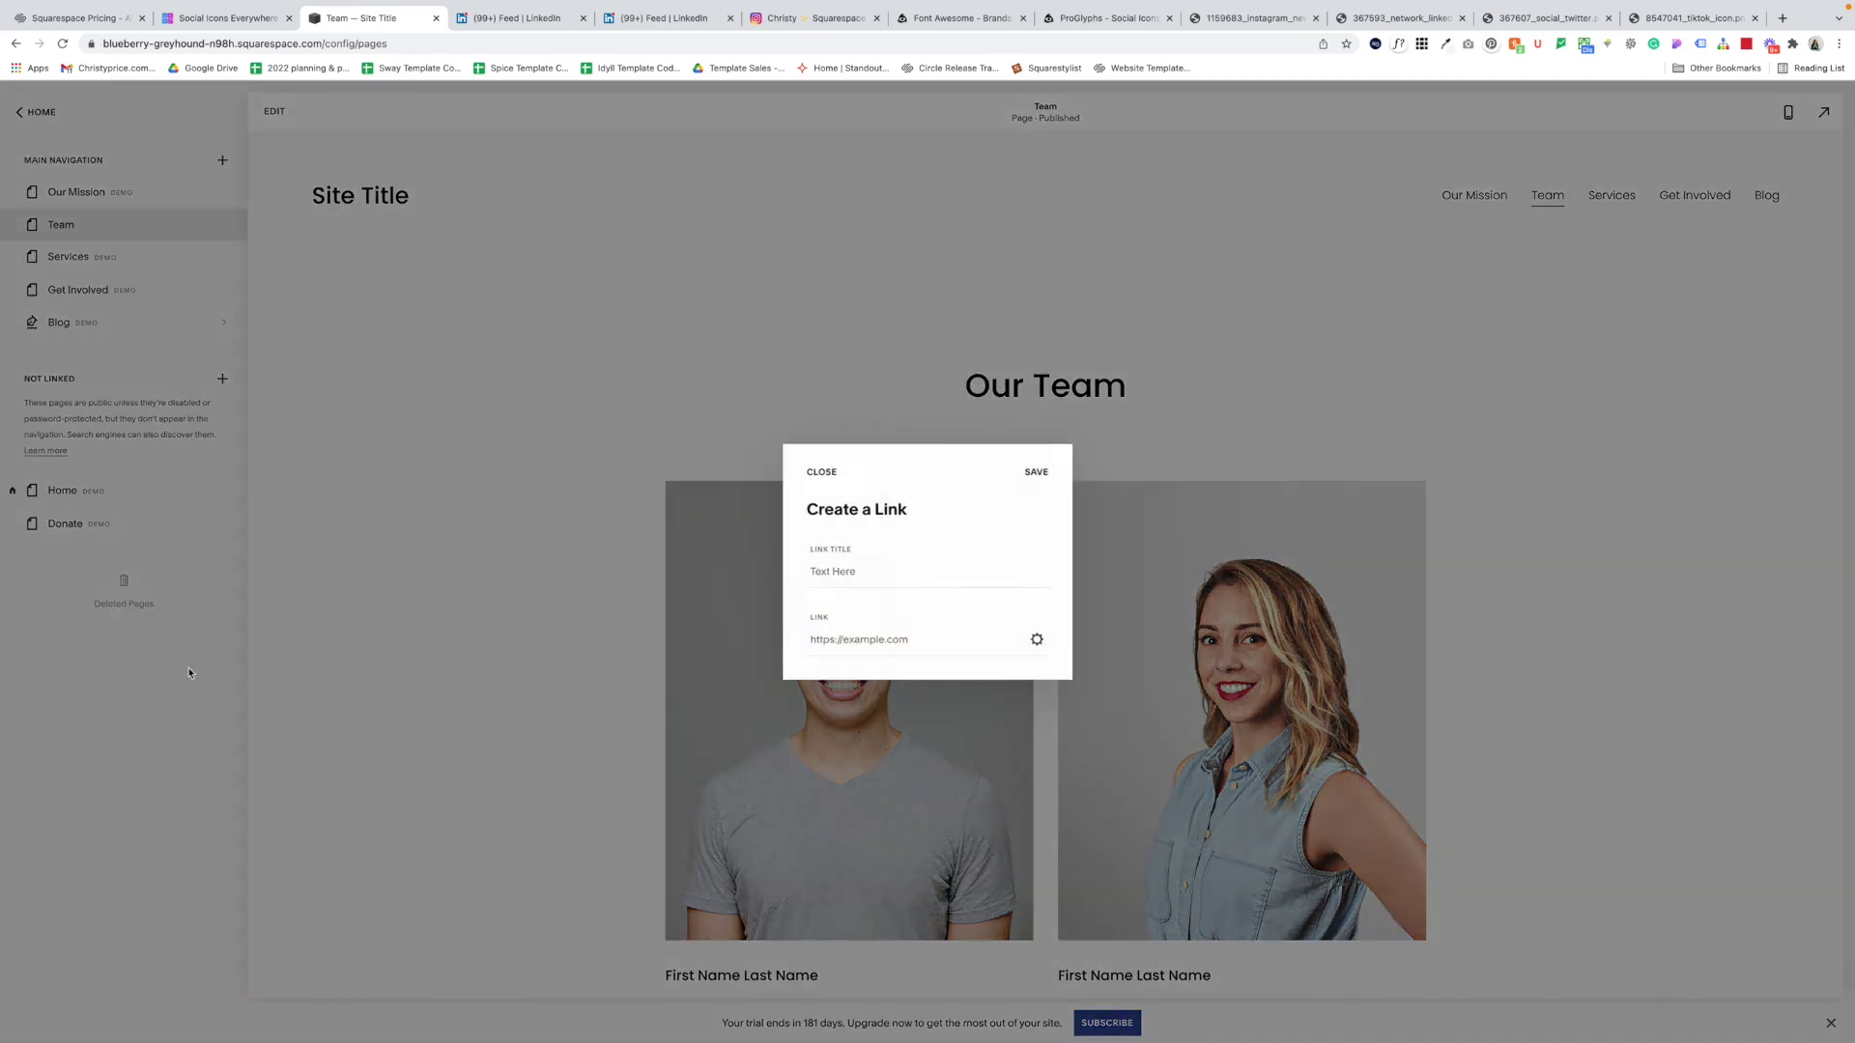
left_click(857, 570)
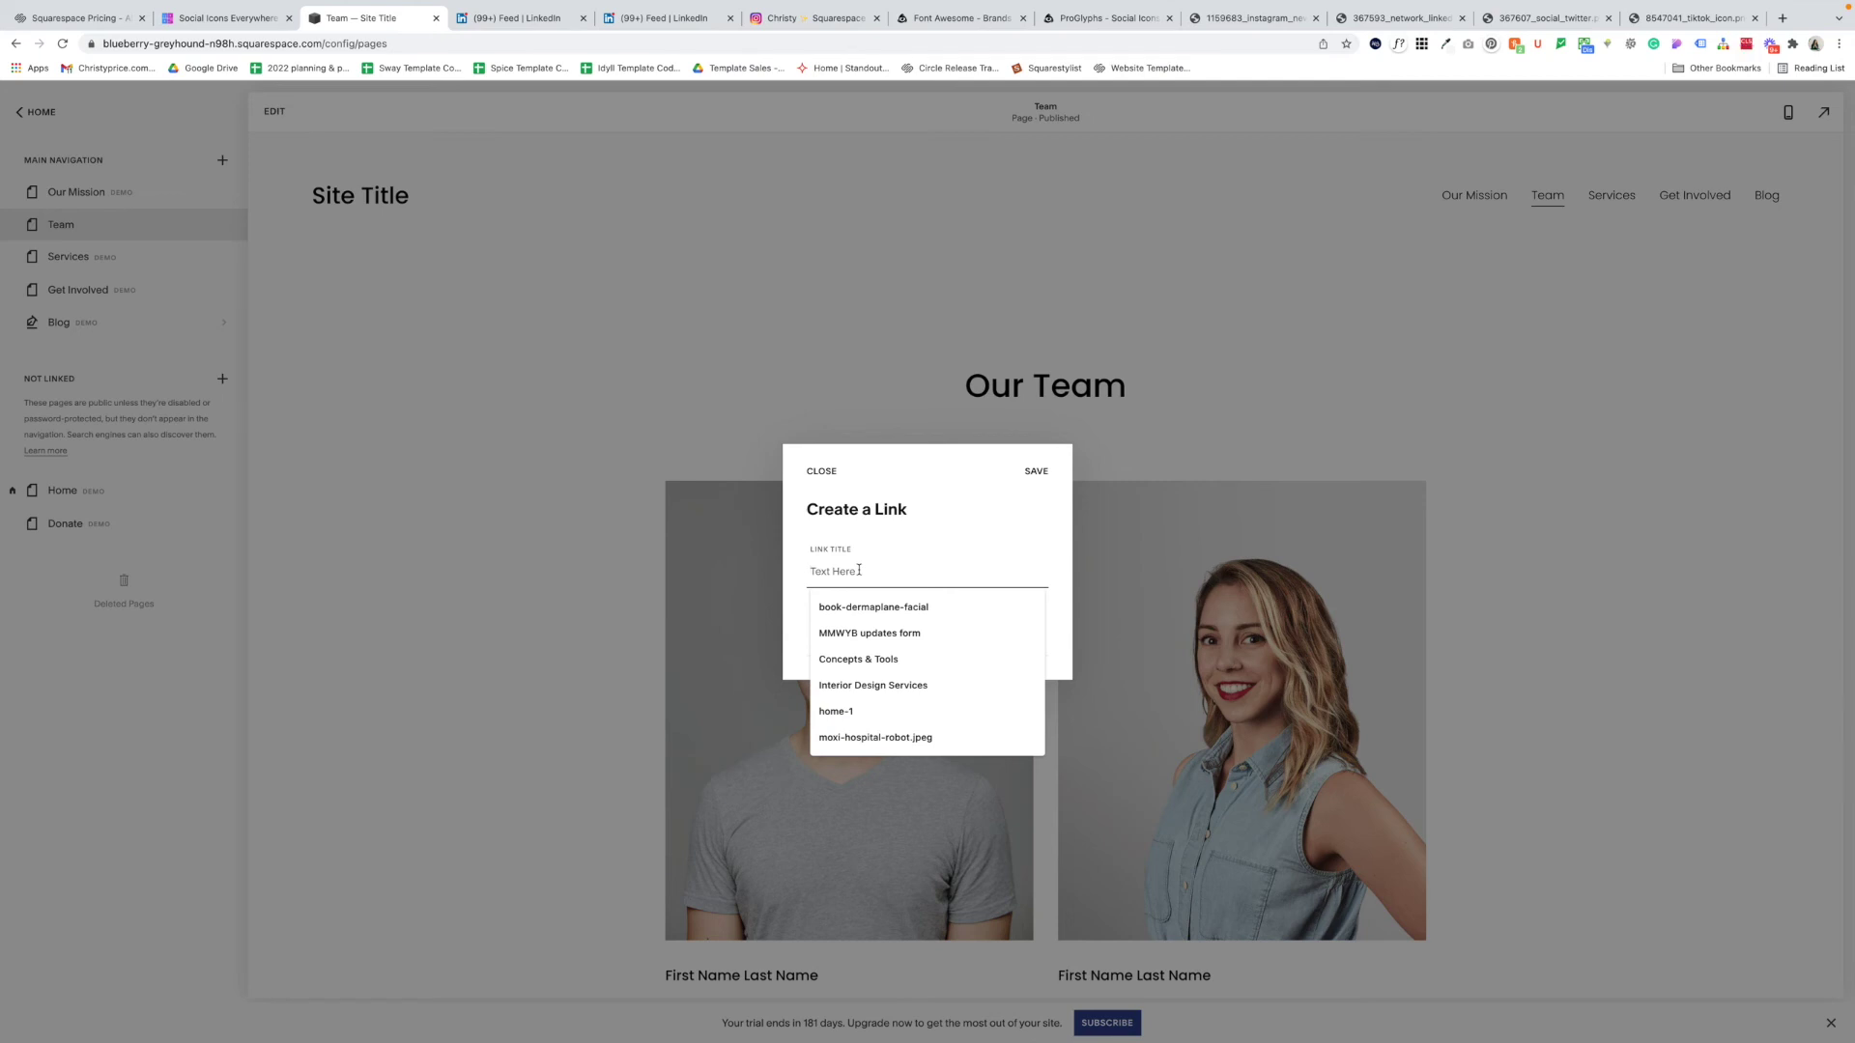
type("dark")
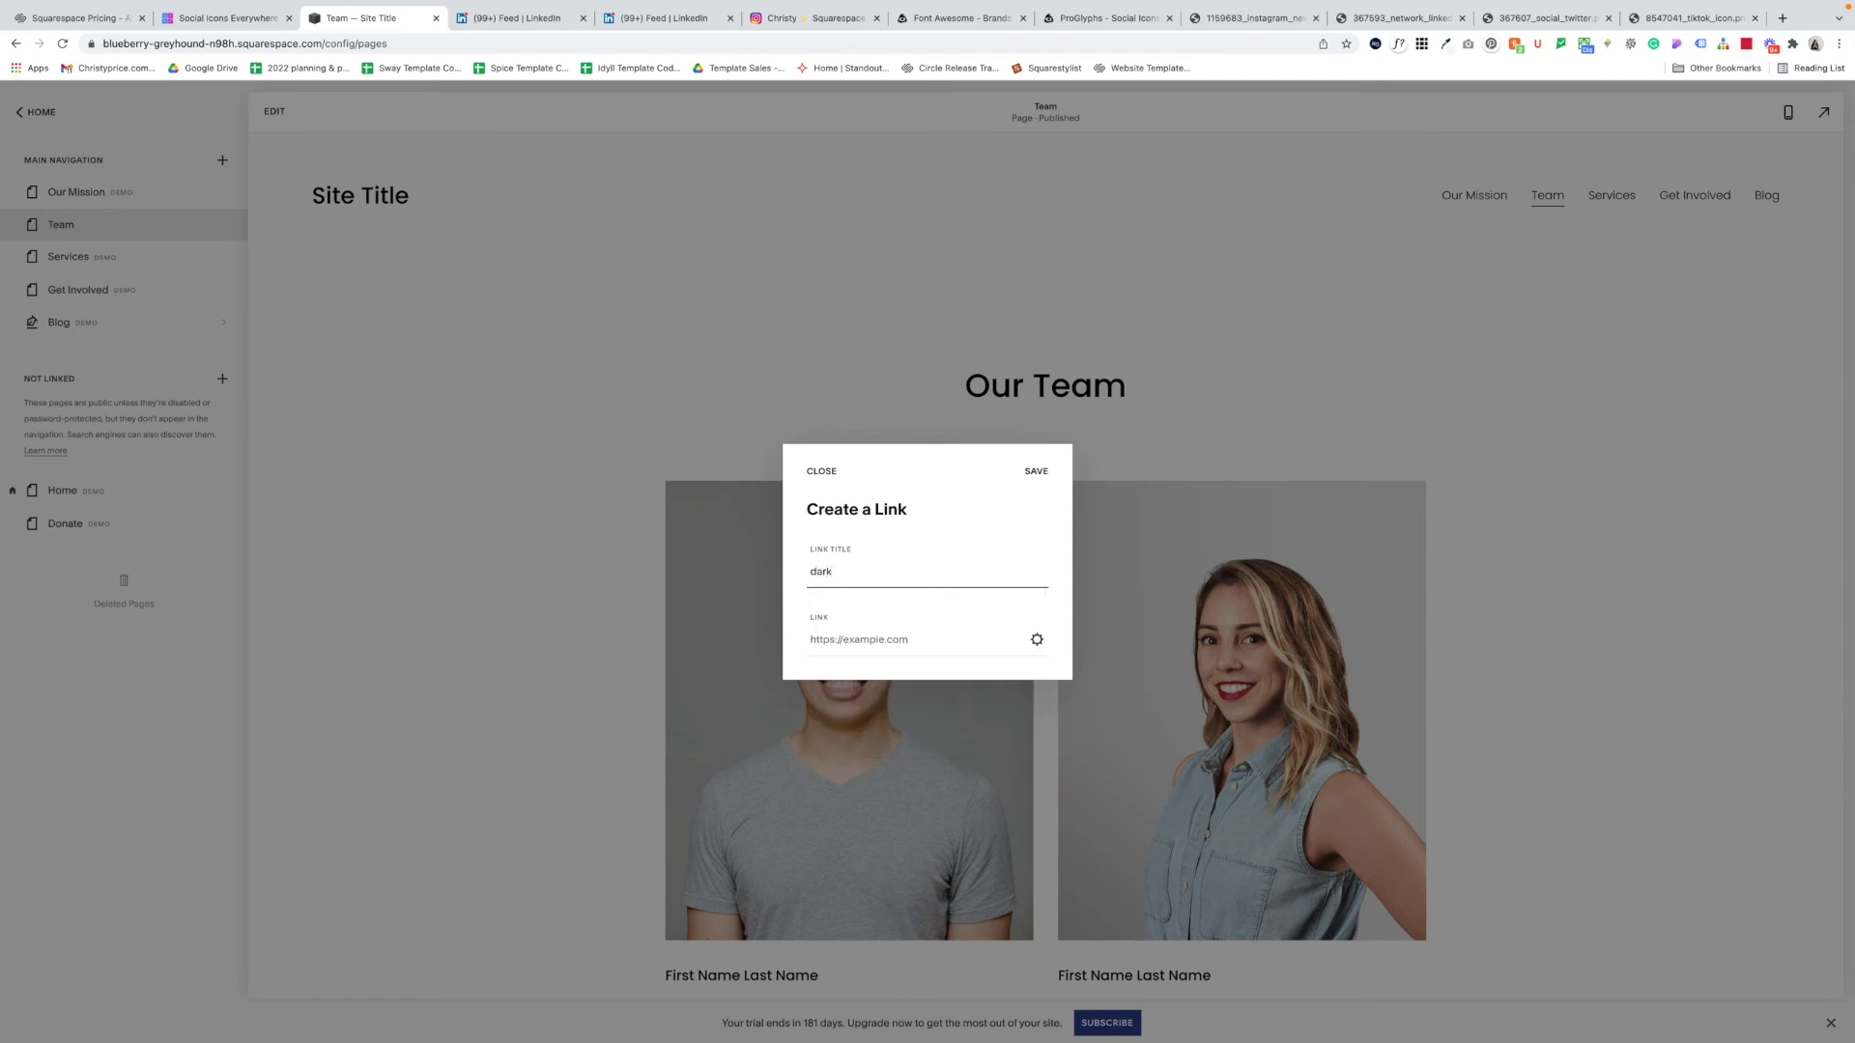
type("+twitter")
left_click(853, 632)
type("https://")
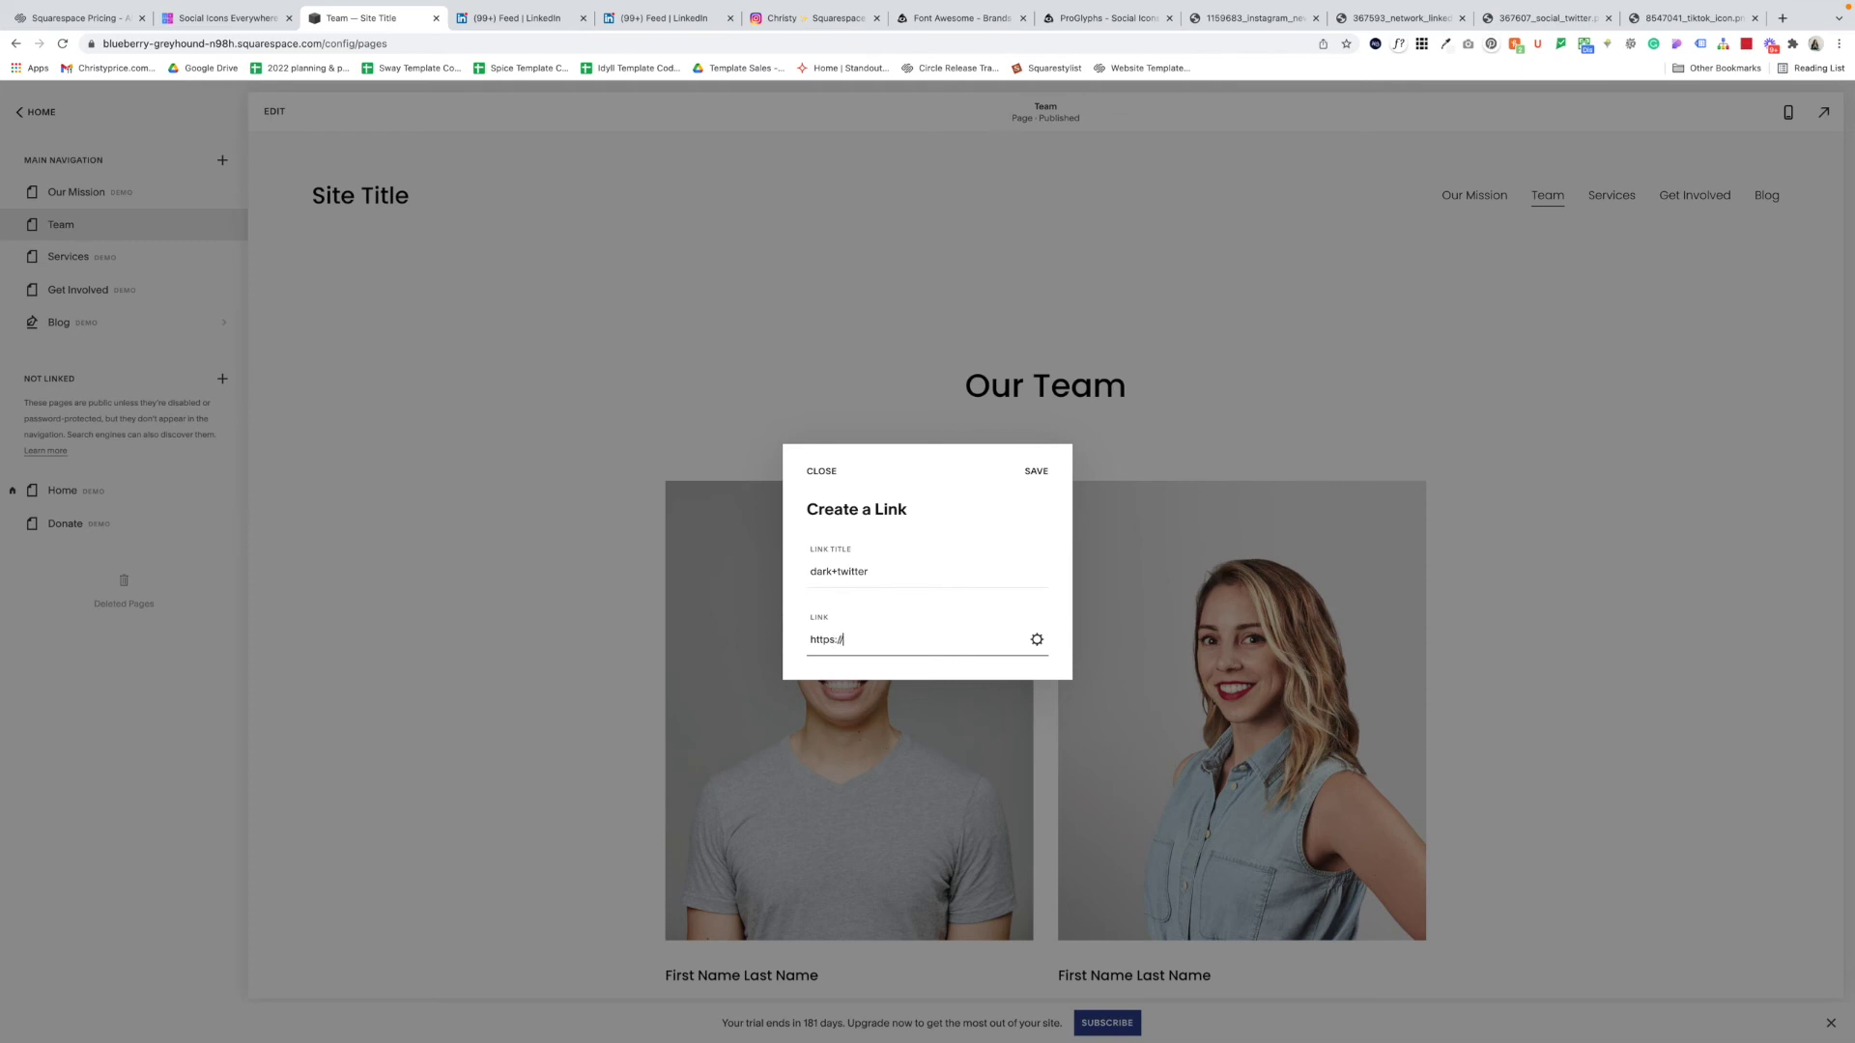
type("twitter.com")
left_click(1034, 471)
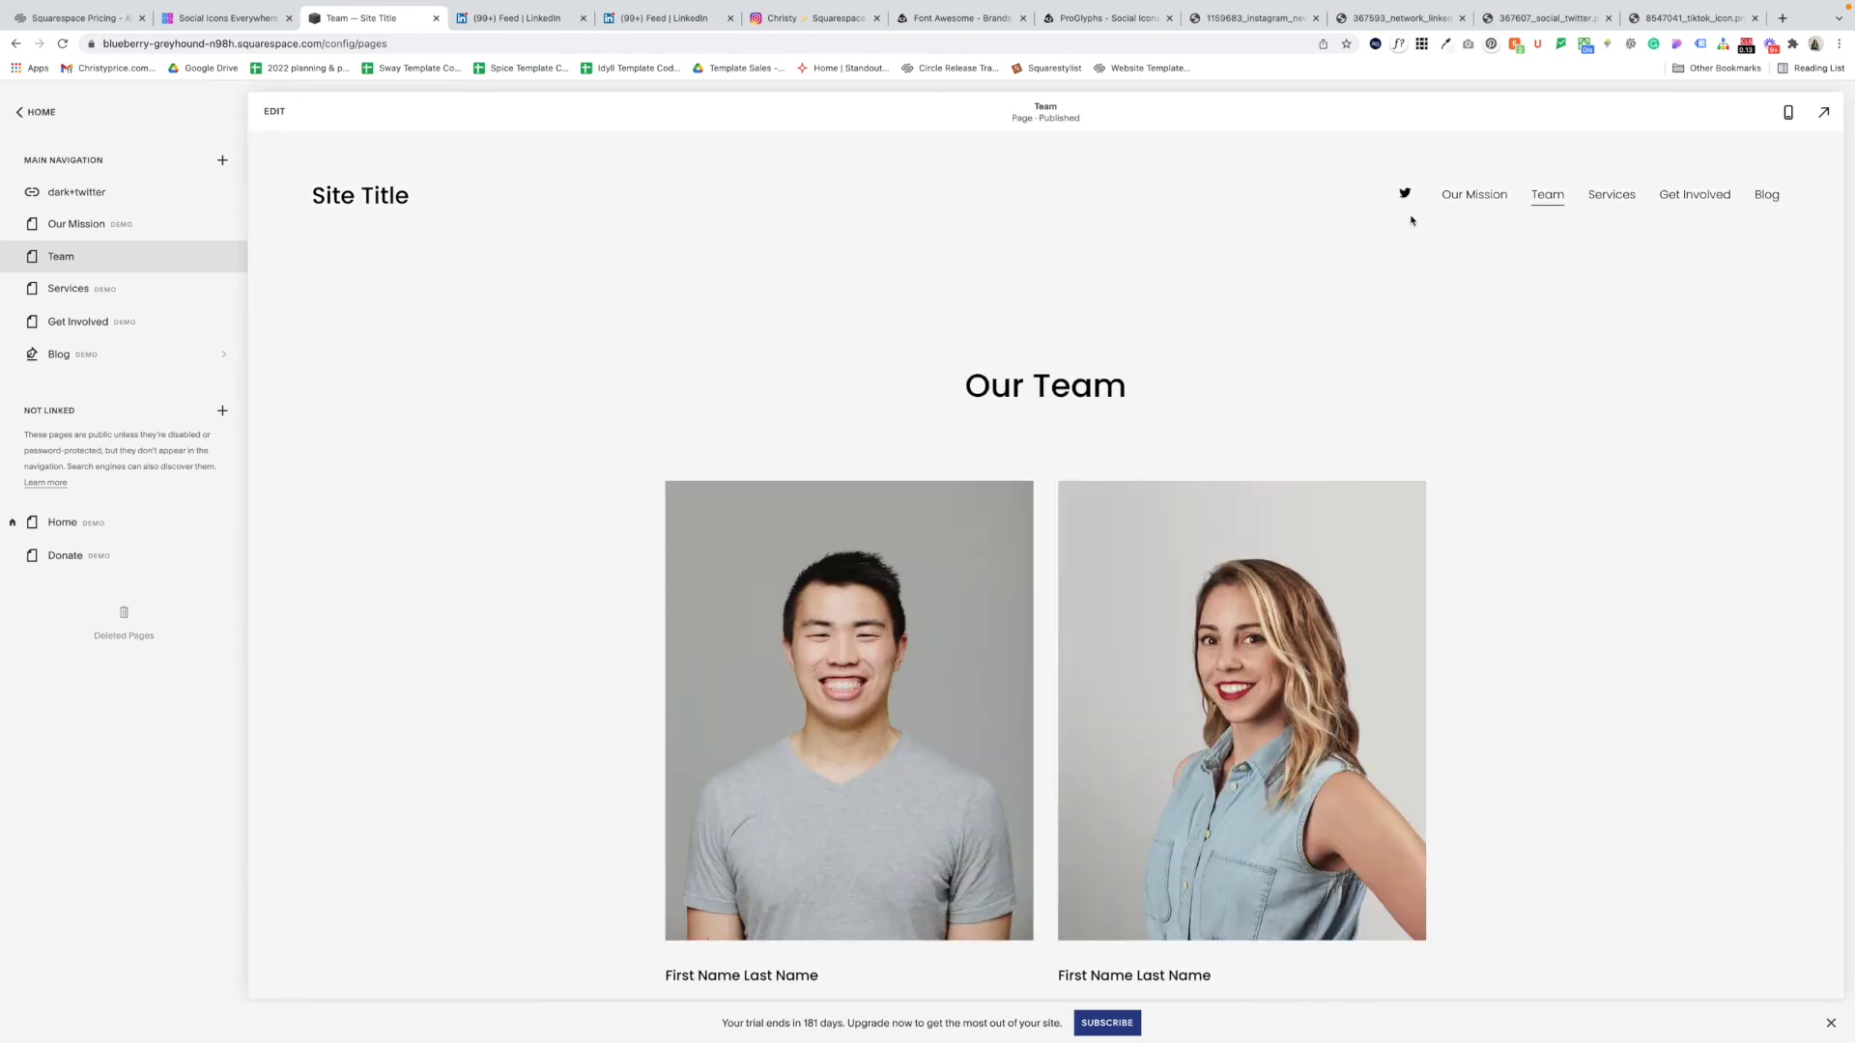
left_click_drag(75, 196, 78, 363)
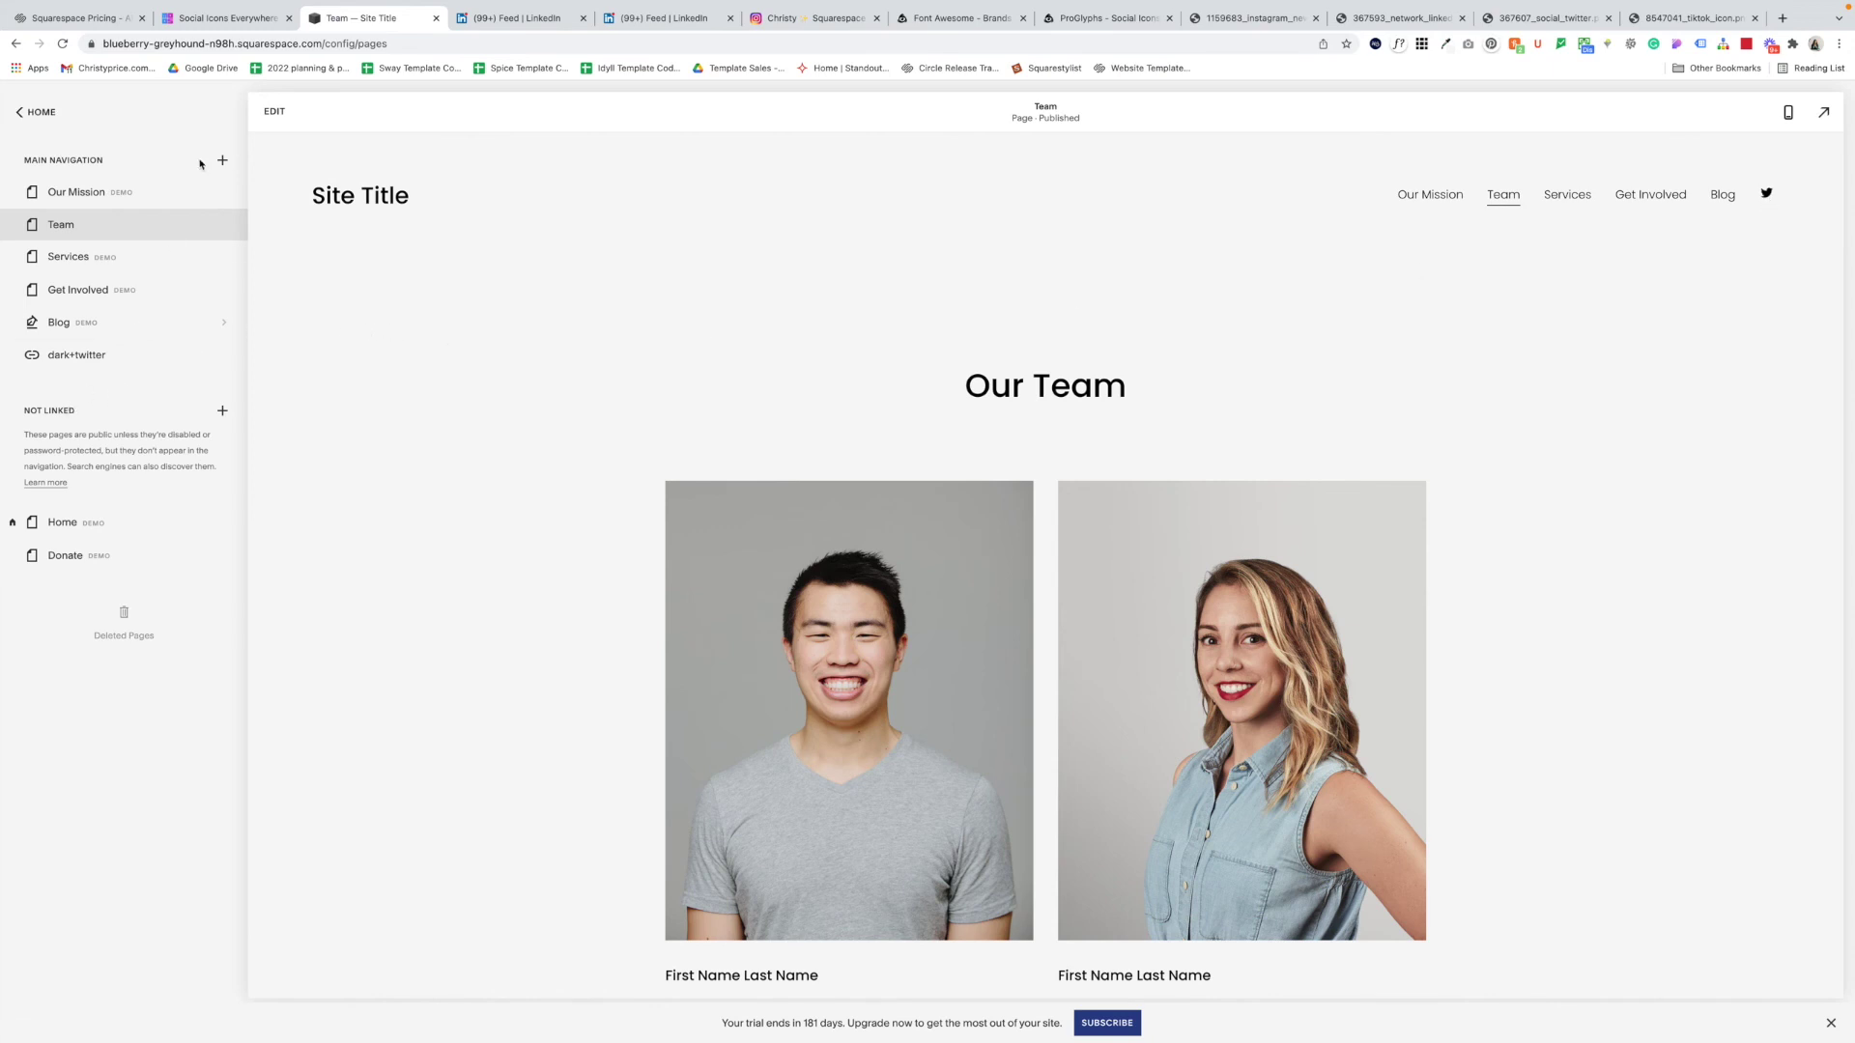
left_click(225, 161)
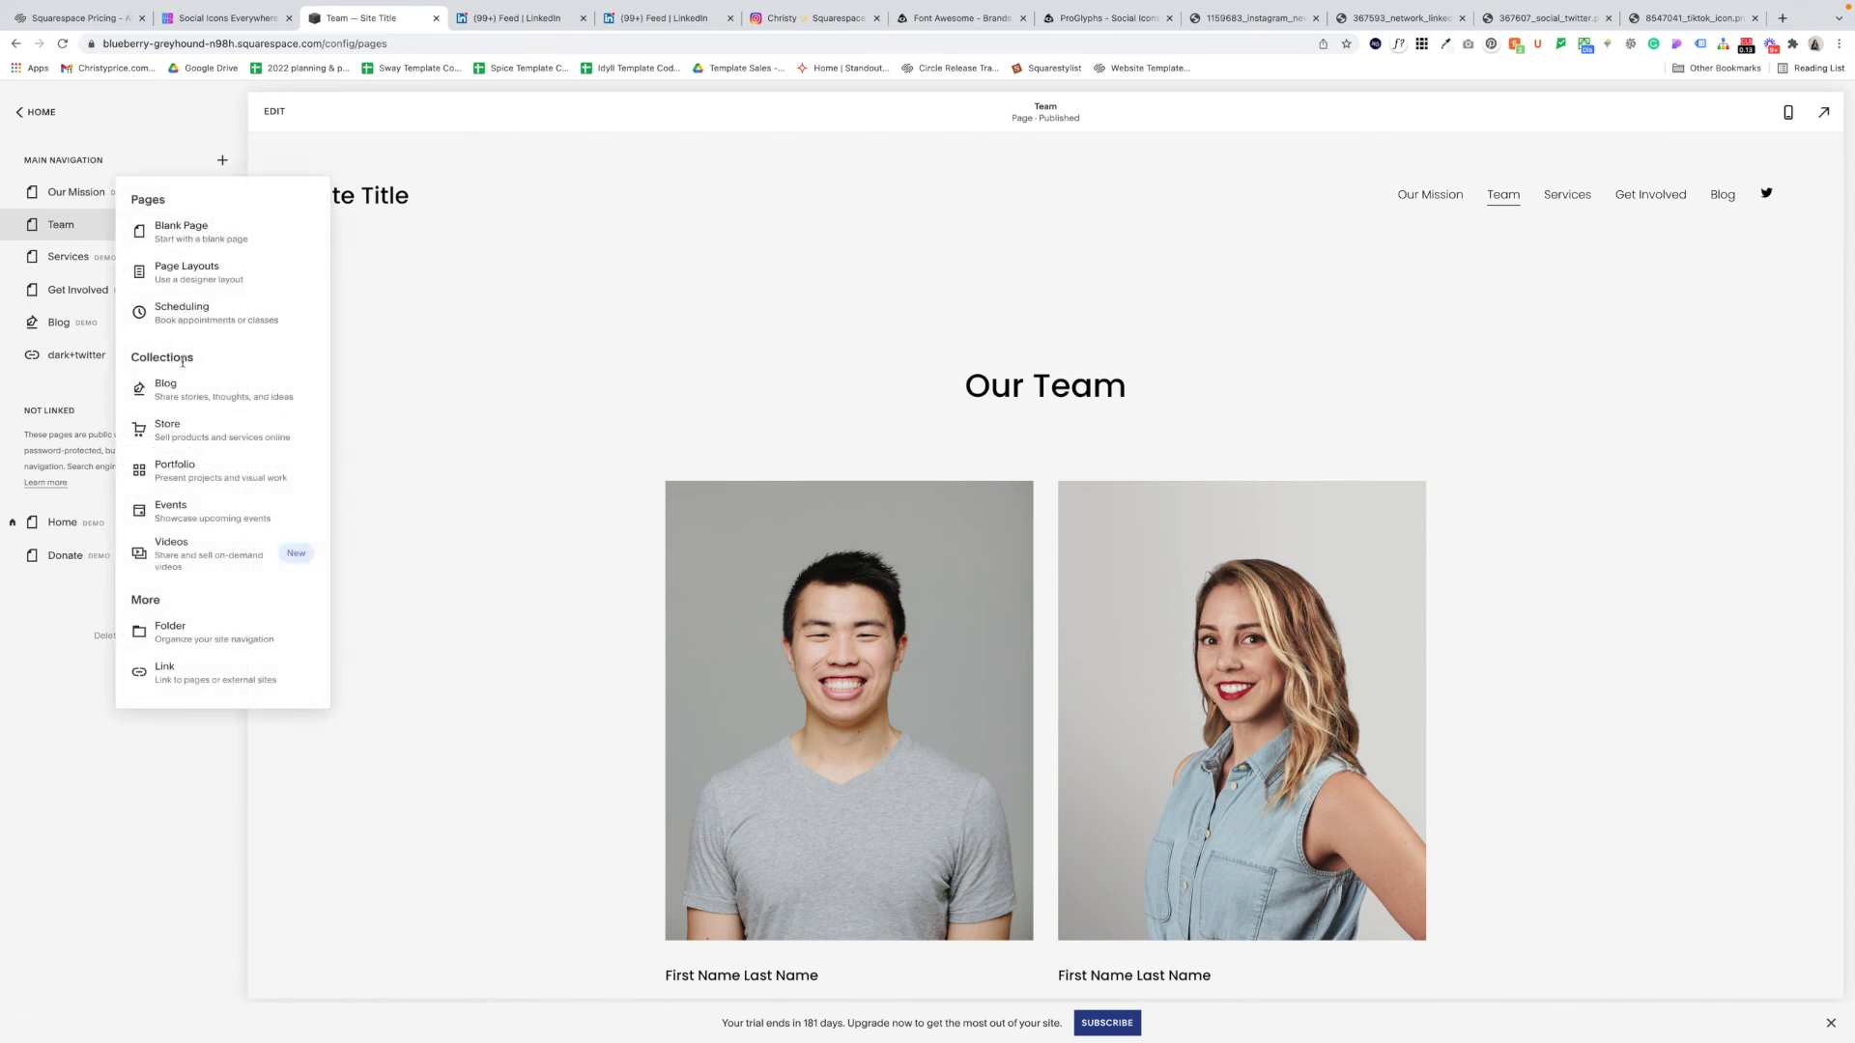
left_click(223, 661)
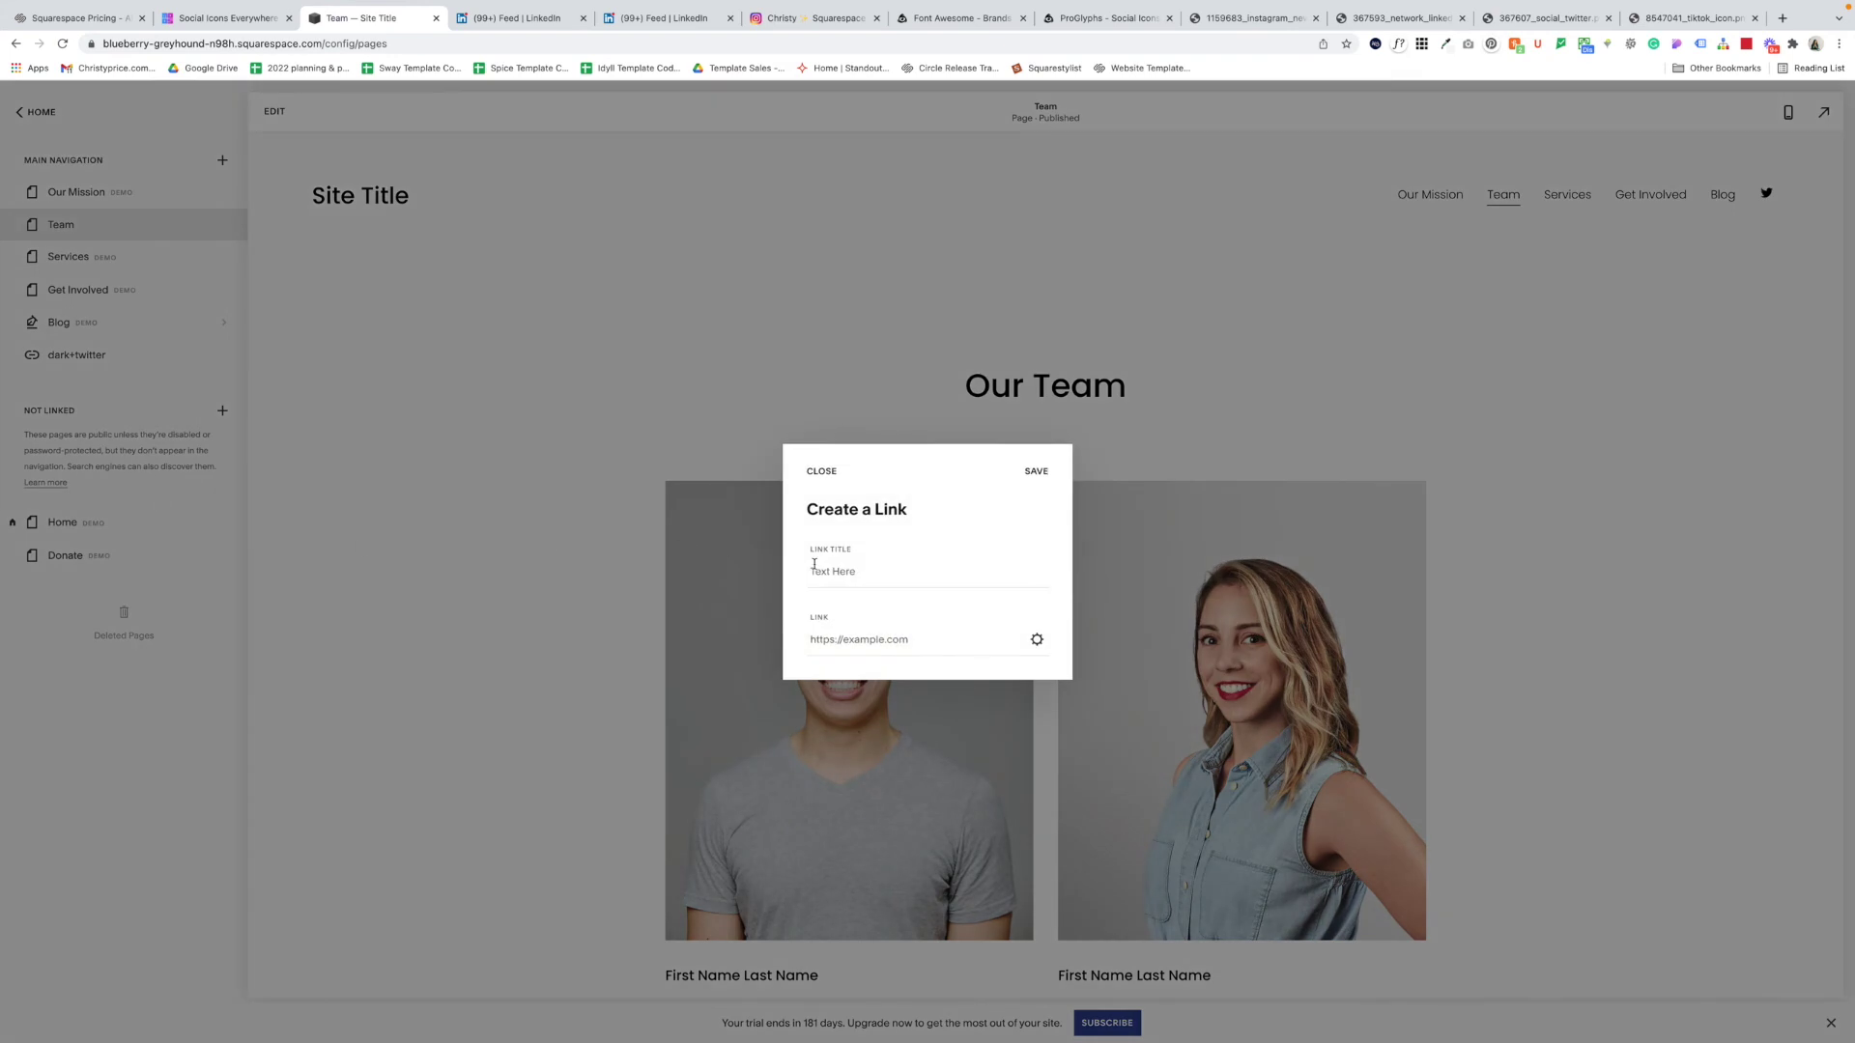
type("dark+tiktok")
key("Tab")
type("https://tik")
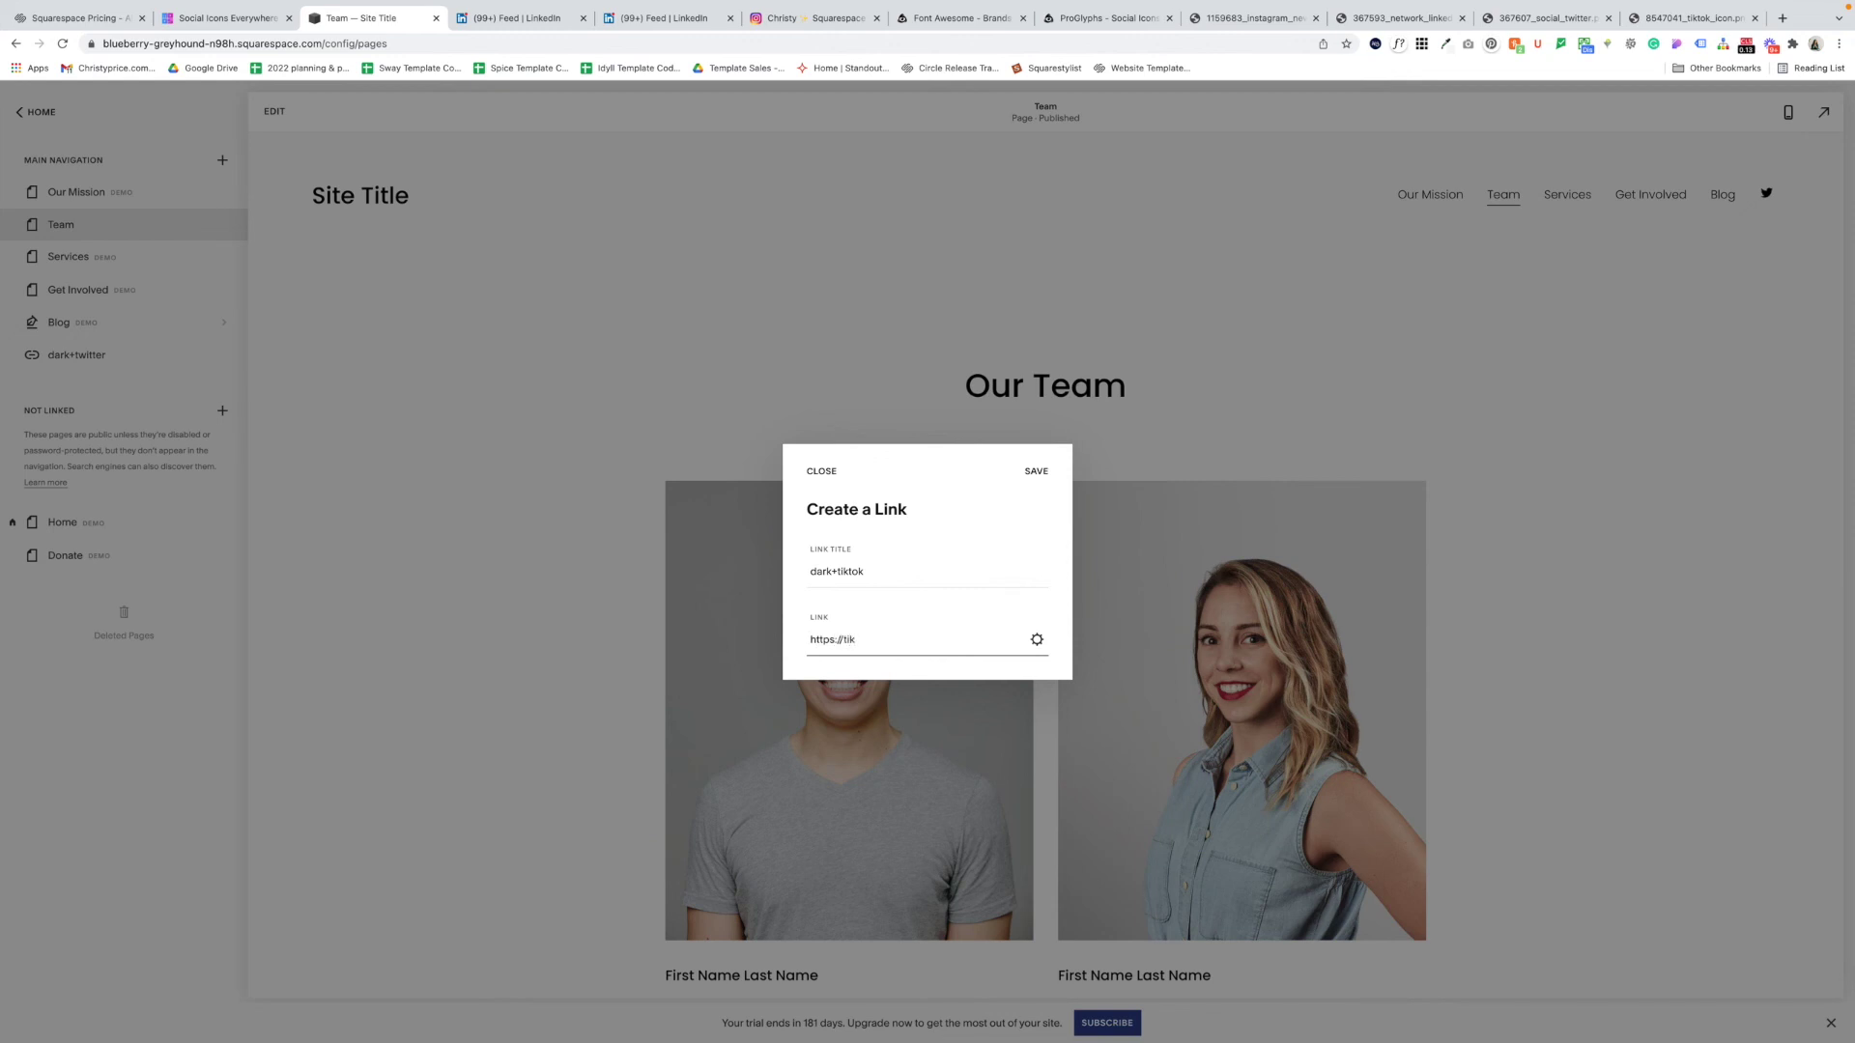
type("tok.com")
left_click(1036, 640)
left_click(1204, 508)
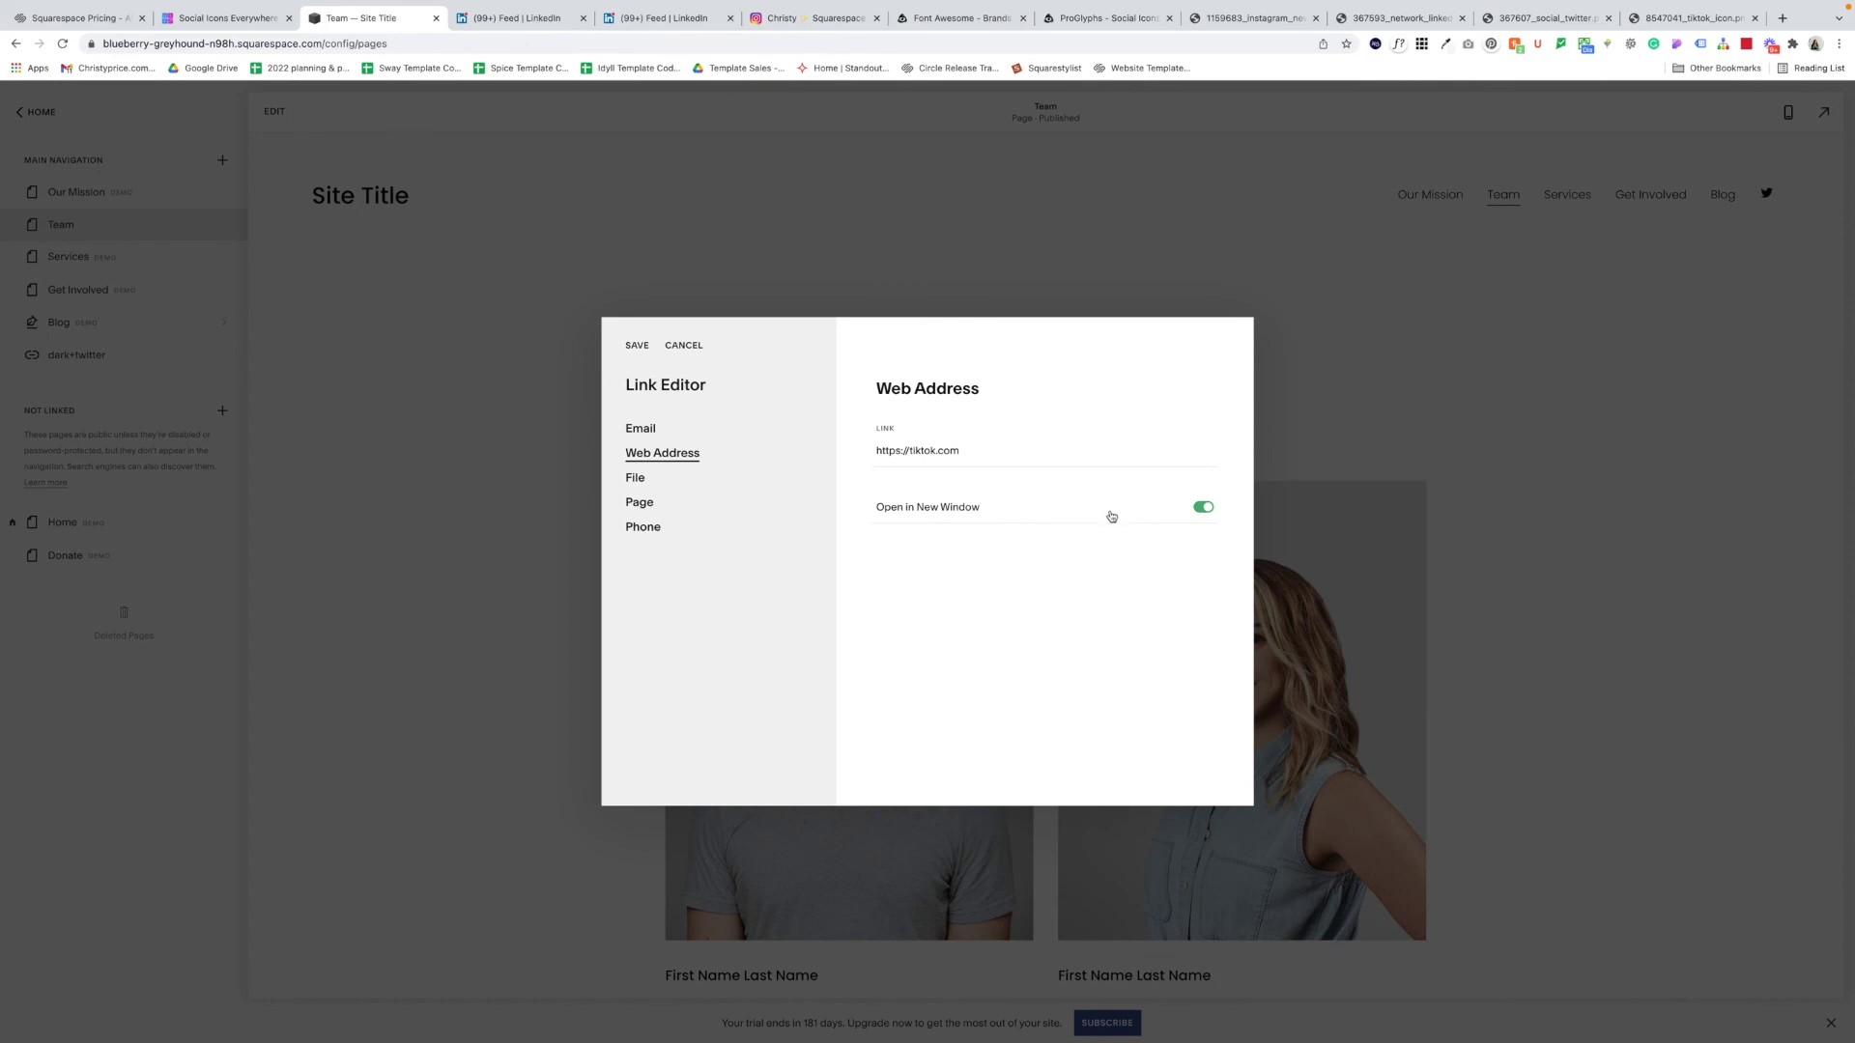
left_click(636, 345)
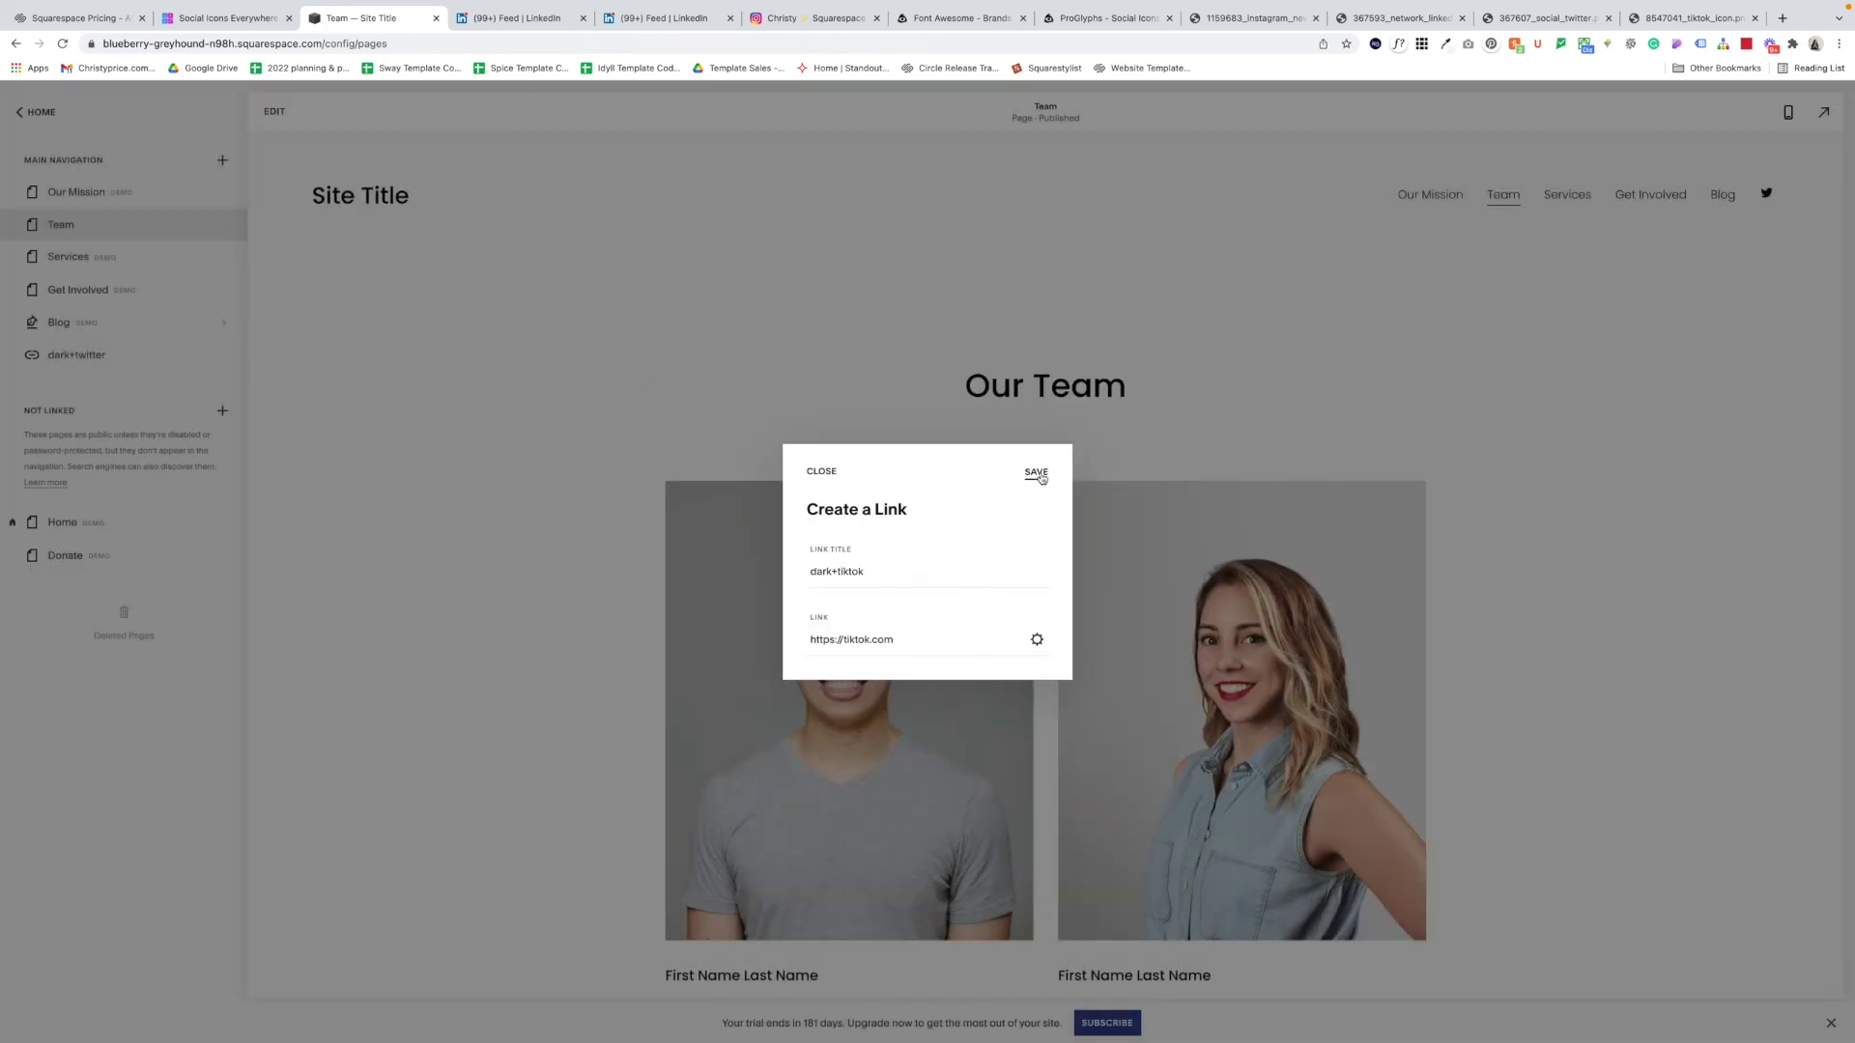
left_click(1036, 474)
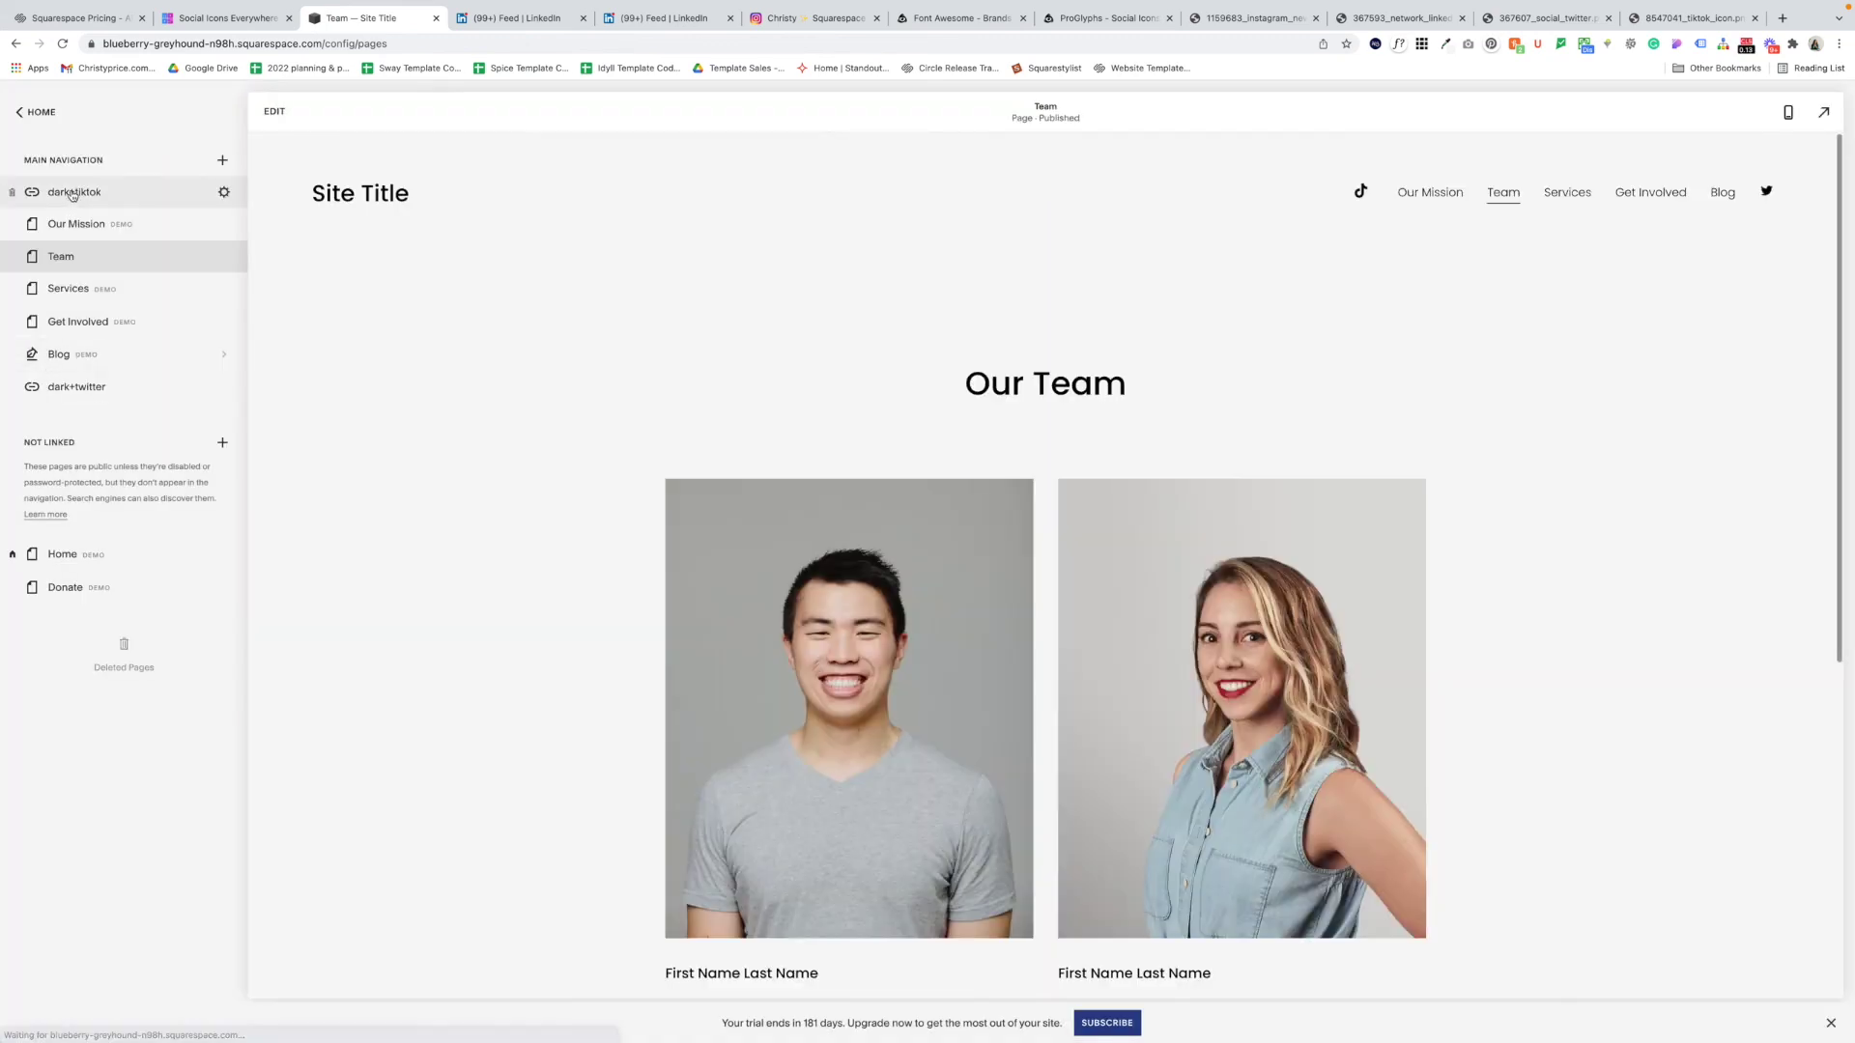
left_click_drag(72, 192, 75, 388)
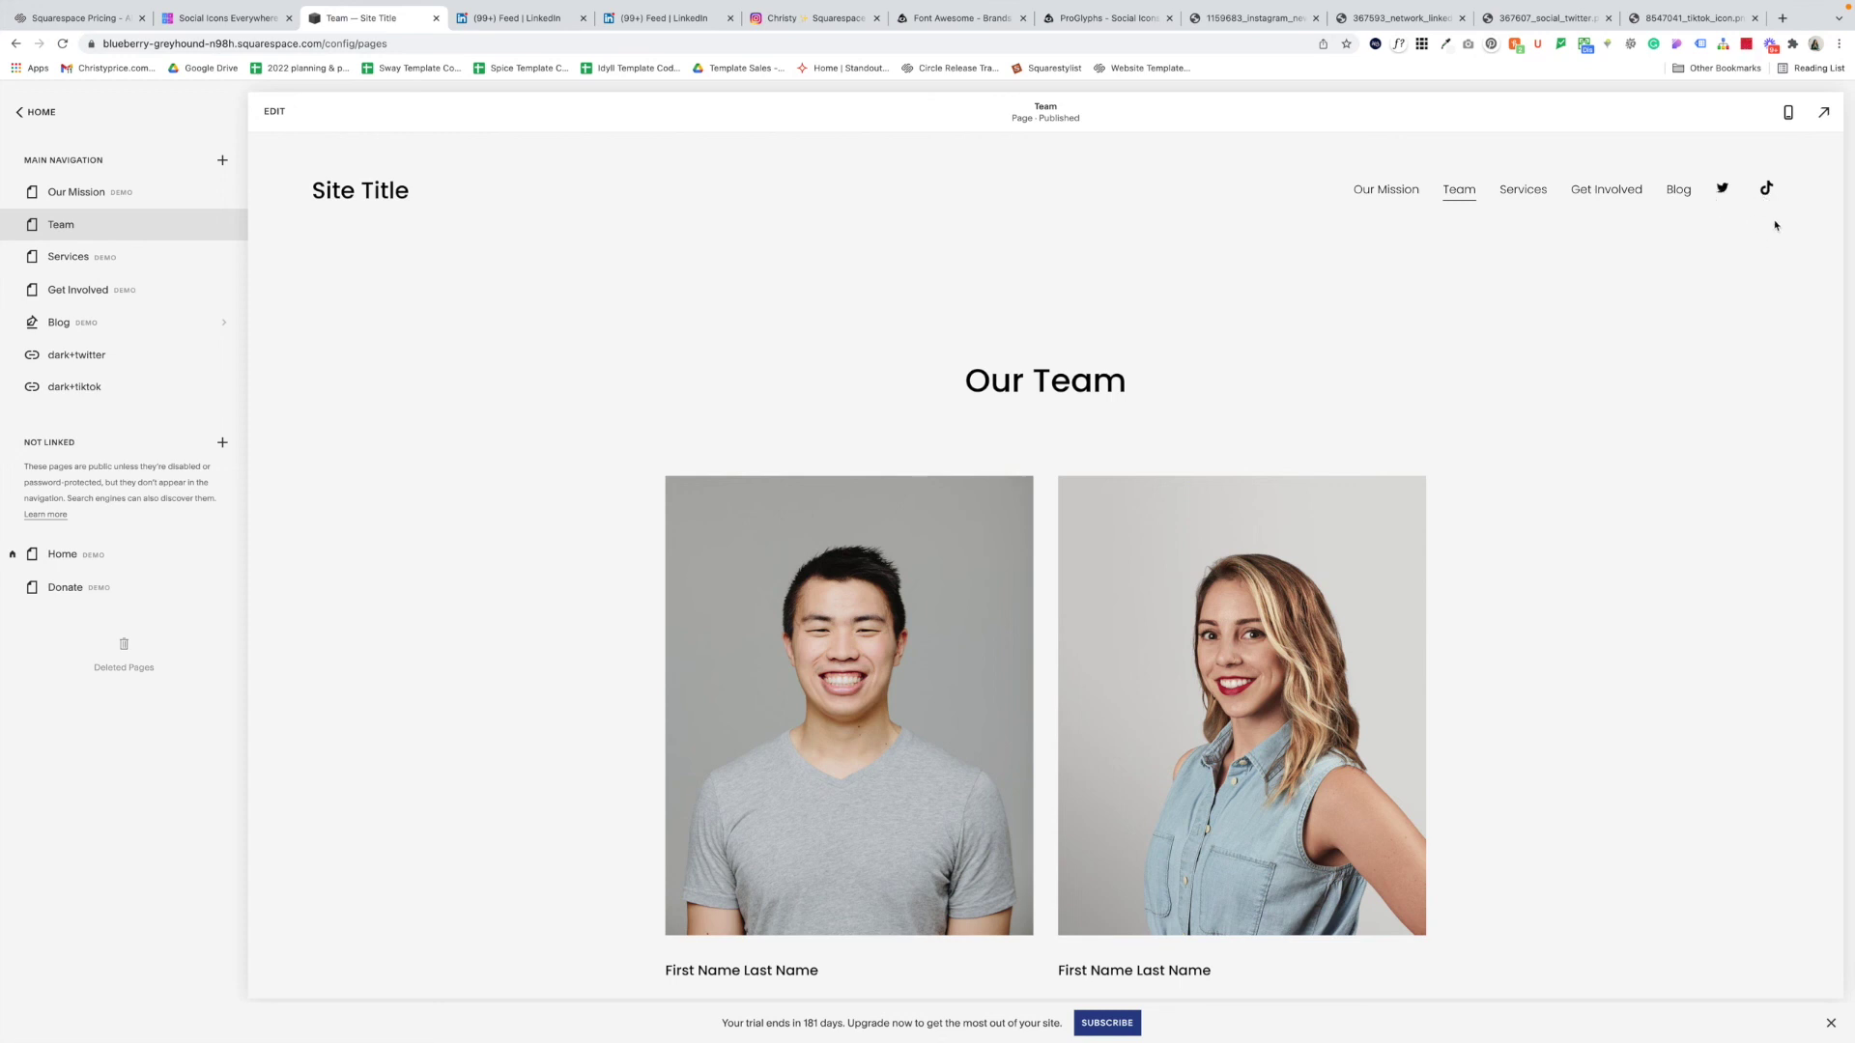
scroll(1730, 277, "down", 5)
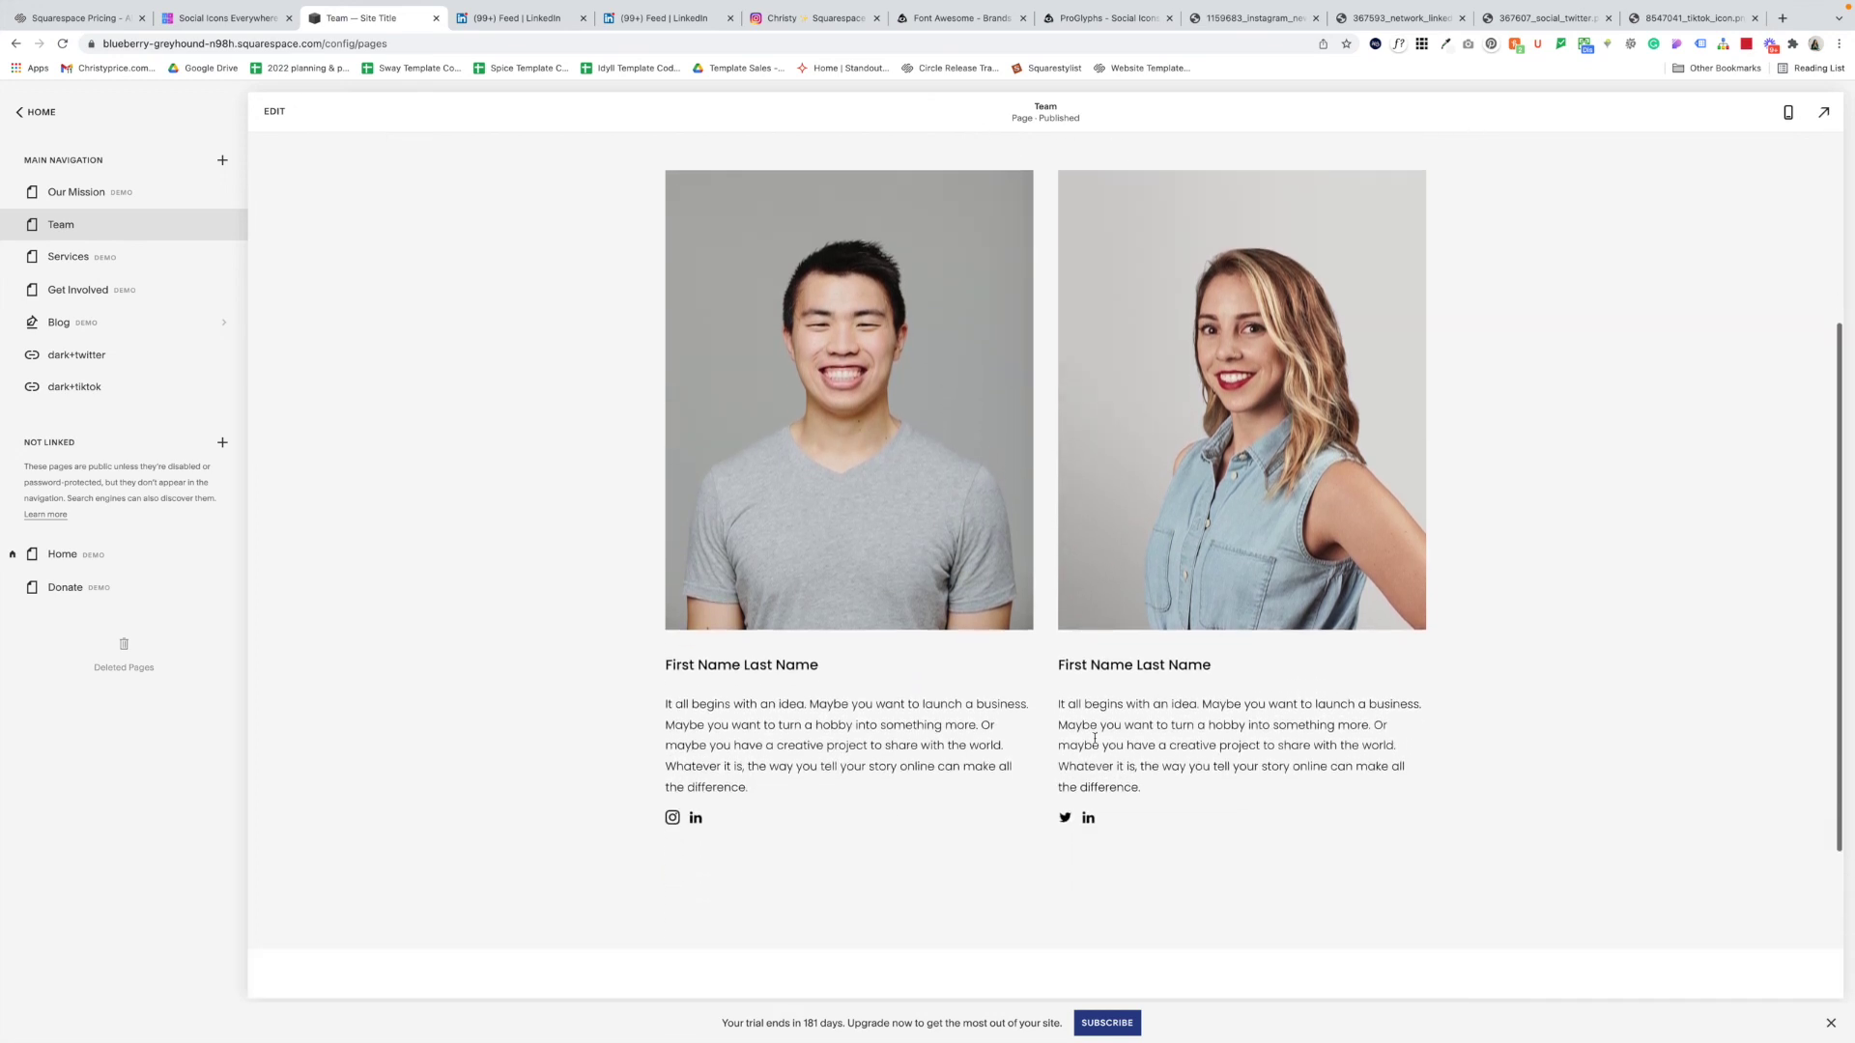